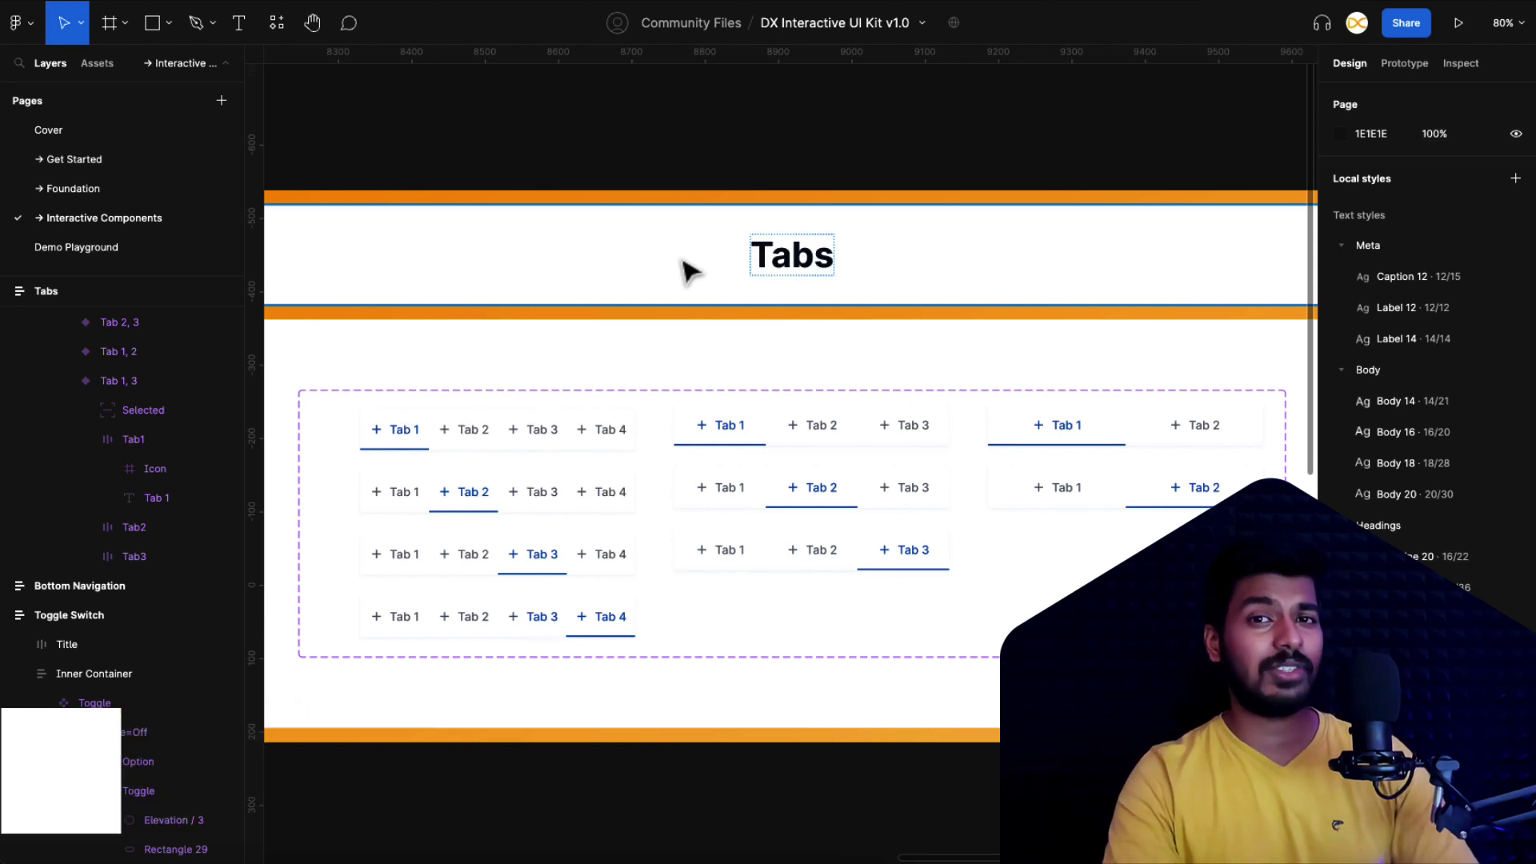
Step: Select the Tabs component set on the kit page to inspect its variants
click(707, 434)
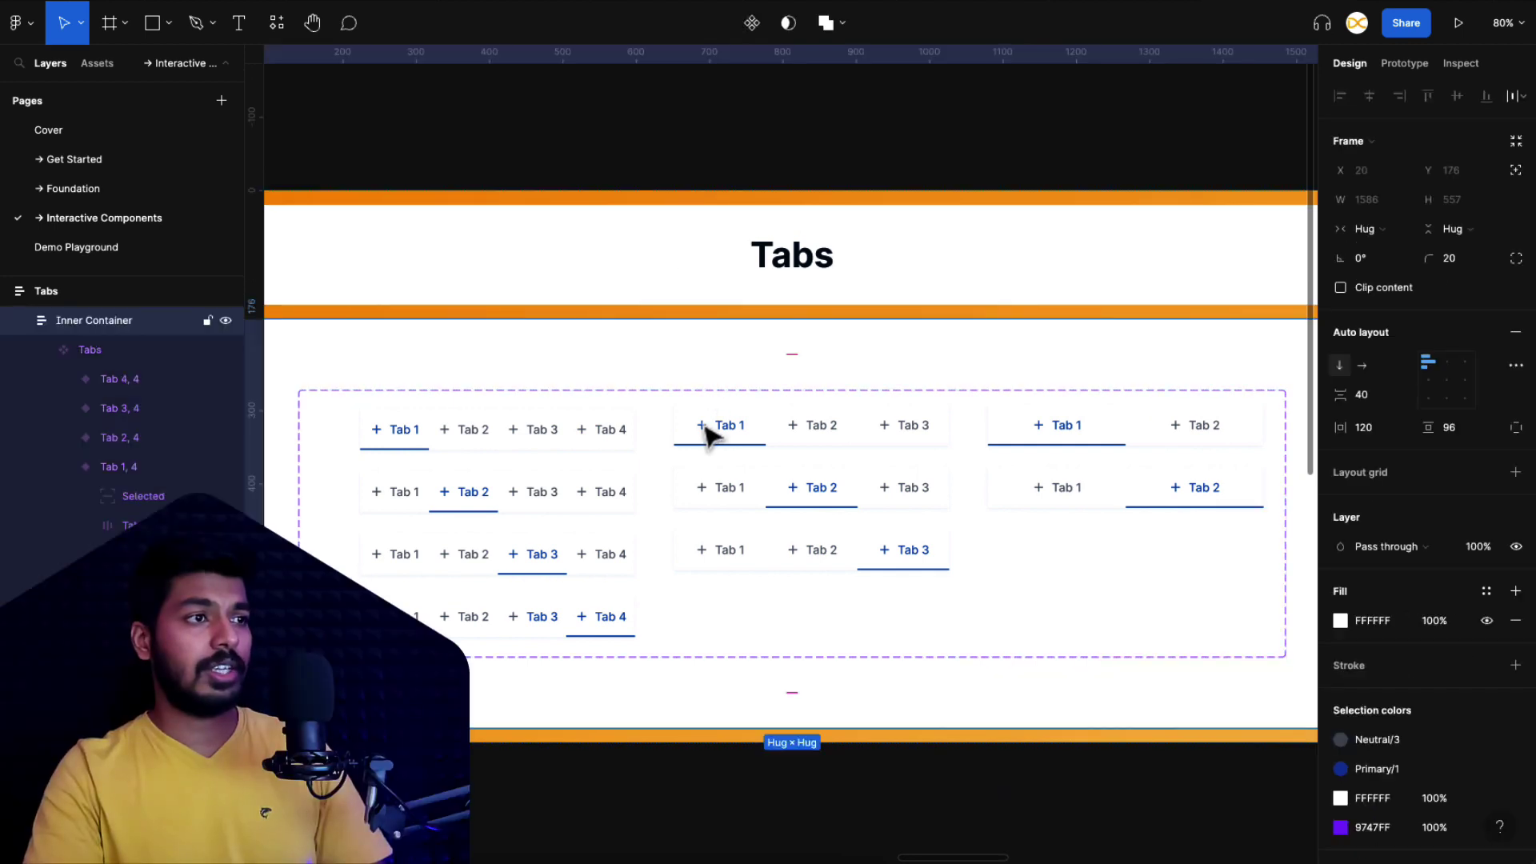
click(708, 435)
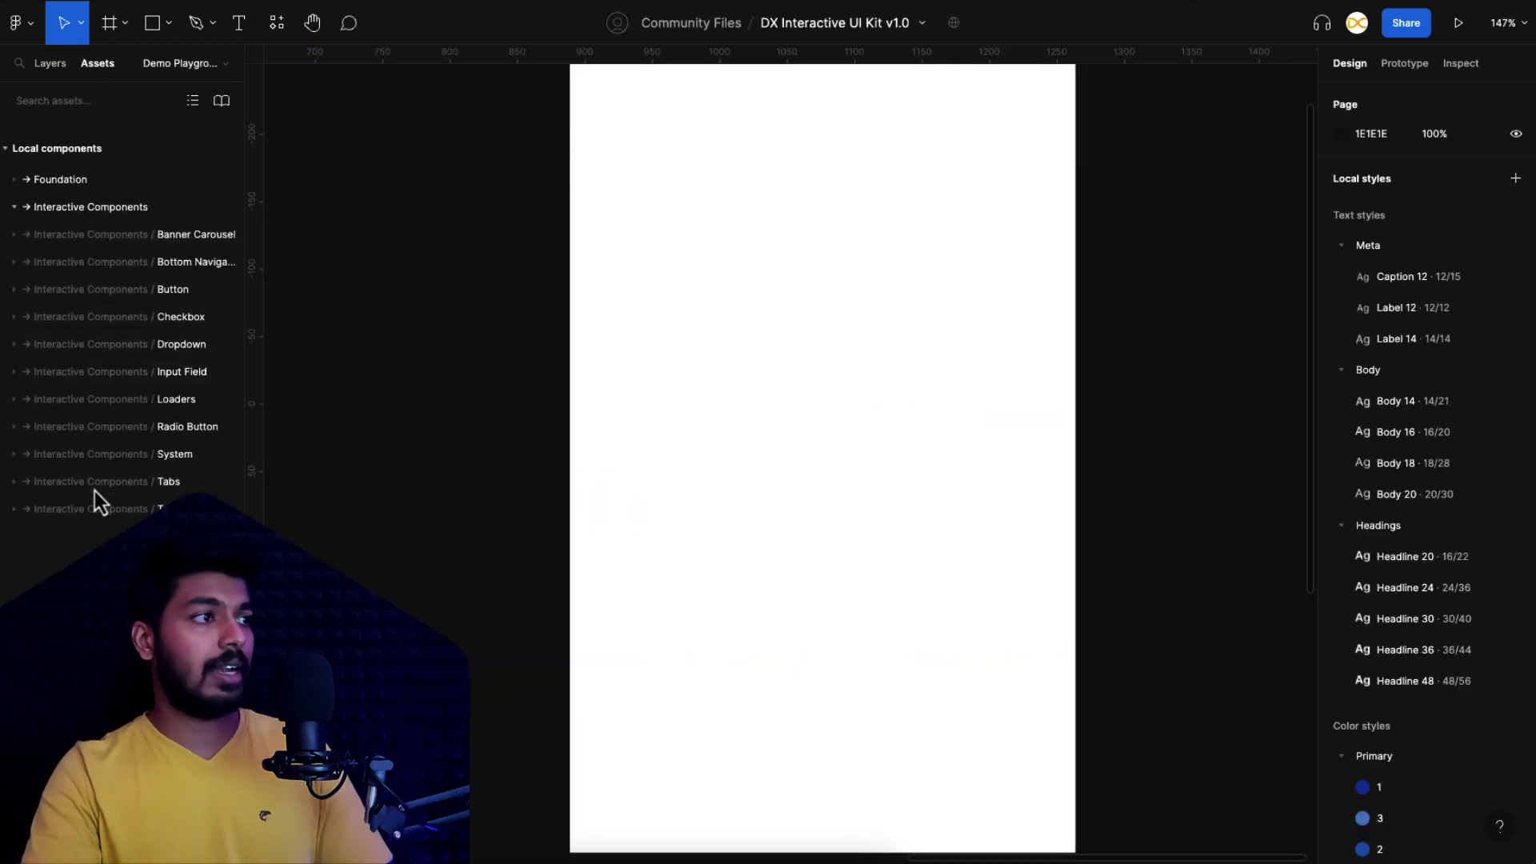
Step: Place a Tabs instance from Assets into the frame and centre it horizontally
click(13, 487)
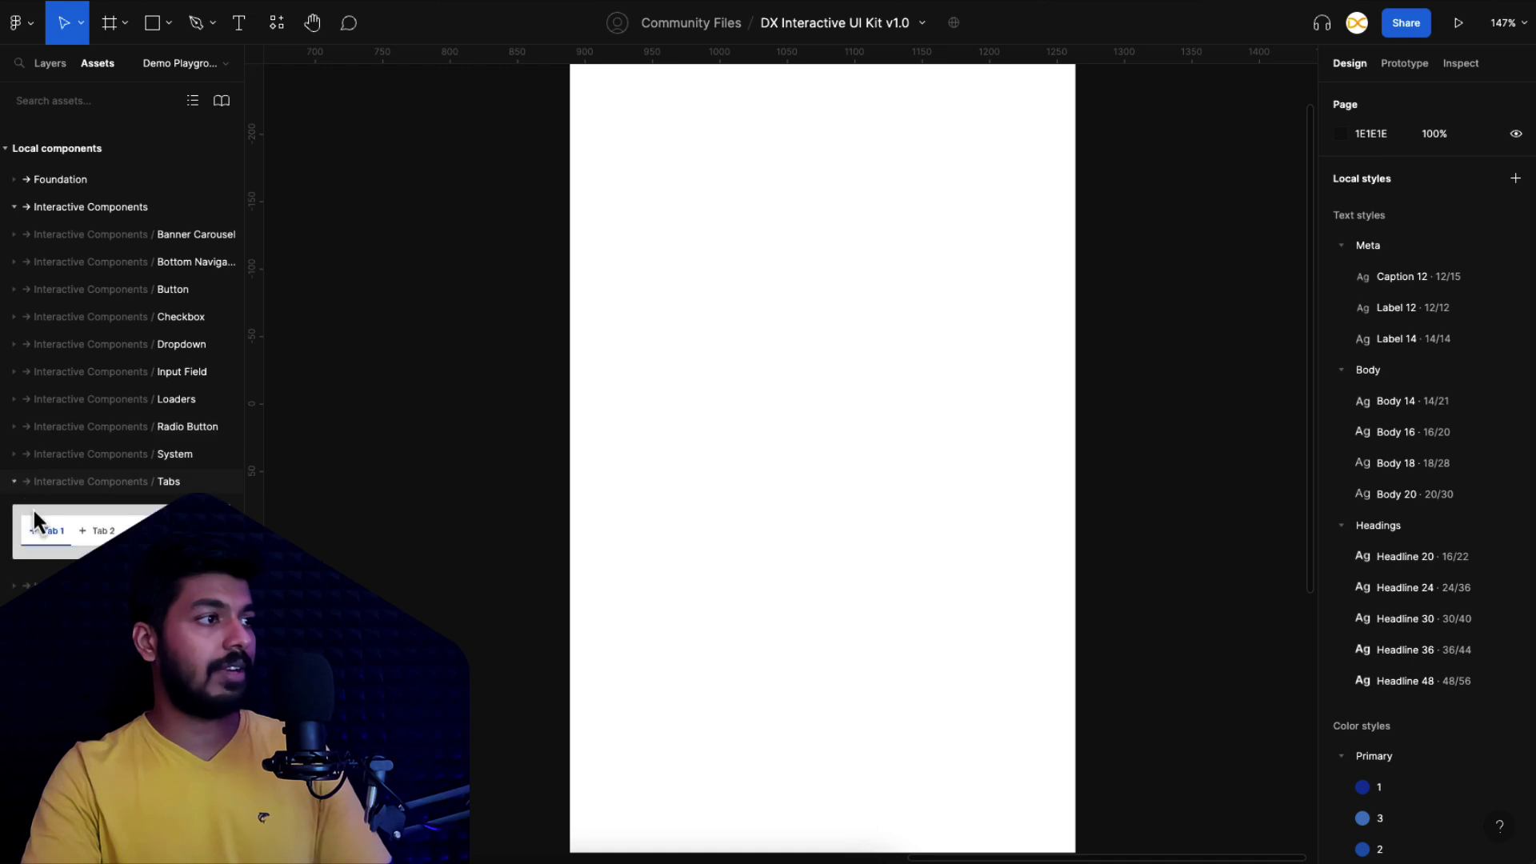
drag(36, 524, 817, 289)
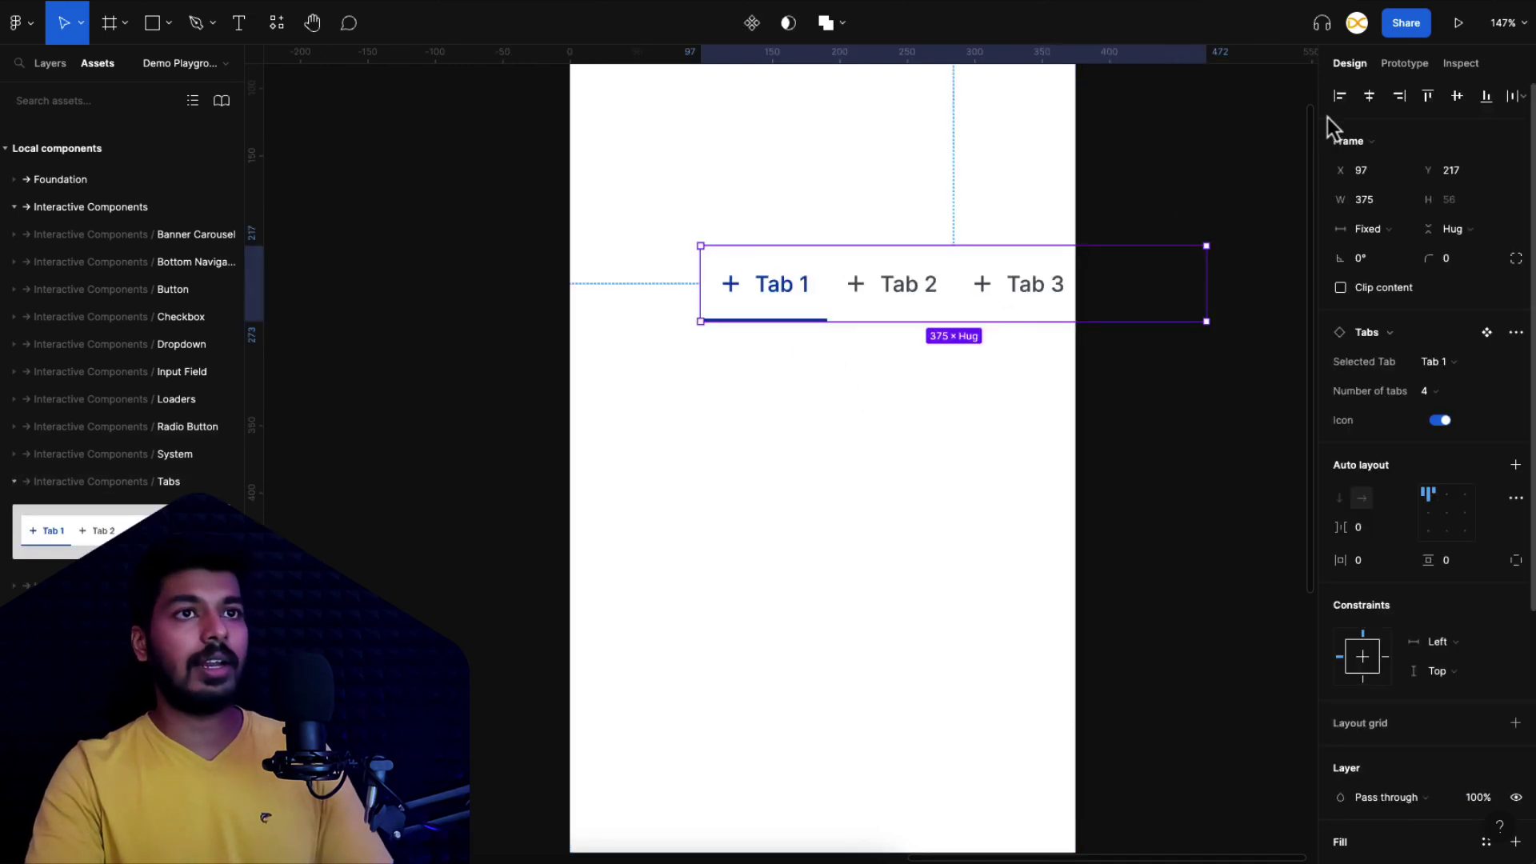
click(1370, 100)
click(1187, 230)
click(880, 317)
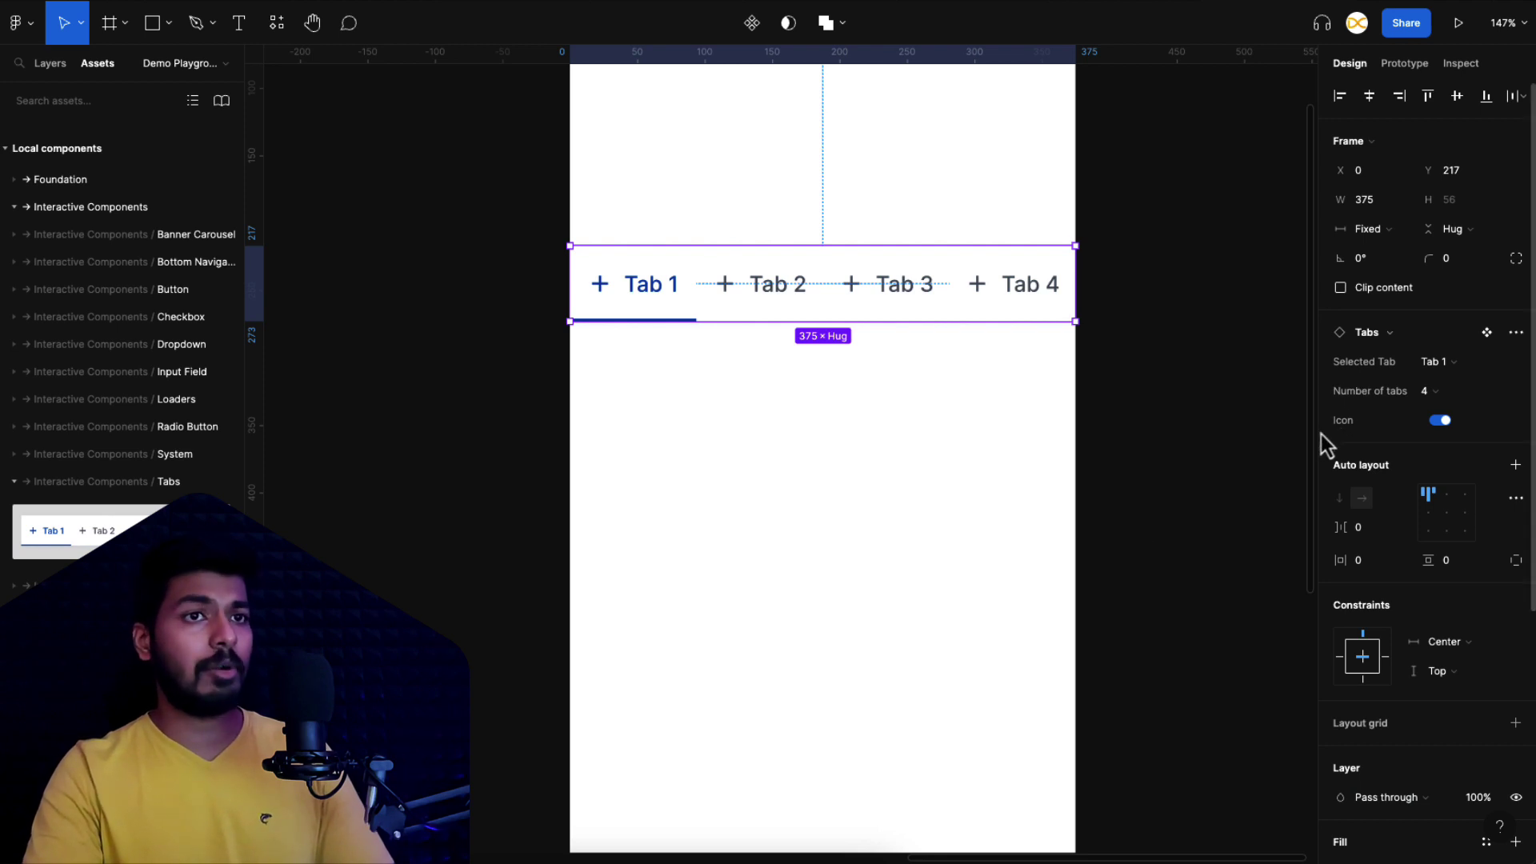
Step: Set the instance to Tab 2 selected with three tabs and icons hidden
click(1444, 362)
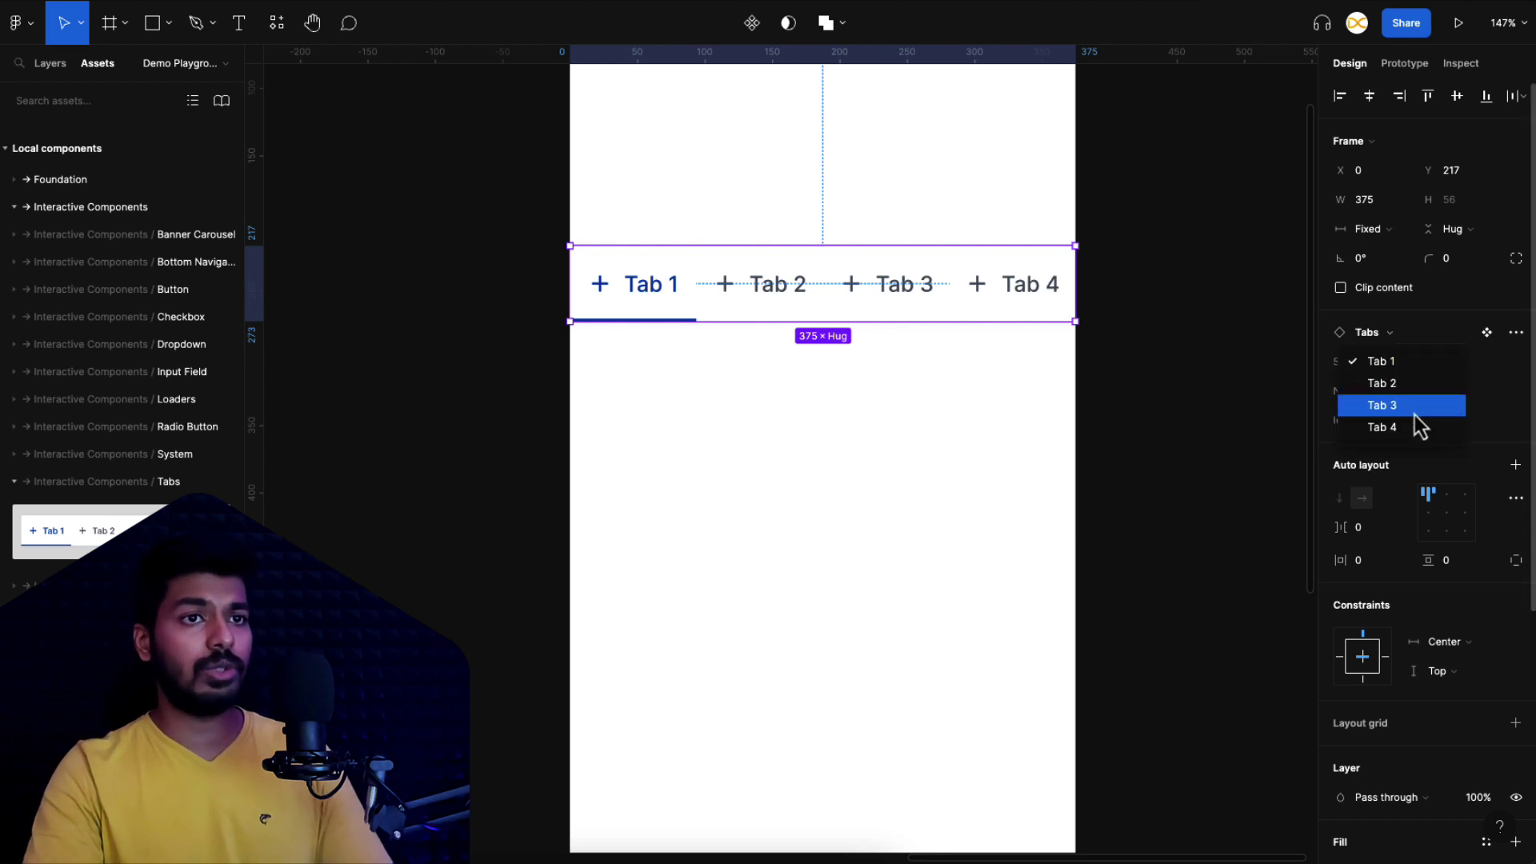
click(1404, 382)
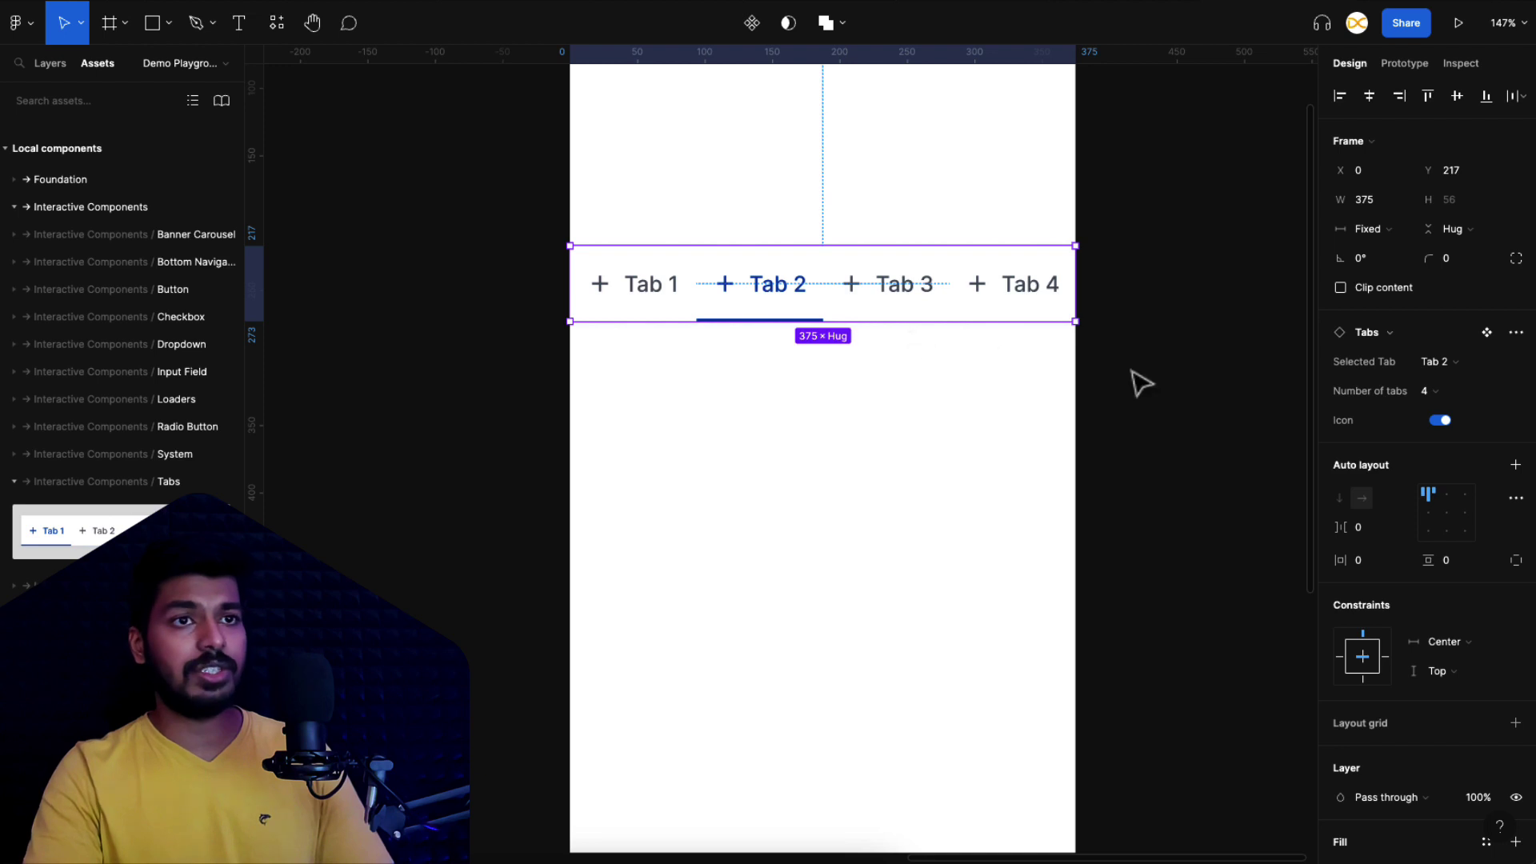
click(1435, 392)
click(1385, 370)
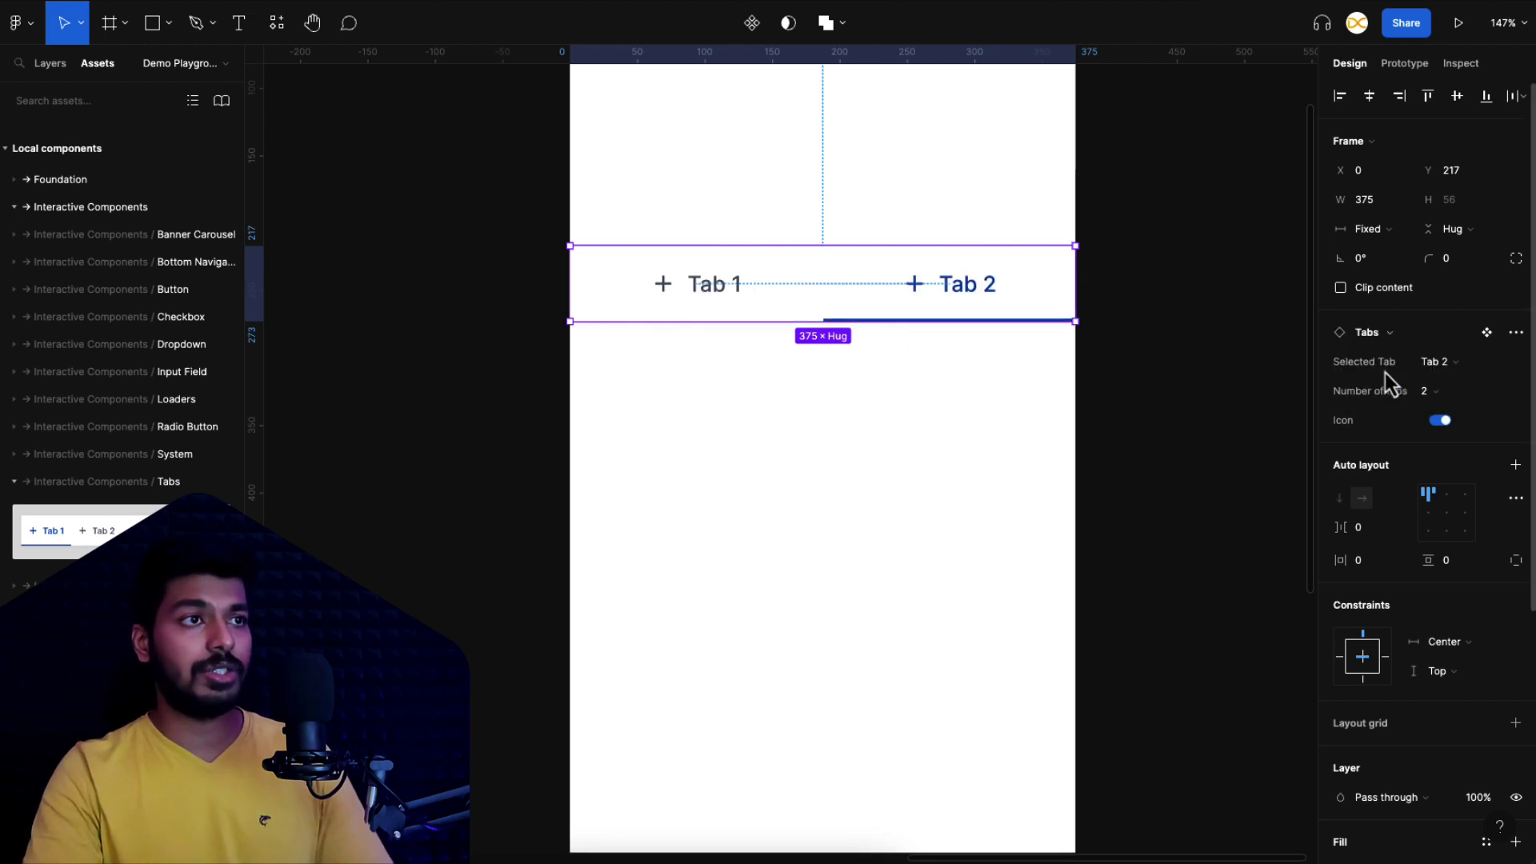
click(1433, 394)
click(1400, 372)
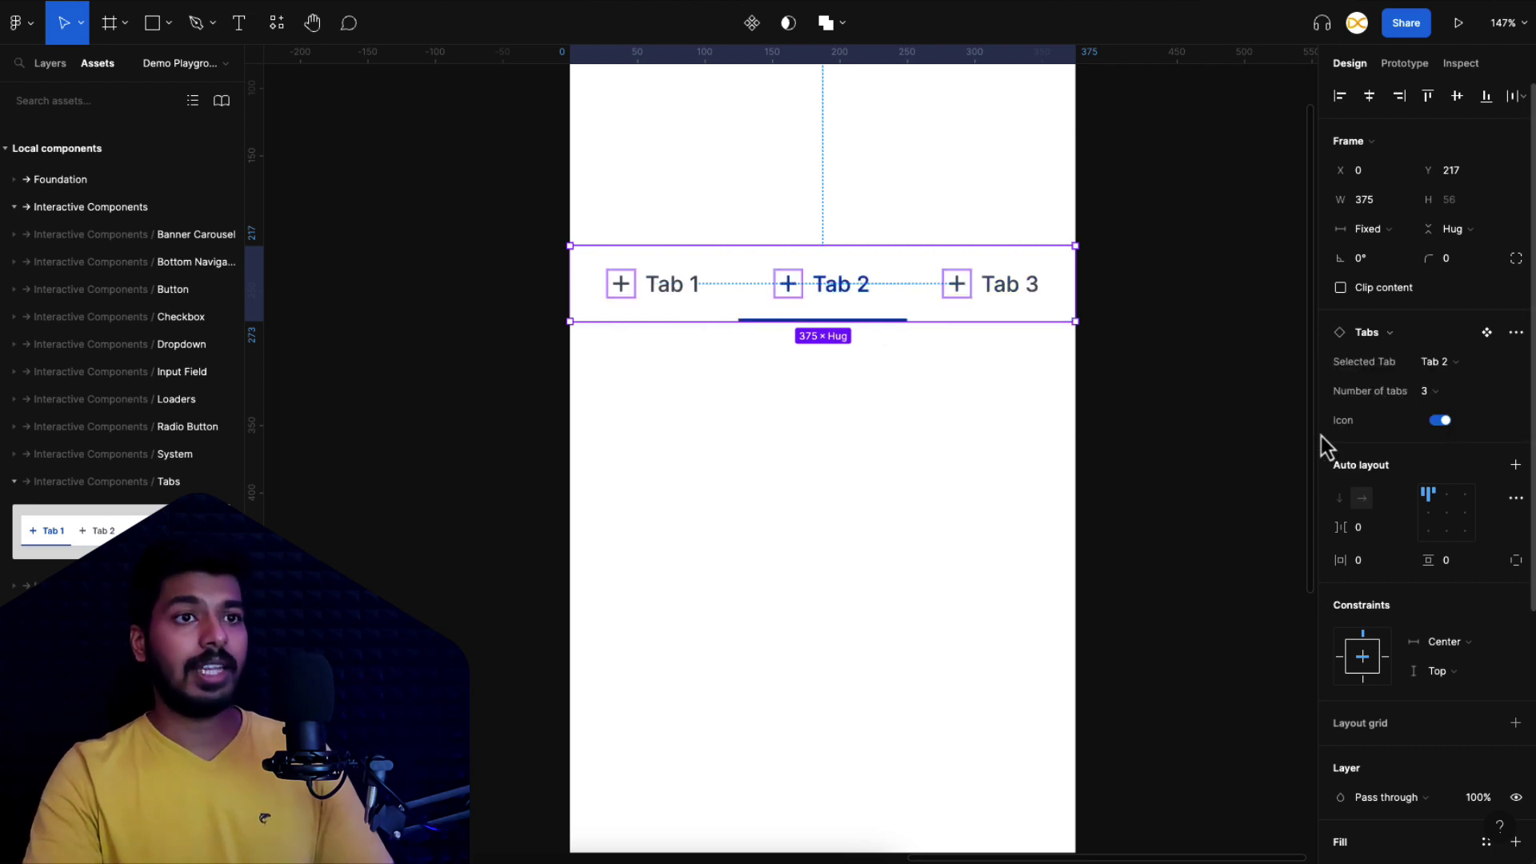
click(1440, 421)
click(1153, 423)
Step: Duplicate the bar below the original and give the copy four tabs with icons shown
click(1010, 303)
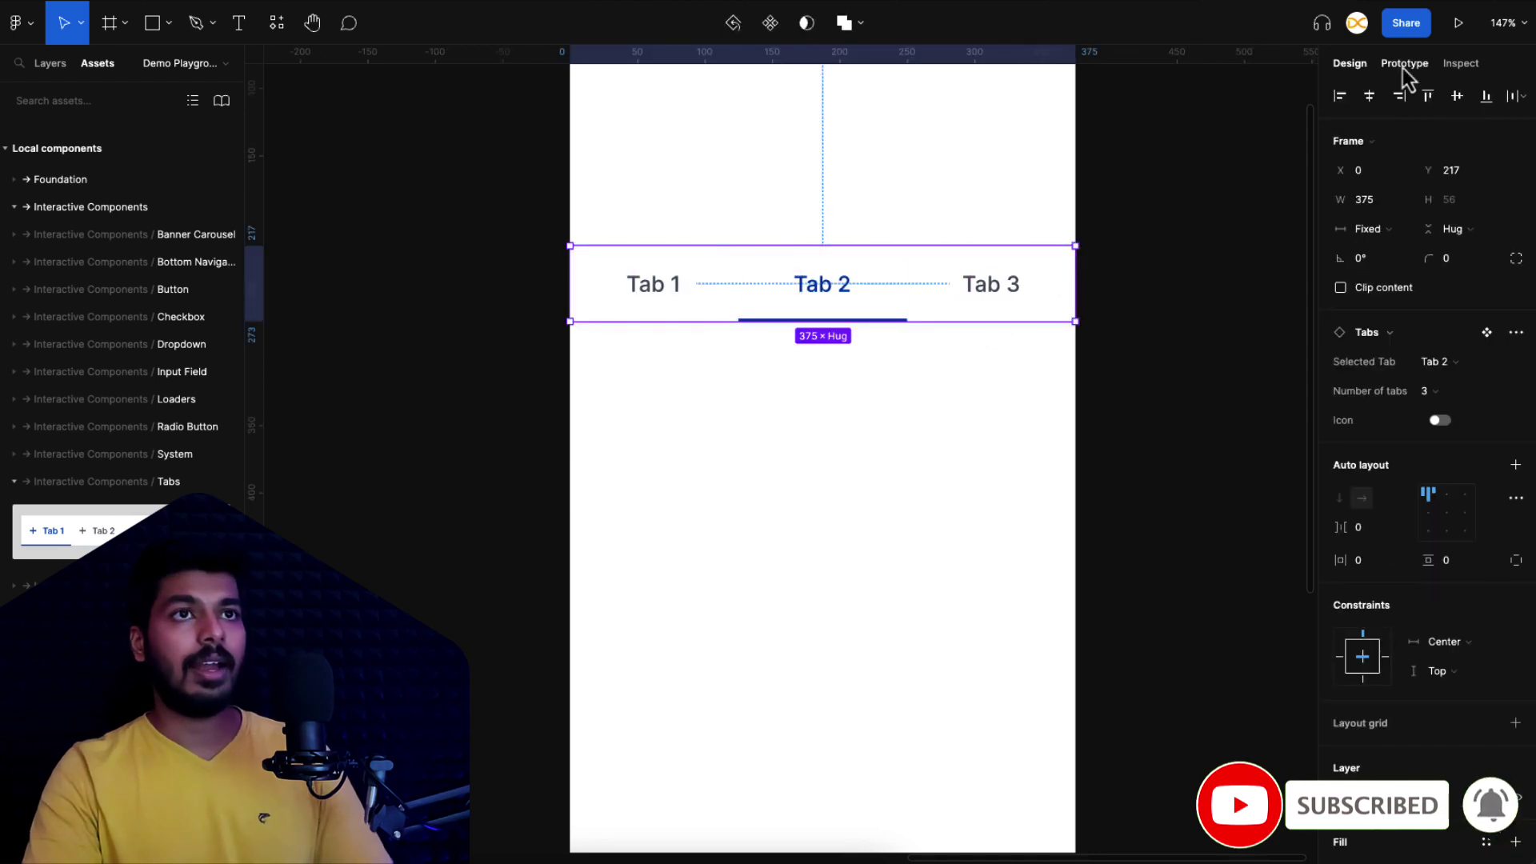
key(ctrl+d)
drag(933, 298, 971, 421)
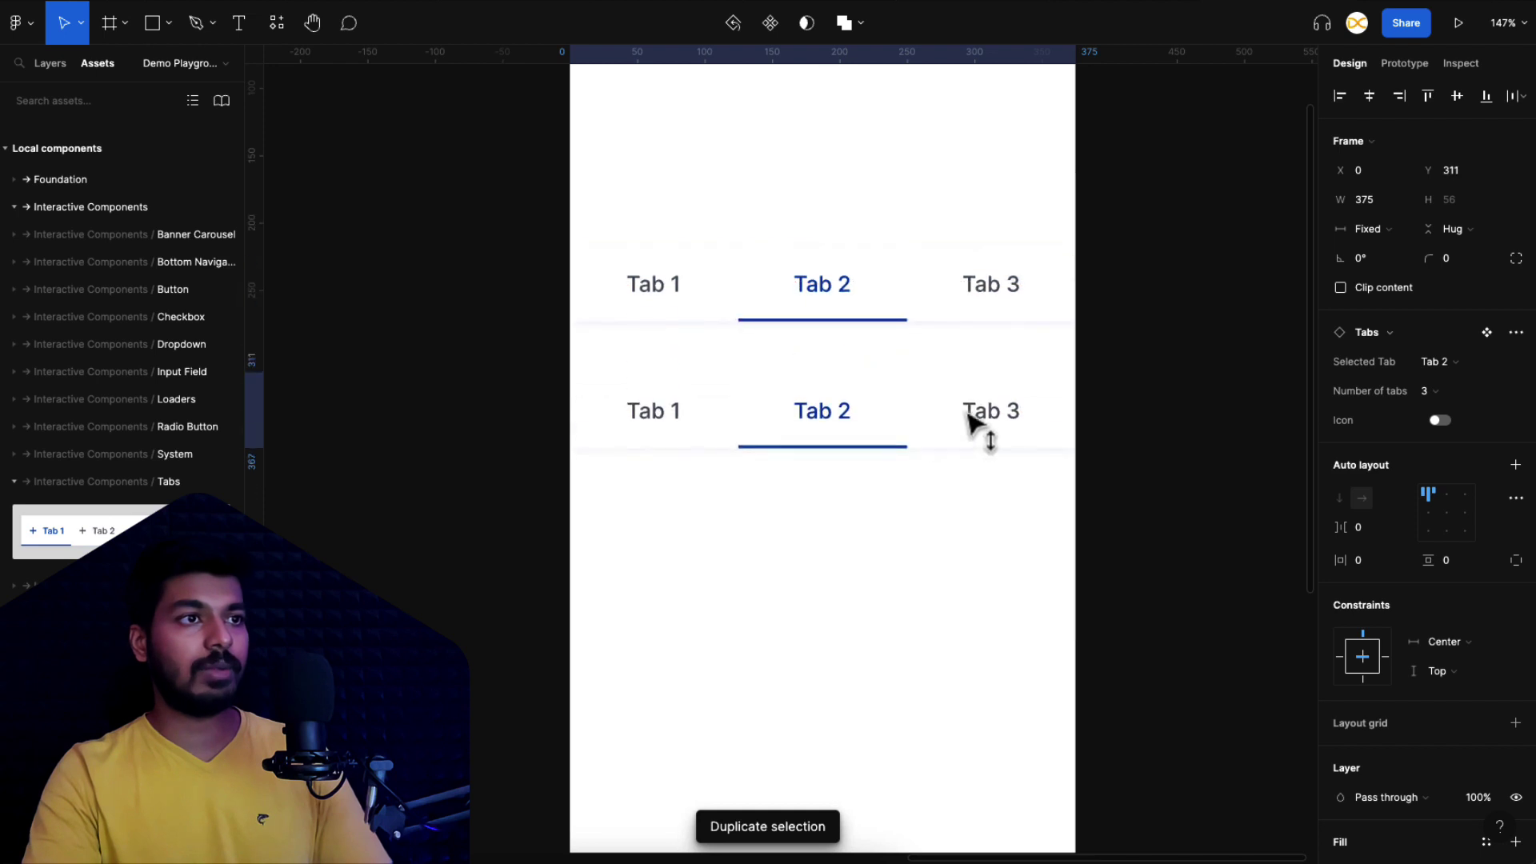
click(1447, 392)
click(1377, 435)
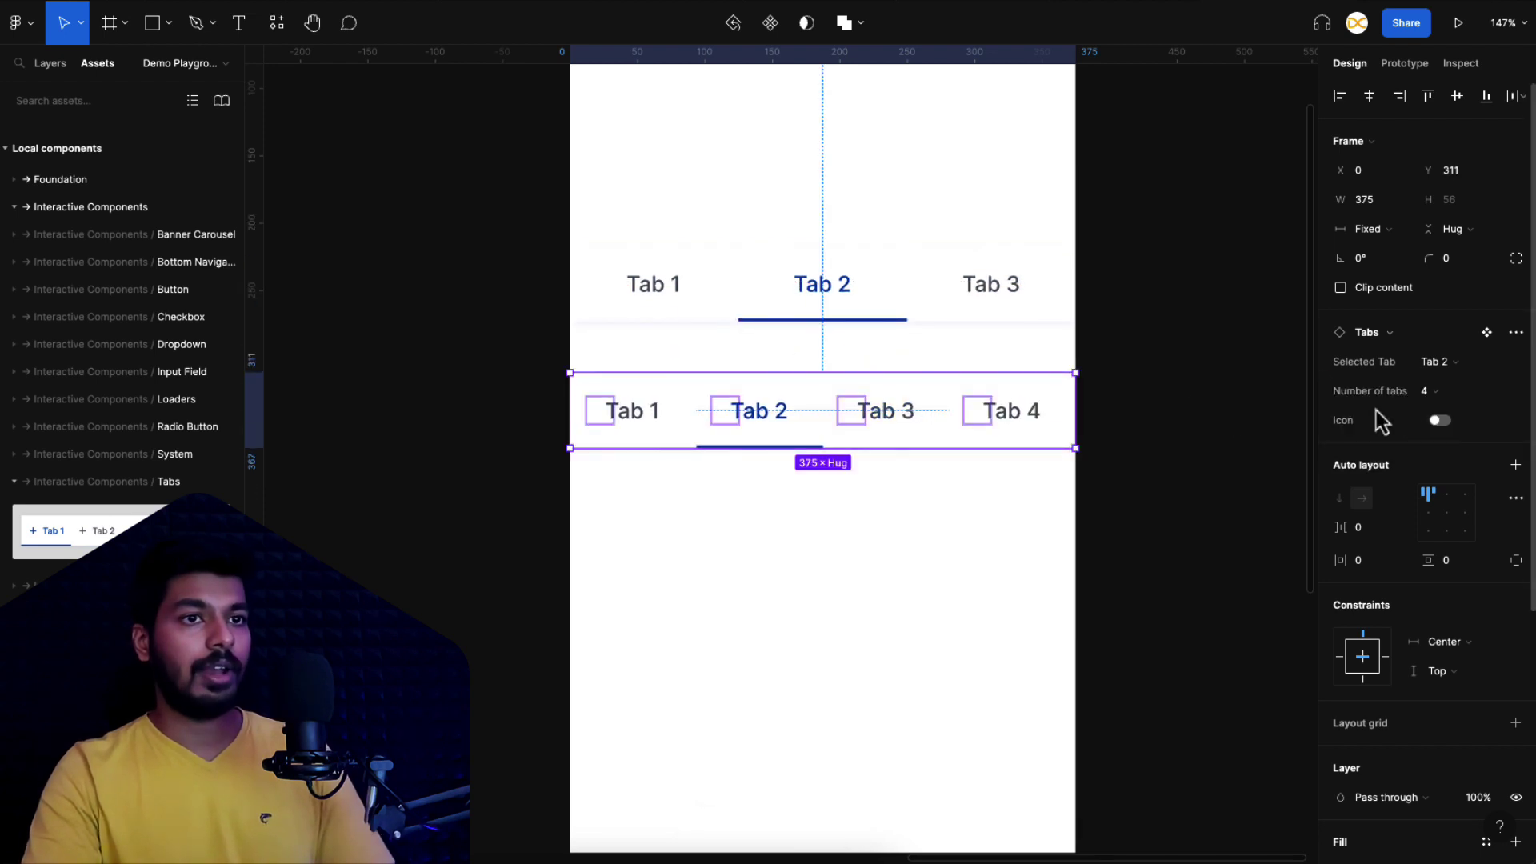
click(1441, 421)
click(1143, 449)
click(1044, 428)
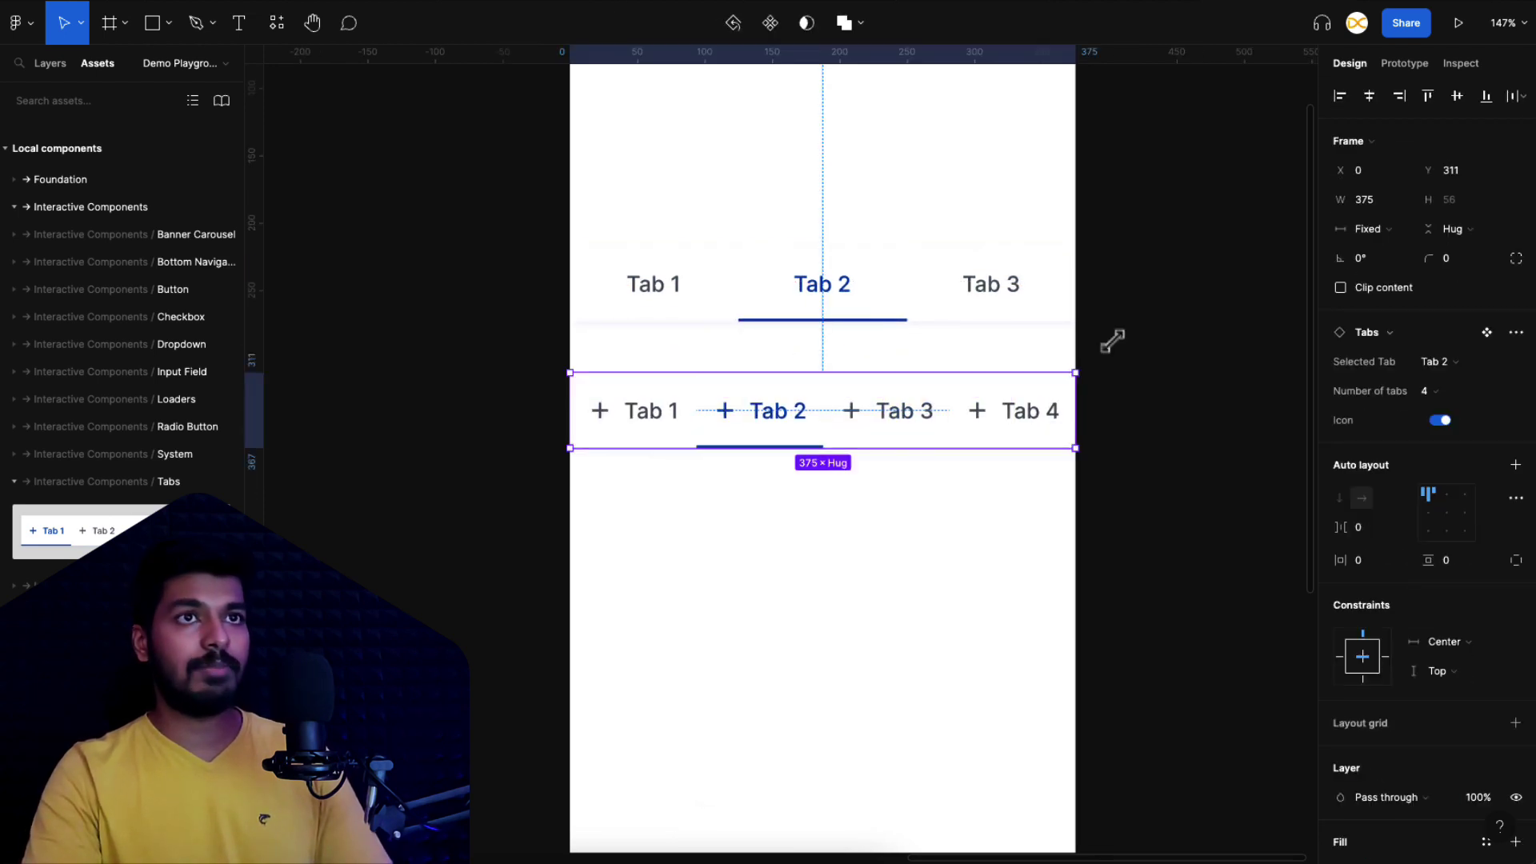
Step: Preview the prototype: switch the upper bar to Tabs 3, 2, 1 and the lower to Tabs 3, 4
click(1458, 23)
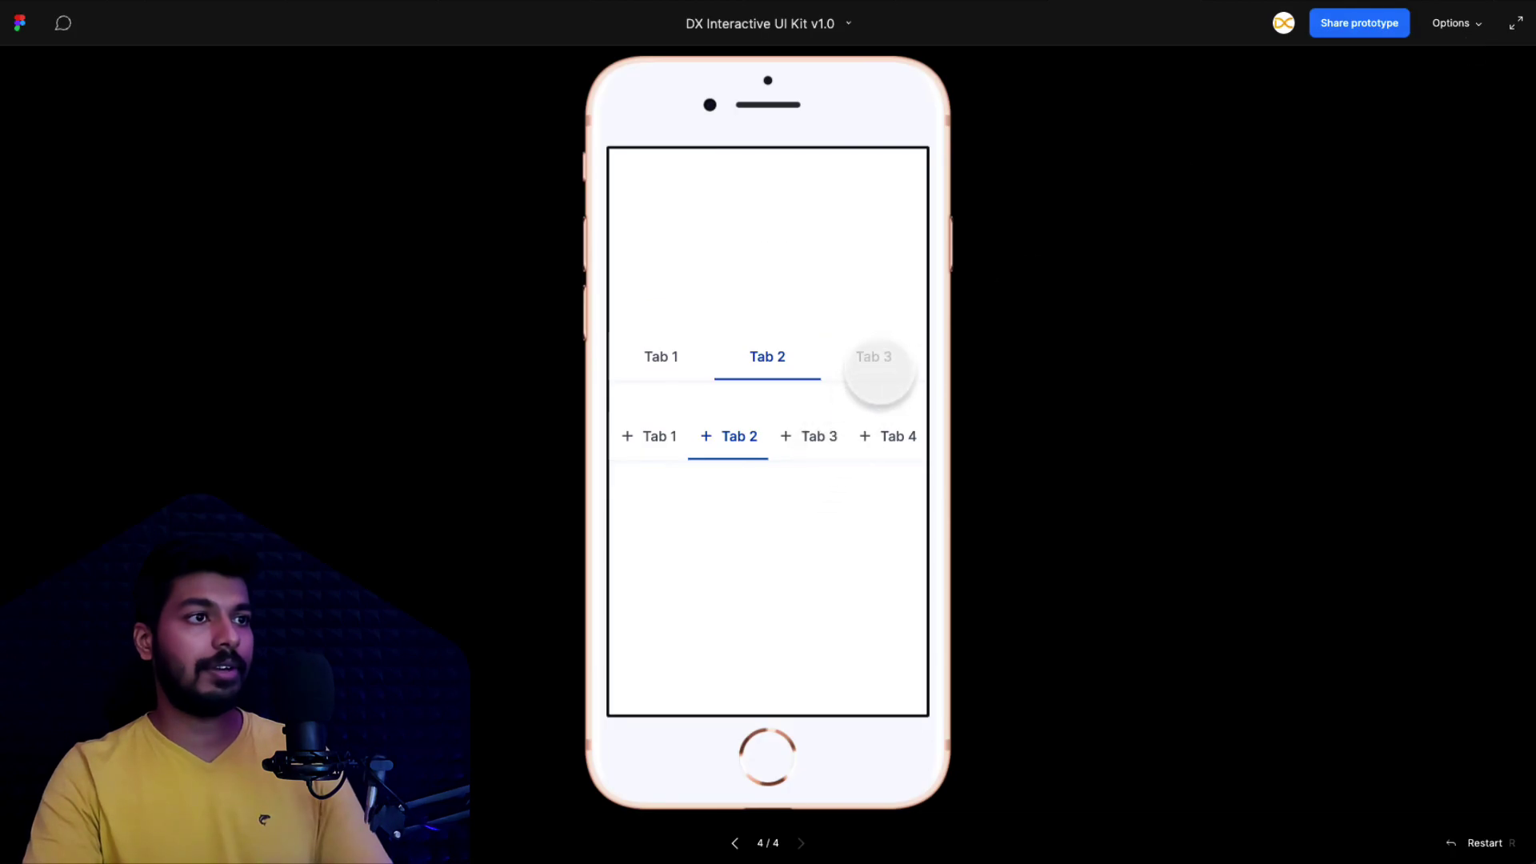
click(879, 364)
click(761, 357)
click(672, 357)
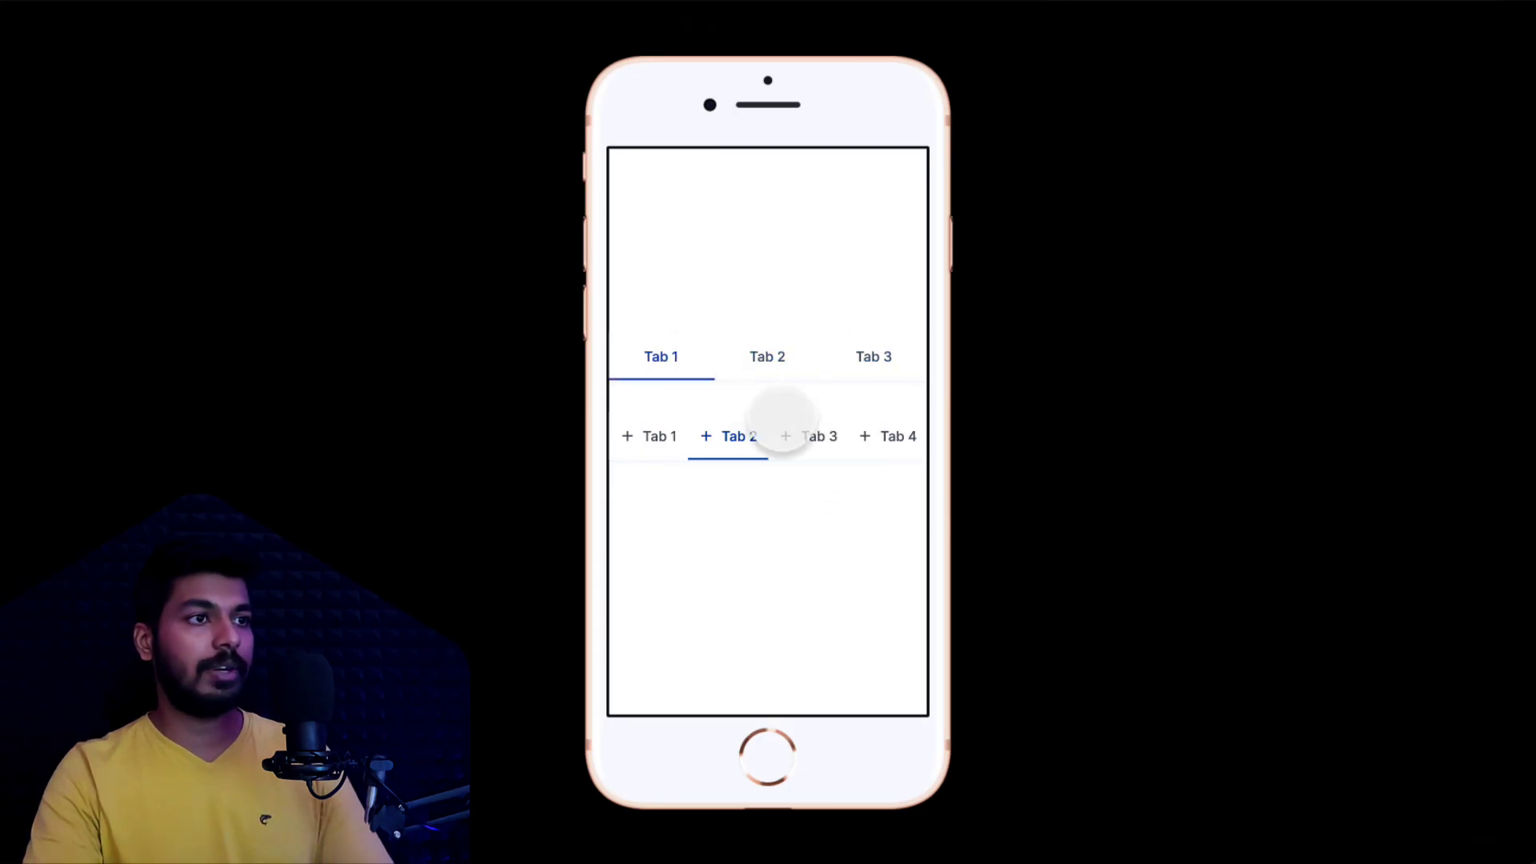
click(792, 436)
click(892, 440)
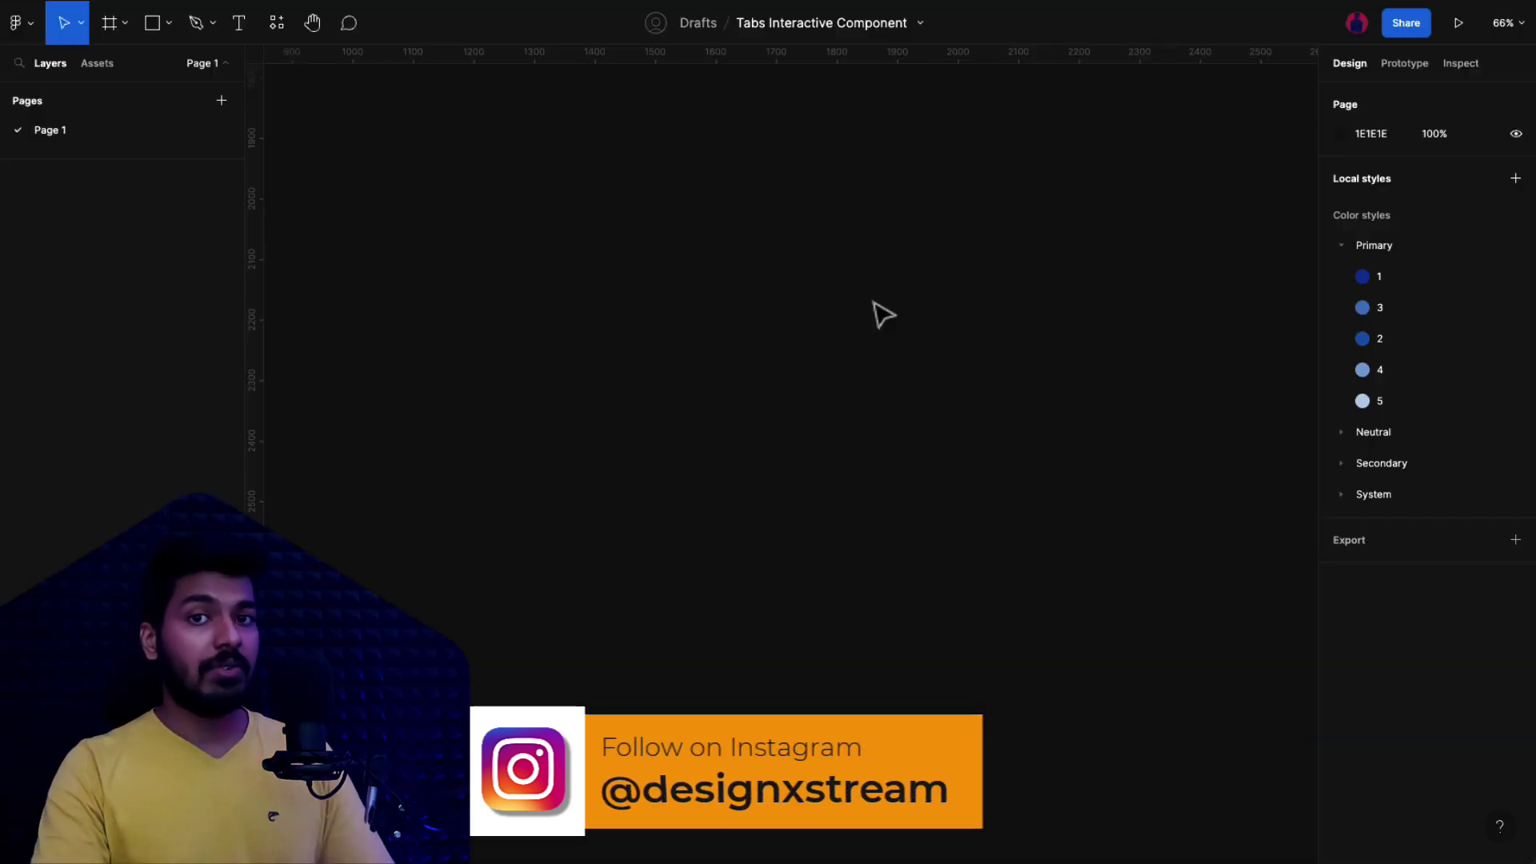
Step: Draw a large white Frame 1 on the canvas
key(f)
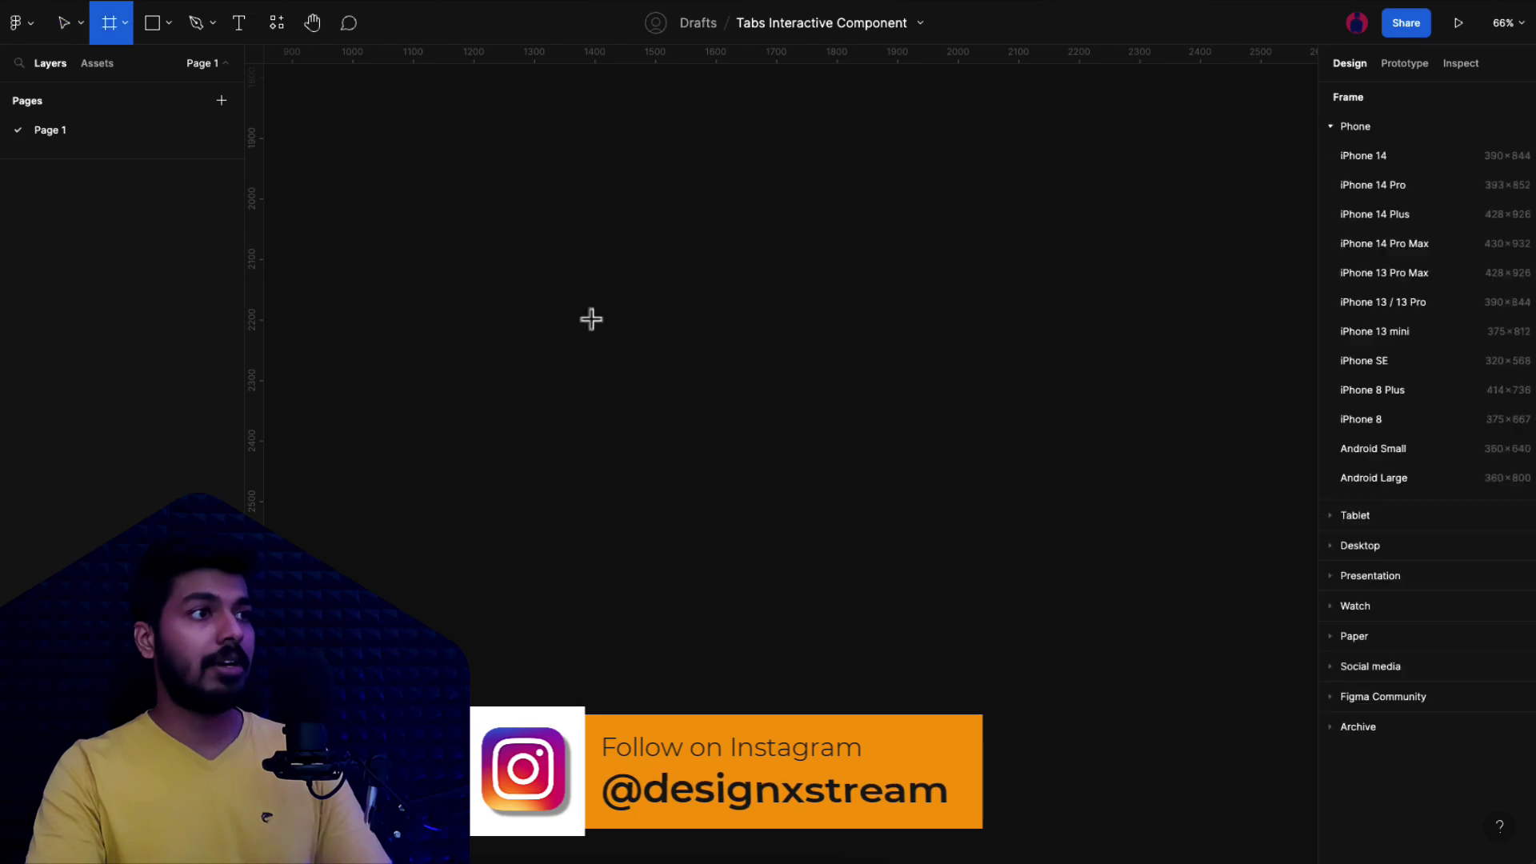
drag(460, 237, 1204, 627)
click(1087, 730)
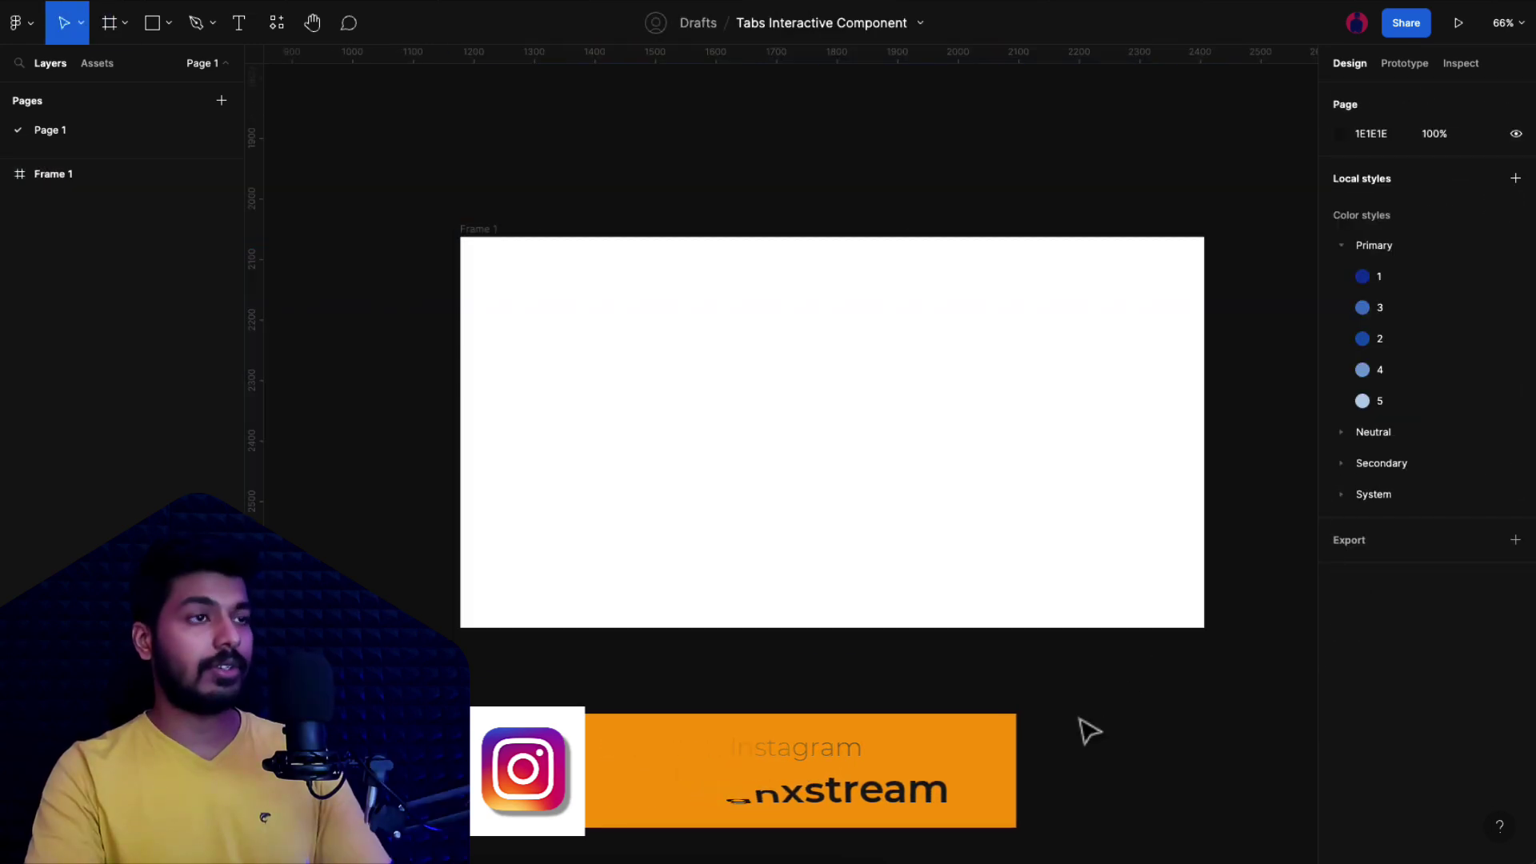
Step: Paste the tab bar screenshot, move it to the frame's top-right and enlarge it
key(ctrl+v)
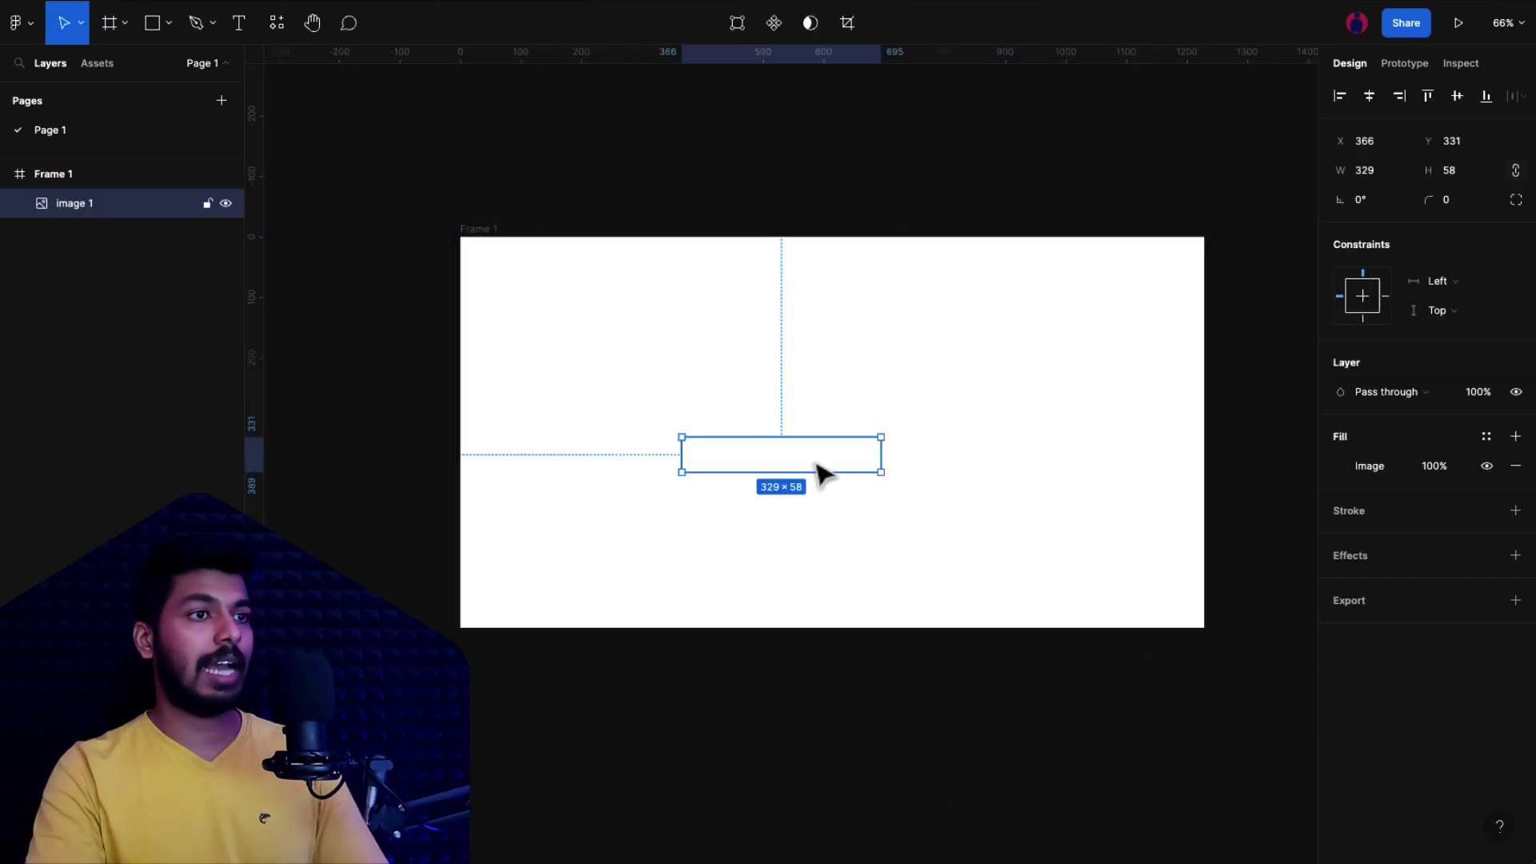
drag(824, 472, 1097, 309)
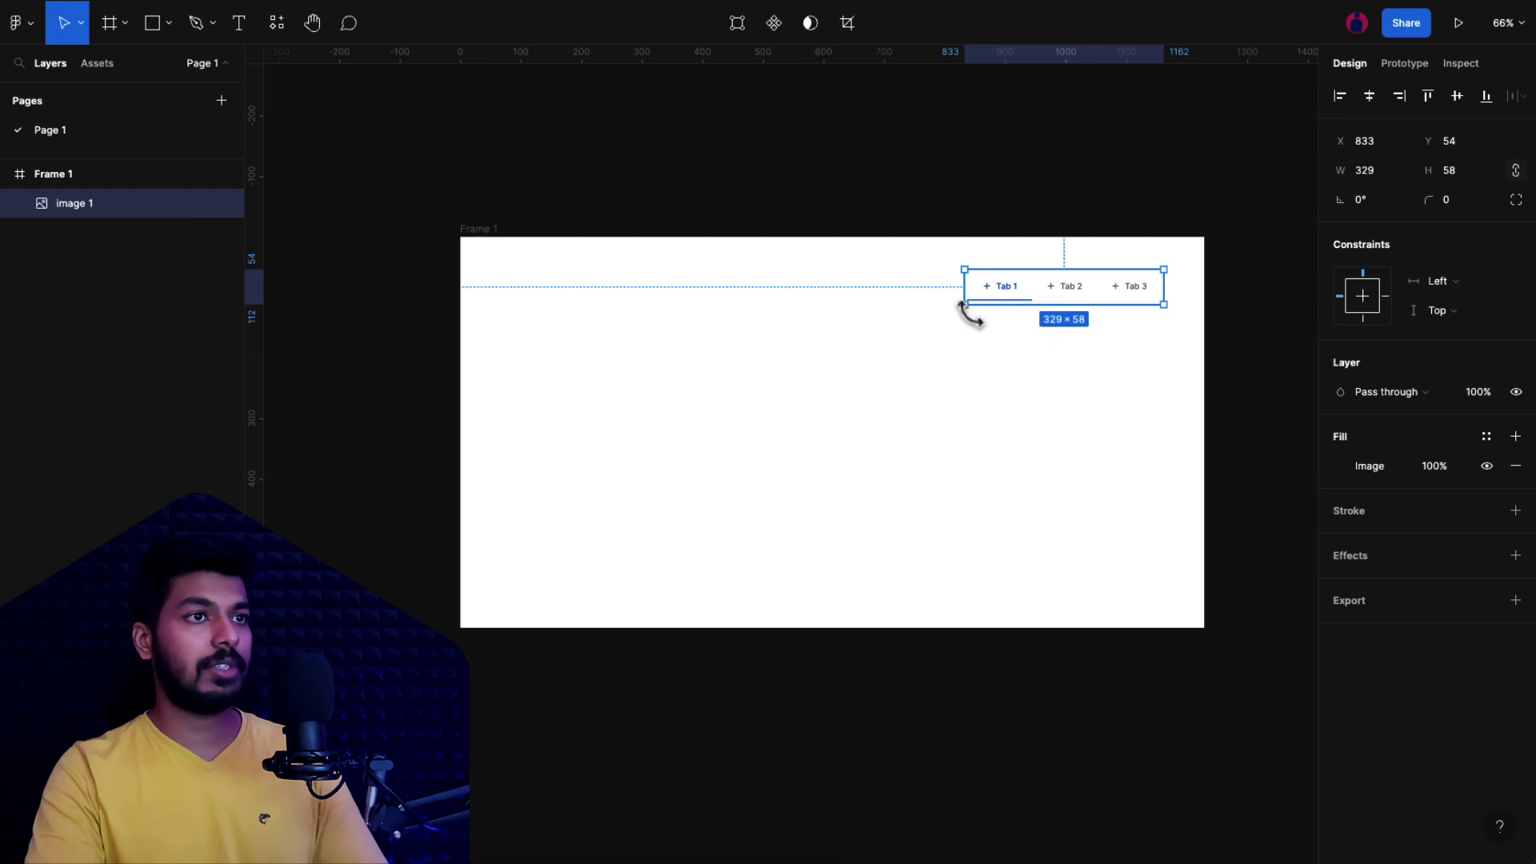
drag(965, 305, 842, 323)
click(920, 396)
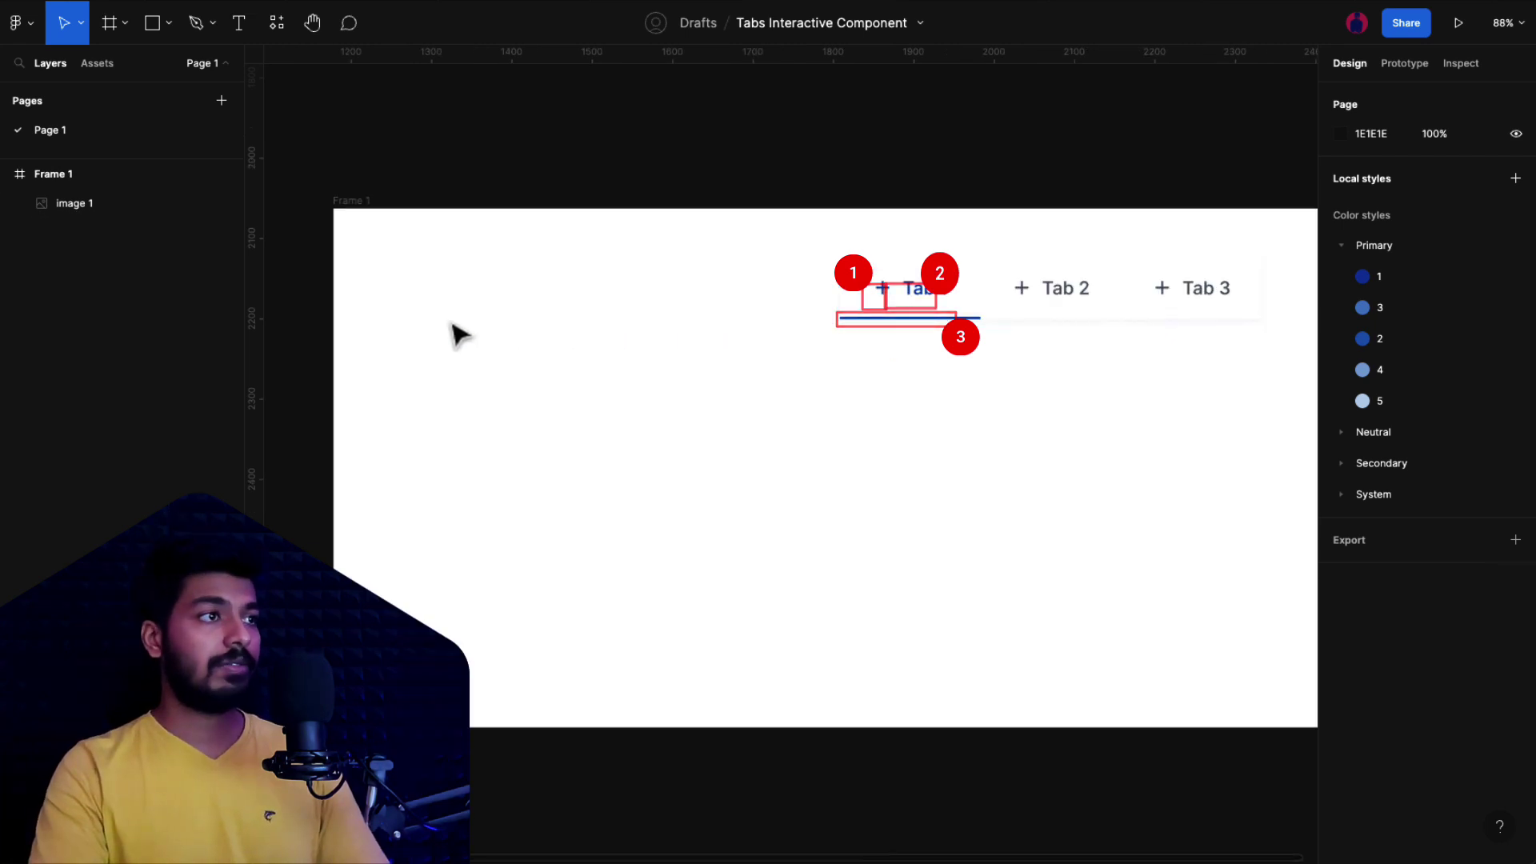
Step: Add a 'Tab 1' text label beside the cube icon
scroll(405, 301, up, 4)
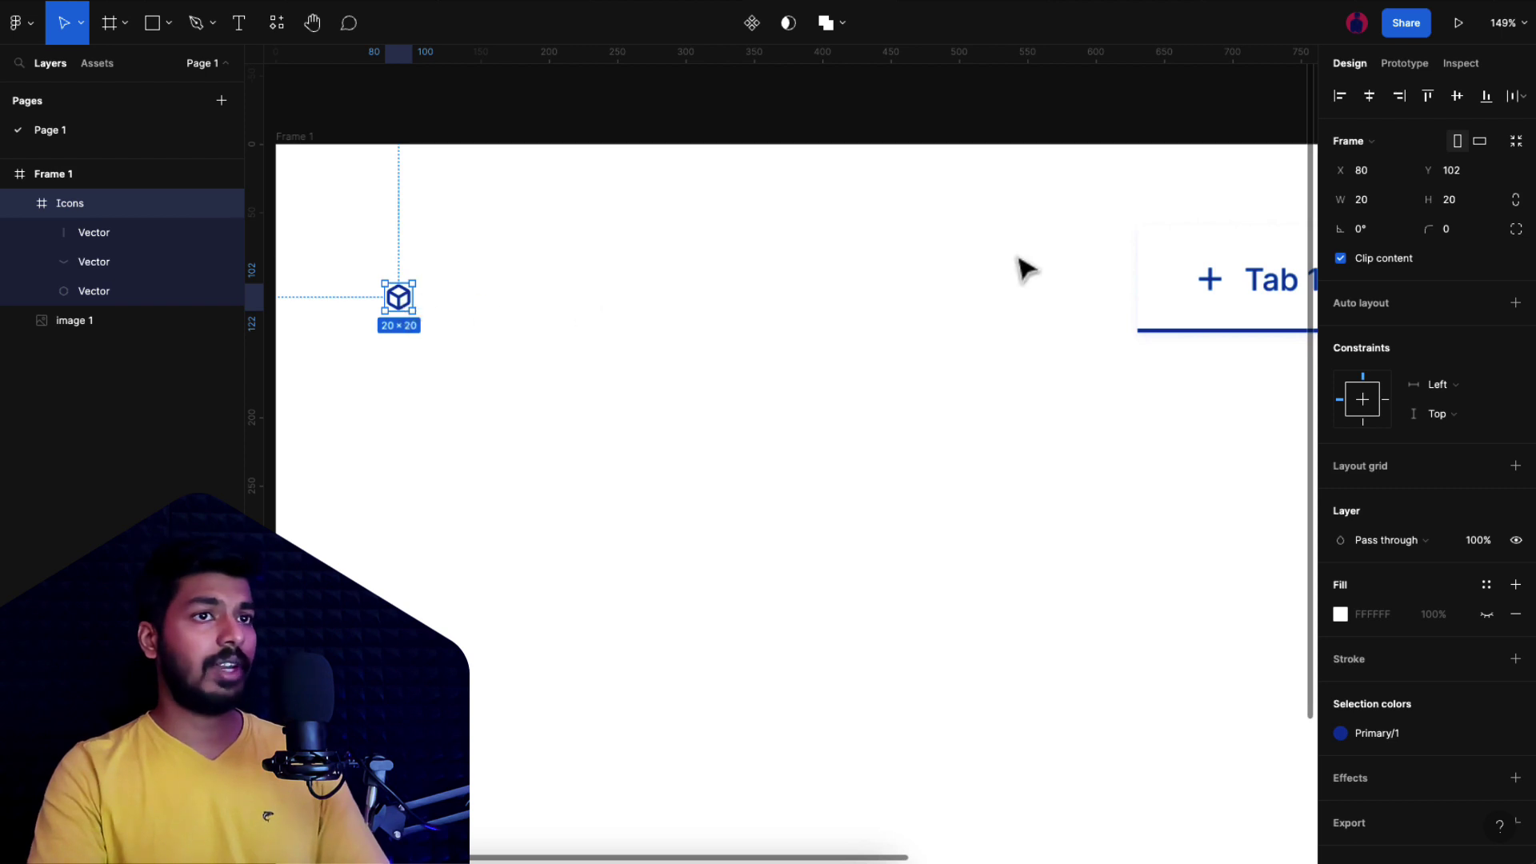
scroll(1032, 270, right, 1)
key(t)
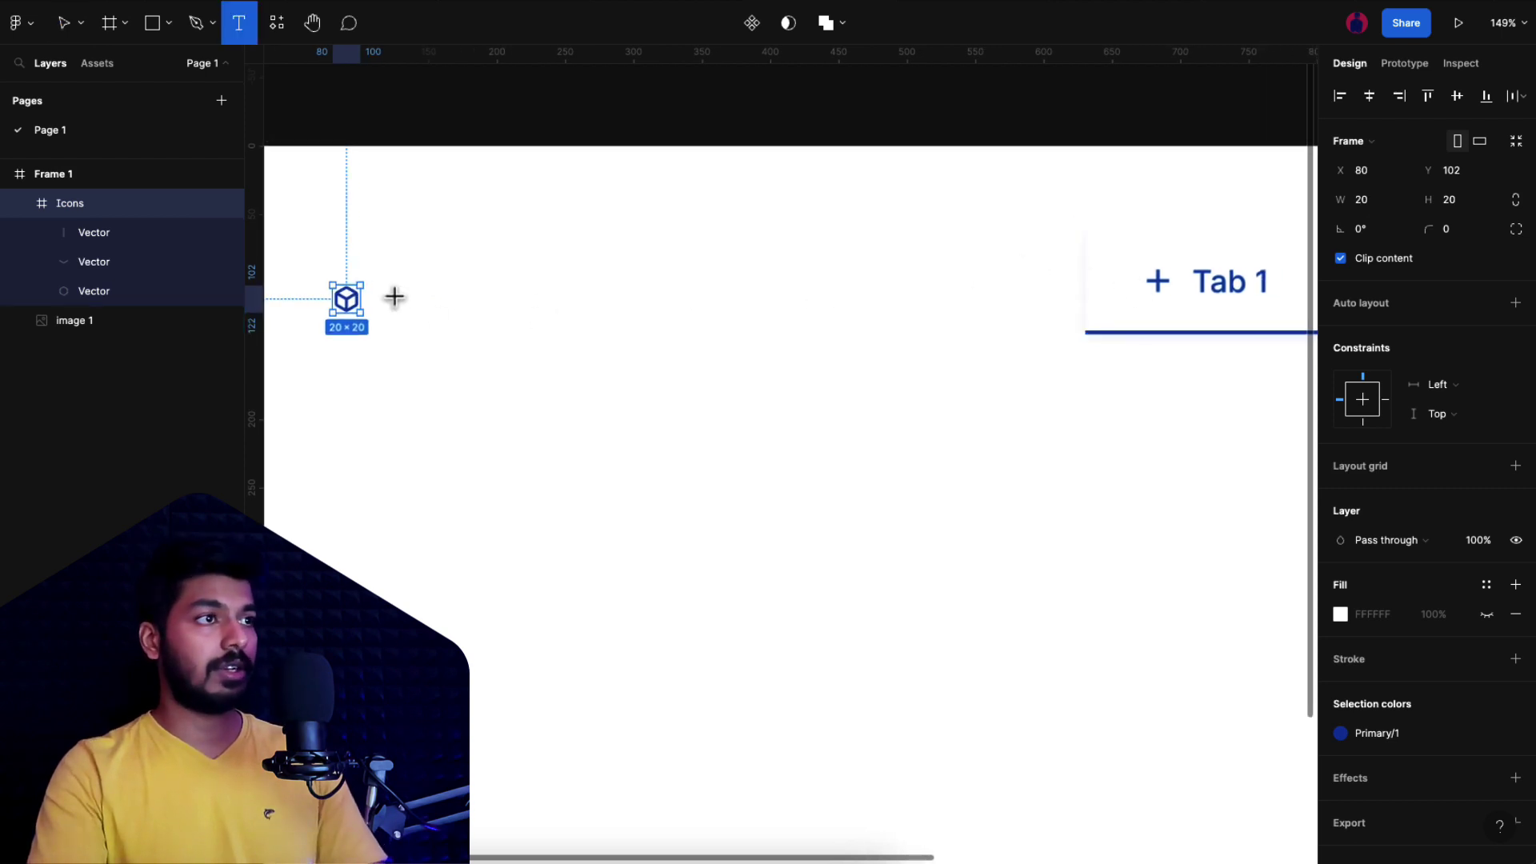
click(395, 296)
text(Tab 1)
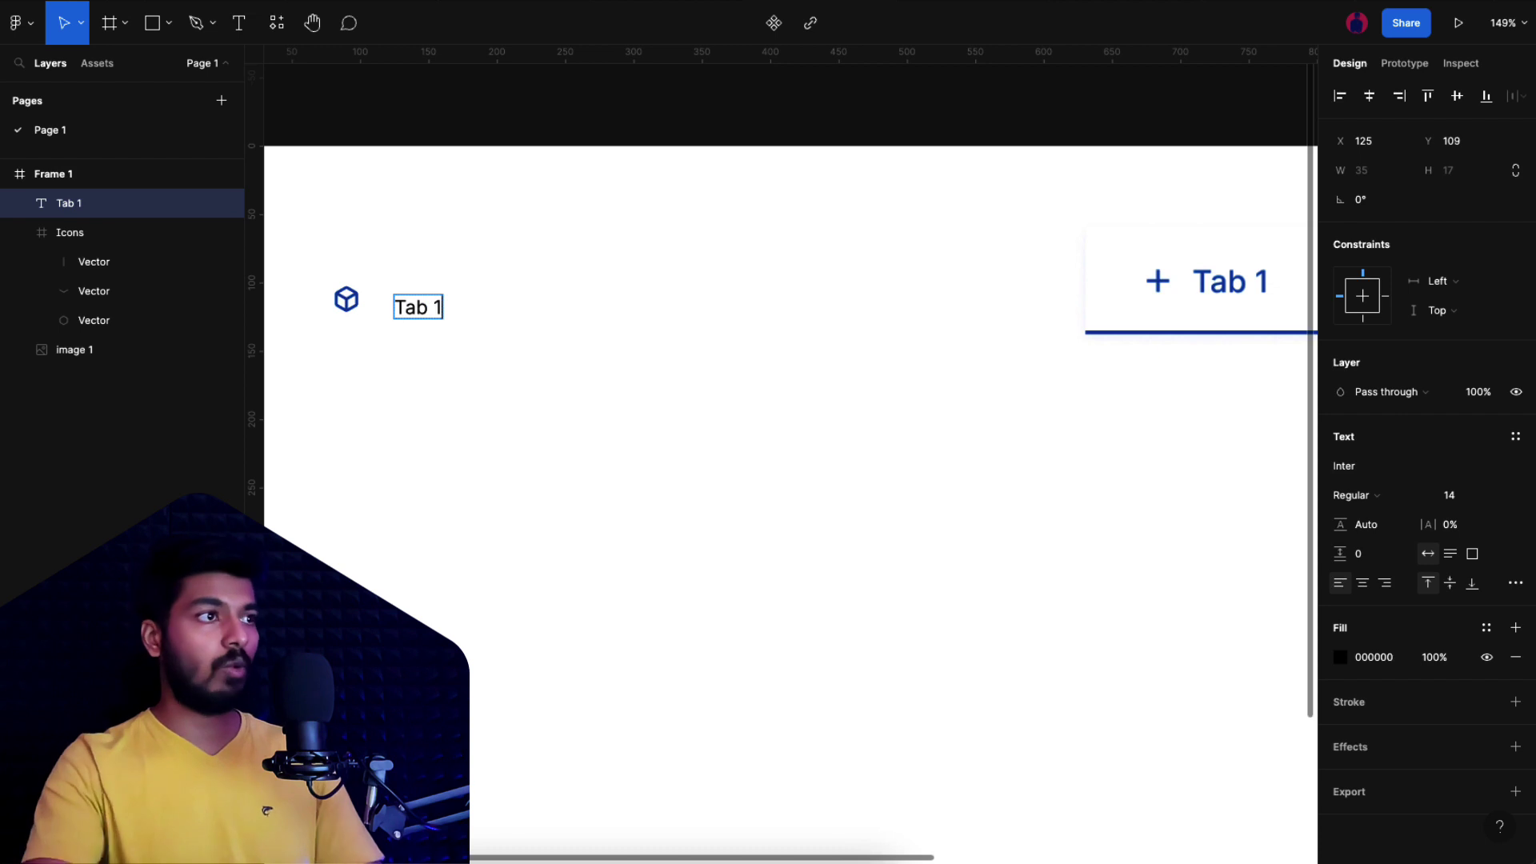
key(Escape)
drag(405, 309, 392, 304)
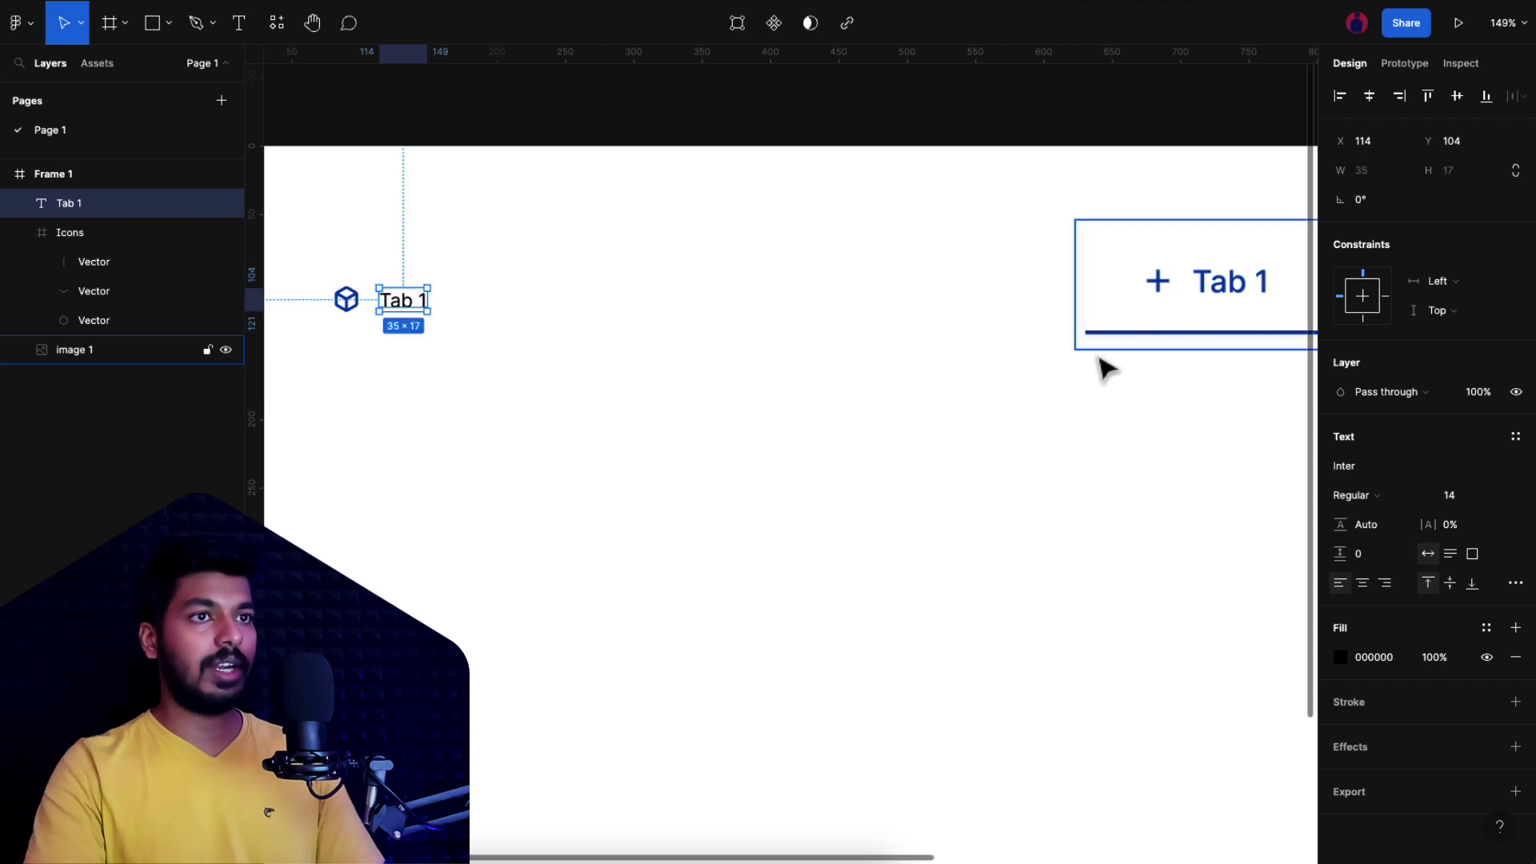
Step: Draw a thin underline bar below Tab 1 filled with the Primary/1 colour style
key(r)
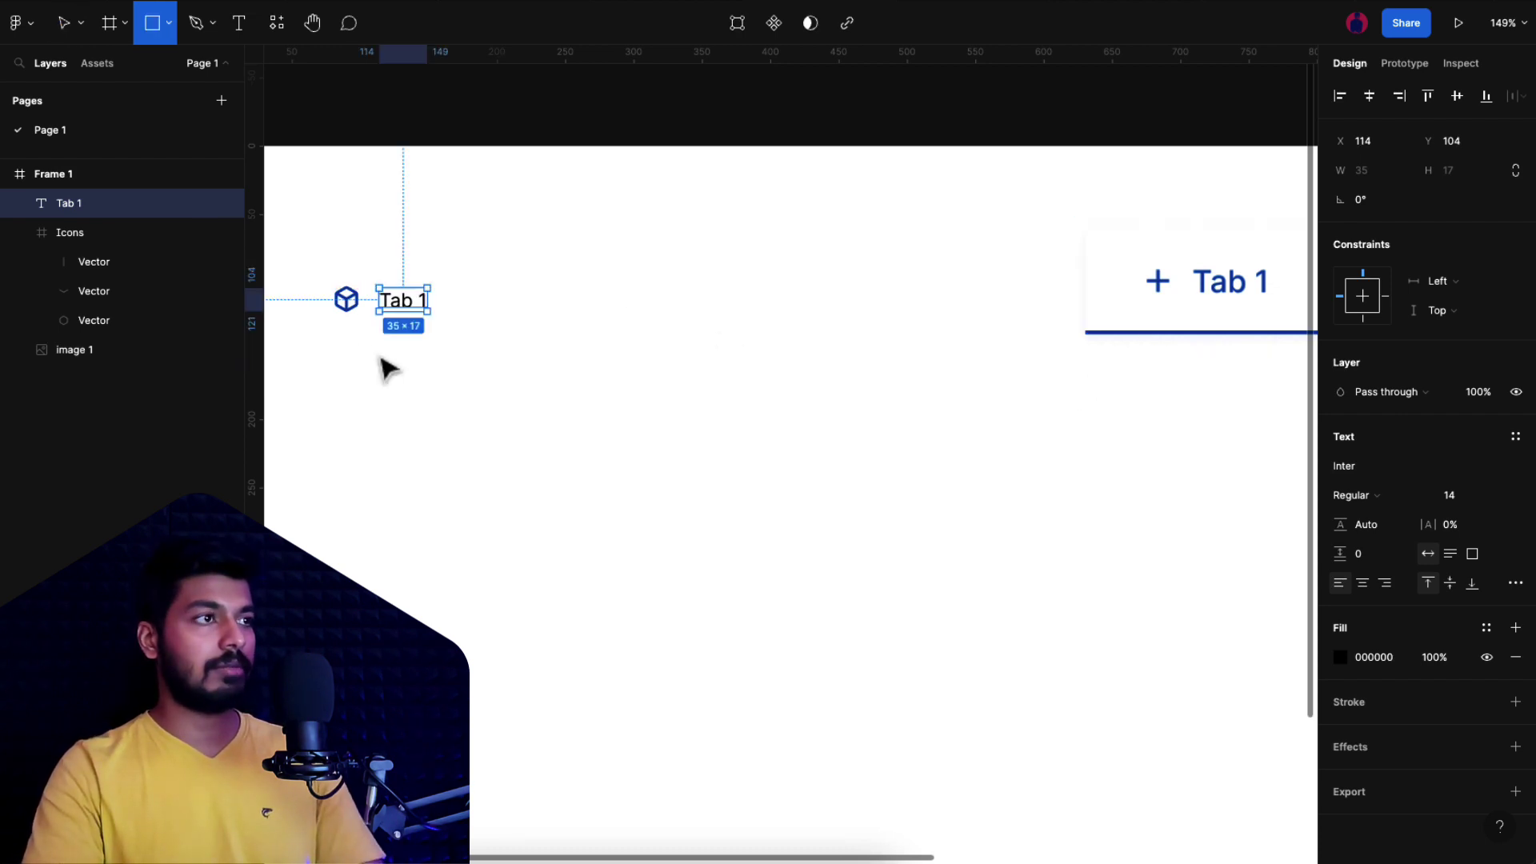
drag(316, 342, 503, 342)
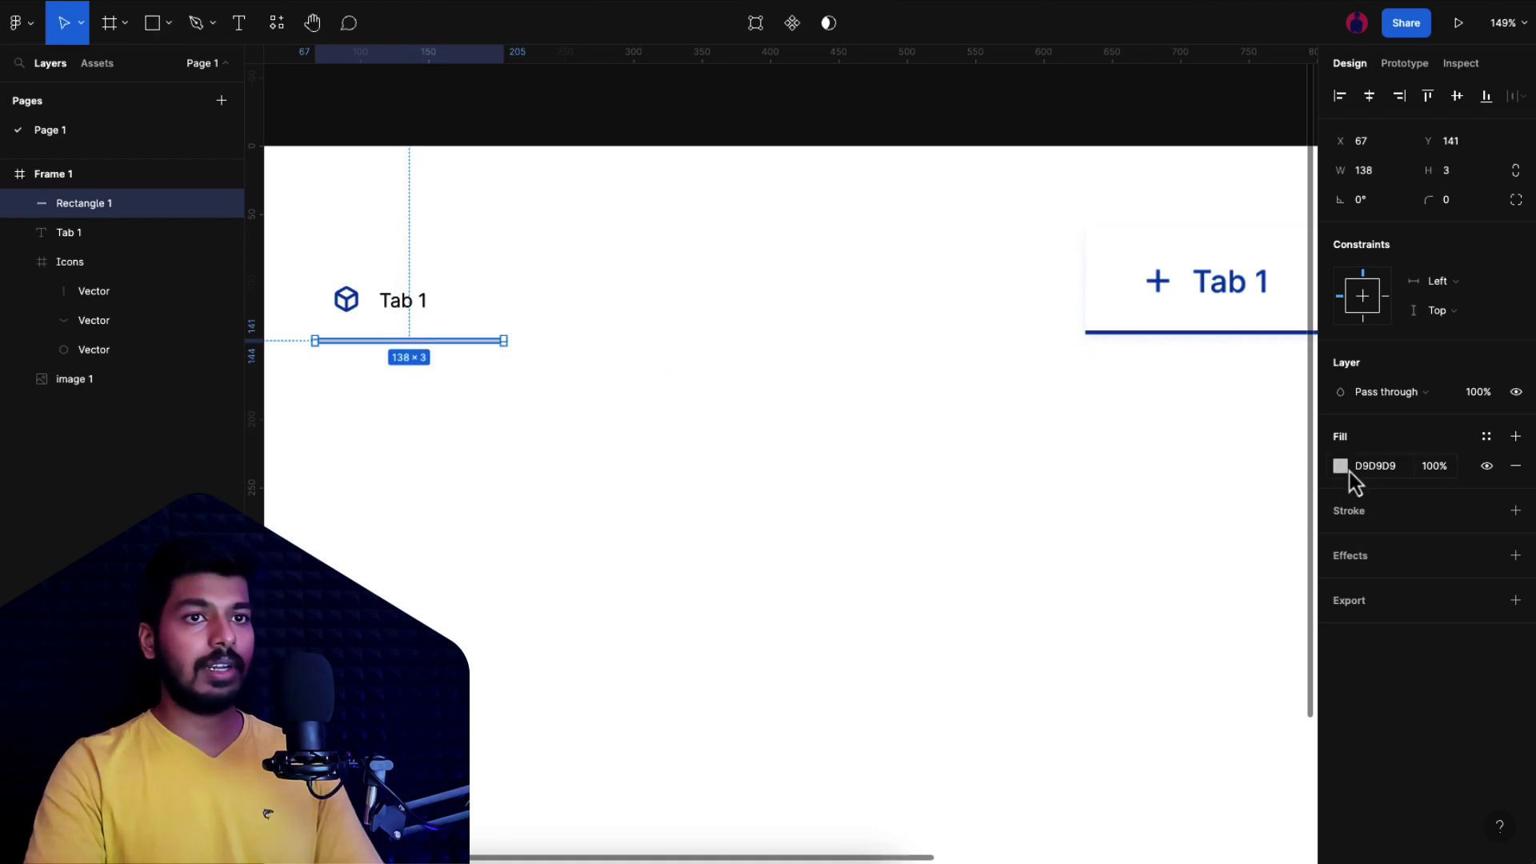
click(1486, 437)
click(1376, 575)
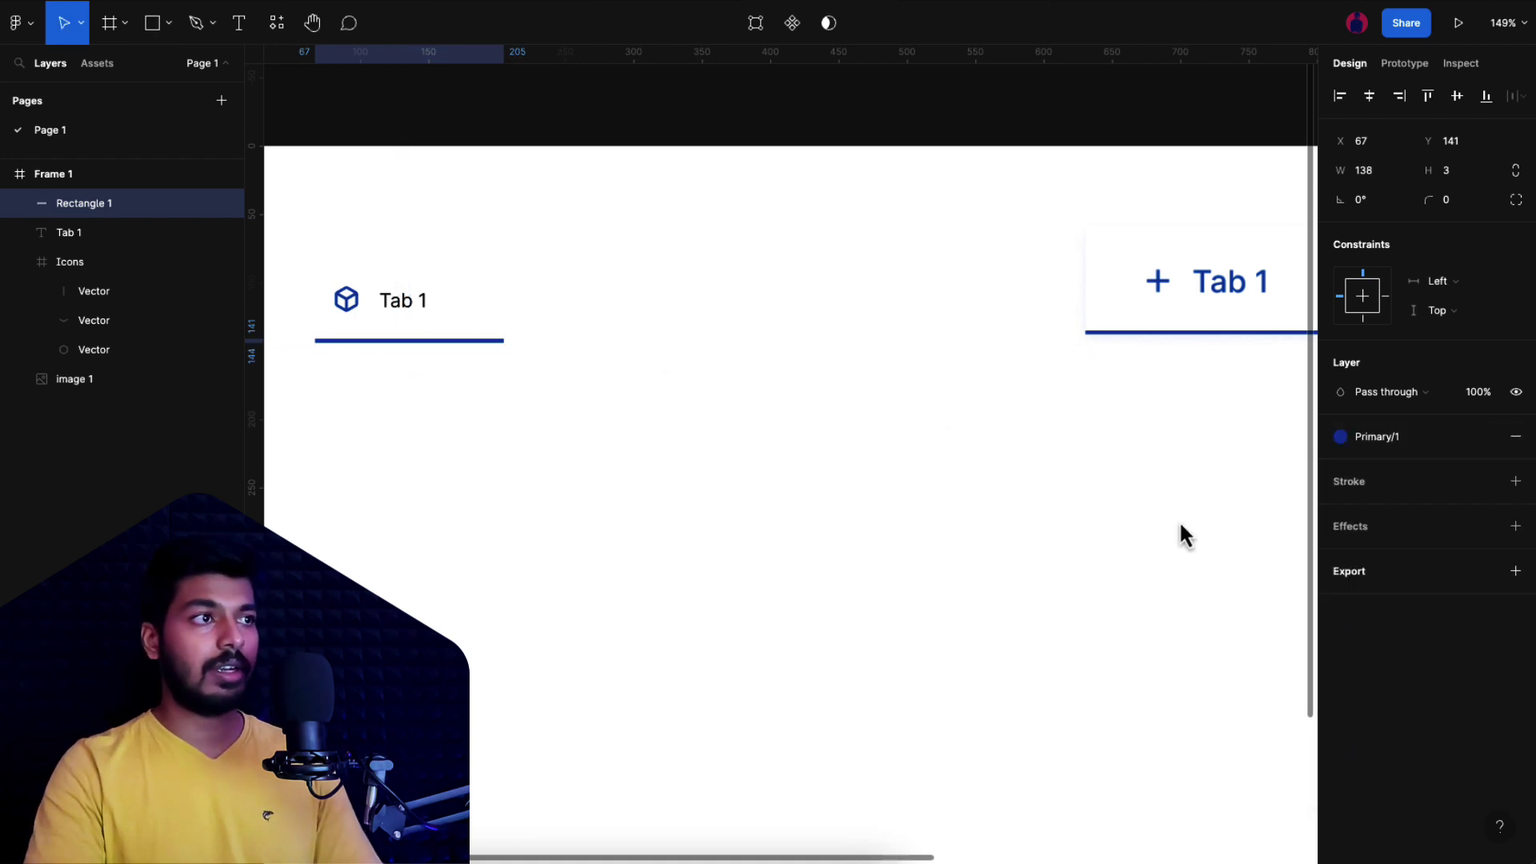
click(720, 412)
Step: Bring the tab row into view and select the cube icon with the Tab 1 label
scroll(721, 412, down, 3)
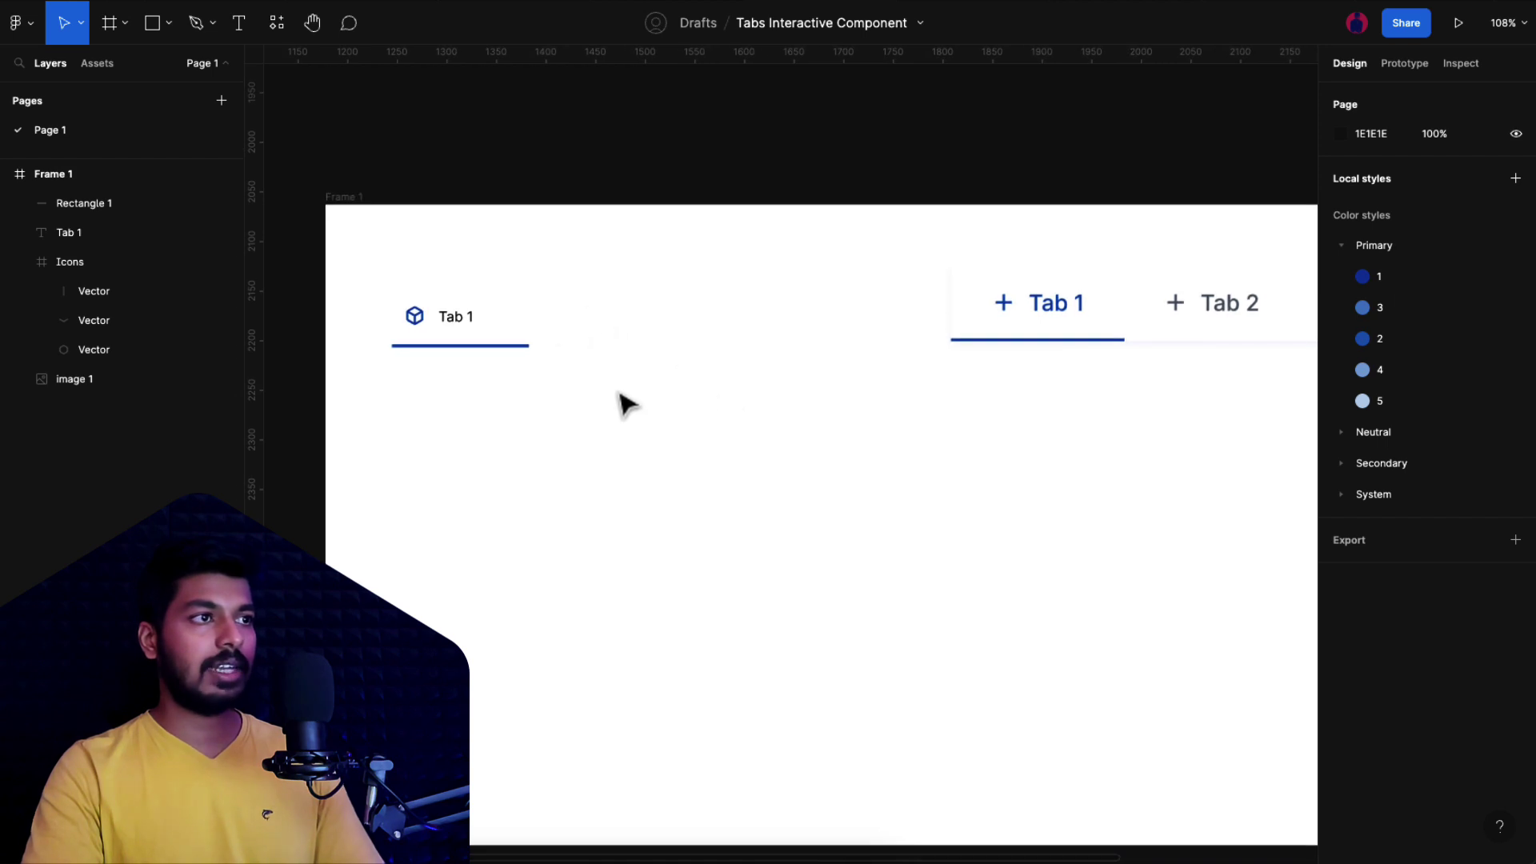
scroll(620, 400, right, 2)
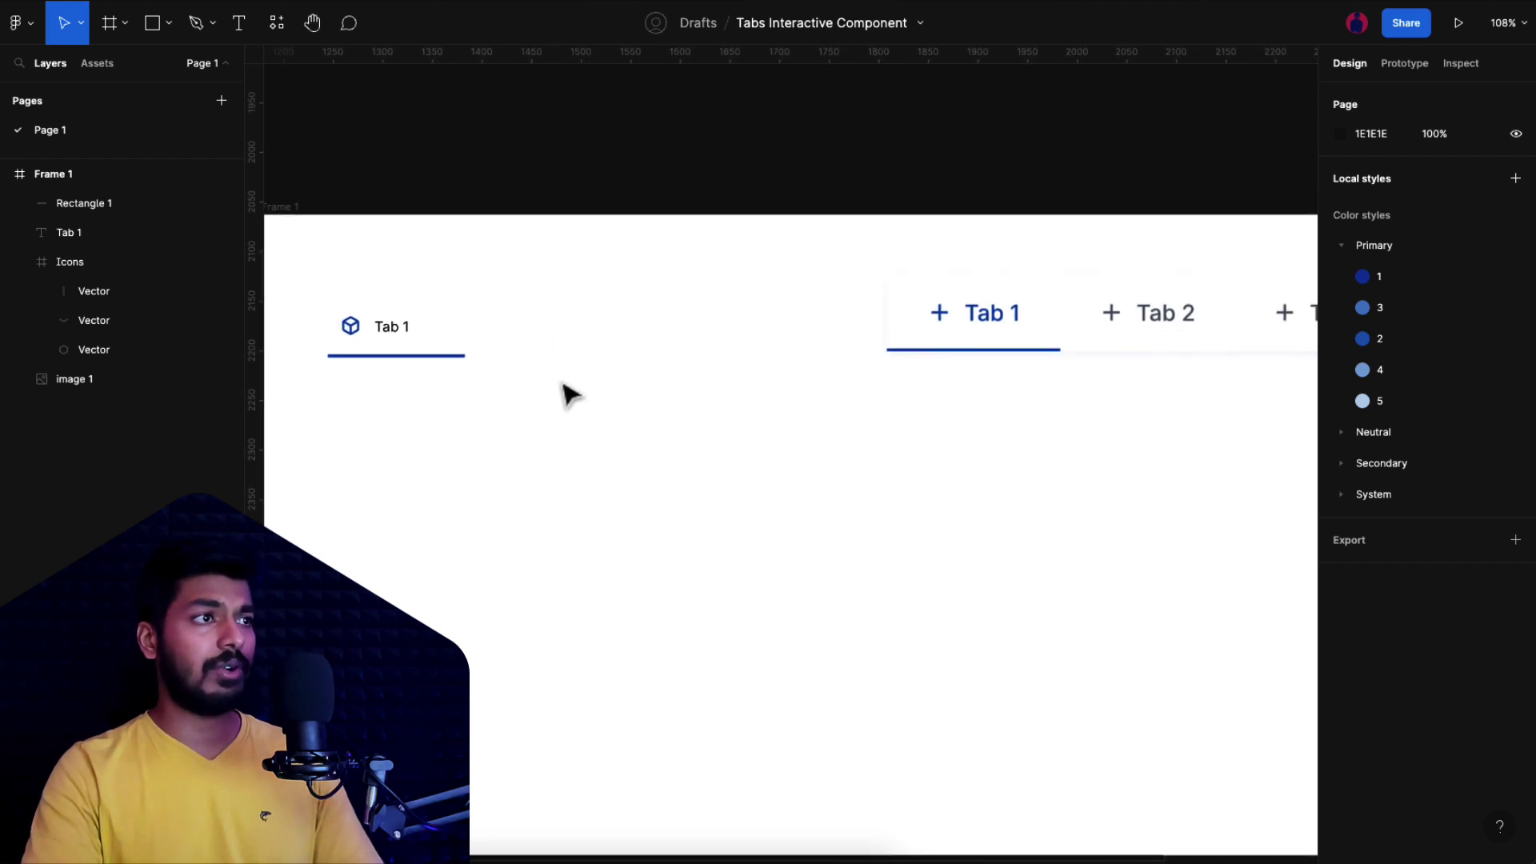
drag(329, 311, 429, 350)
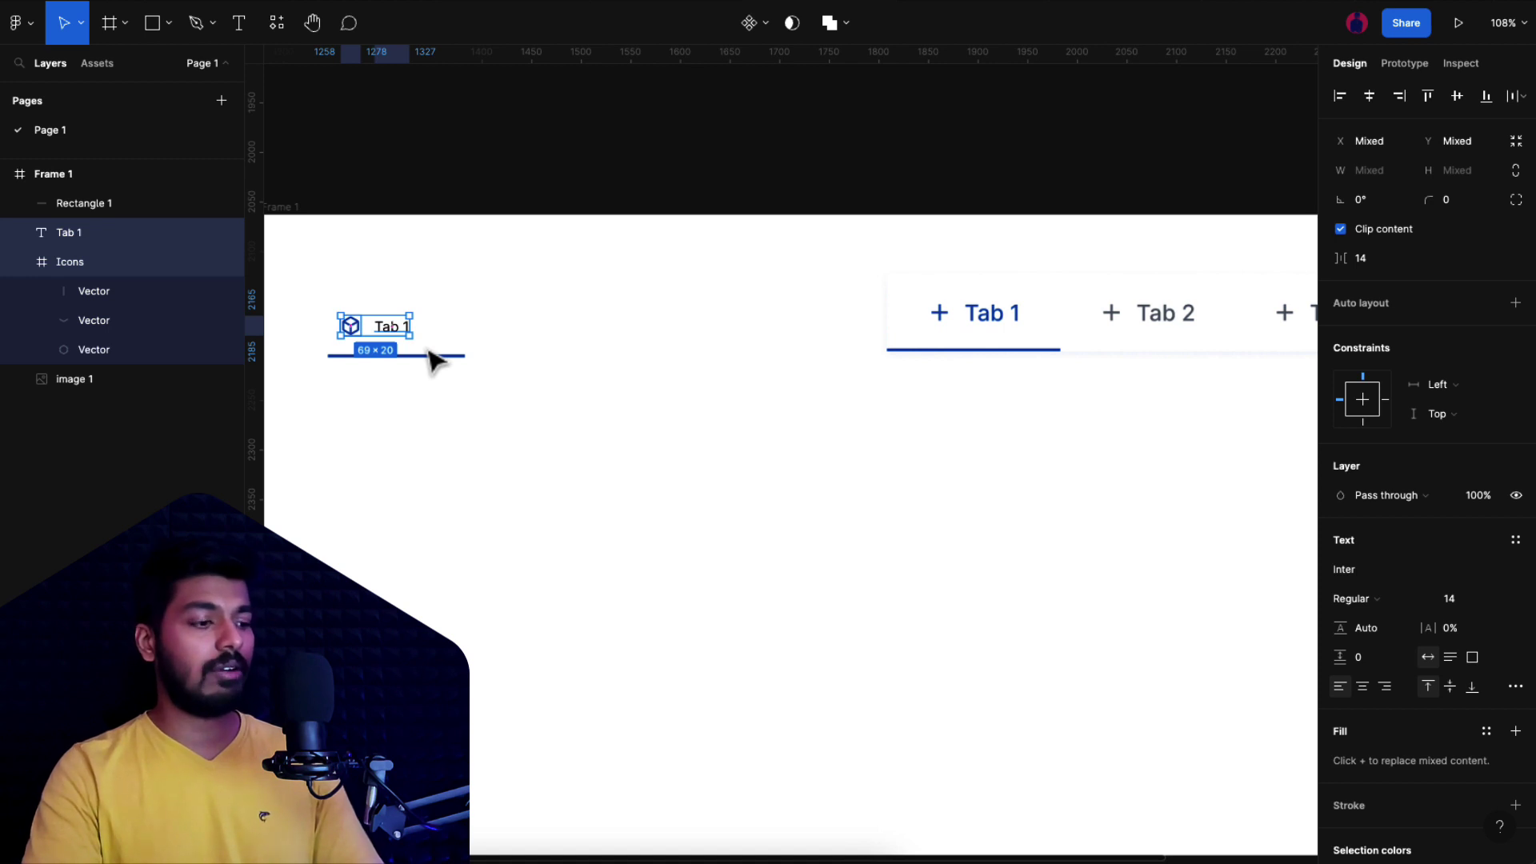
Step: Wrap the icon and label in an auto-layout tab frame 56 px tall
key(shift+a)
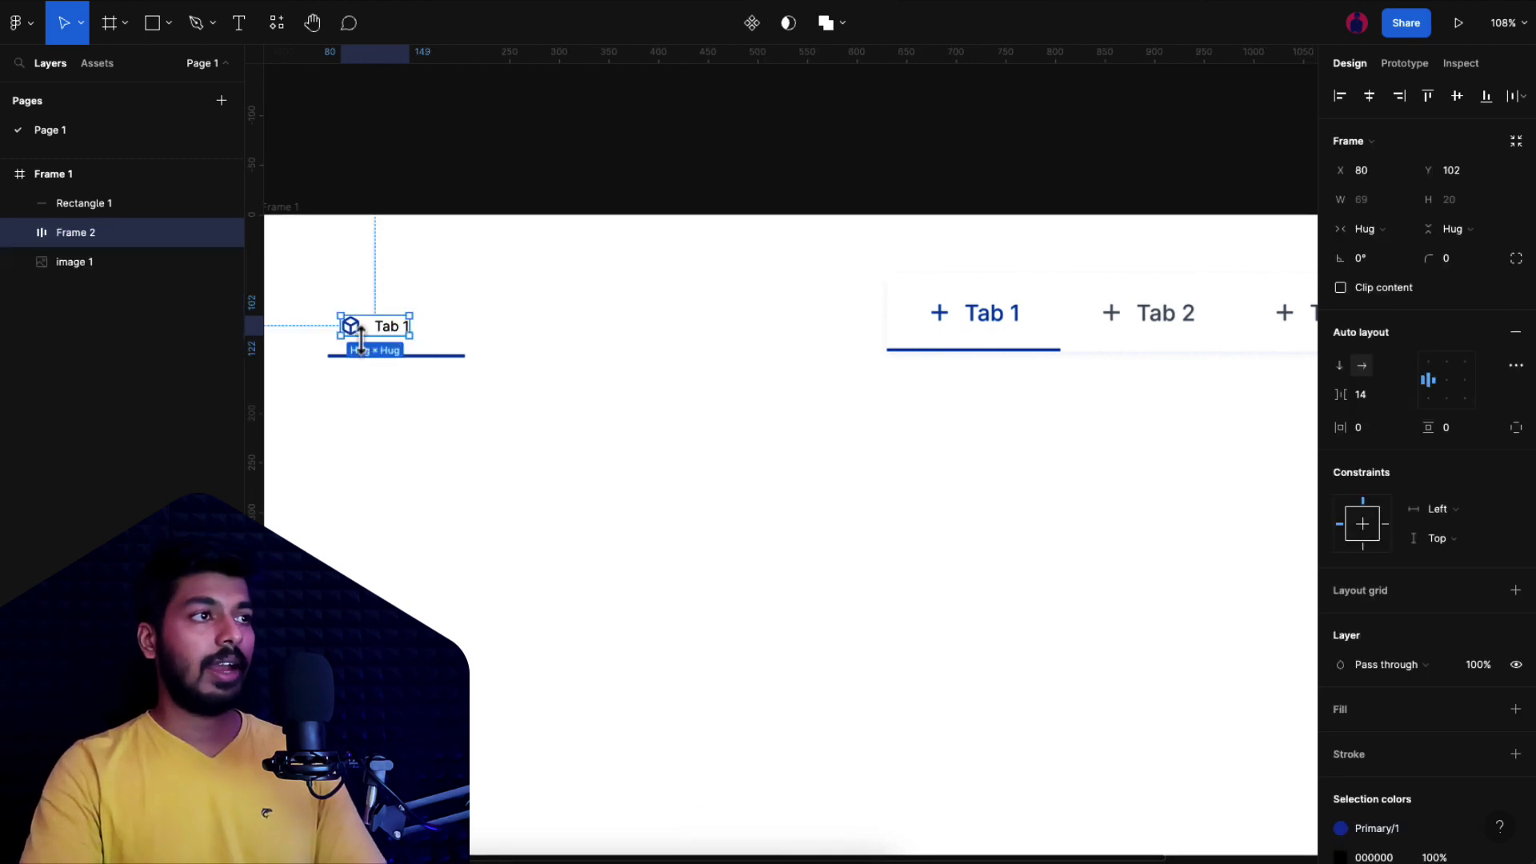
drag(365, 341, 366, 356)
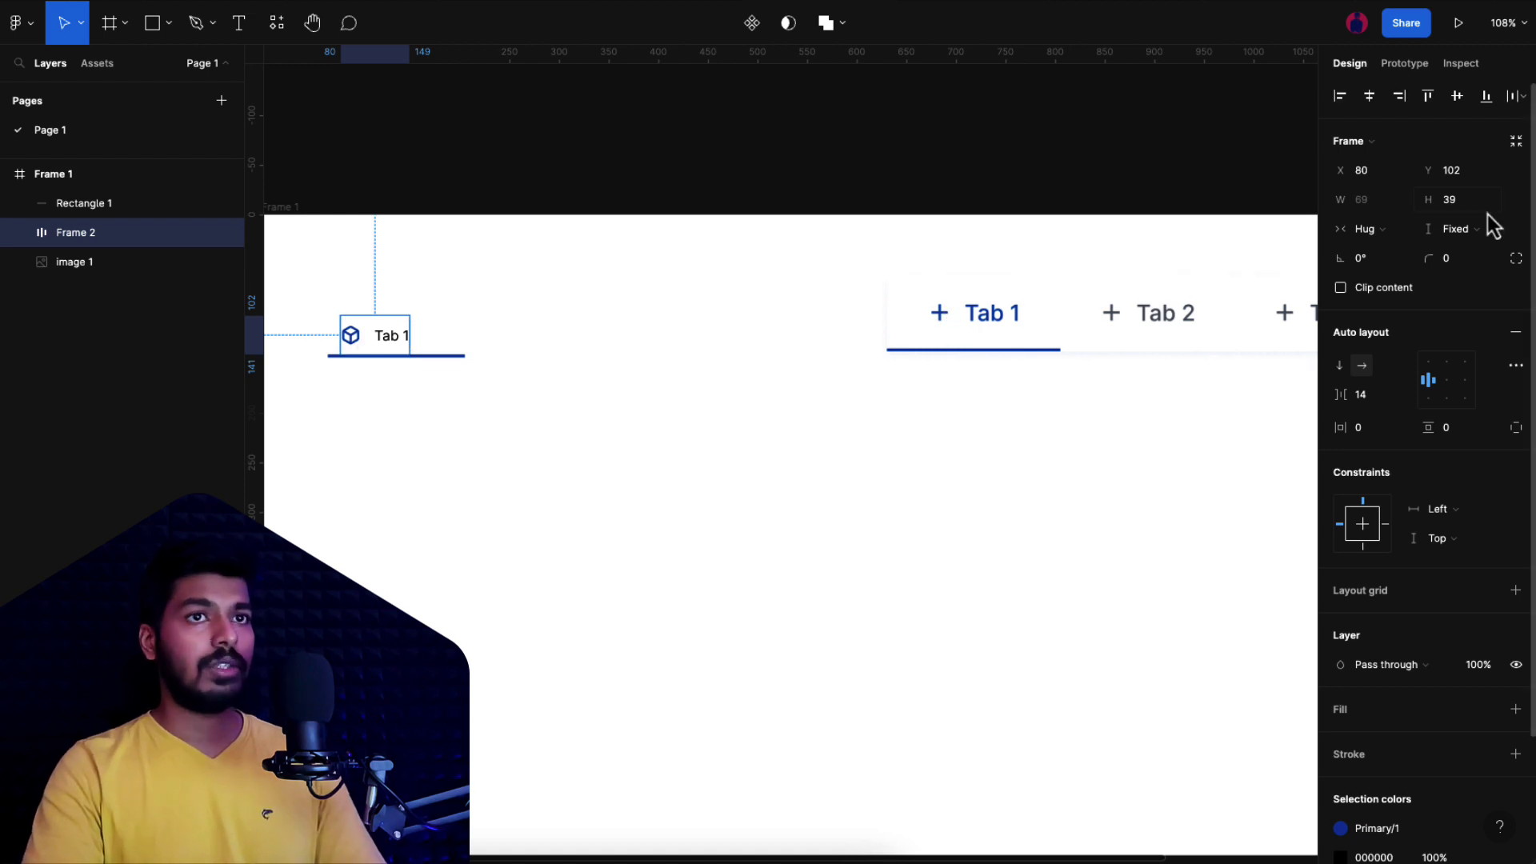
text(56)
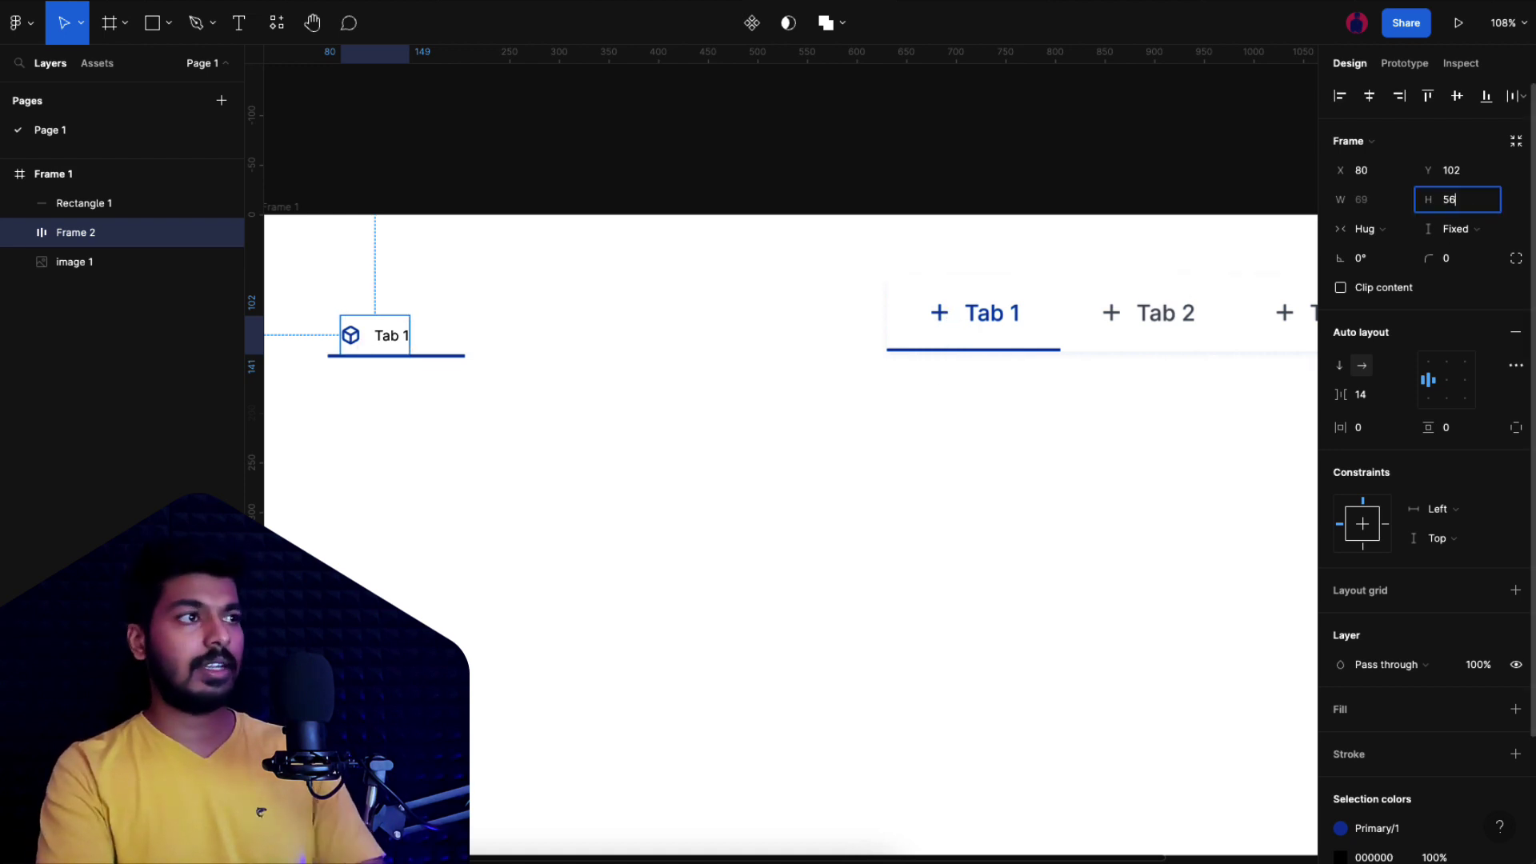
key(Return)
mouse_move(377, 353)
mouse_down()
mouse_move(370, 333)
mouse_move(384, 334)
mouse_up()
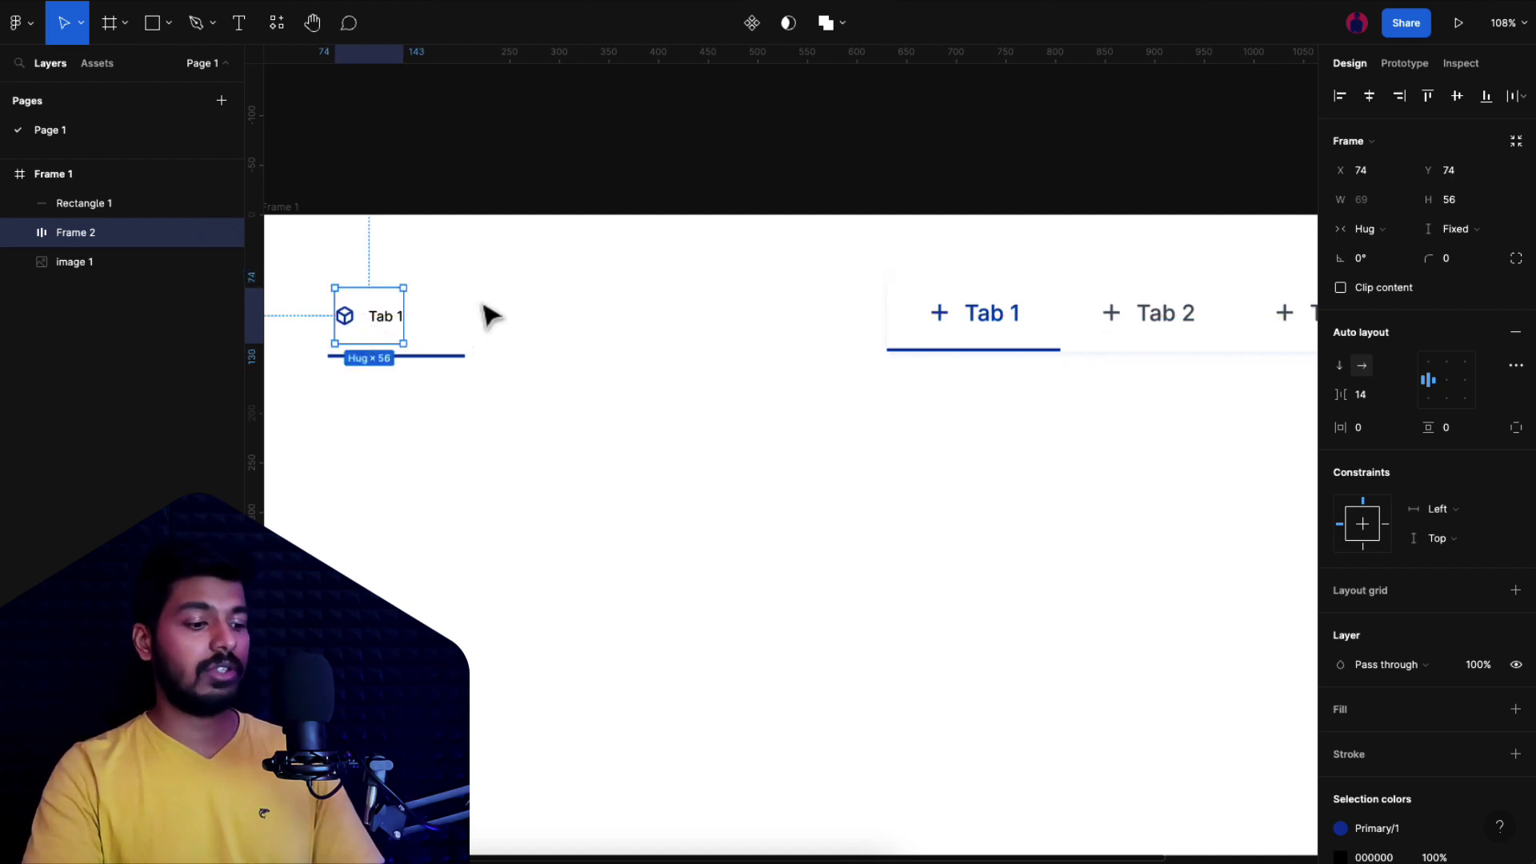
Step: Duplicate the tab twice and wrap all three in a widened auto-layout row
key(ctrl+d)
drag(384, 332, 610, 327)
key(ctrl+d)
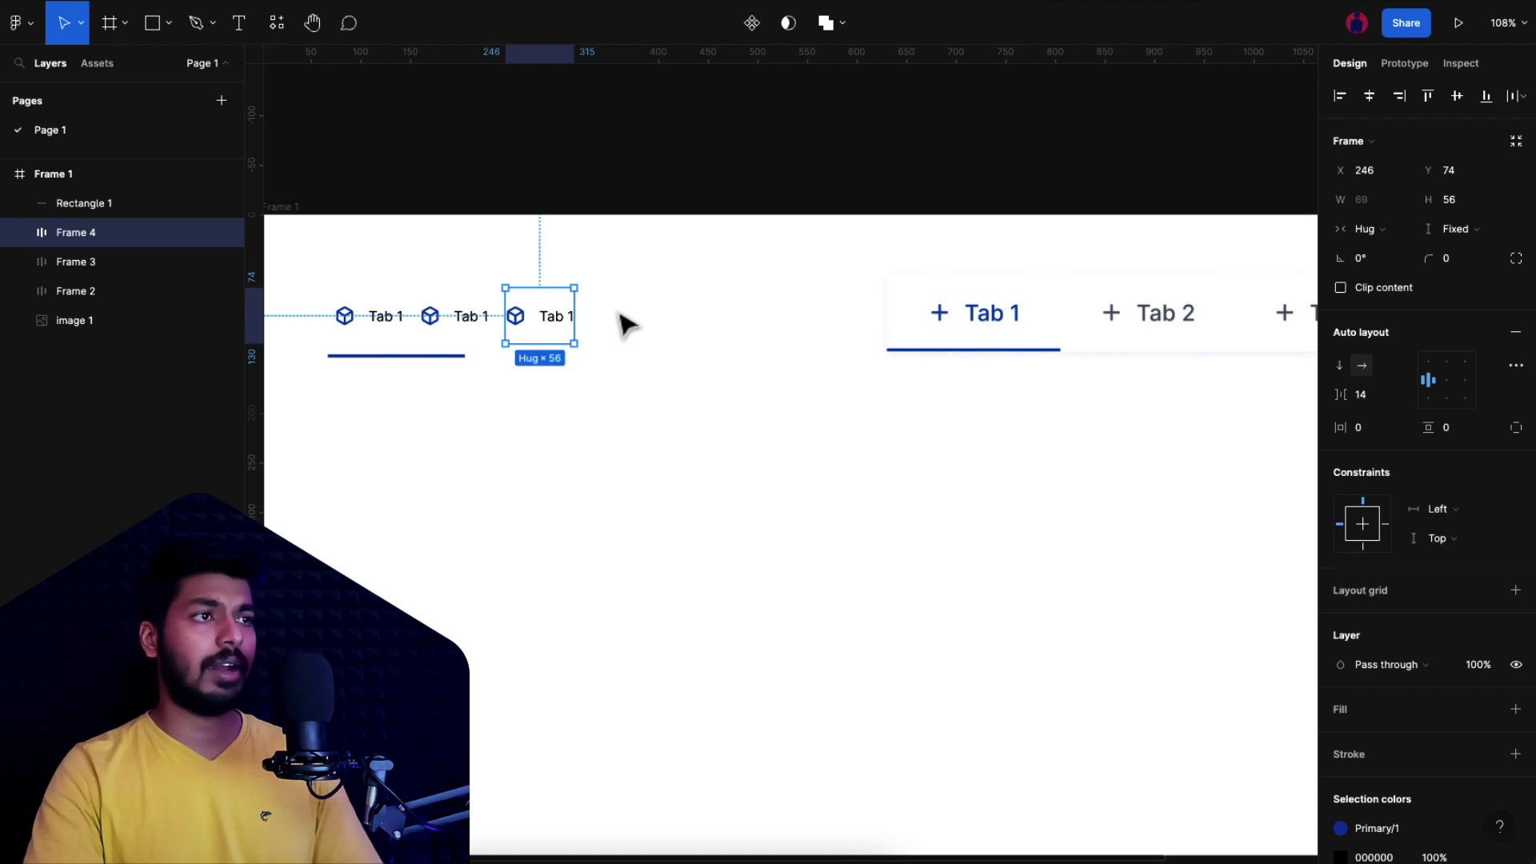
drag(612, 296, 365, 351)
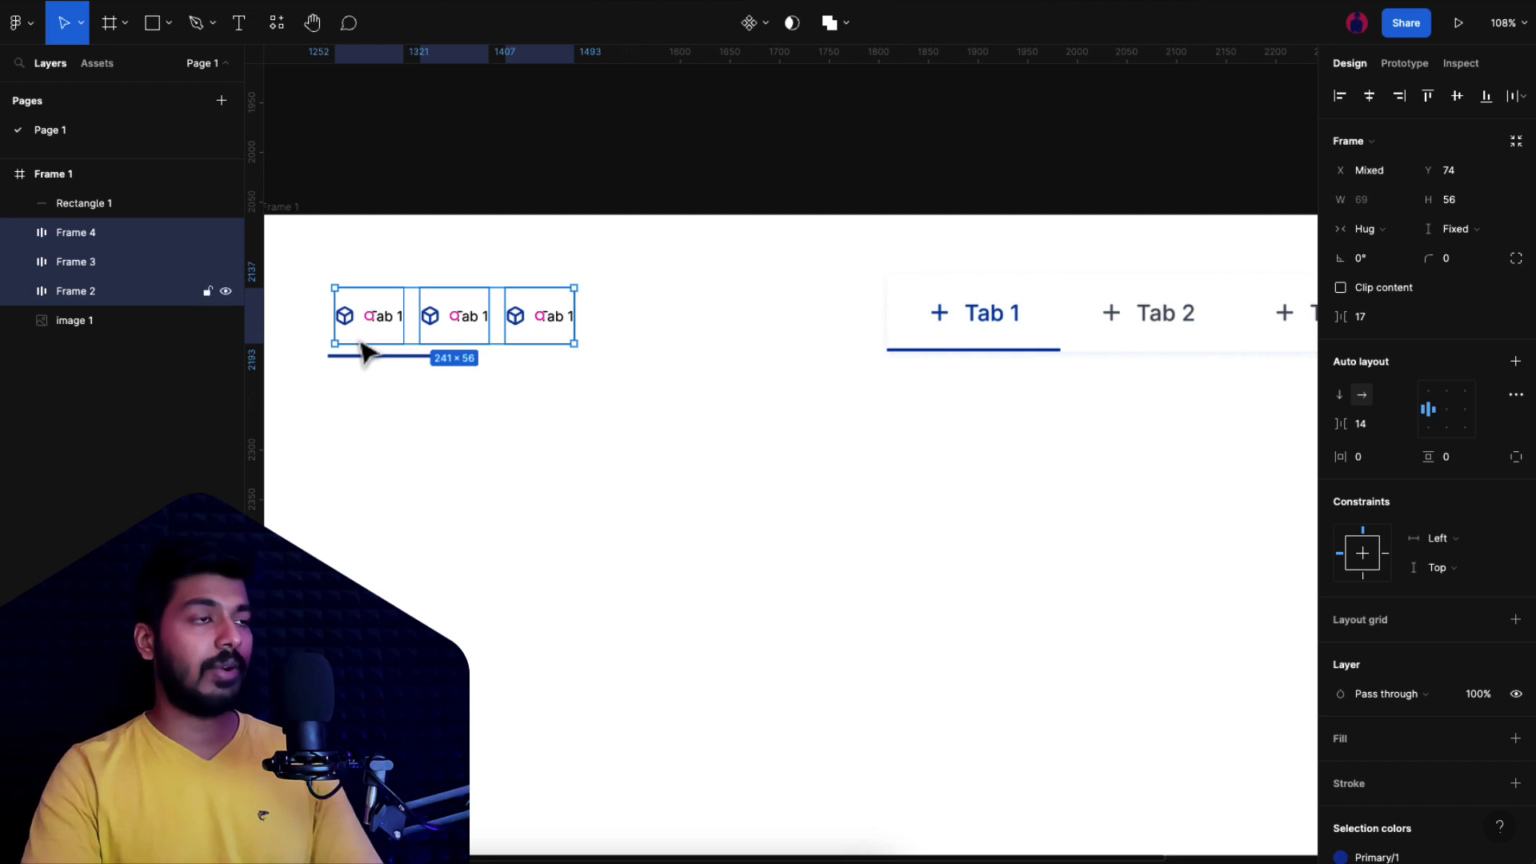
key(shift+a)
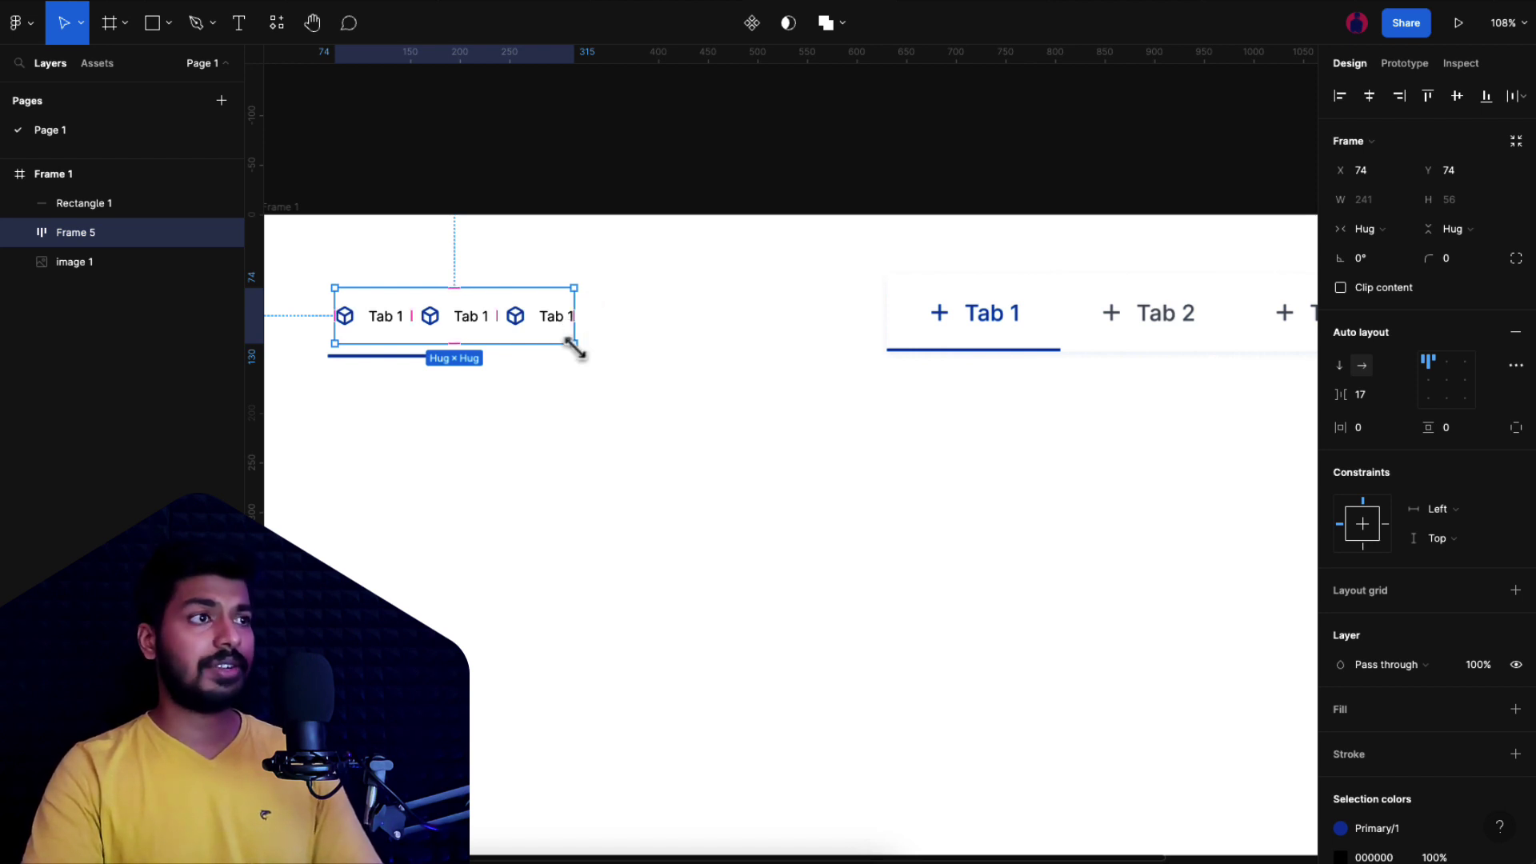
drag(577, 334, 605, 334)
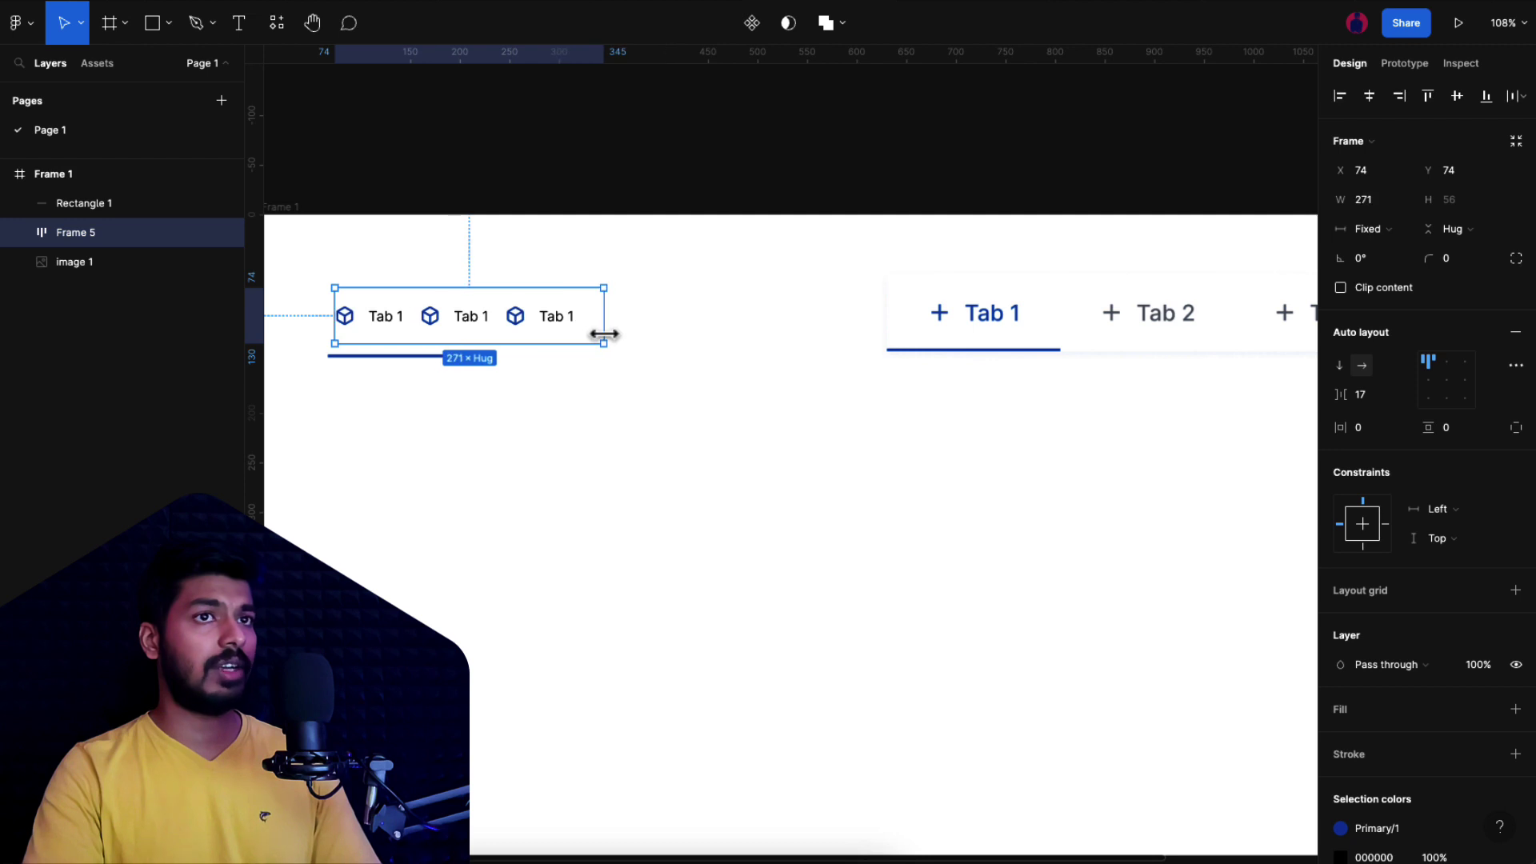
click(1380, 206)
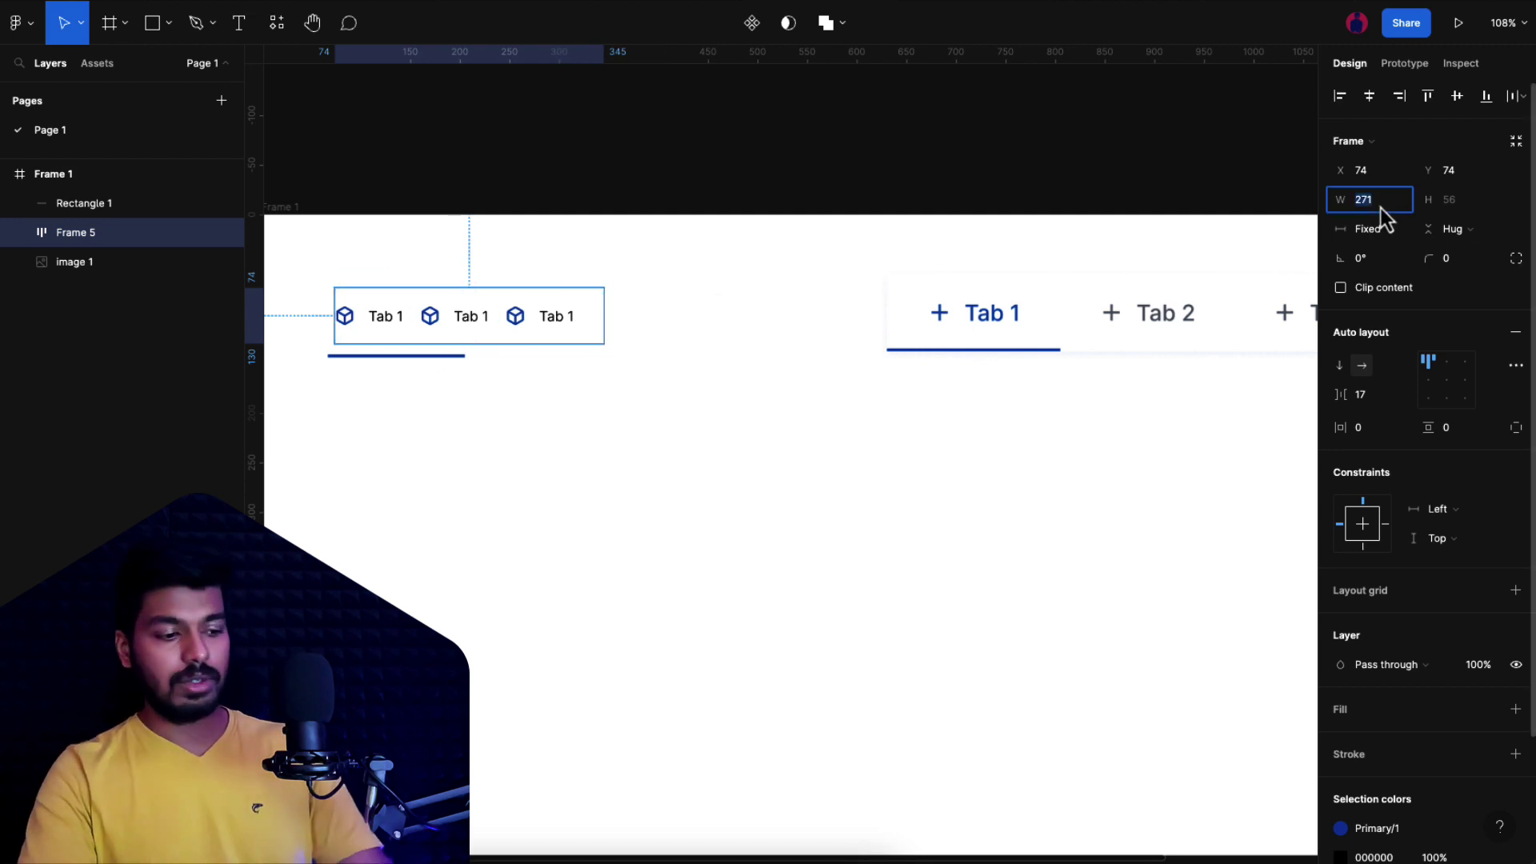
Step: Set the row width to 375 and make each of the three tabs fill the container width
key(Return)
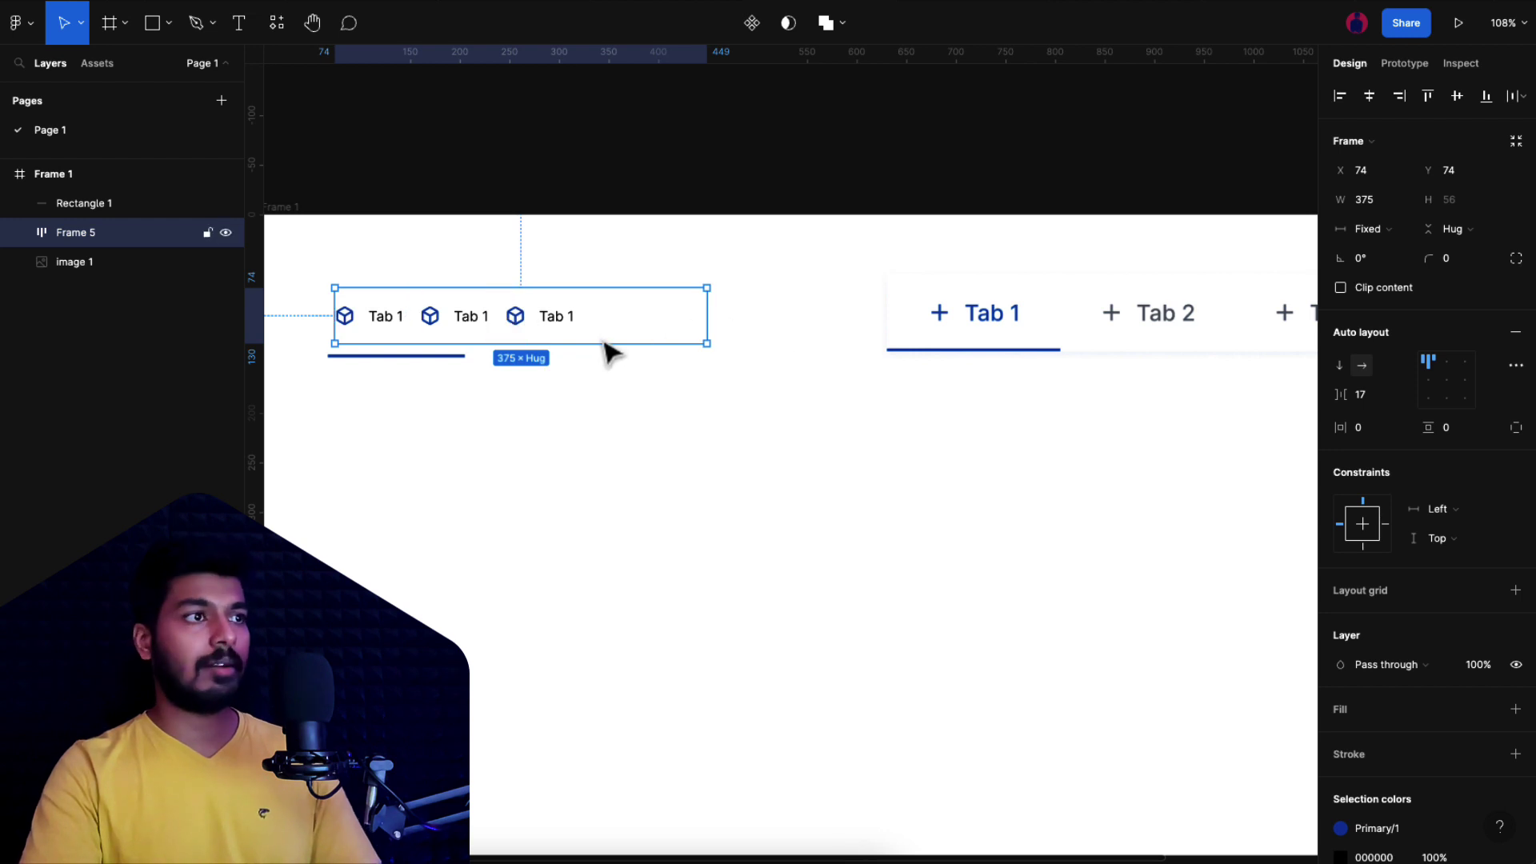
key(Return)
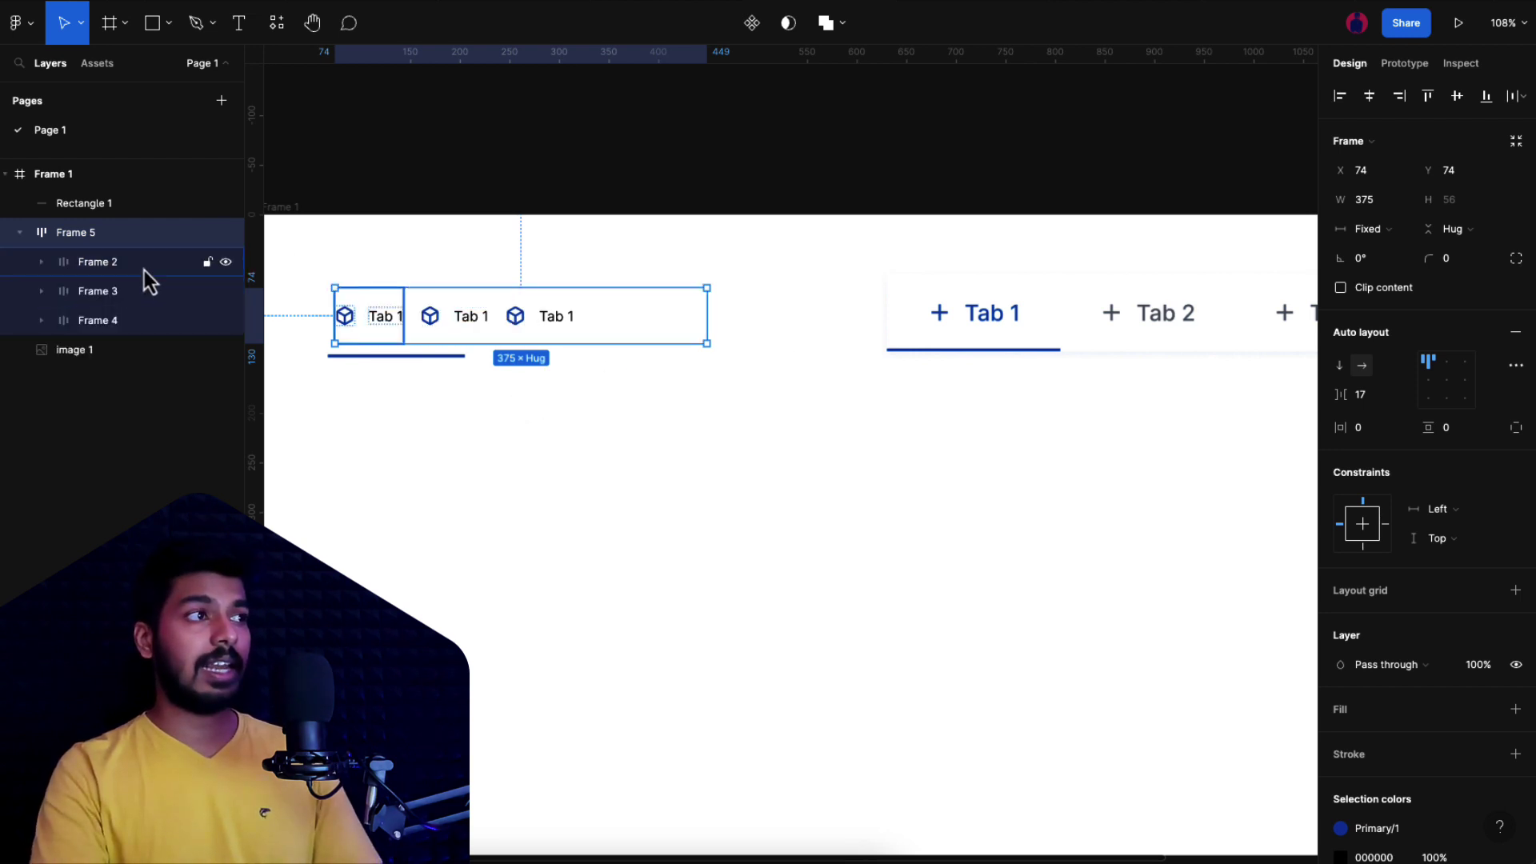
click(144, 271)
shift+click(127, 293)
click(122, 323)
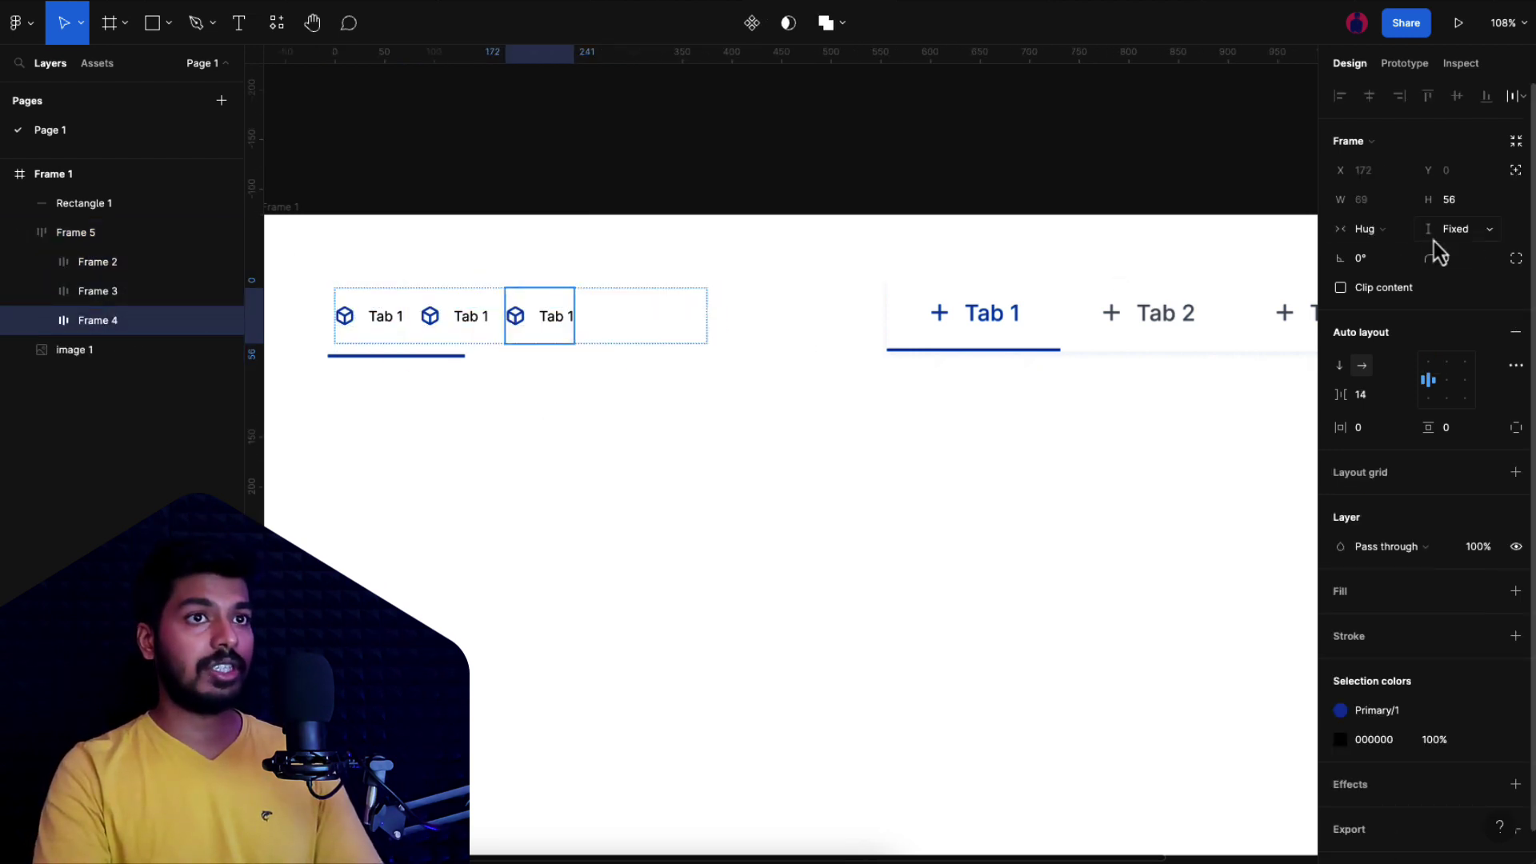
click(1376, 232)
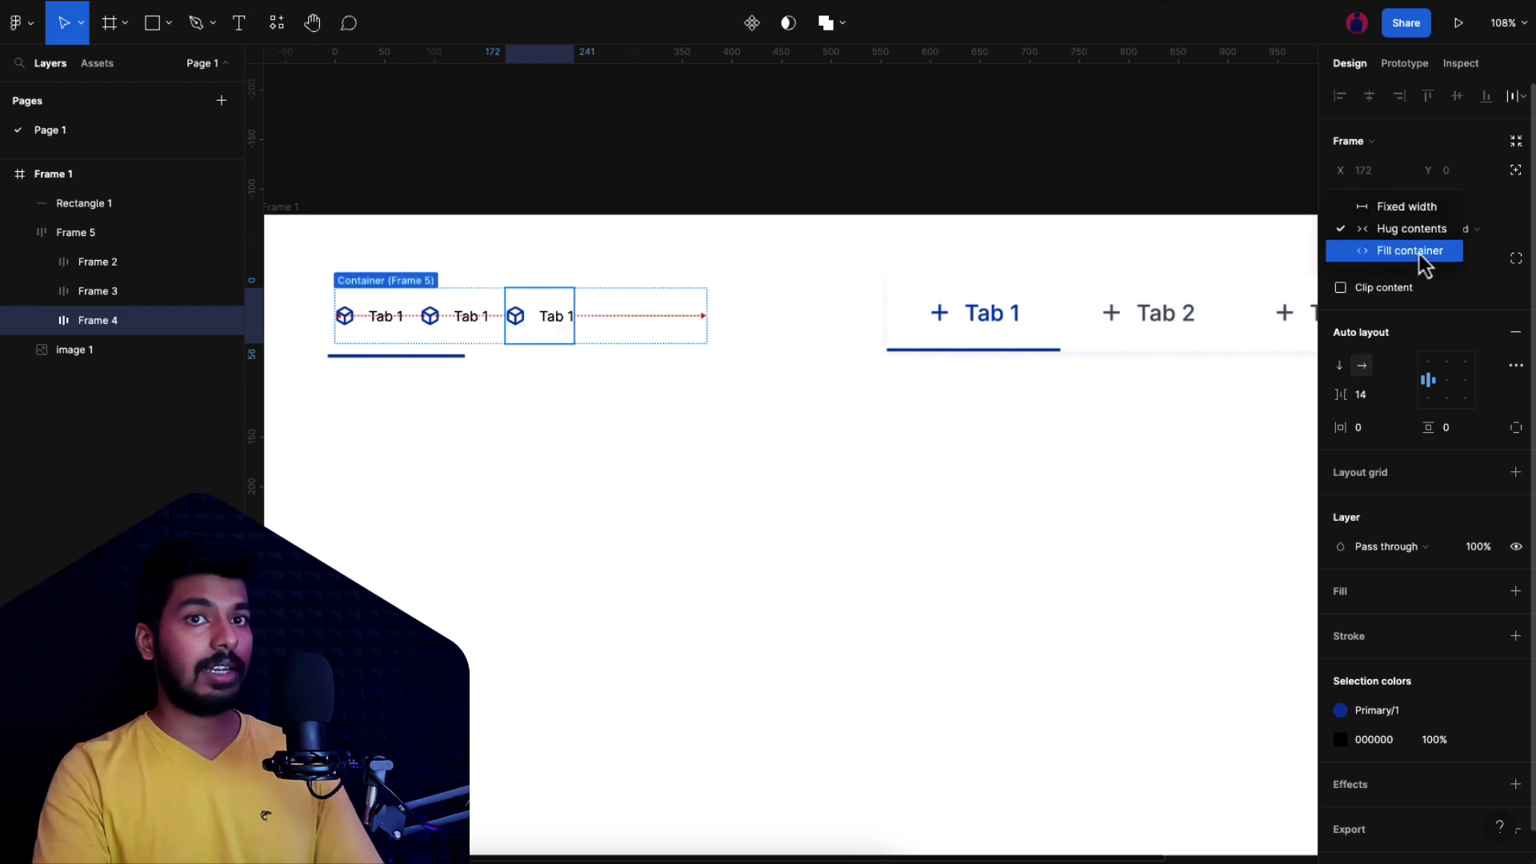
click(1410, 251)
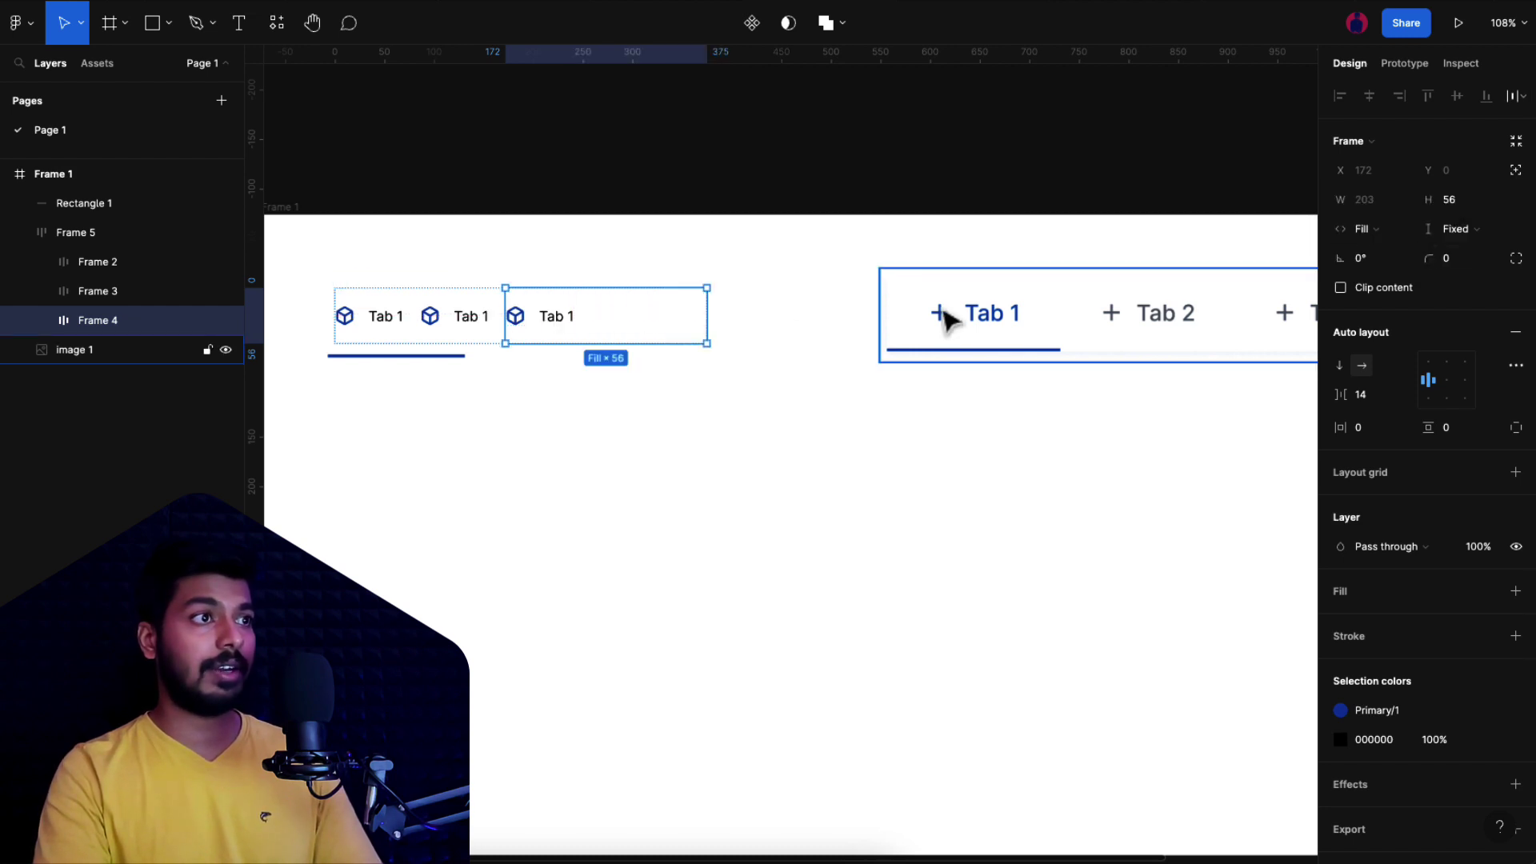
click(455, 328)
click(1378, 232)
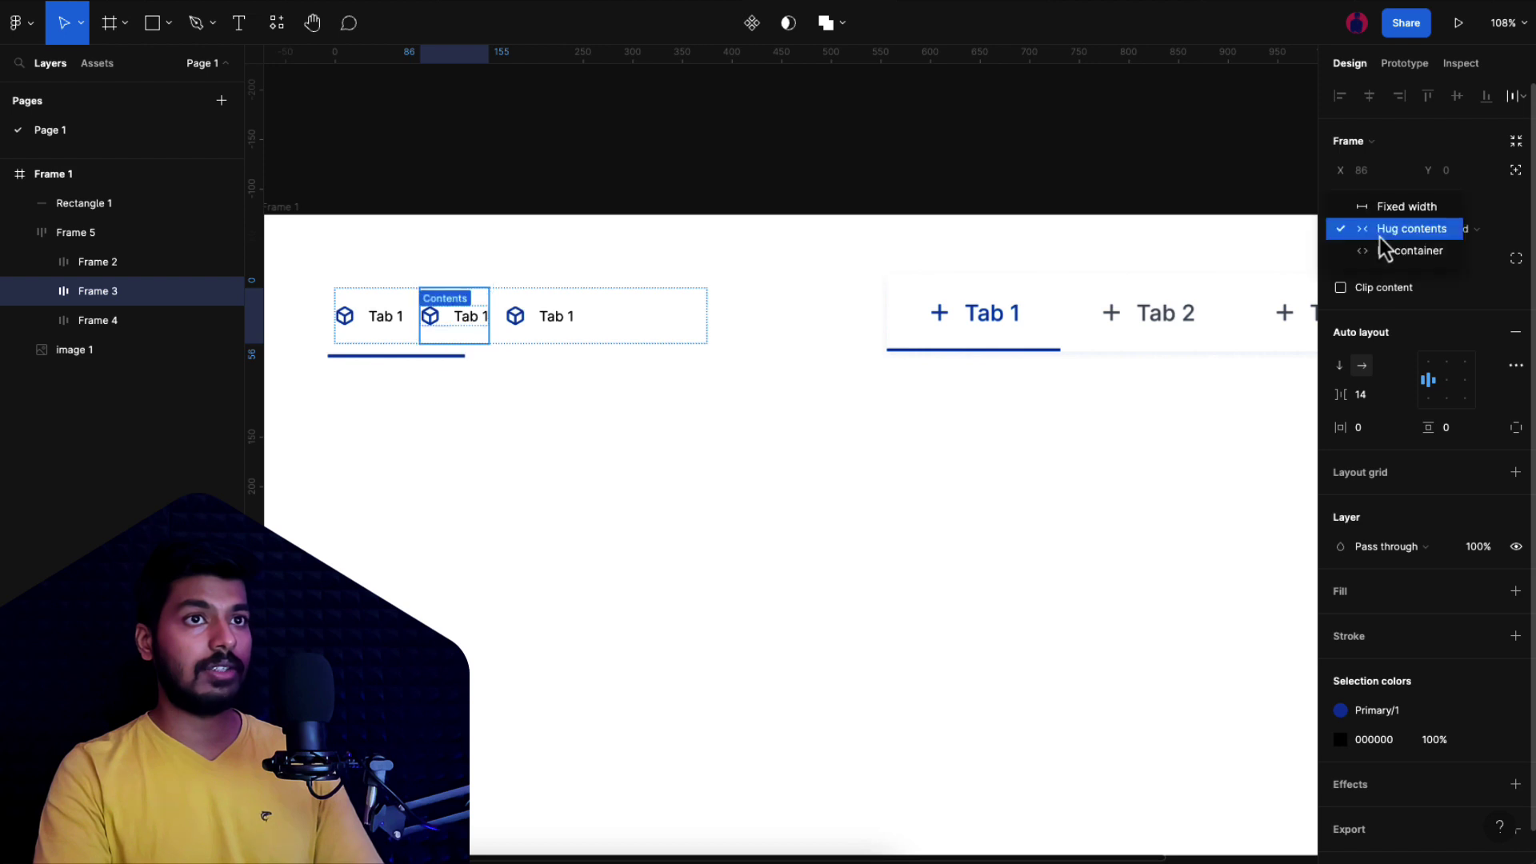
click(1384, 252)
click(396, 336)
click(1369, 229)
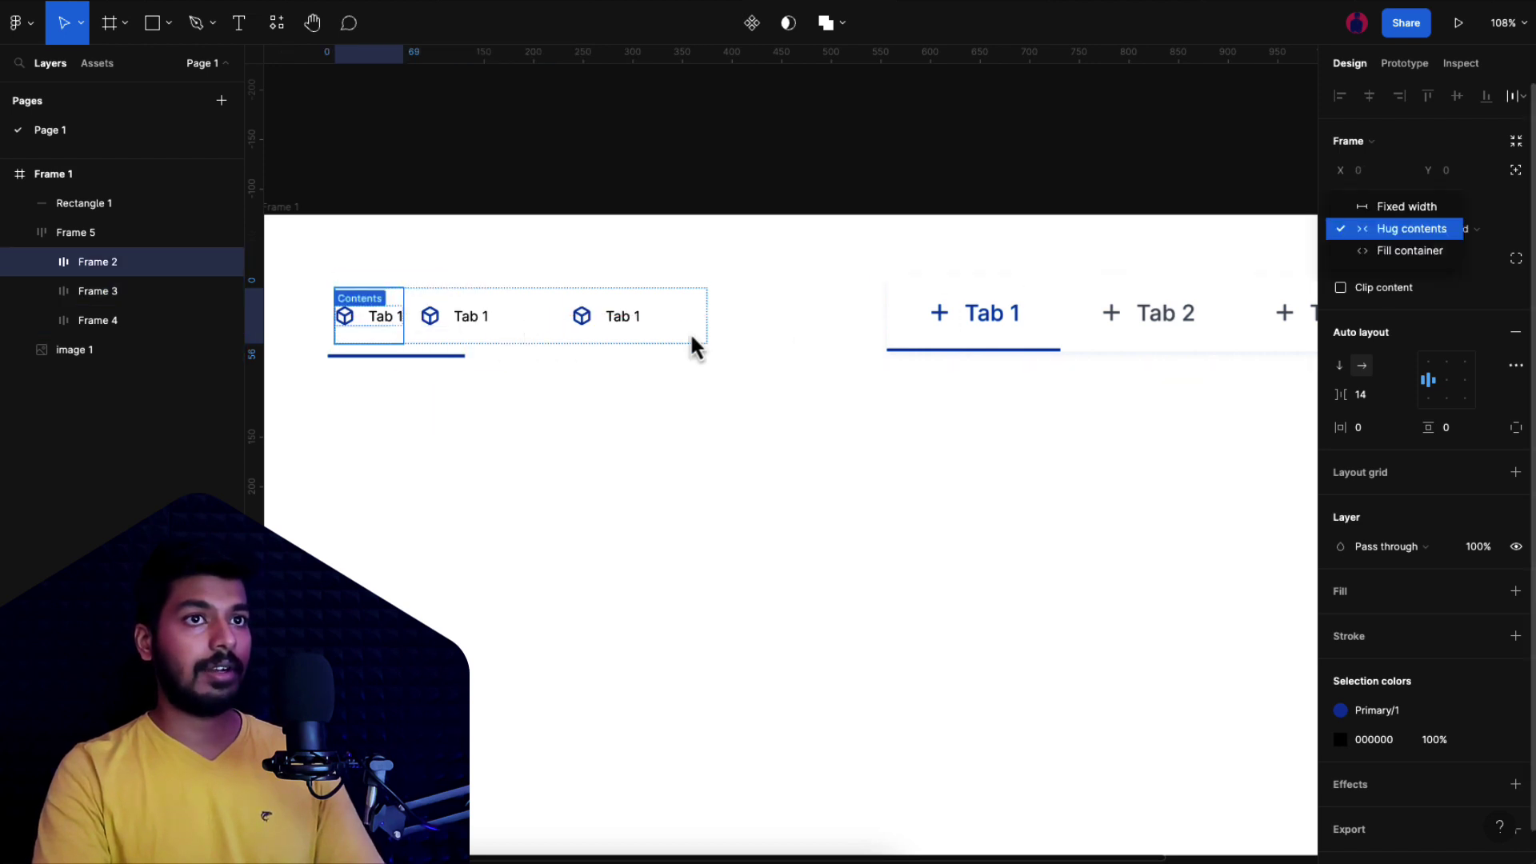
click(1390, 254)
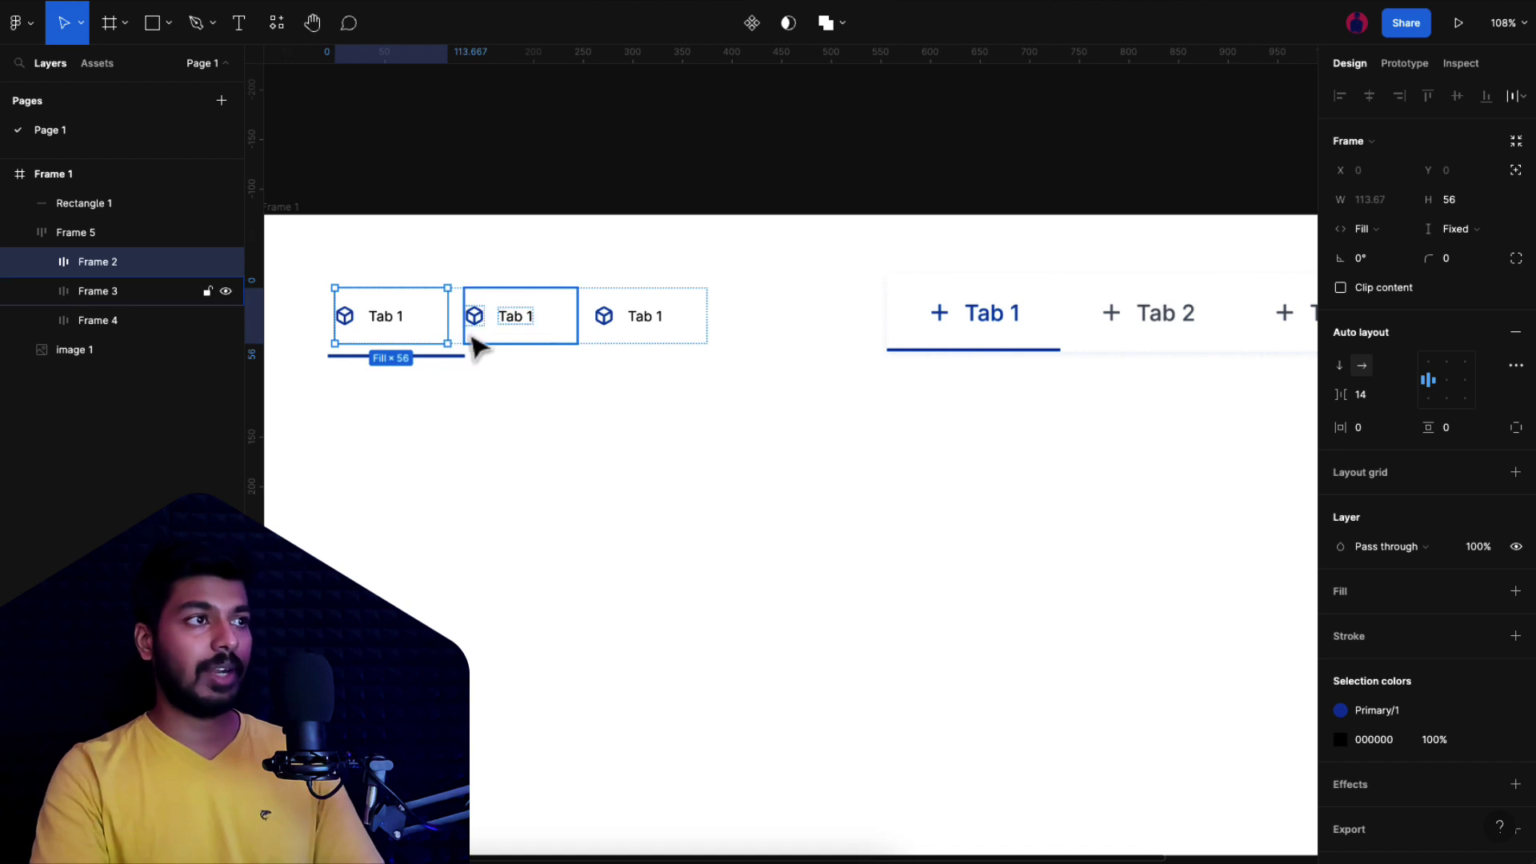
Step: Set the auto-layout spacing between the tabs to 0
click(597, 342)
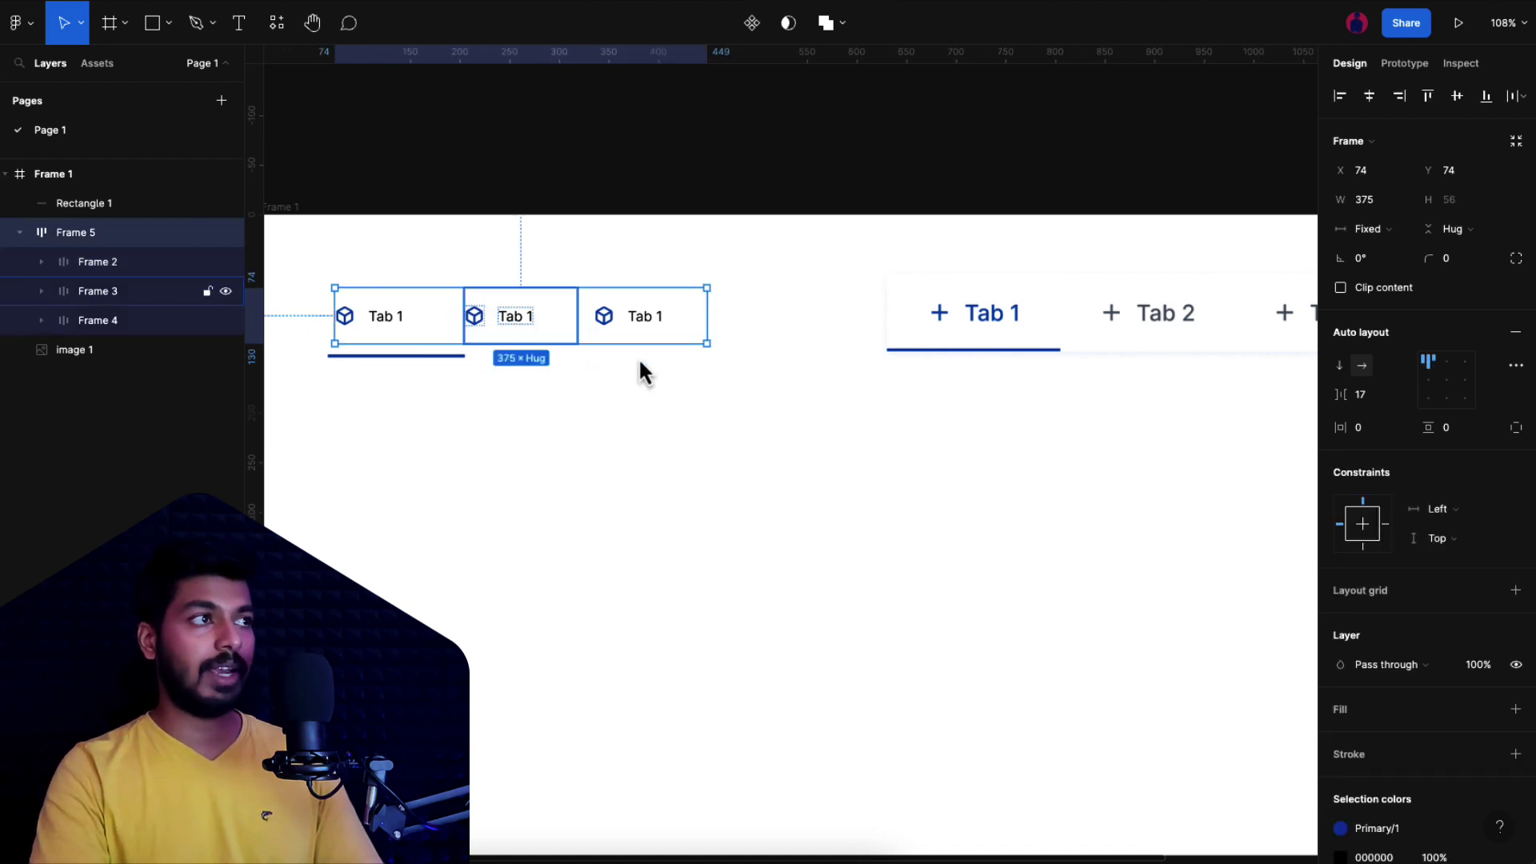
click(1370, 400)
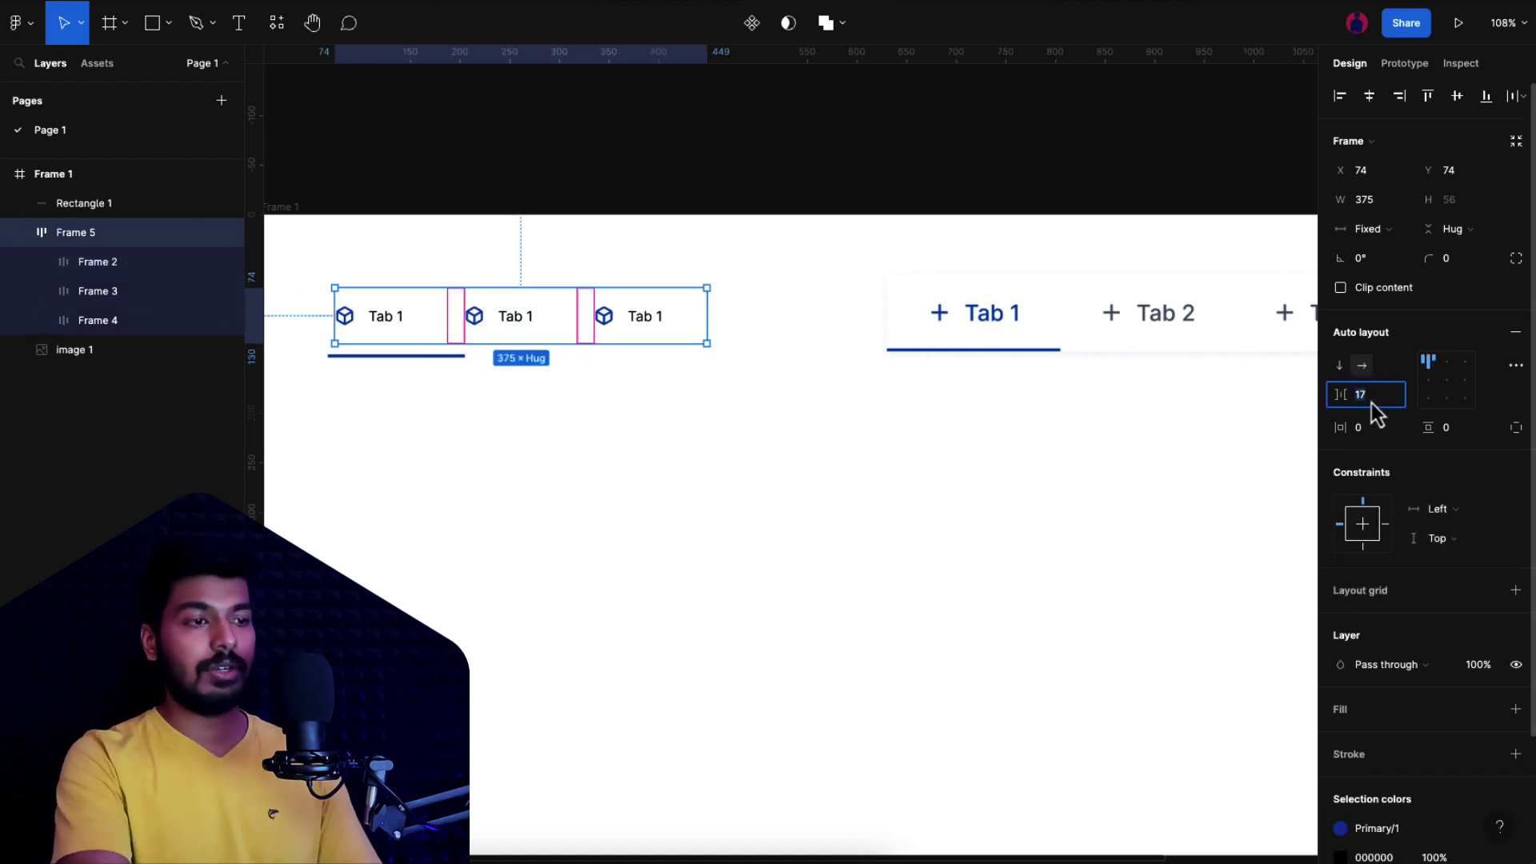
text(0)
key(Return)
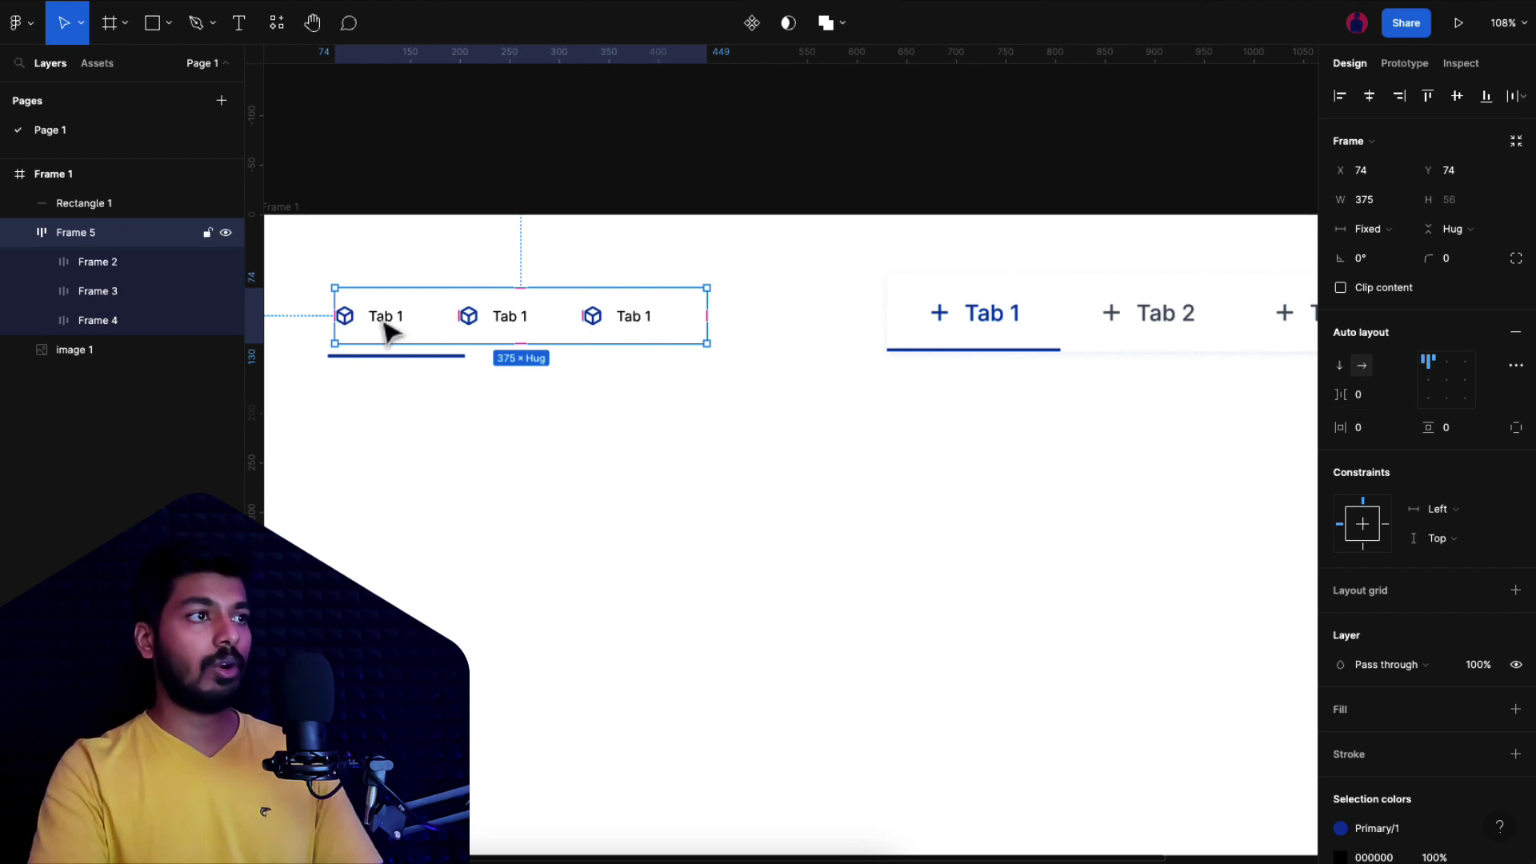
Step: Centre the icon and label inside all three tabs
click(493, 329)
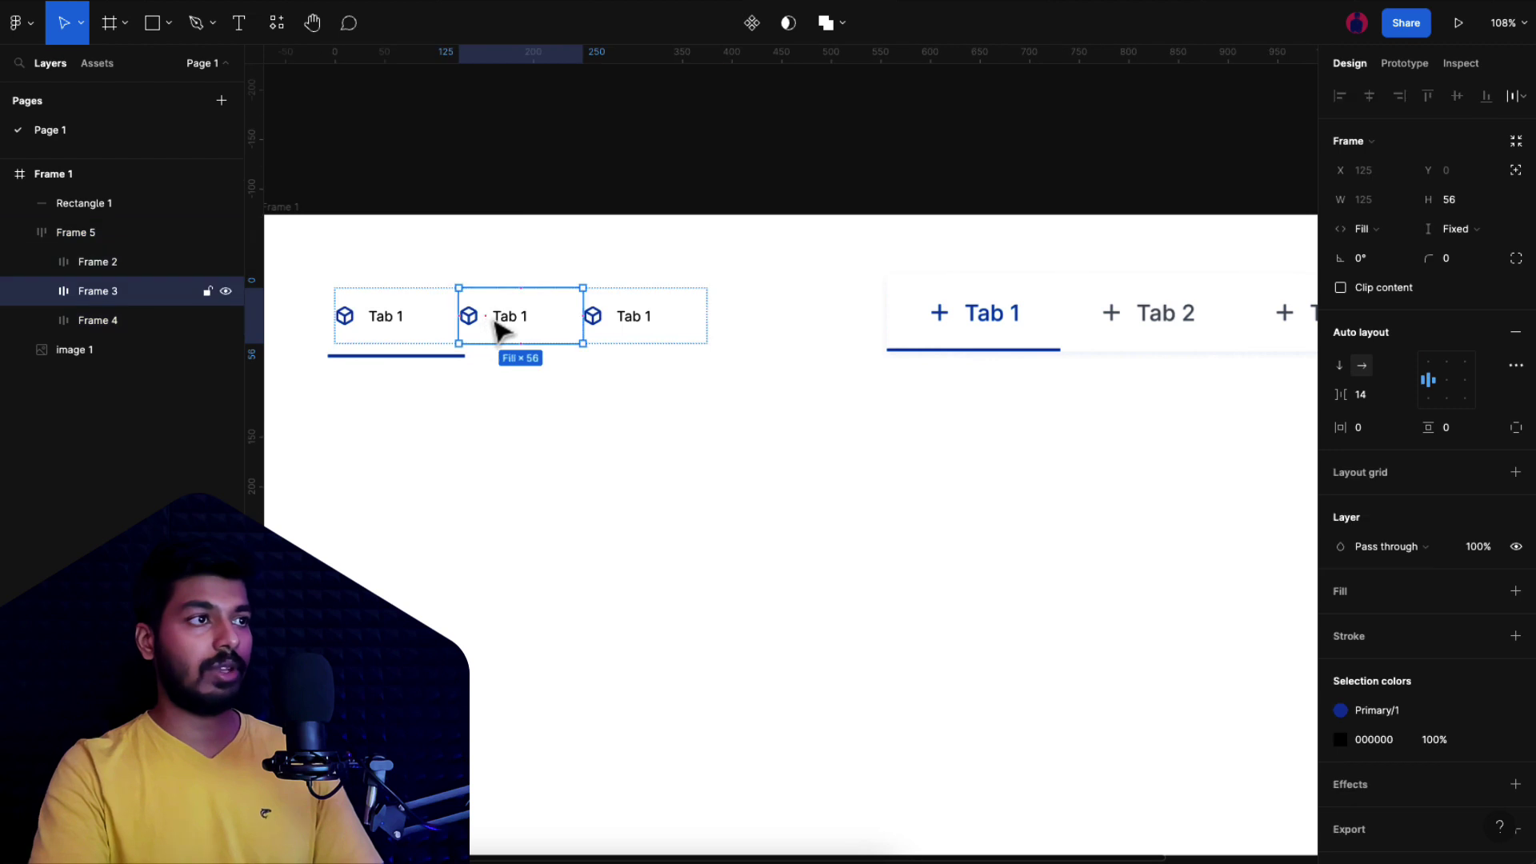
key(shift+Tab)
shift+click(507, 336)
shift+click(647, 332)
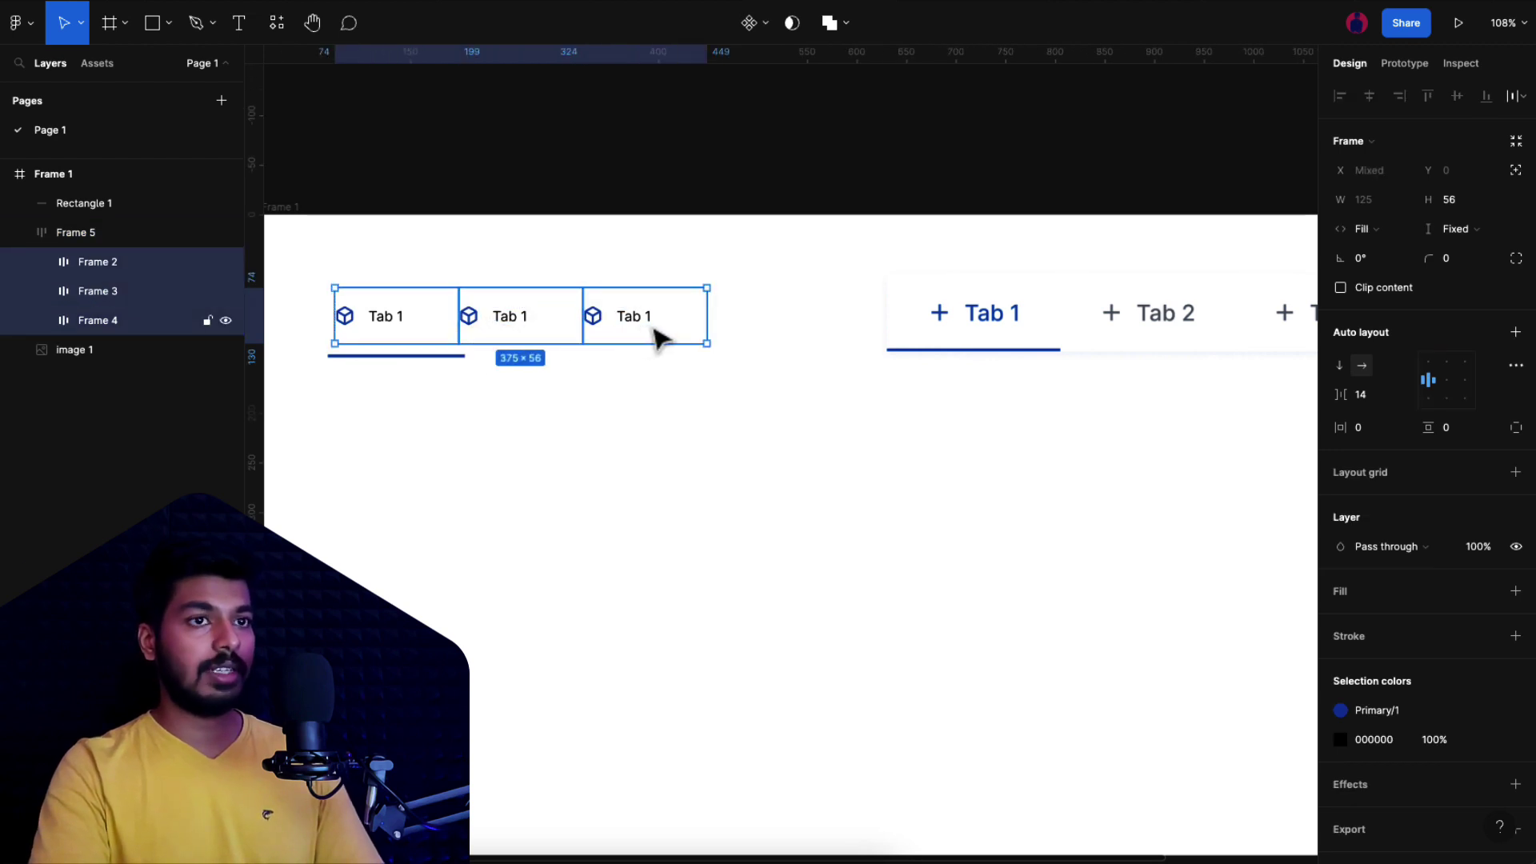
click(1446, 388)
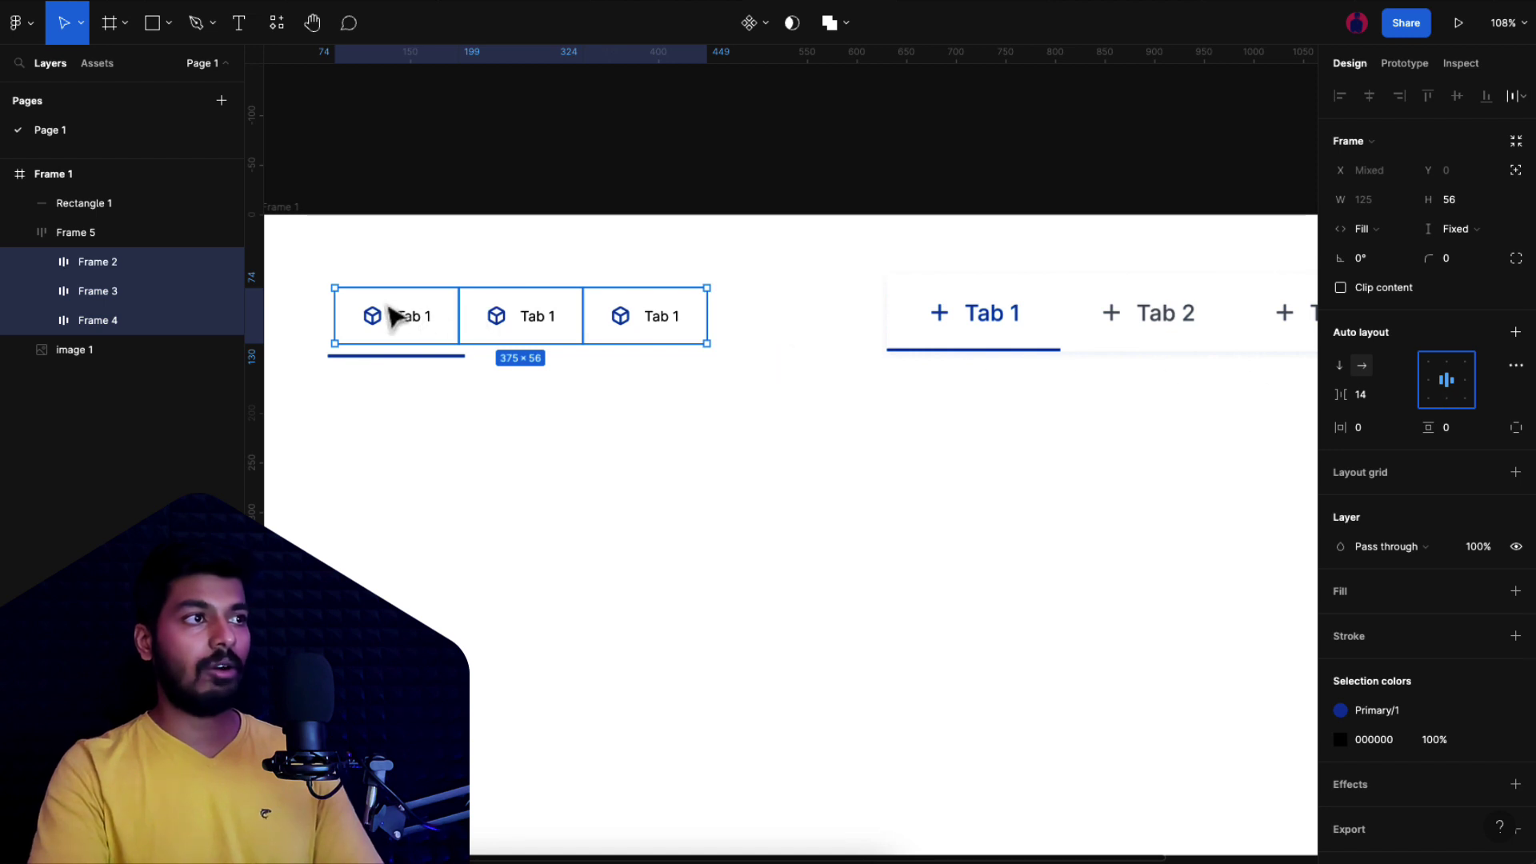
click(696, 416)
double_click(405, 336)
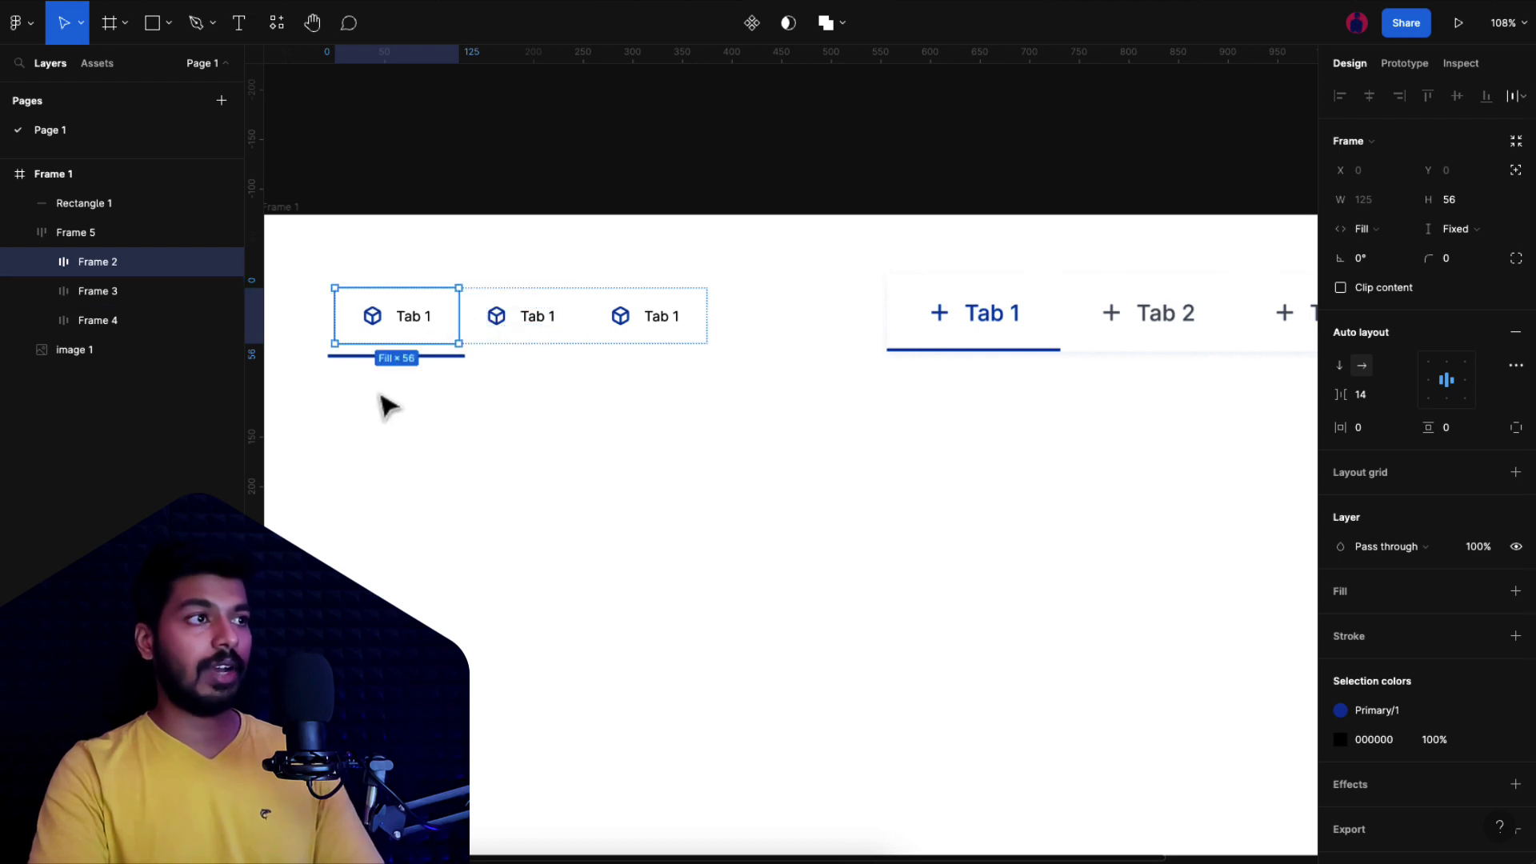
Step: Resize the underline to 125 wide, move it into the tab row and rename it 'Selected'
click(366, 356)
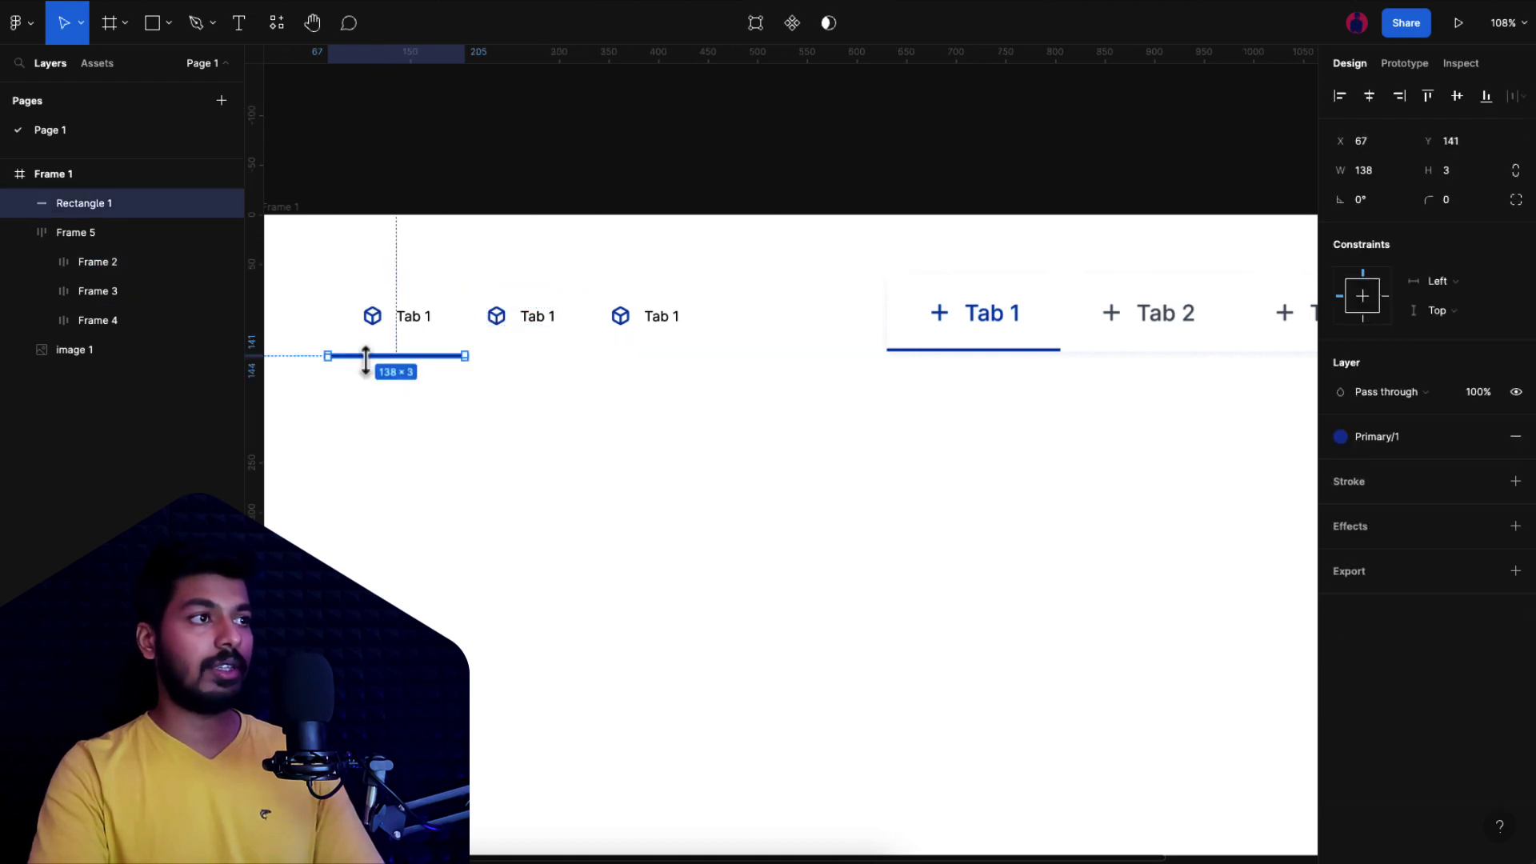
click(1389, 171)
text(12)
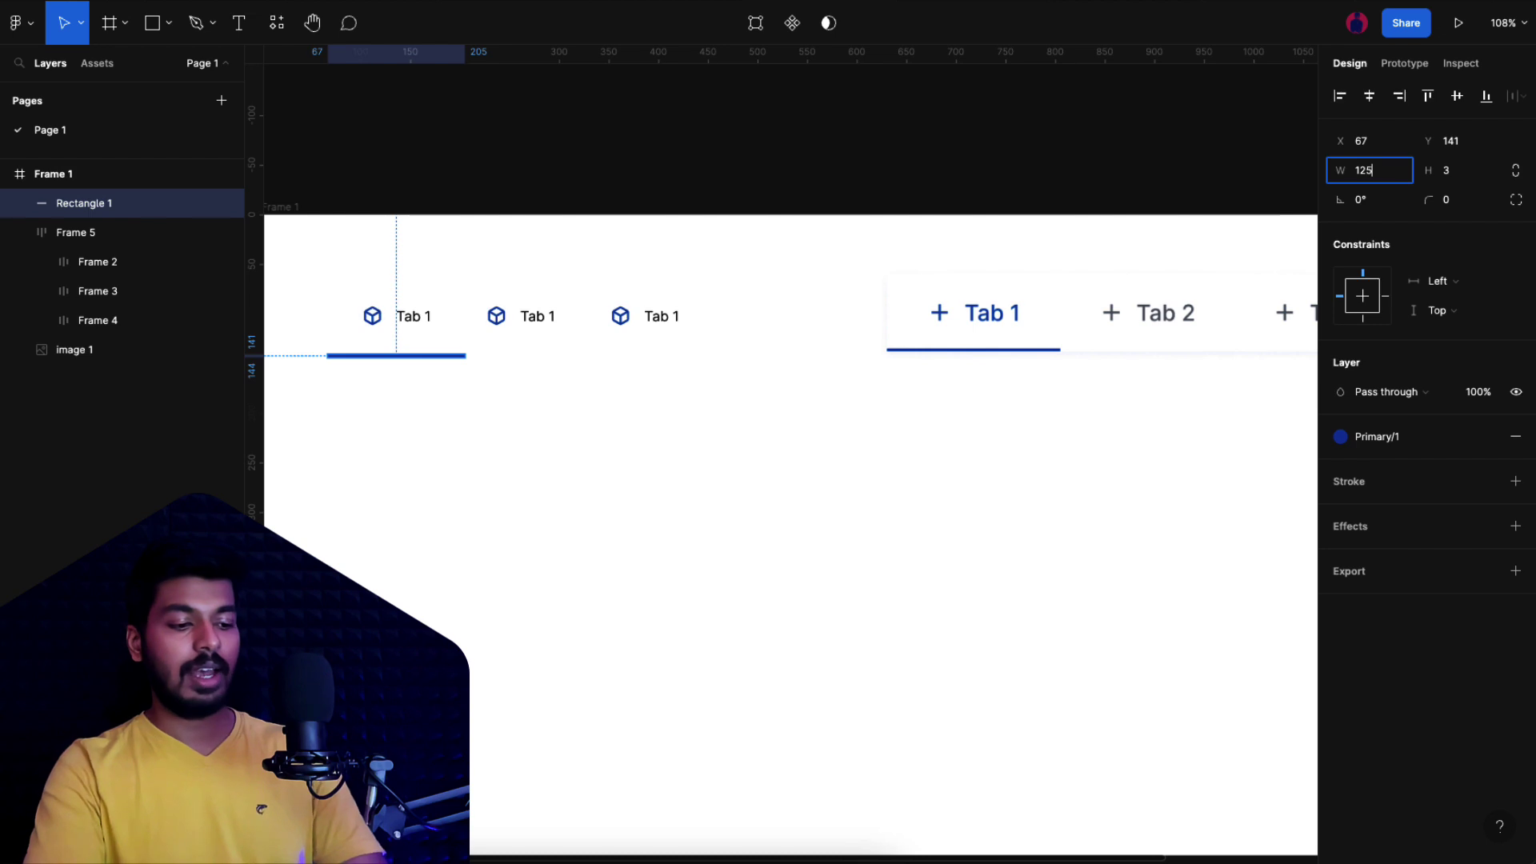
text(5)
key(Return)
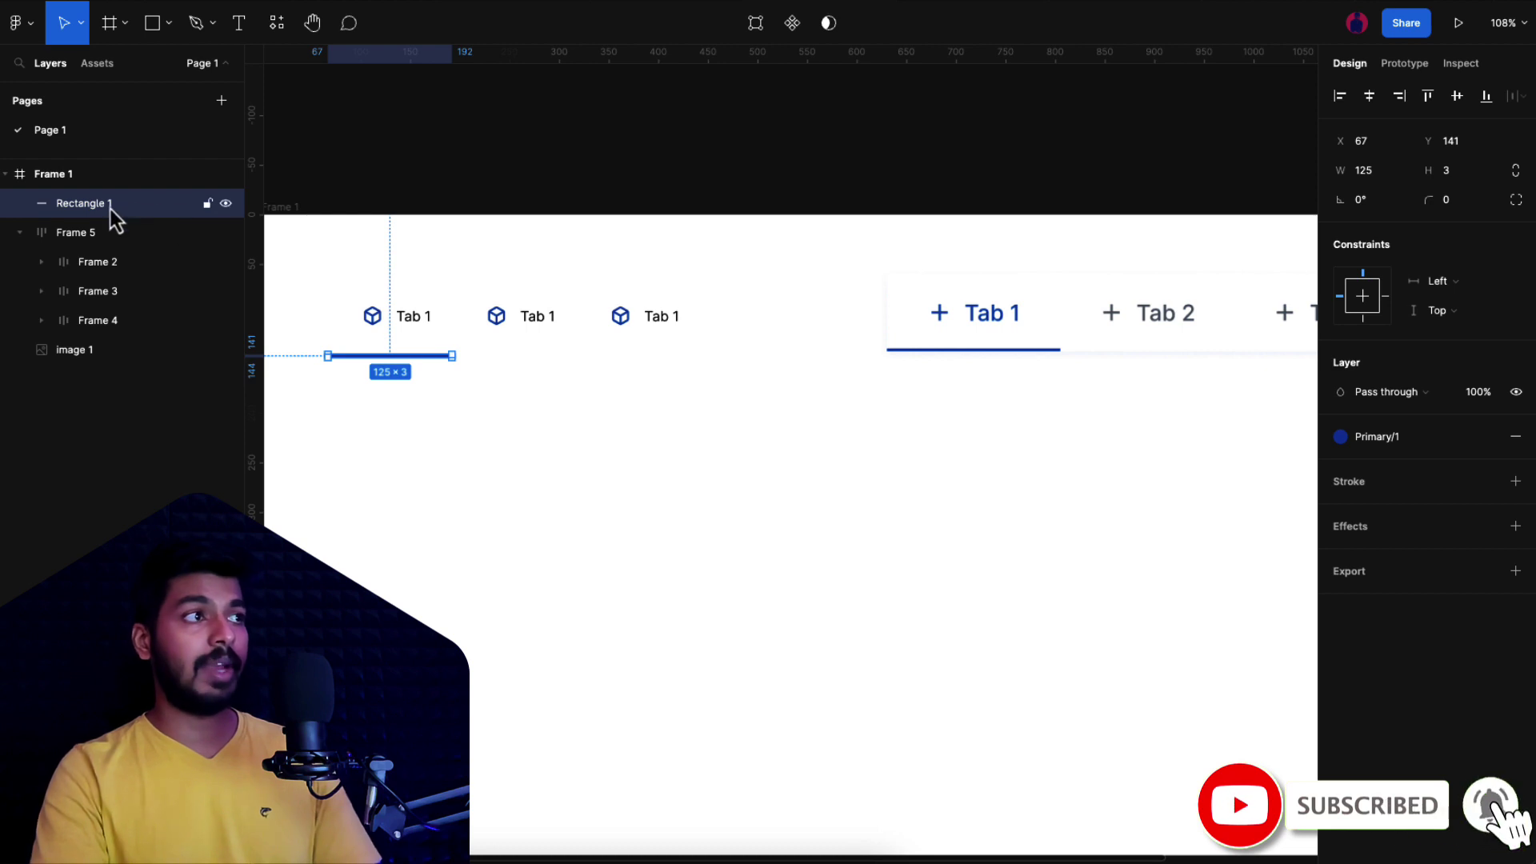
drag(117, 214, 108, 256)
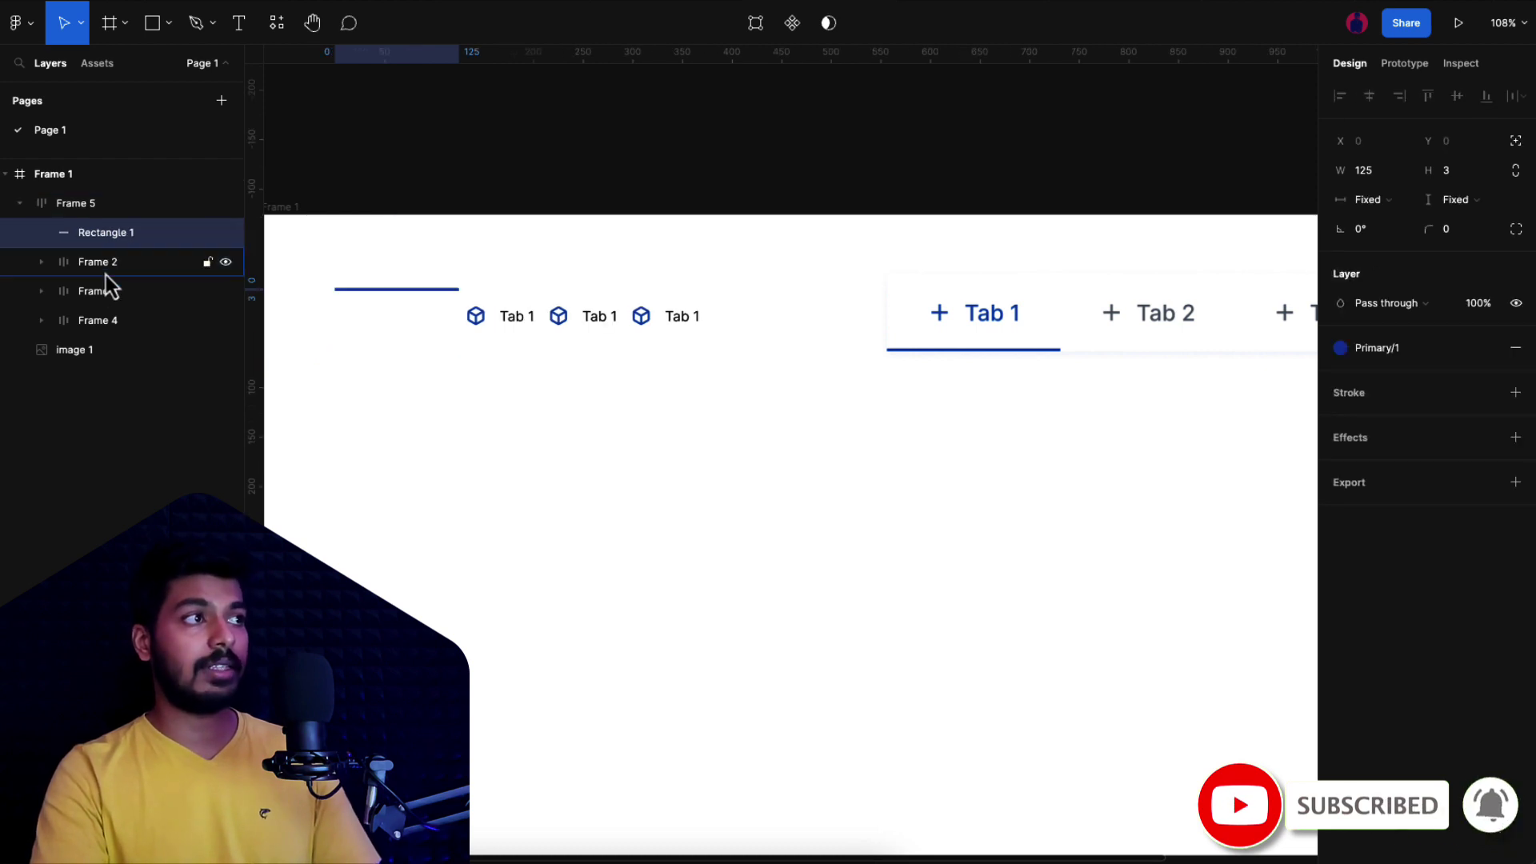
double_click(176, 241)
text(Selected)
key(Return)
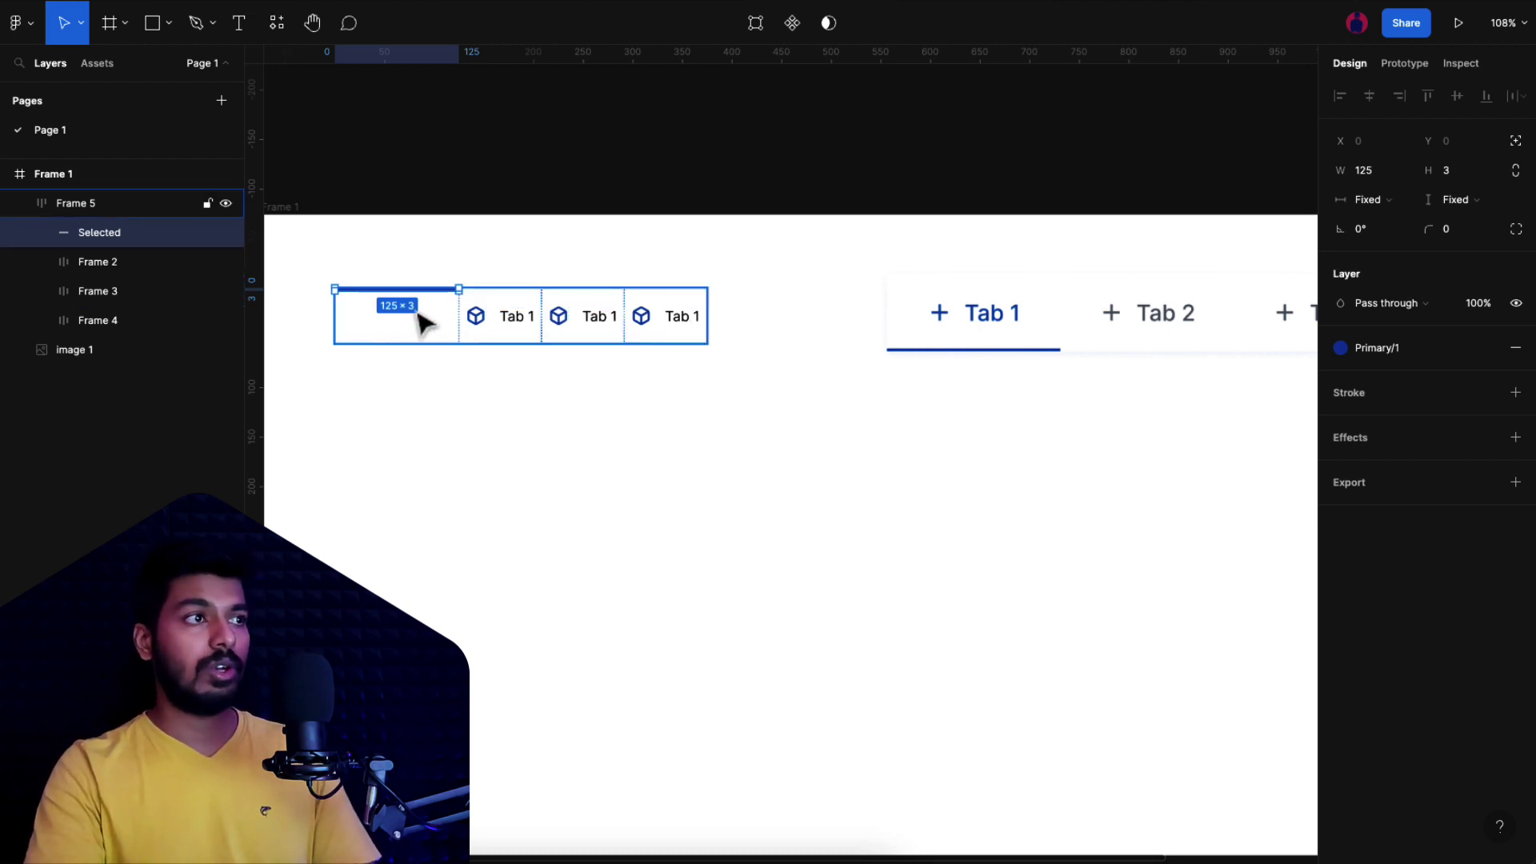
Step: Give the Selected underline absolute position and place it beneath the first tab
click(1514, 152)
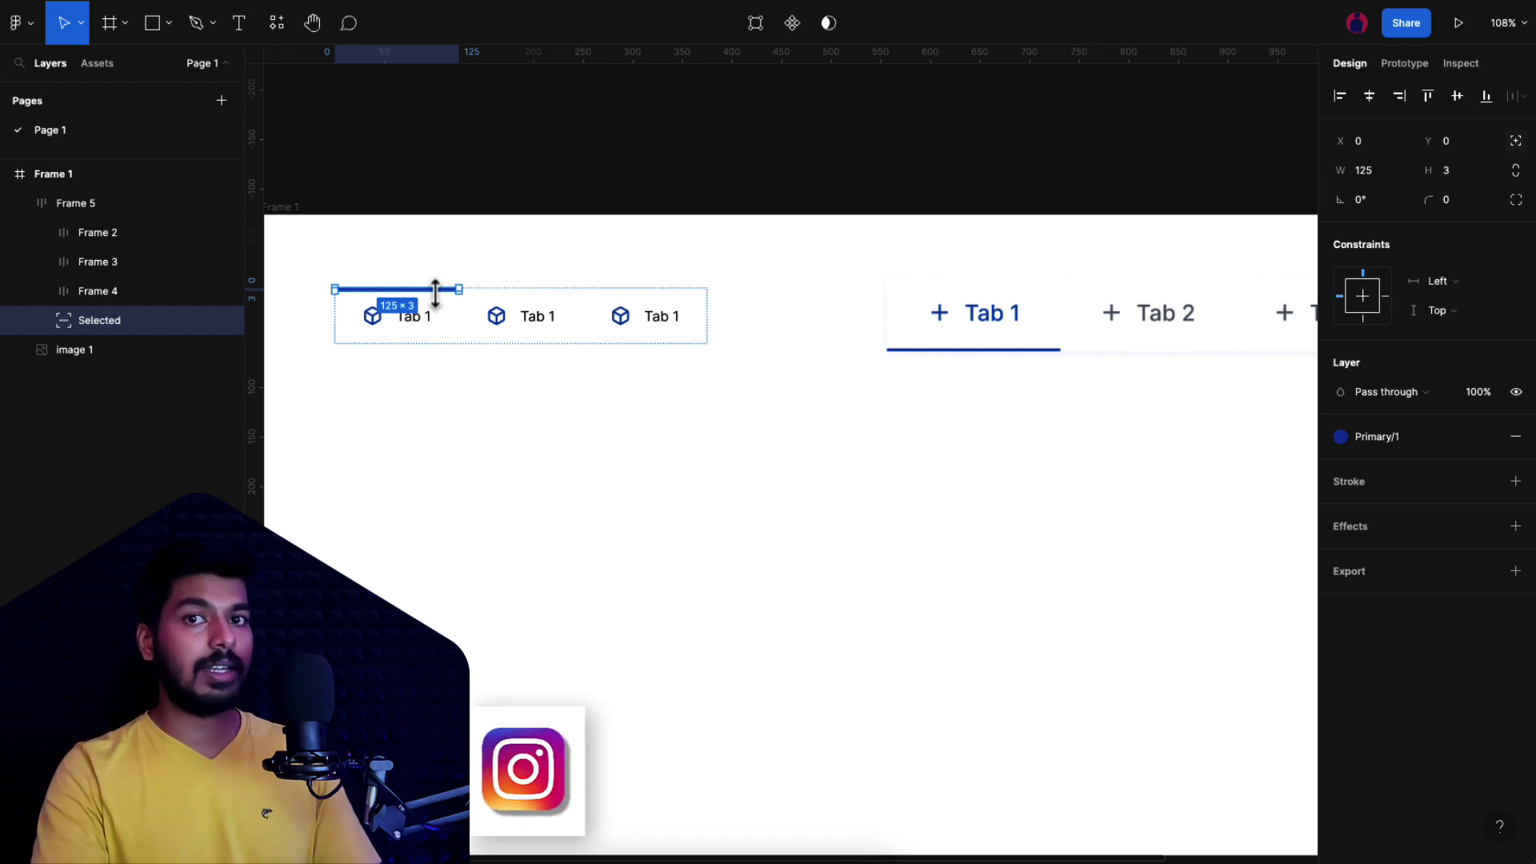
drag(436, 292, 431, 353)
click(405, 384)
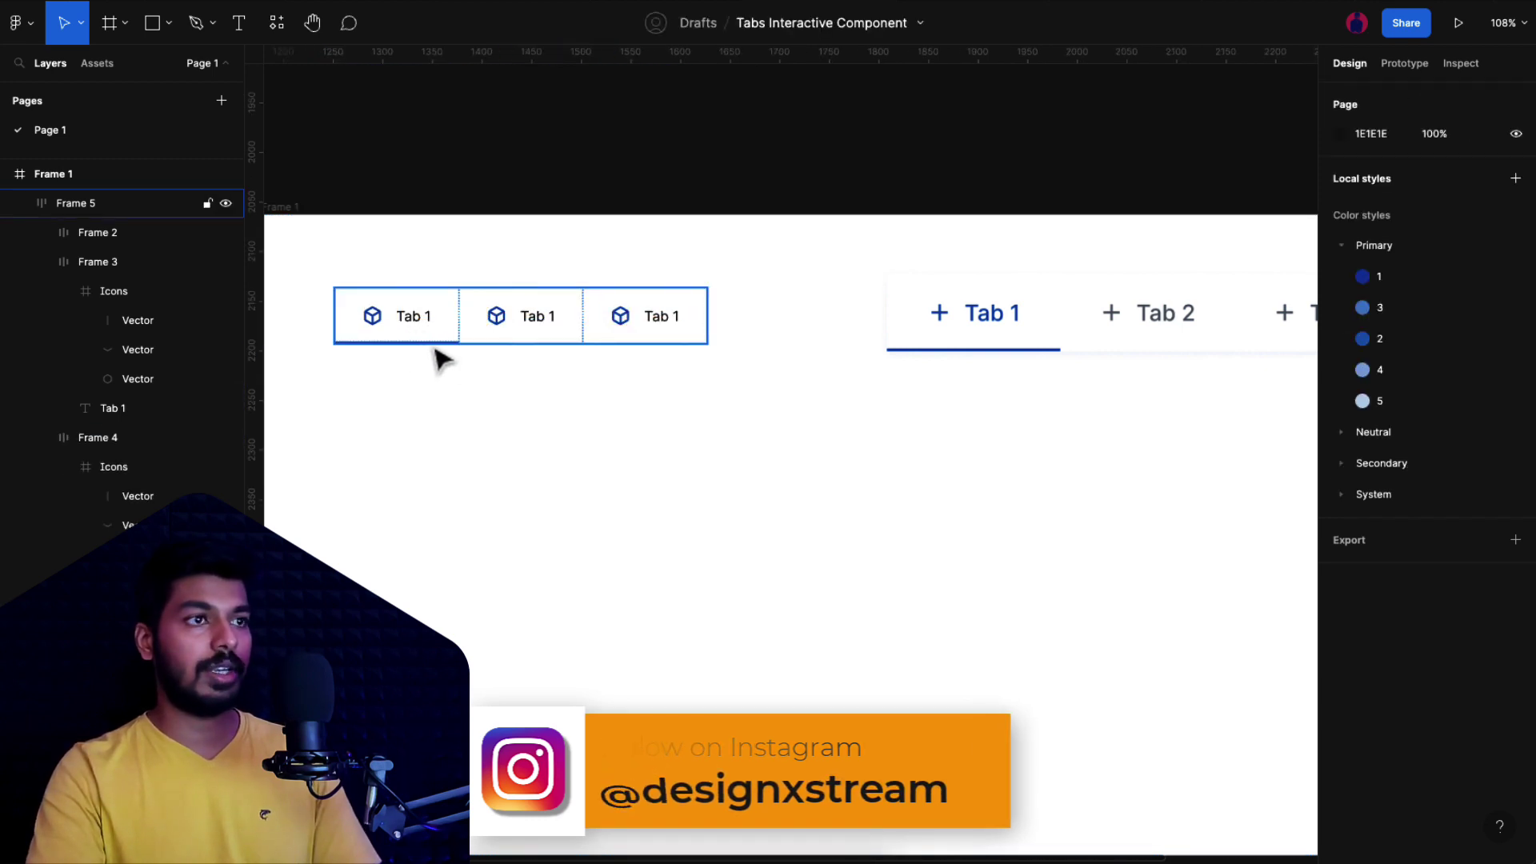
Step: Colour the first tab's label with the Primary/3 style
scroll(464, 369, up, 3)
ctrl+click(437, 340)
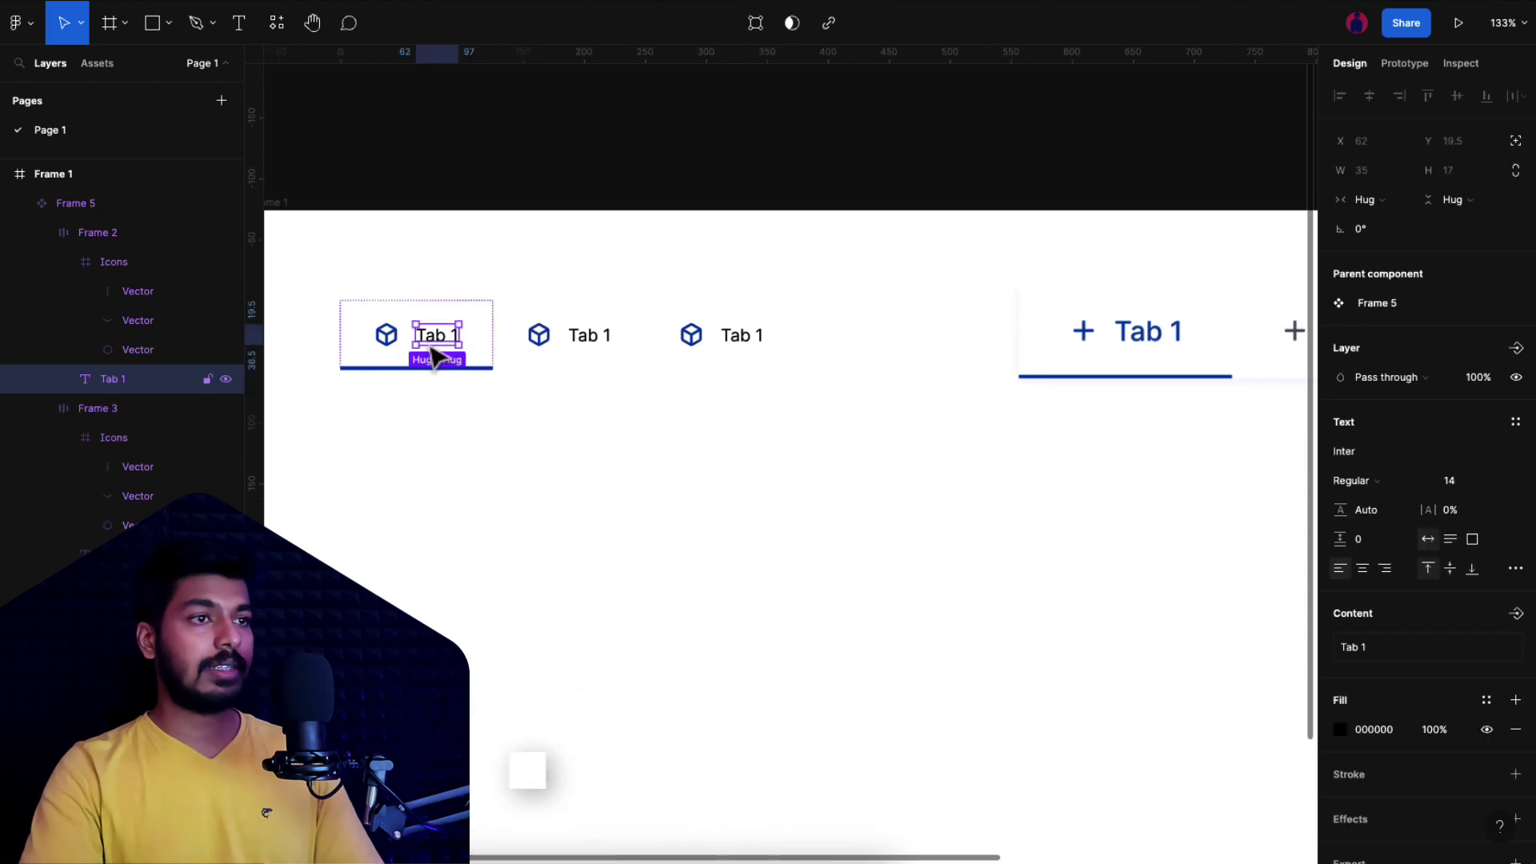
click(1487, 702)
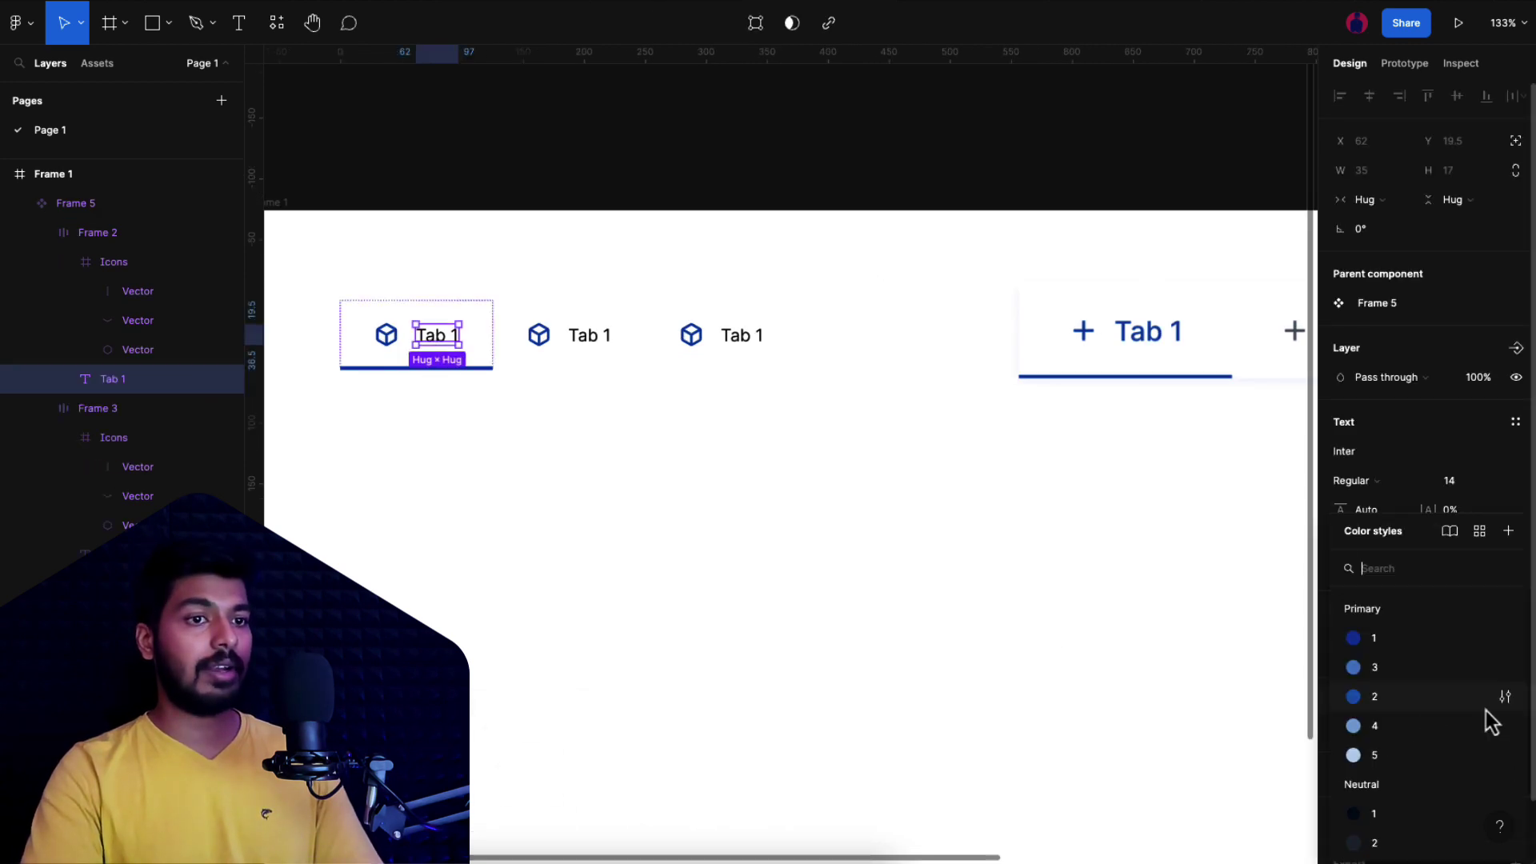
click(1391, 669)
Step: Apply the grey Neutral/3 style to the second and third tab labels
ctrl+click(608, 336)
ctrl+shift+click(752, 346)
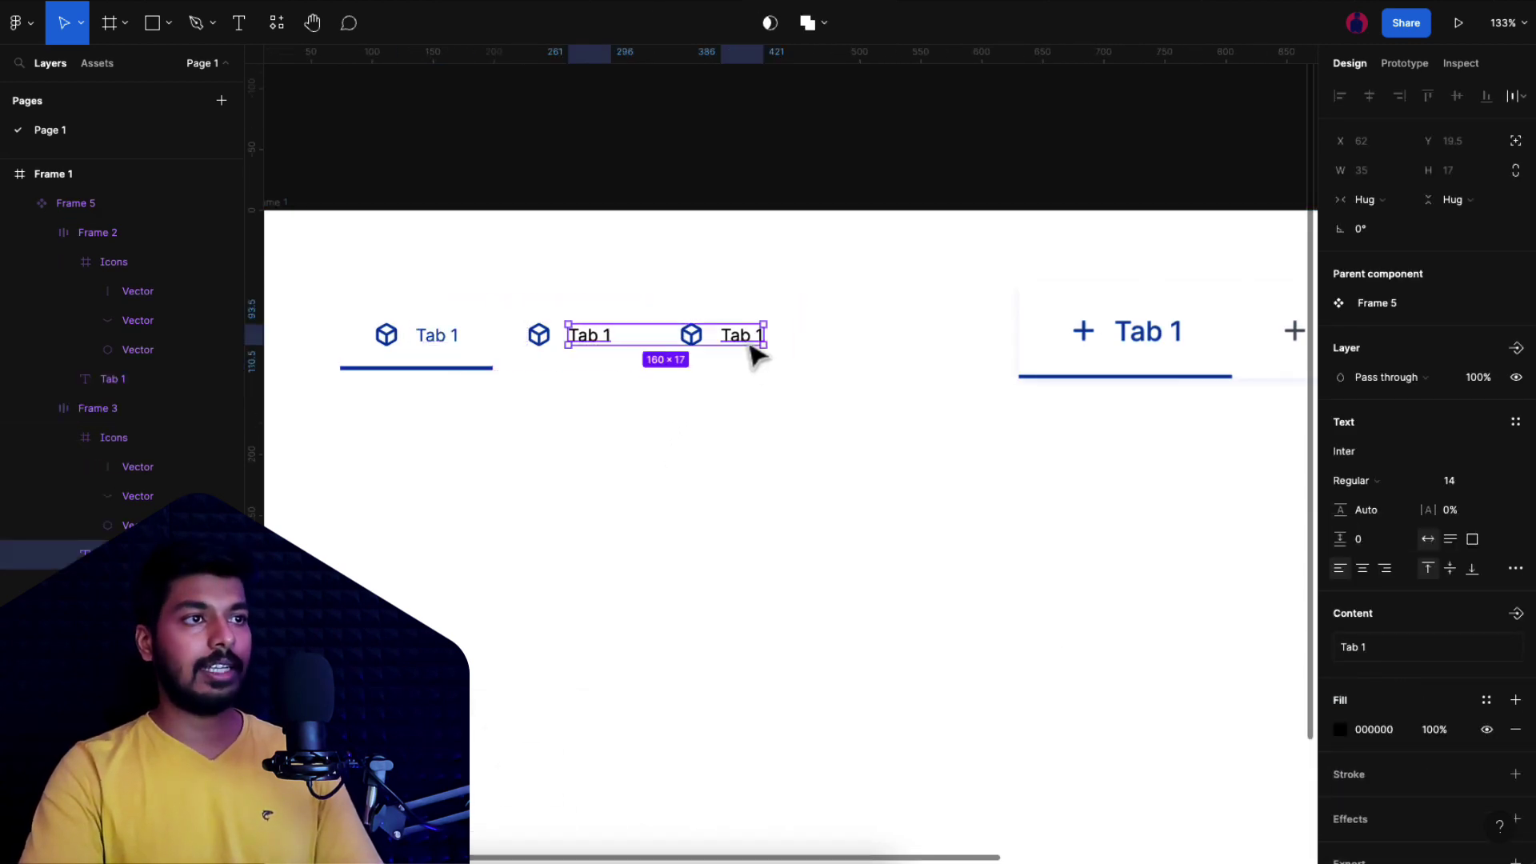
click(1486, 702)
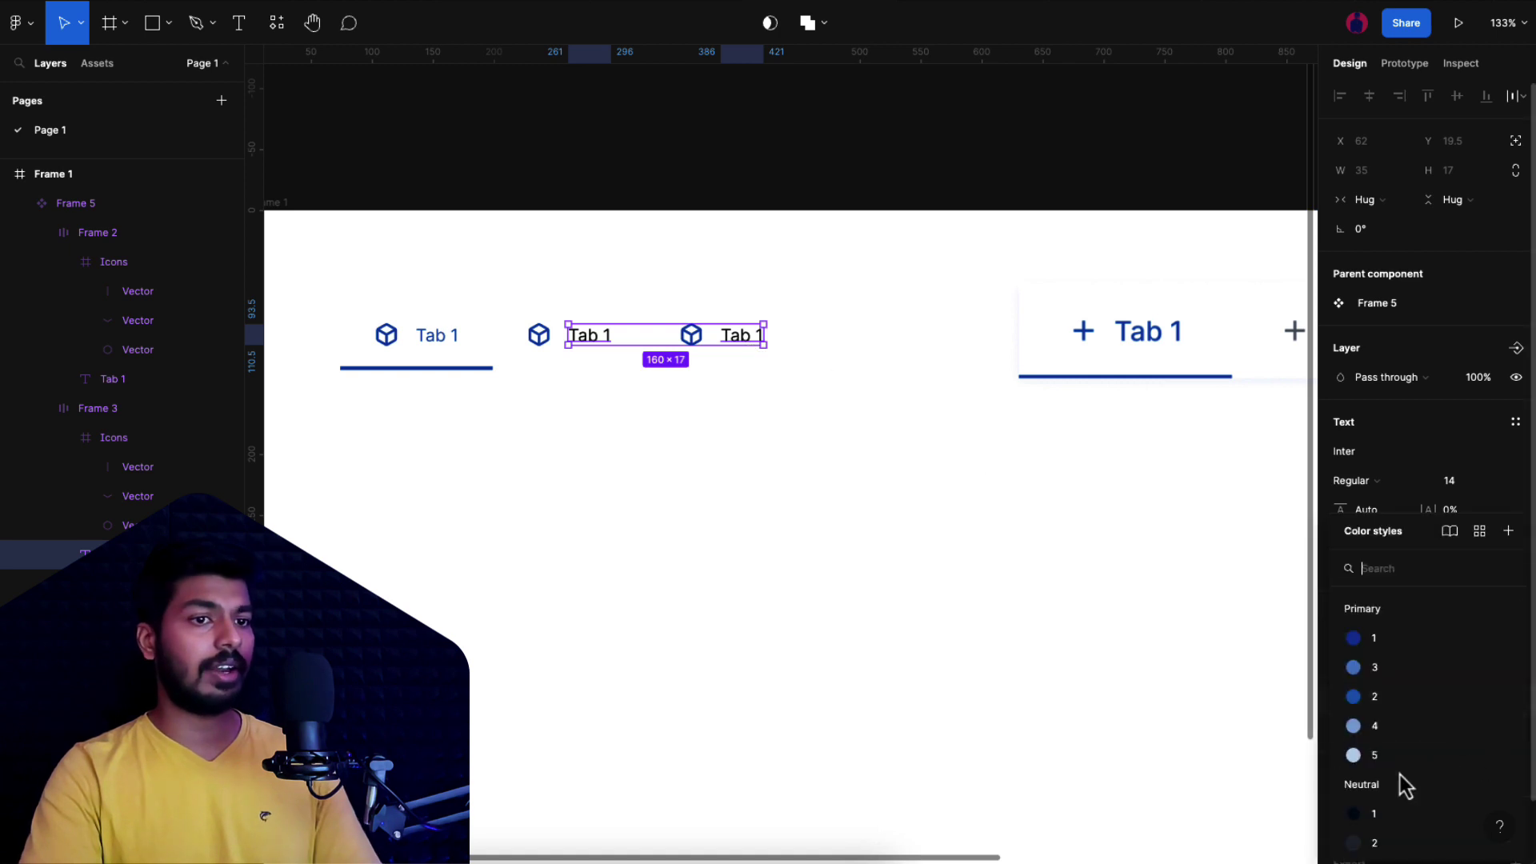
scroll(1404, 768, down, 3)
click(1385, 746)
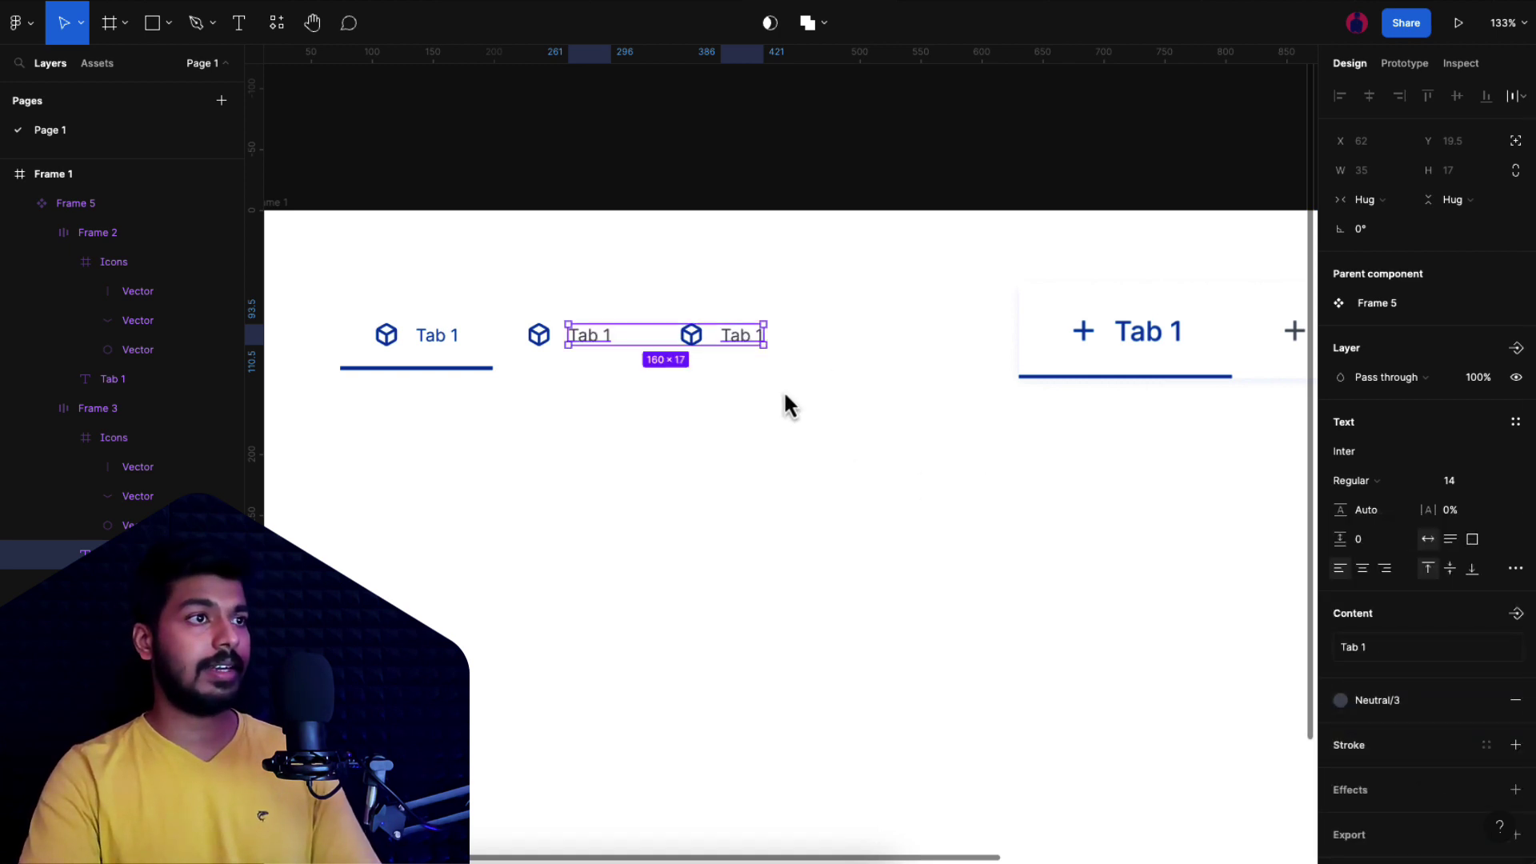
Step: Apply Neutral/3 to the second and third tabs' icons as well
click(704, 346)
click(704, 346)
click(680, 346)
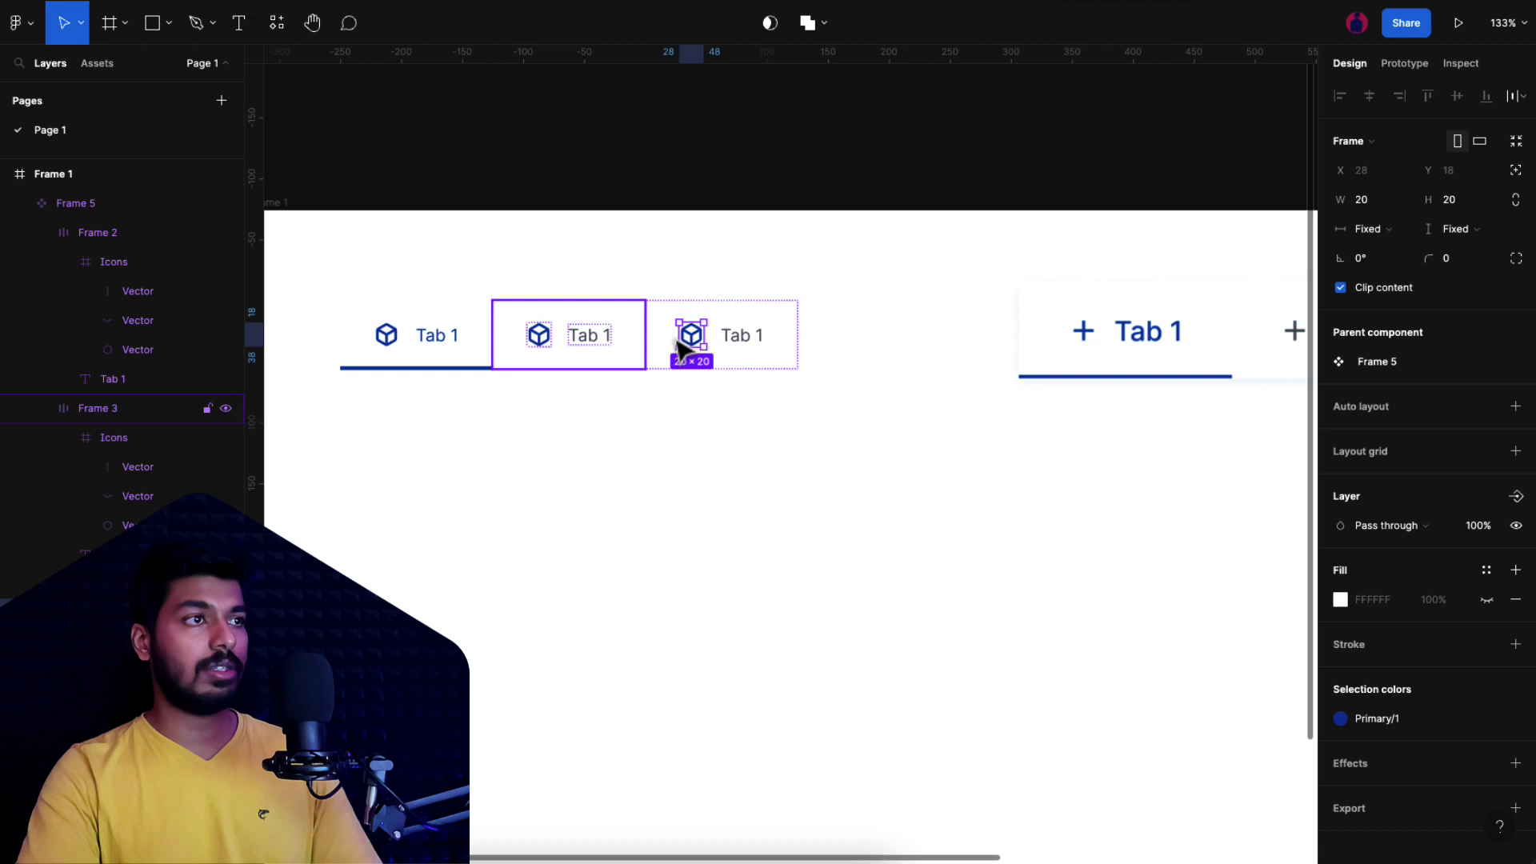
shift+click(551, 349)
click(1377, 678)
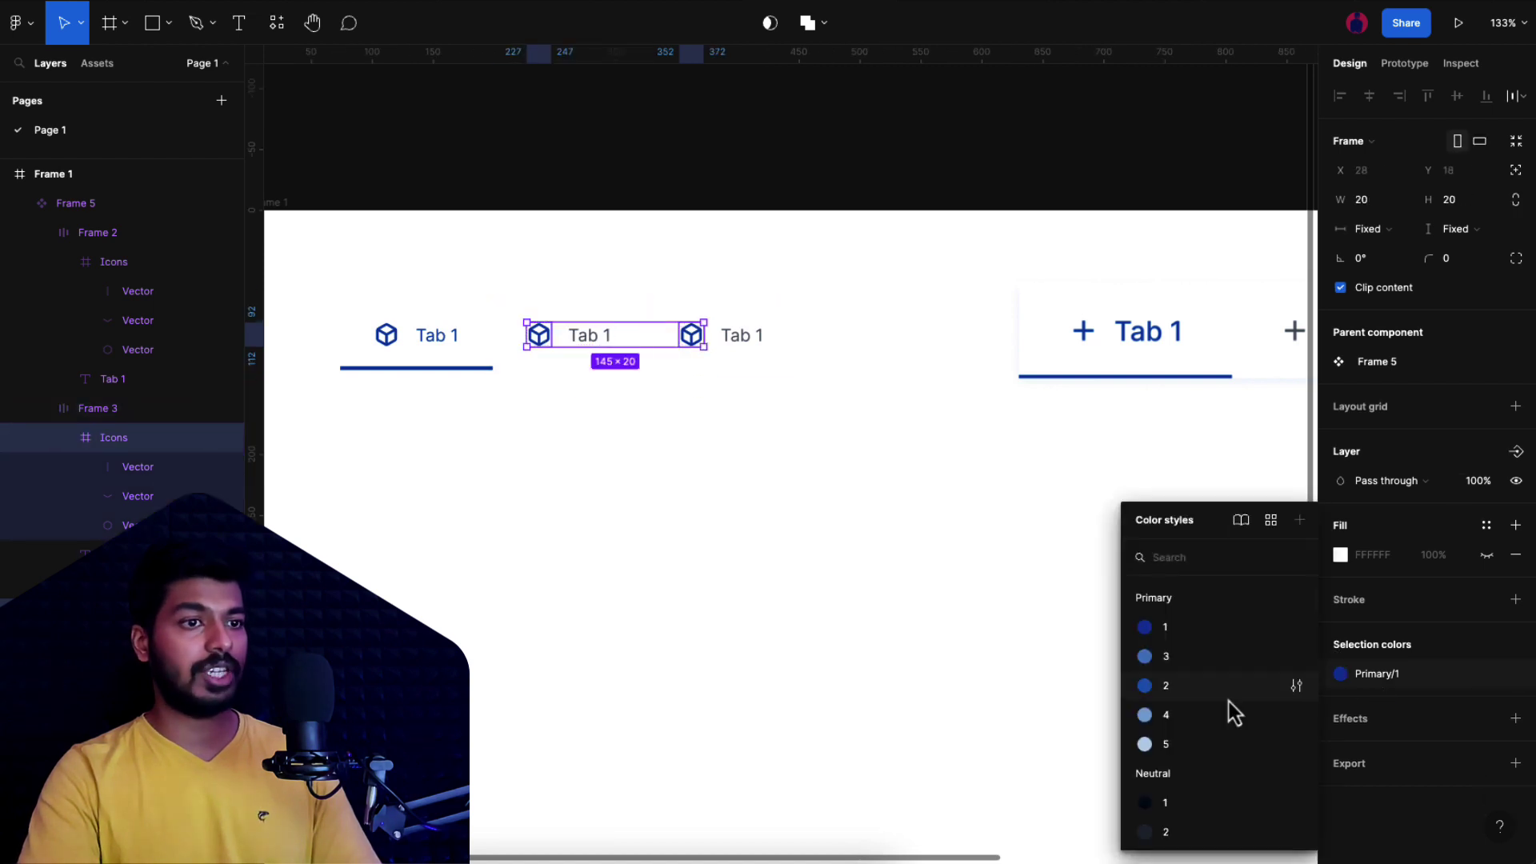
scroll(1178, 804, down, 3)
click(1179, 756)
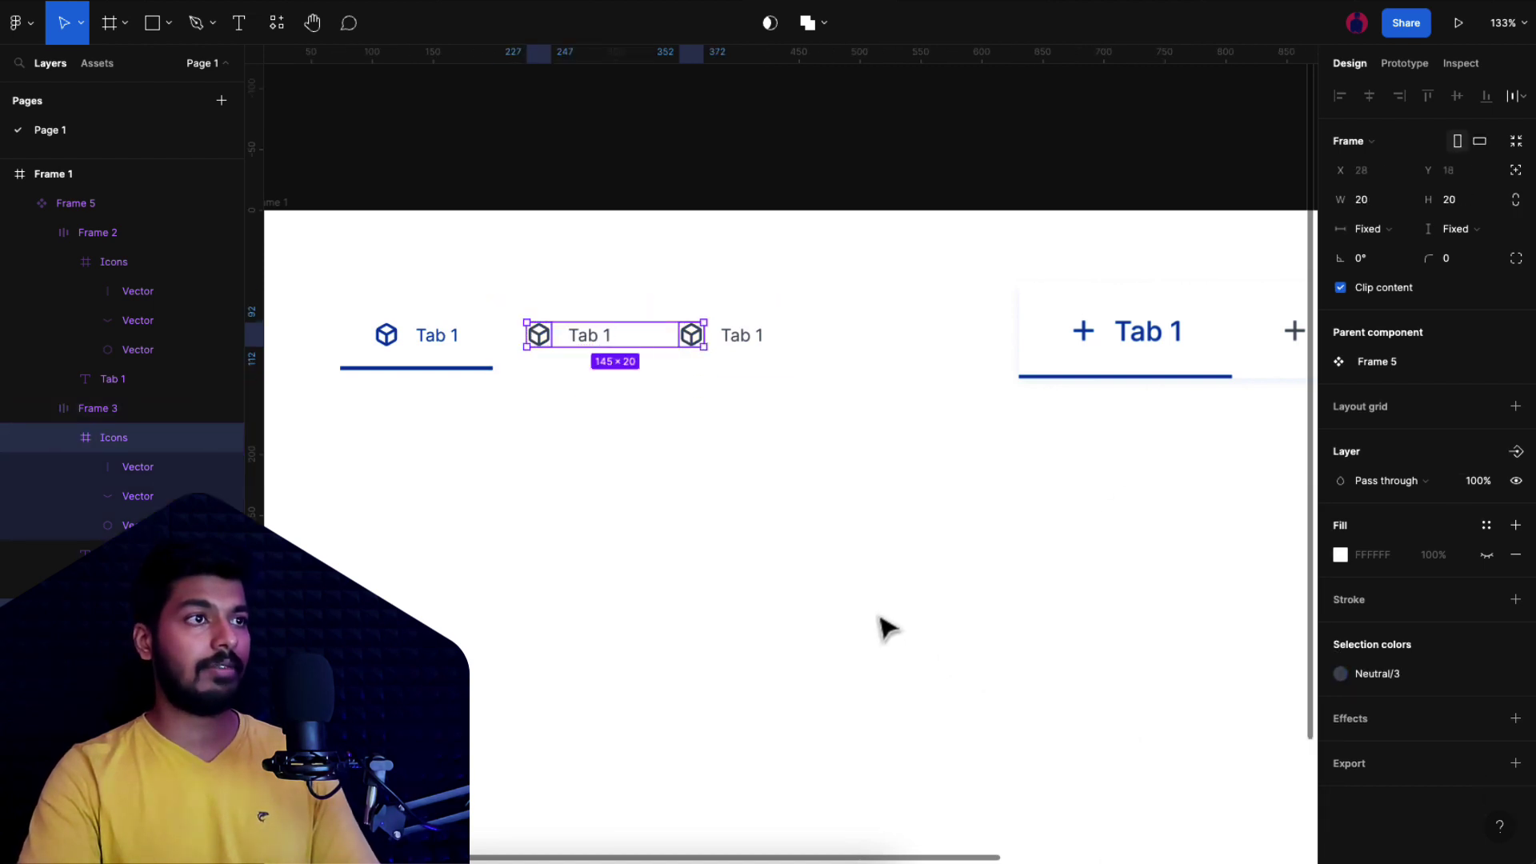
click(855, 613)
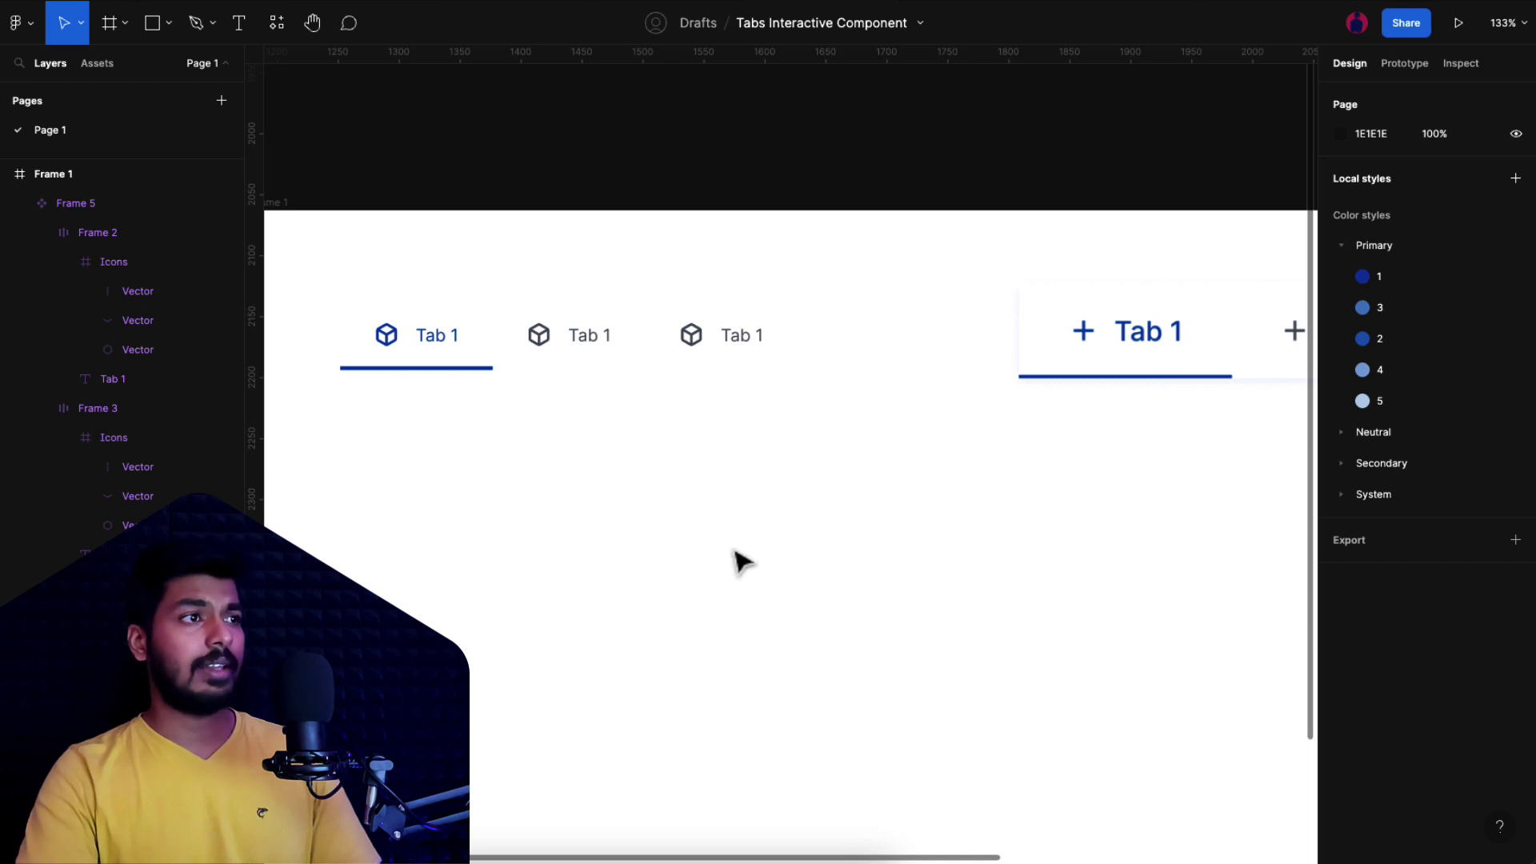
Step: Change the second and third tab labels to 'Tab 2' and 'Tab 3'
ctrl+scroll(737, 473, up, 2)
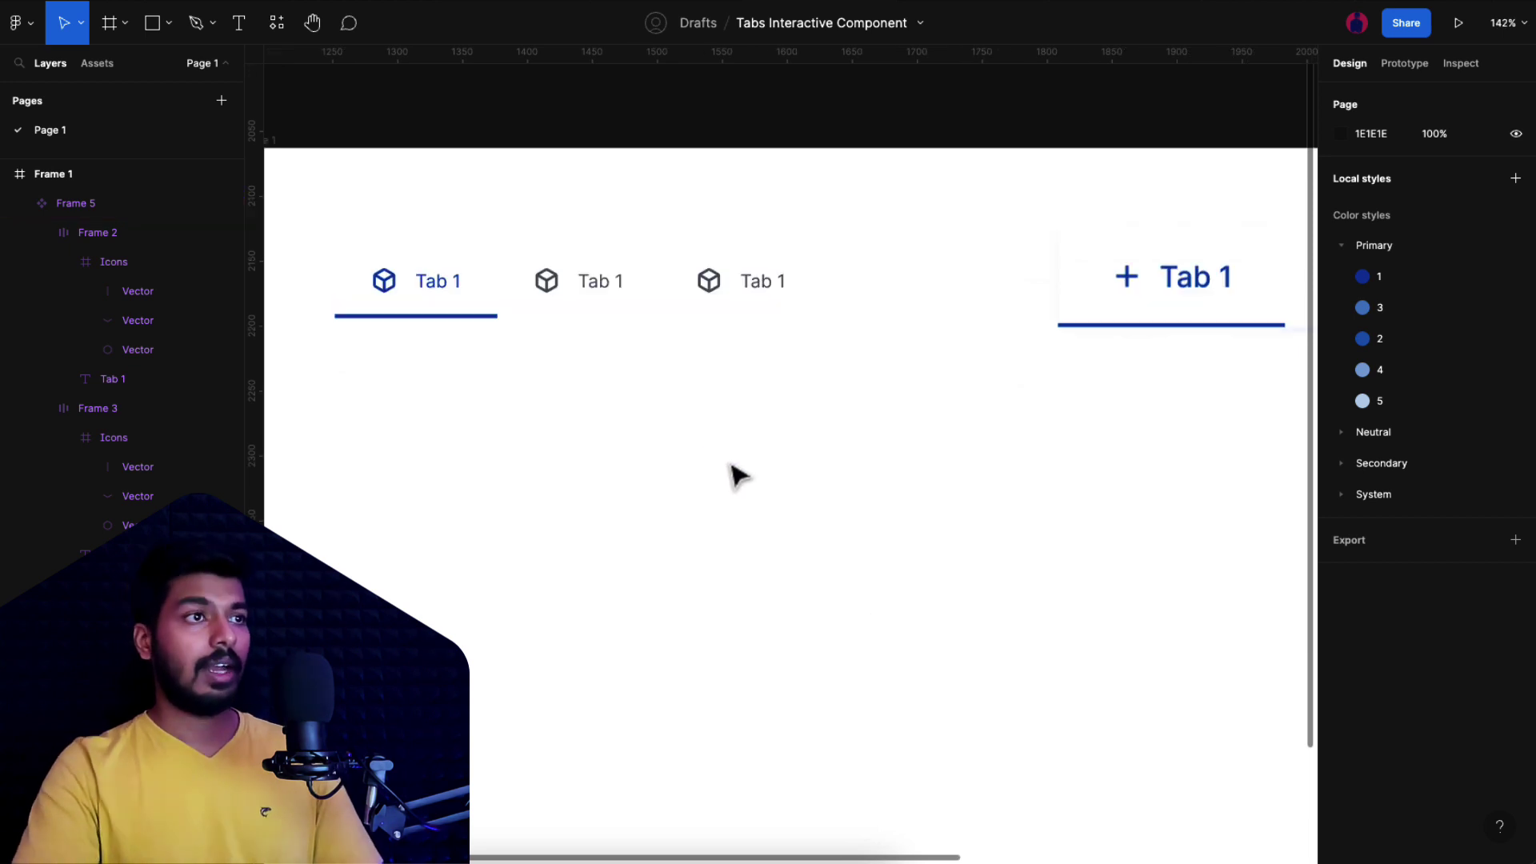
double_click(610, 288)
text(Tab 2)
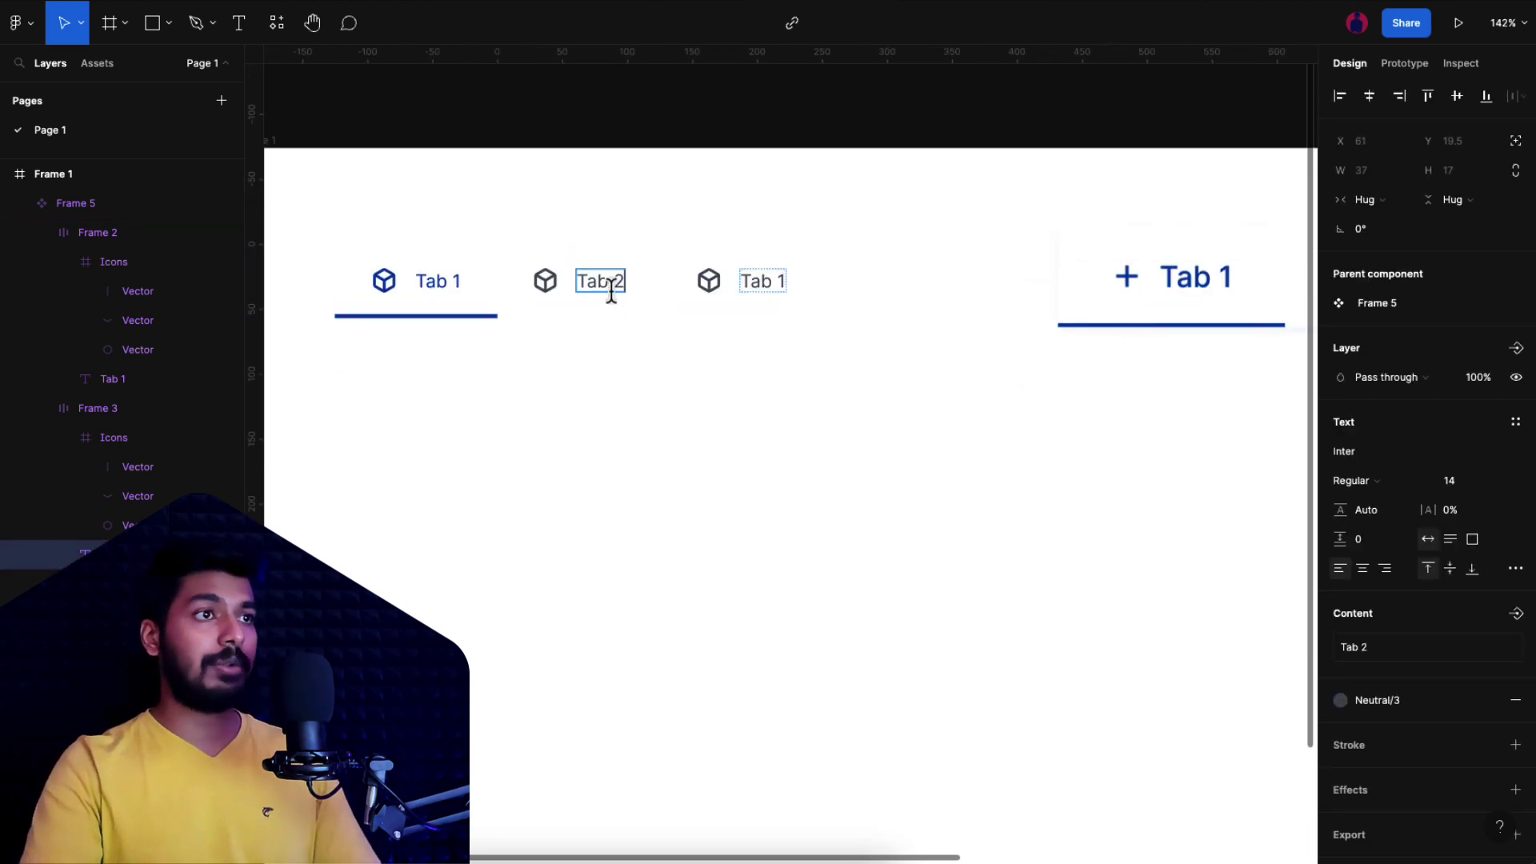
double_click(768, 280)
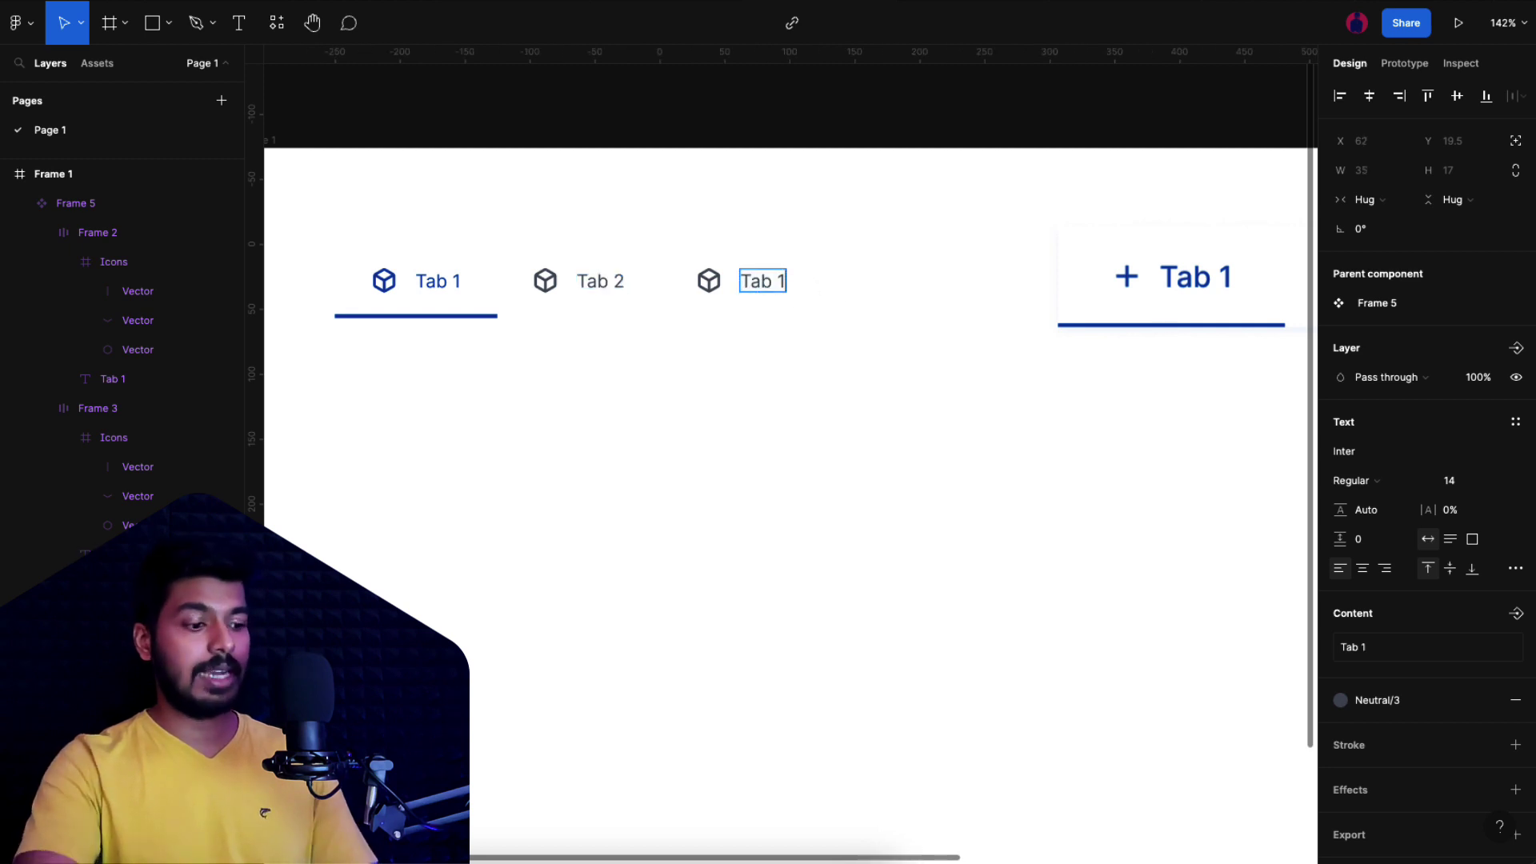
text(Tab 3)
click(656, 429)
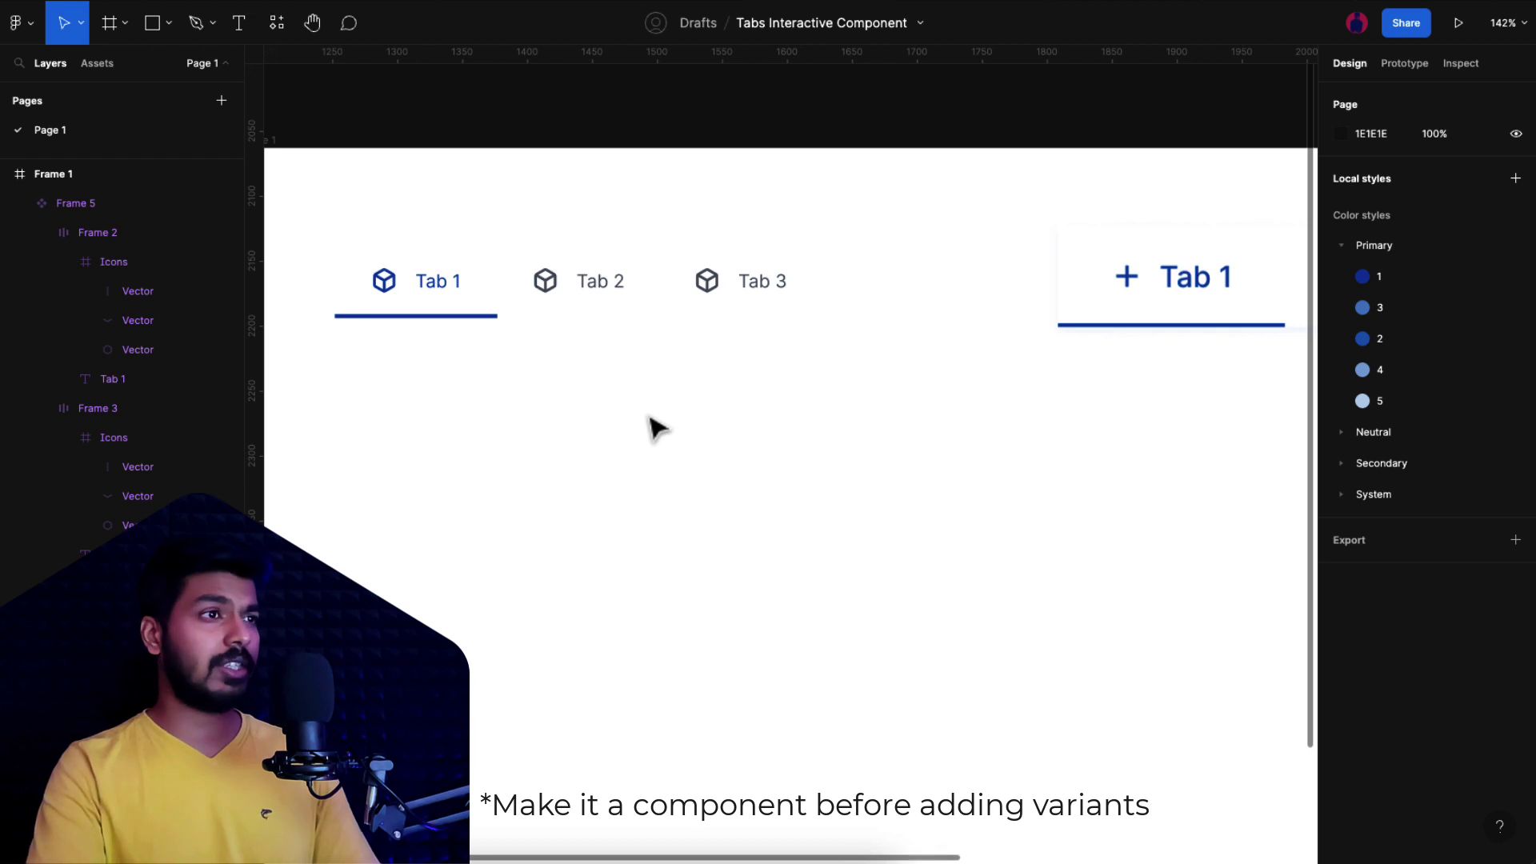
Step: Turn the tab row into a component set with three variants
click(765, 264)
click(762, 37)
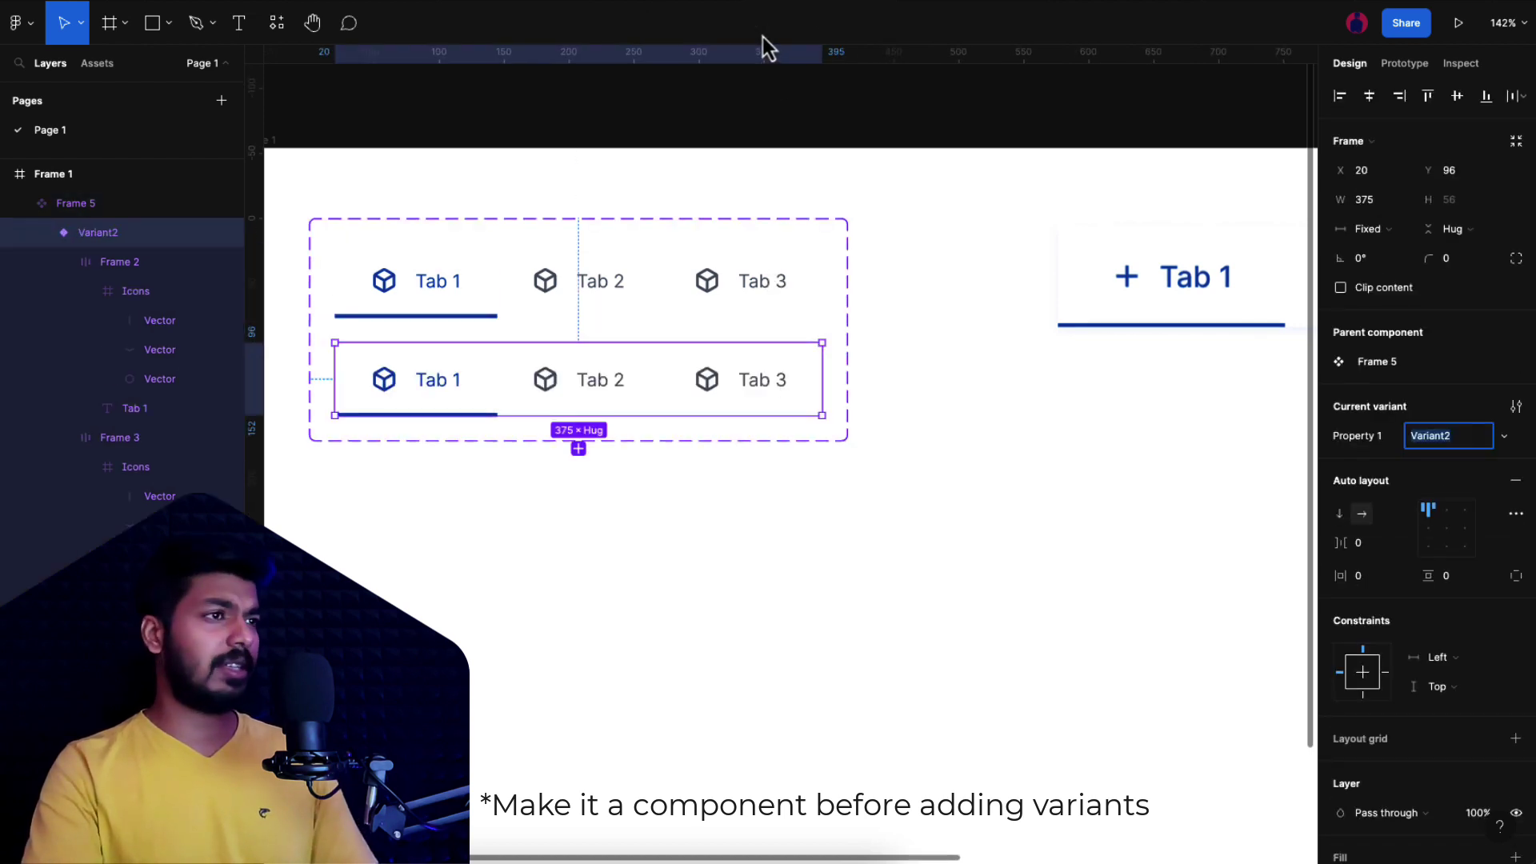
click(579, 451)
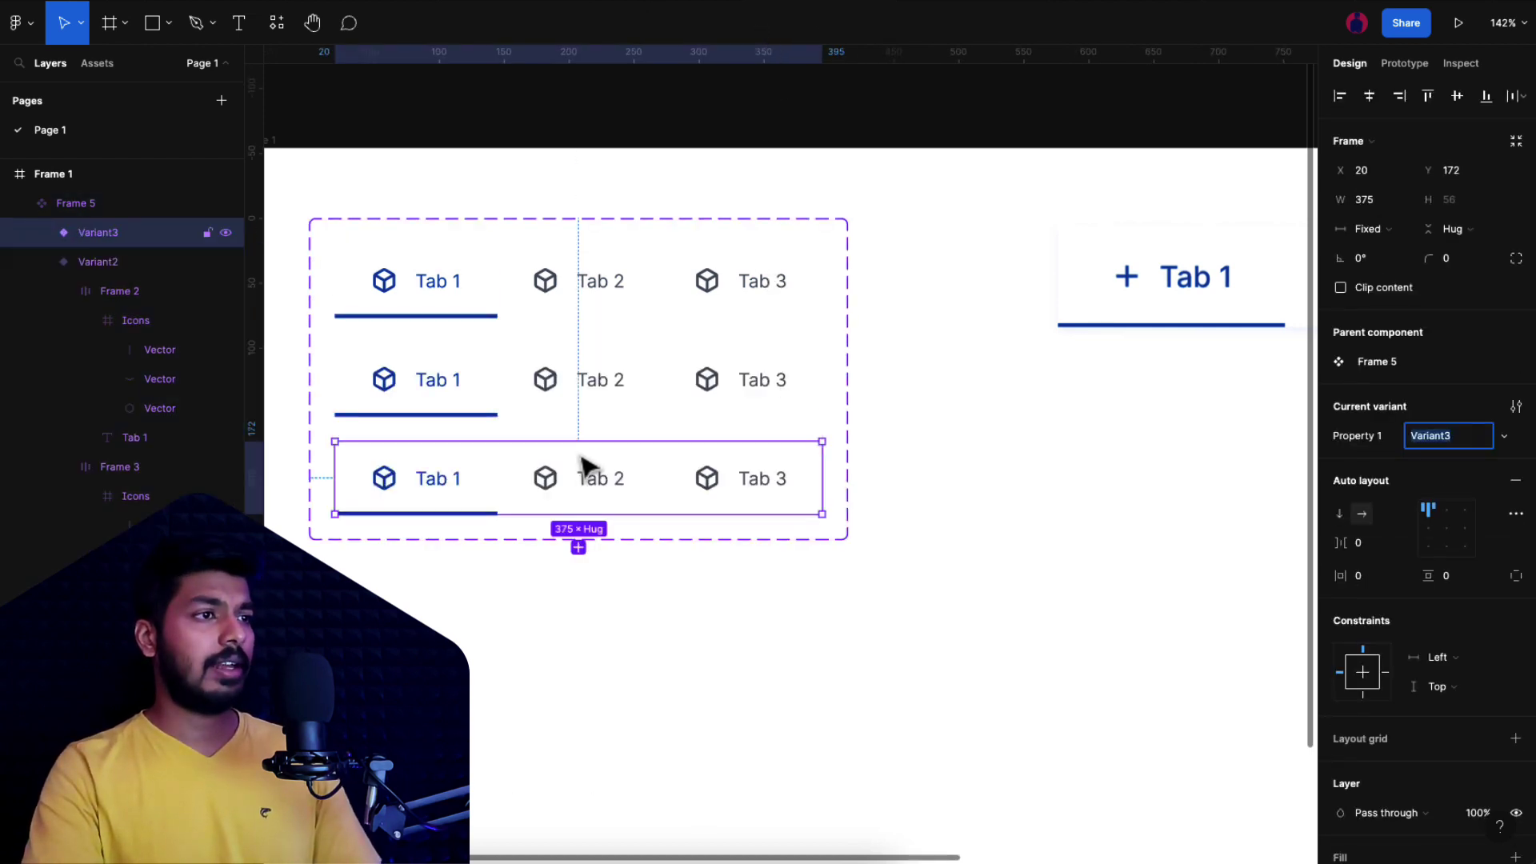
click(921, 439)
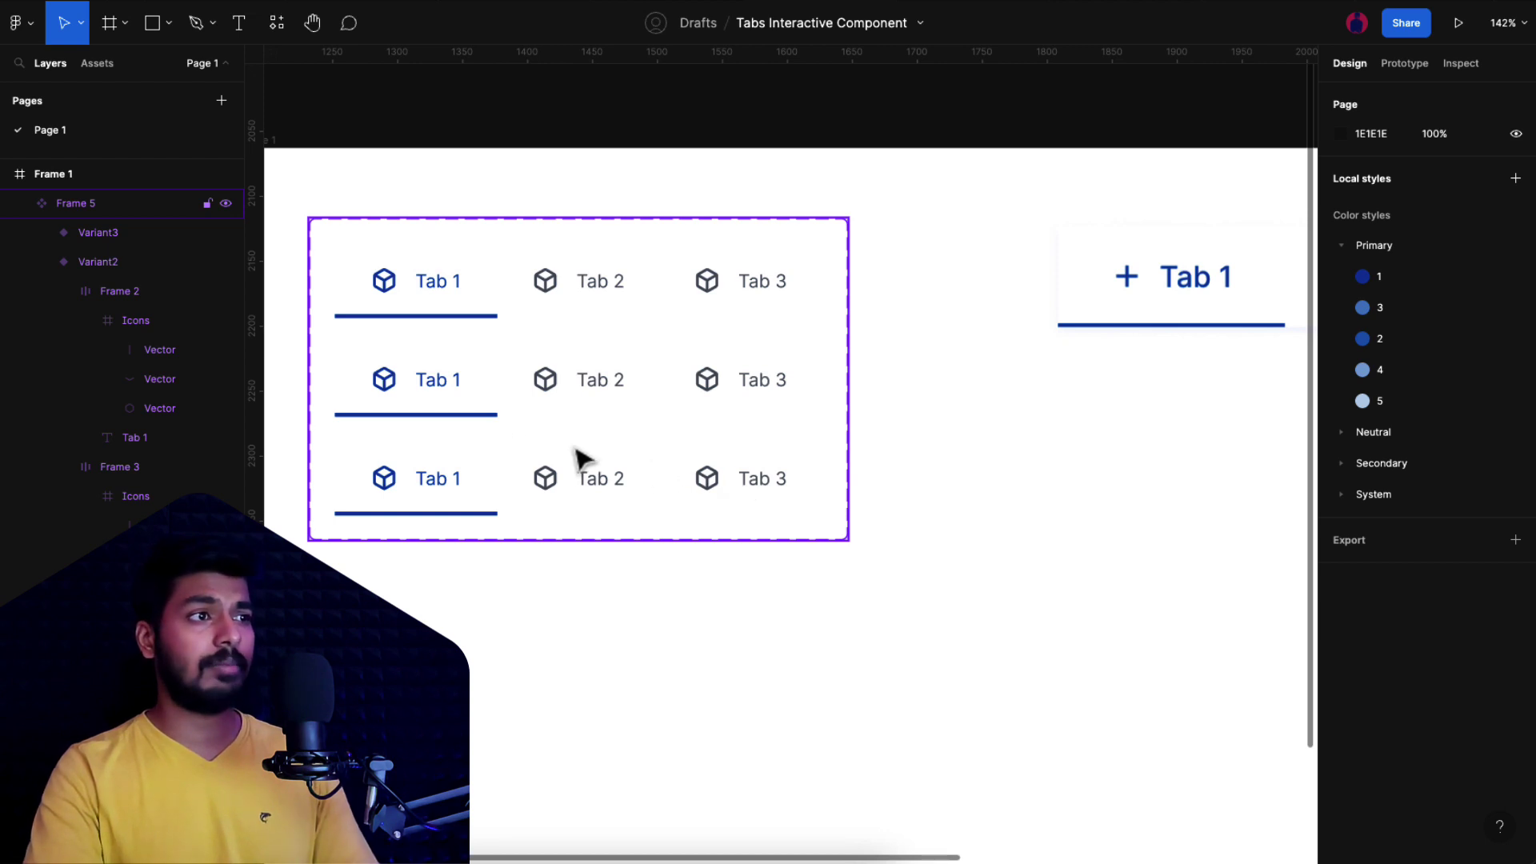
Step: In the middle variant, move the underline under Tab 2 and make Tab 2's label the blue active style
click(488, 418)
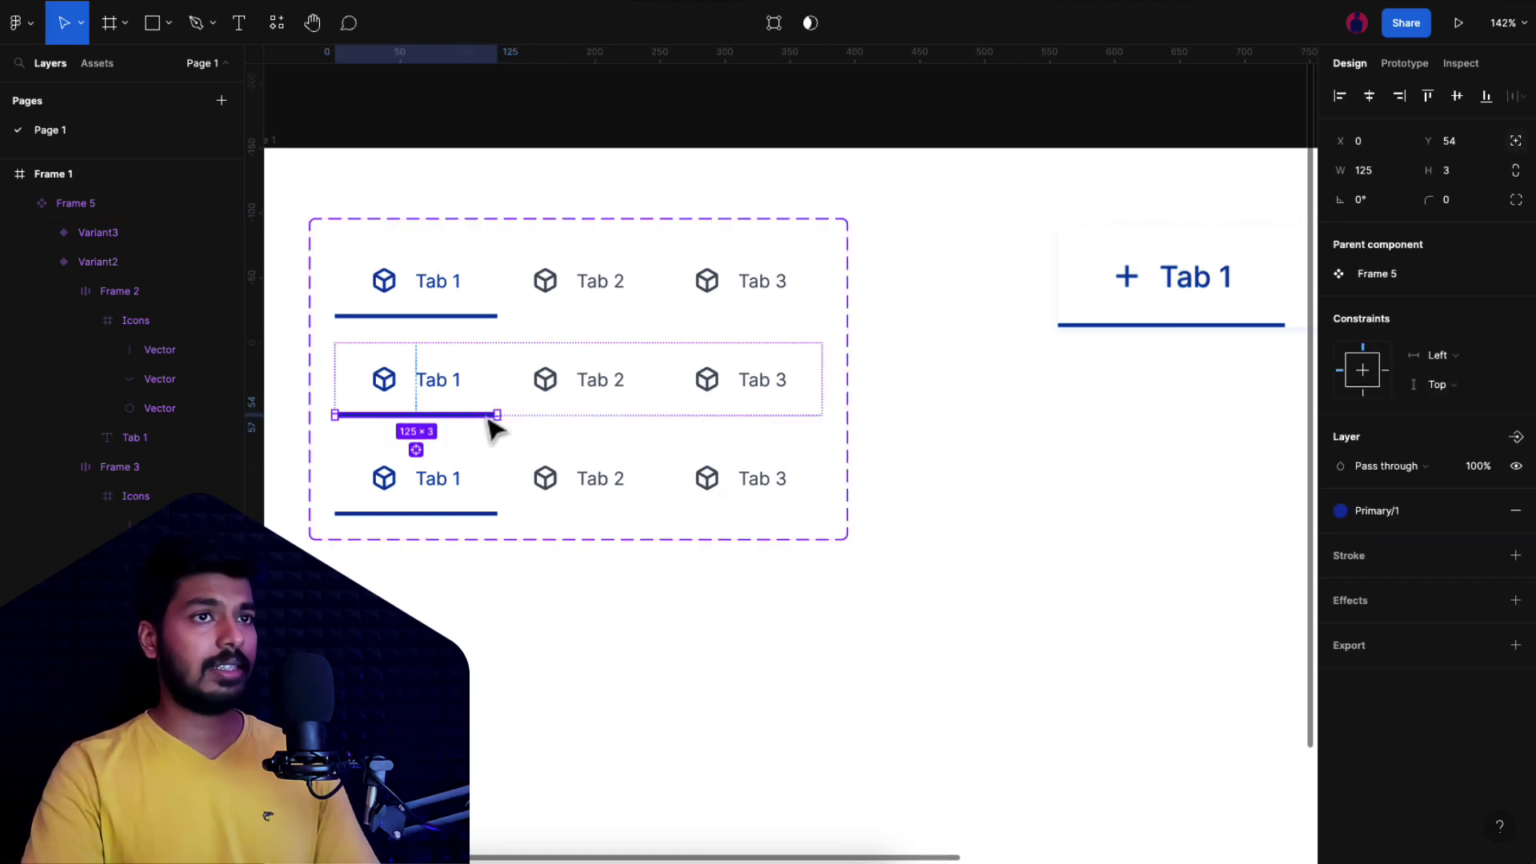
click(1370, 97)
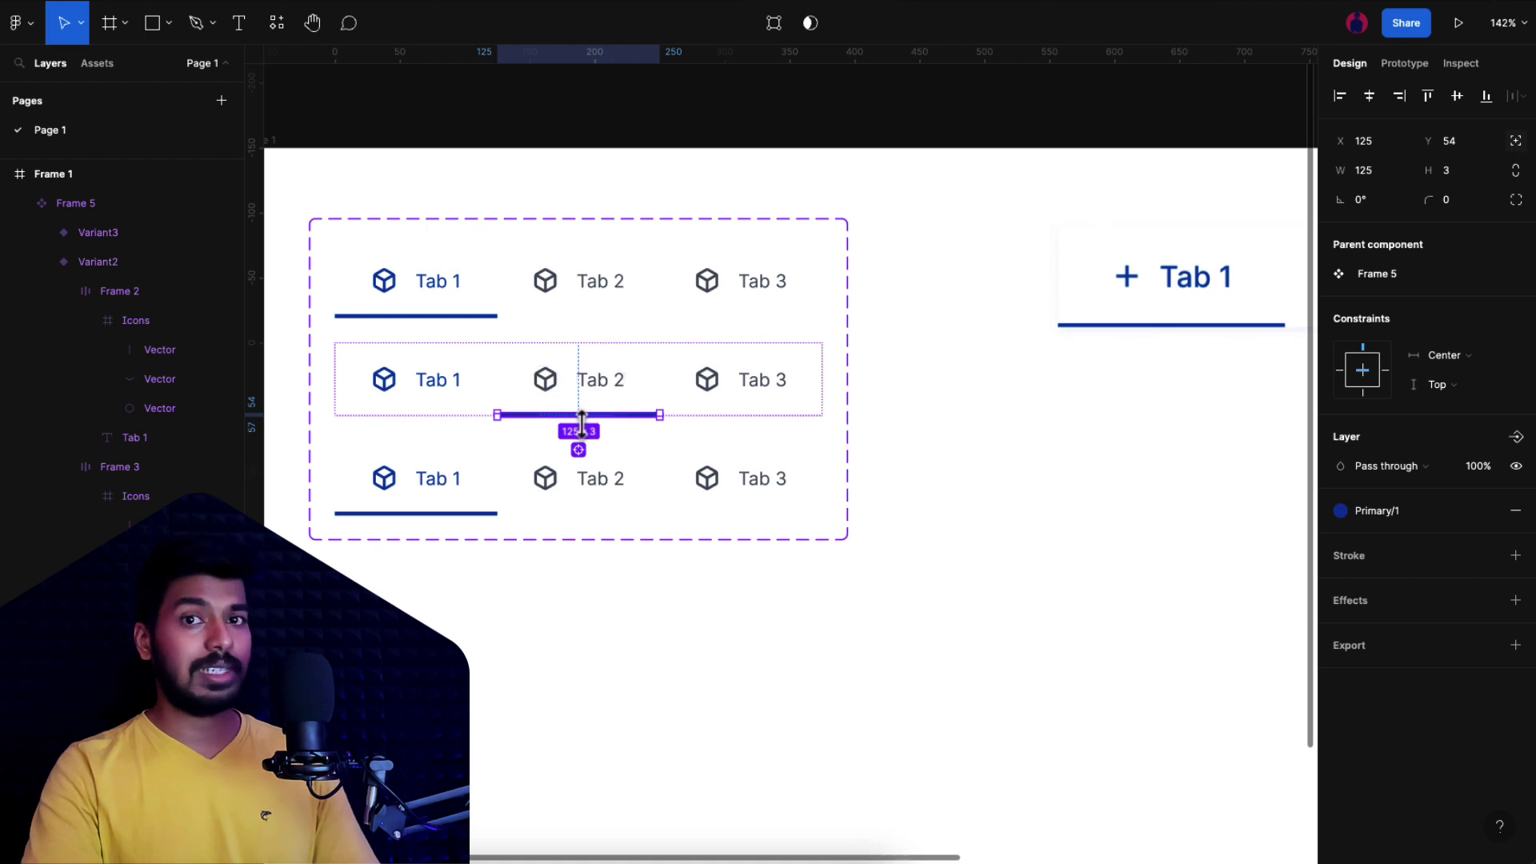
double_click(454, 388)
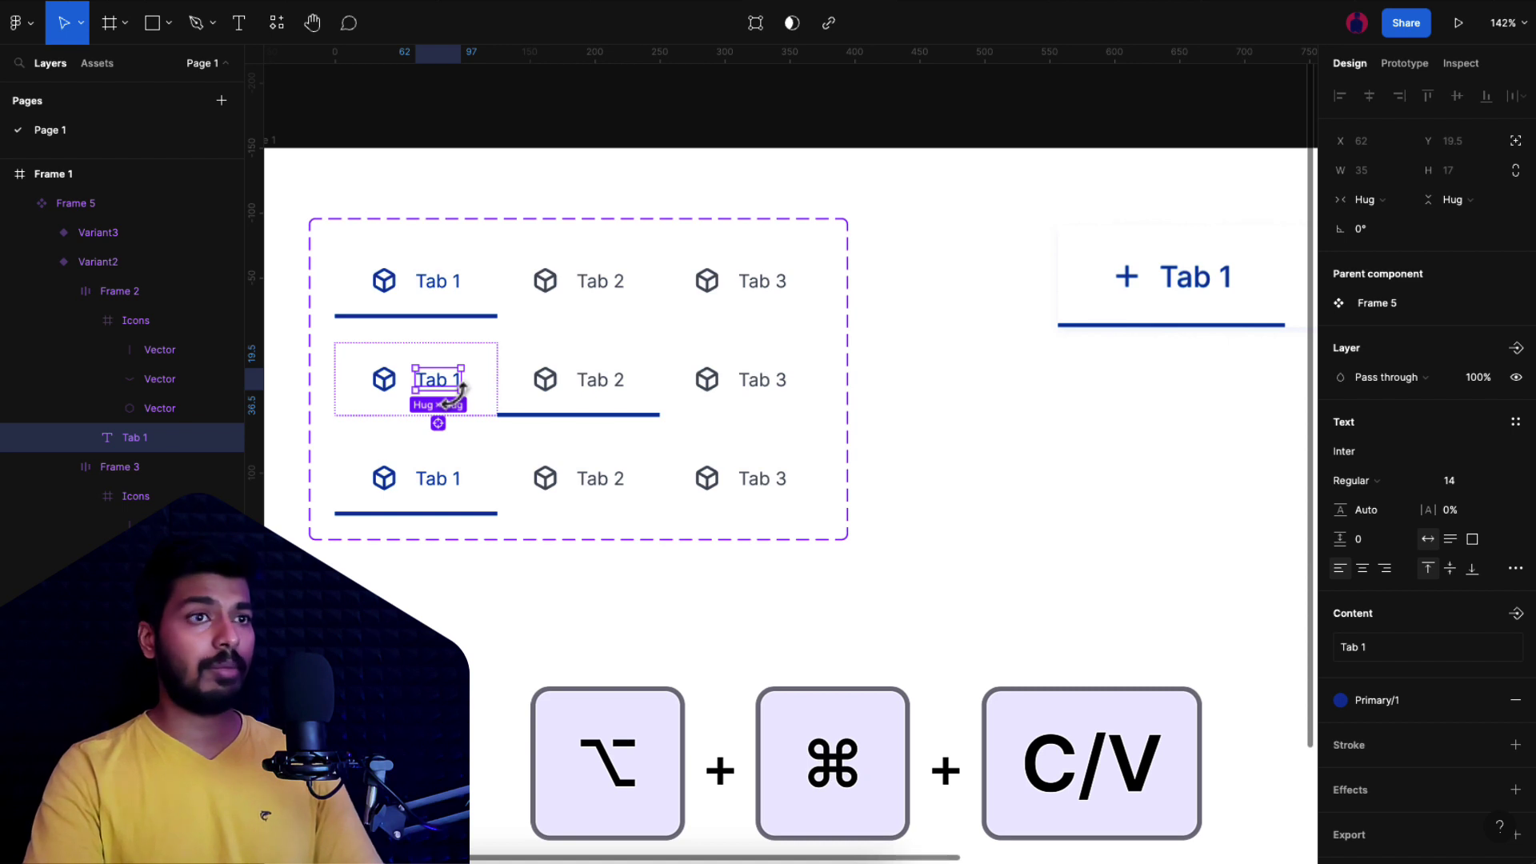
click(617, 393)
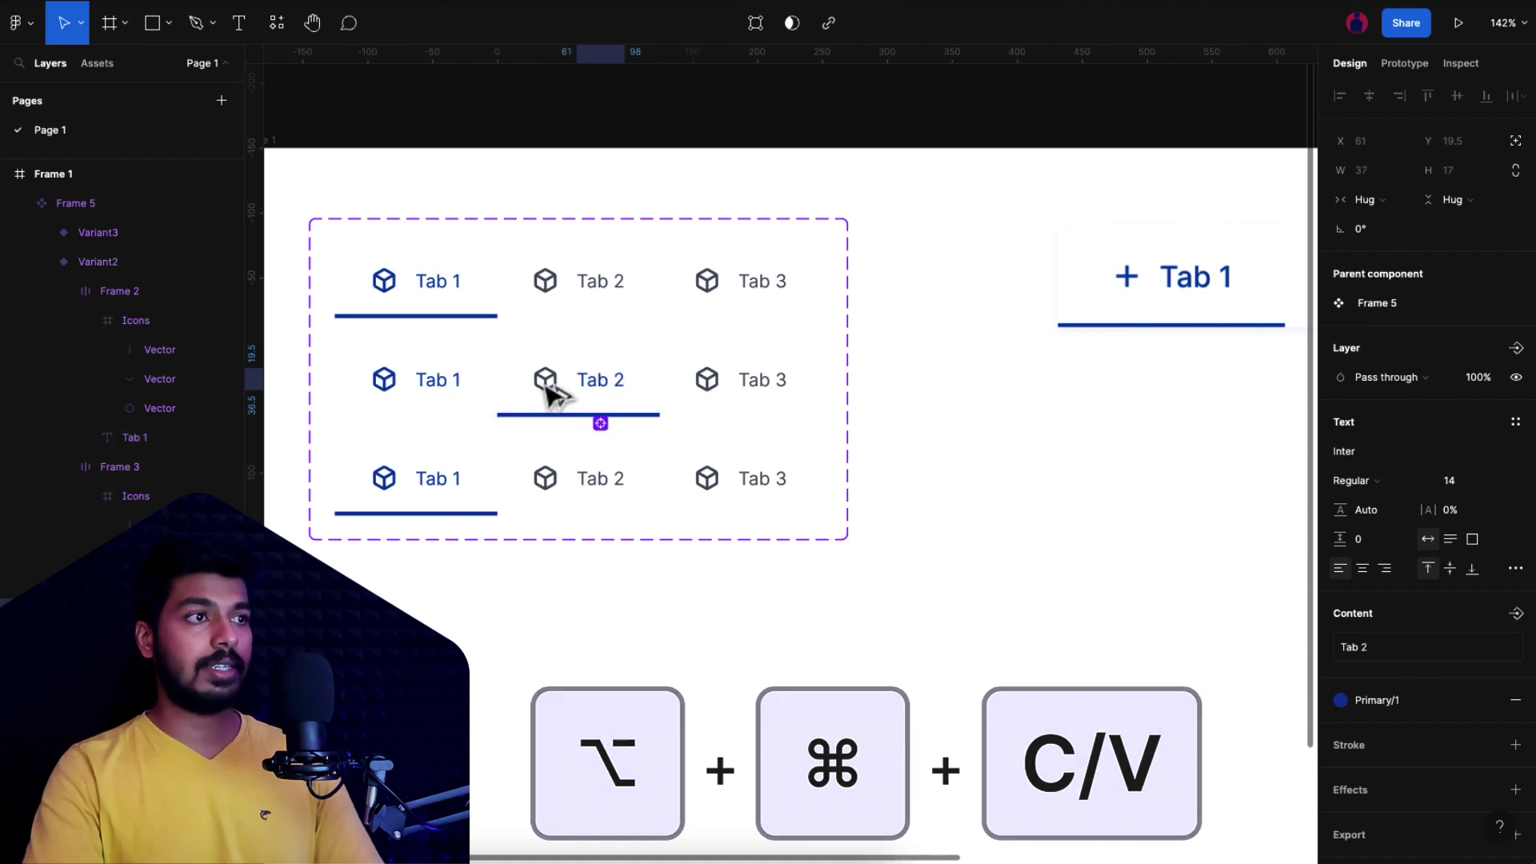
key(alt+super+v)
Step: Adjust the middle variant's tab icons and labels to match the active Tab 2 state
click(386, 383)
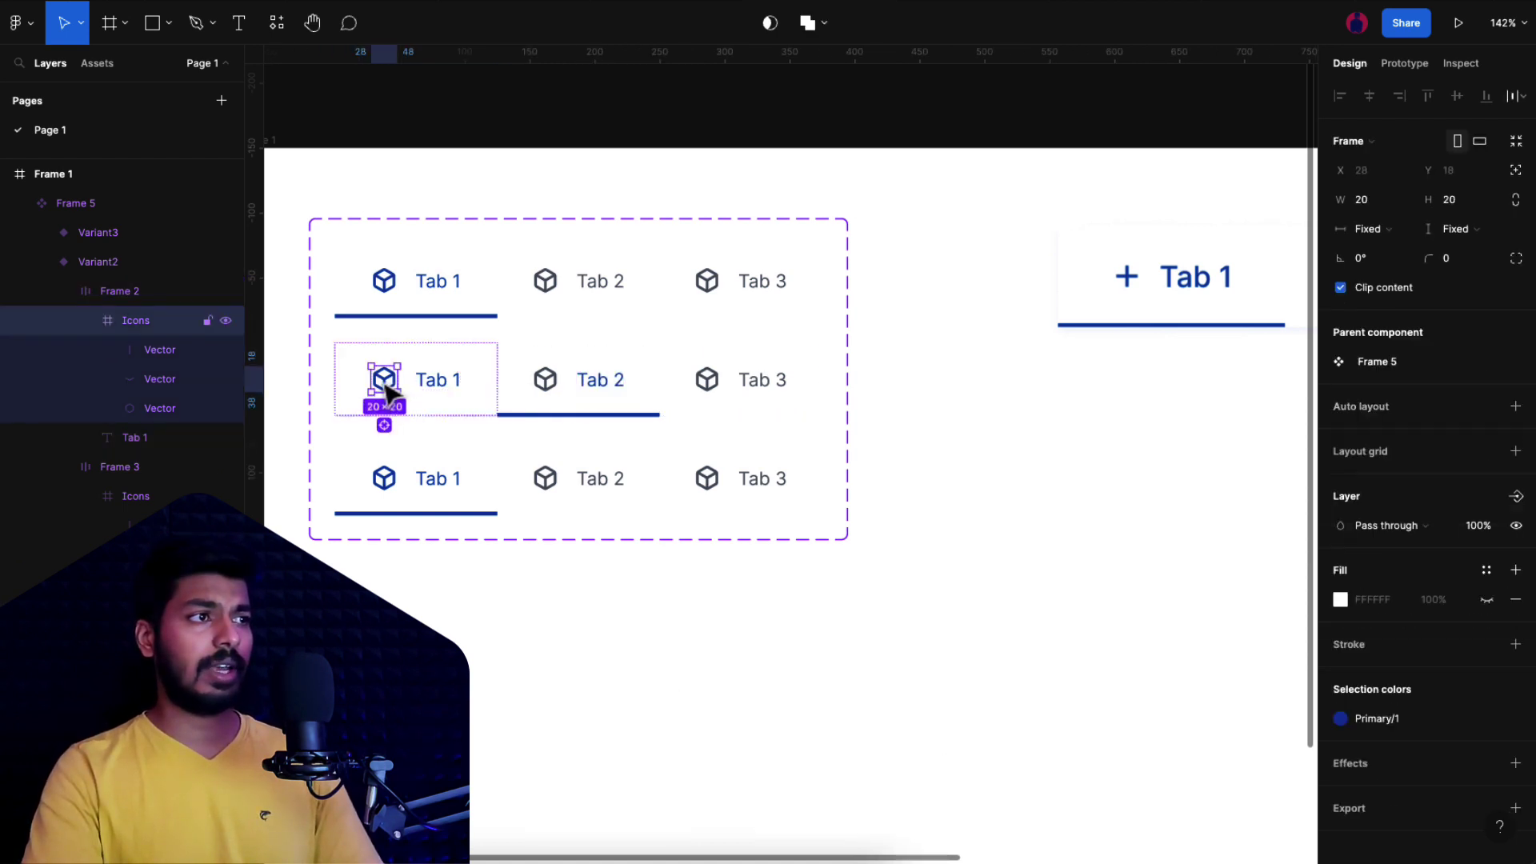
double_click(385, 391)
click(543, 383)
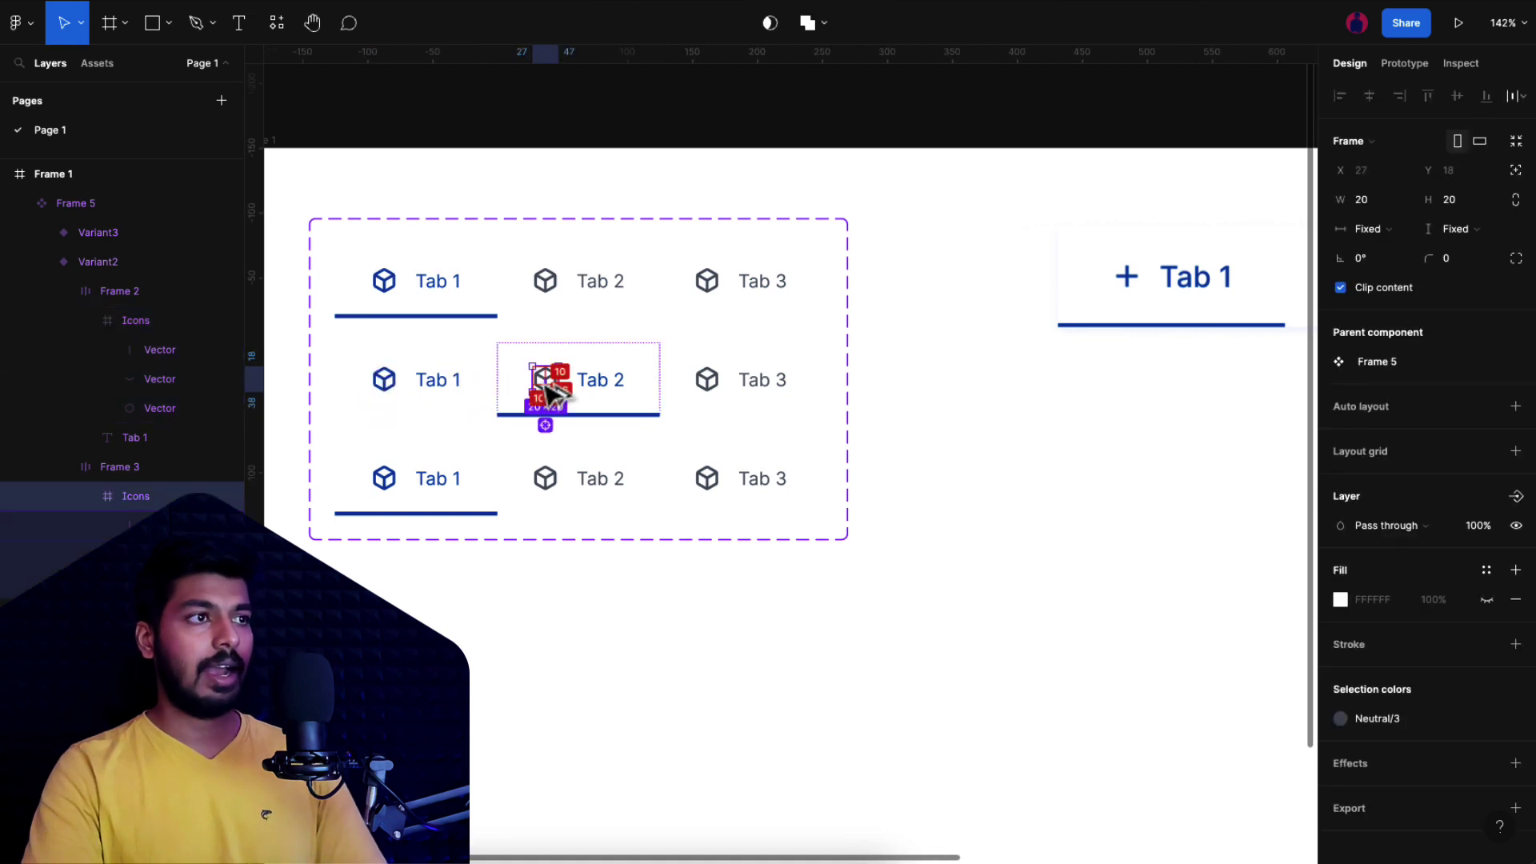
double_click(544, 380)
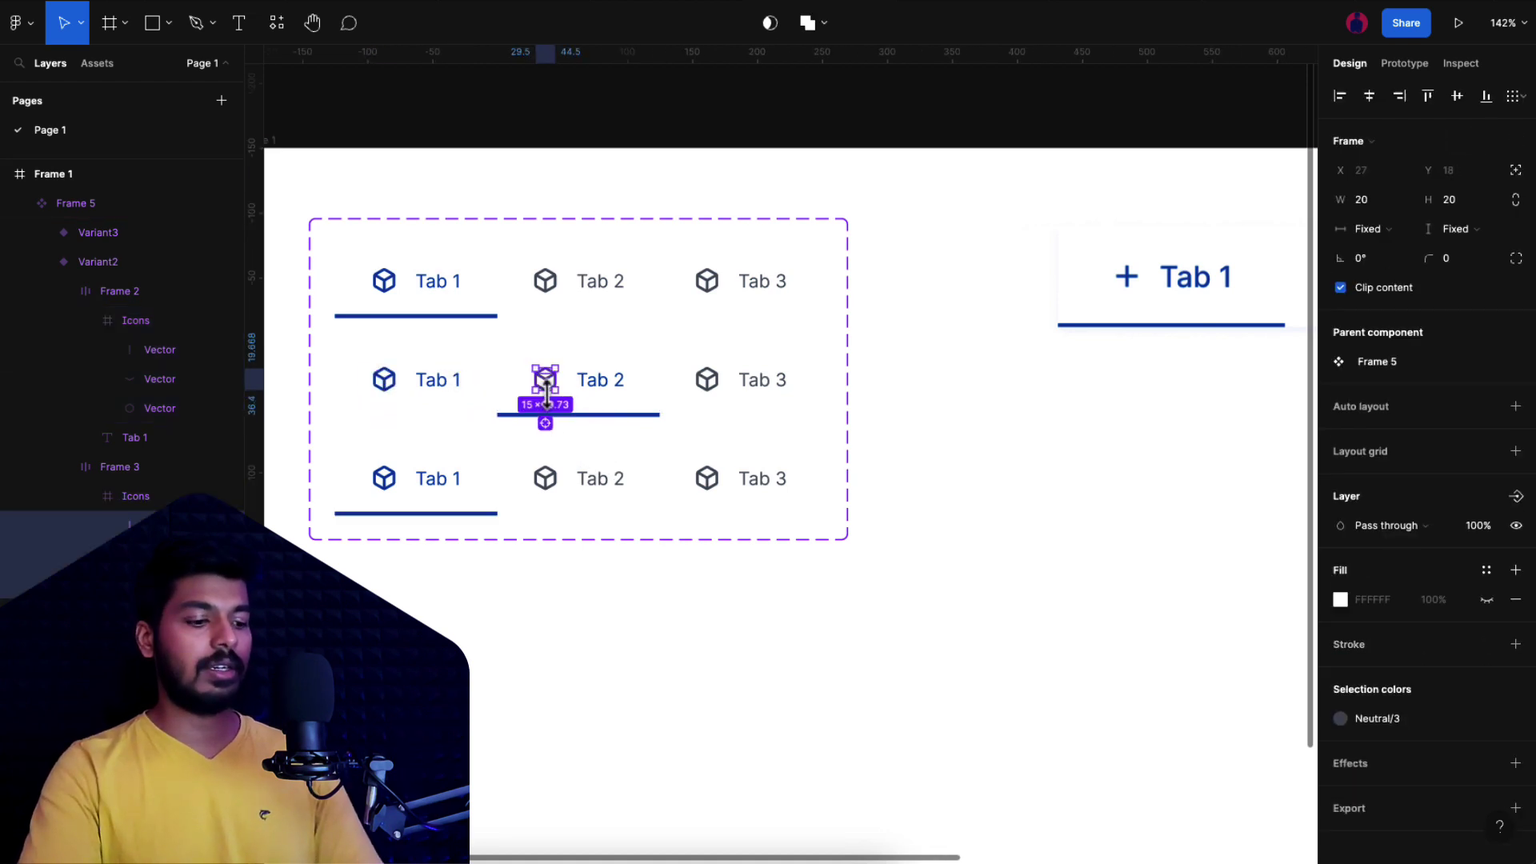
click(708, 384)
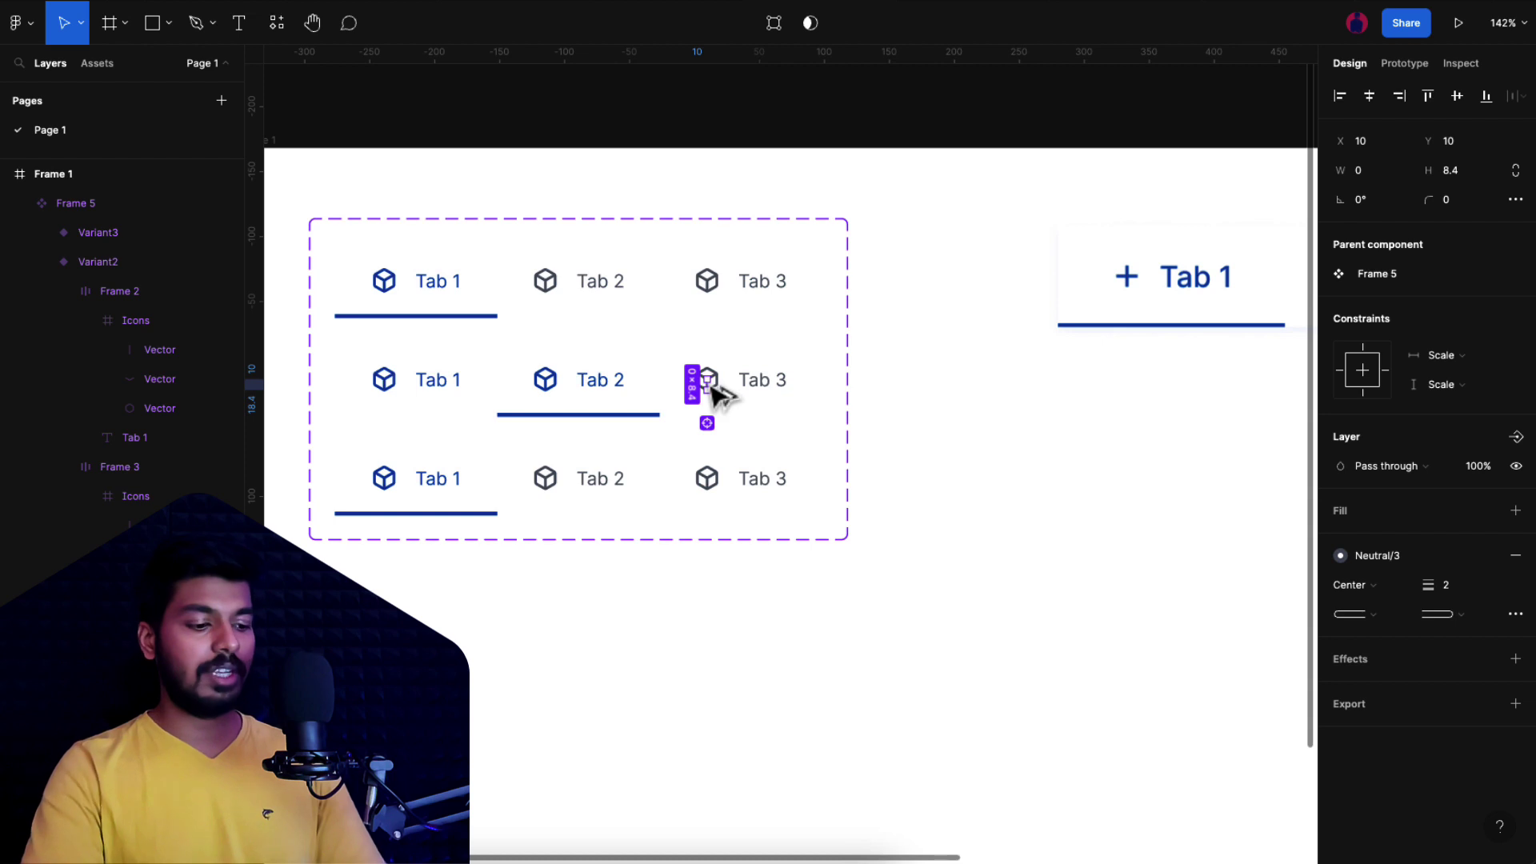
click(386, 393)
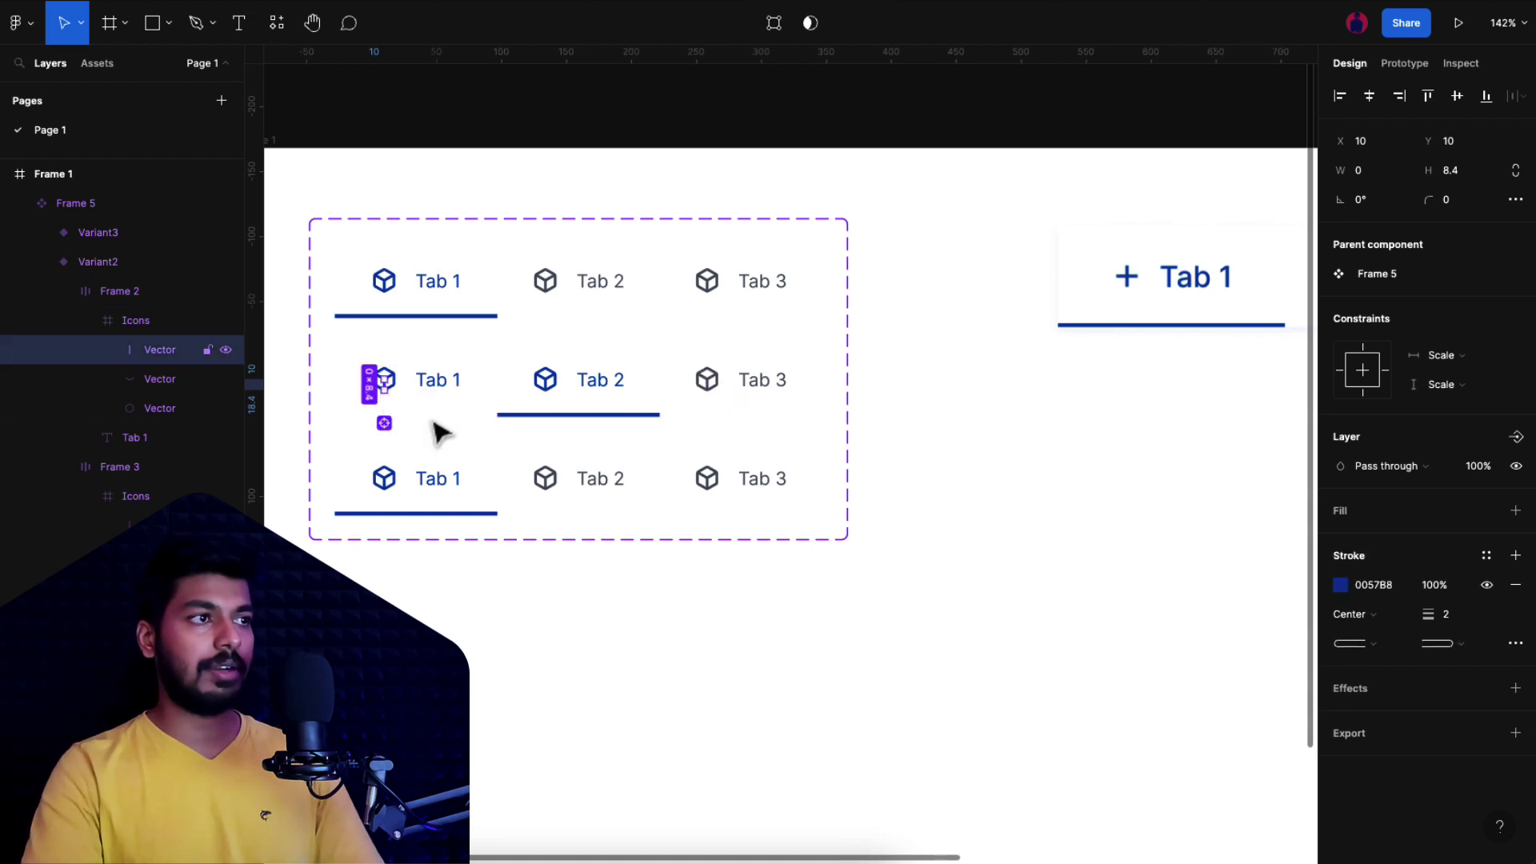
key(ctrl+a)
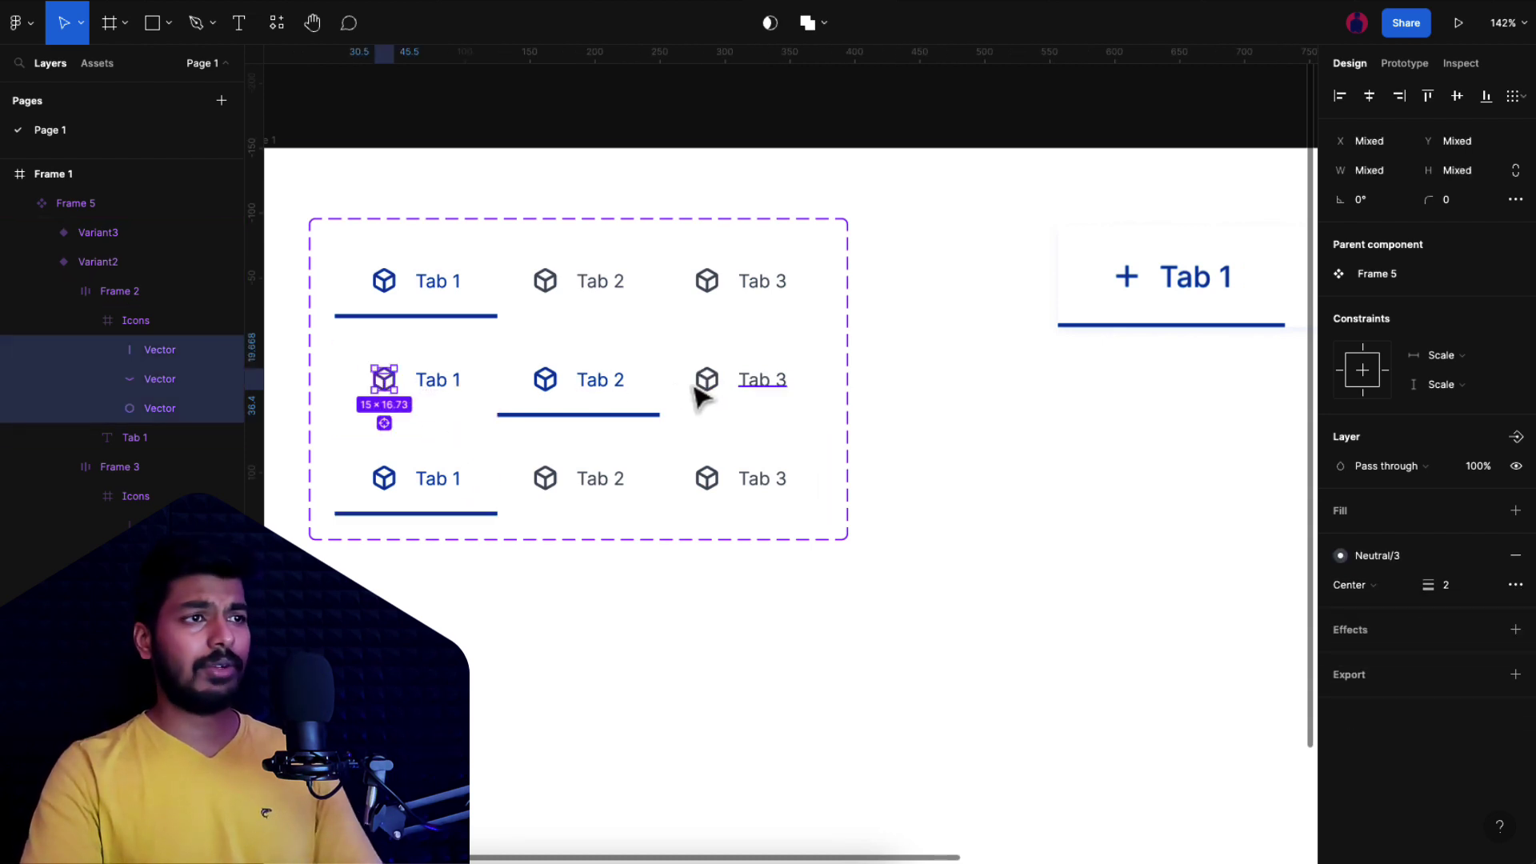
click(760, 380)
click(422, 376)
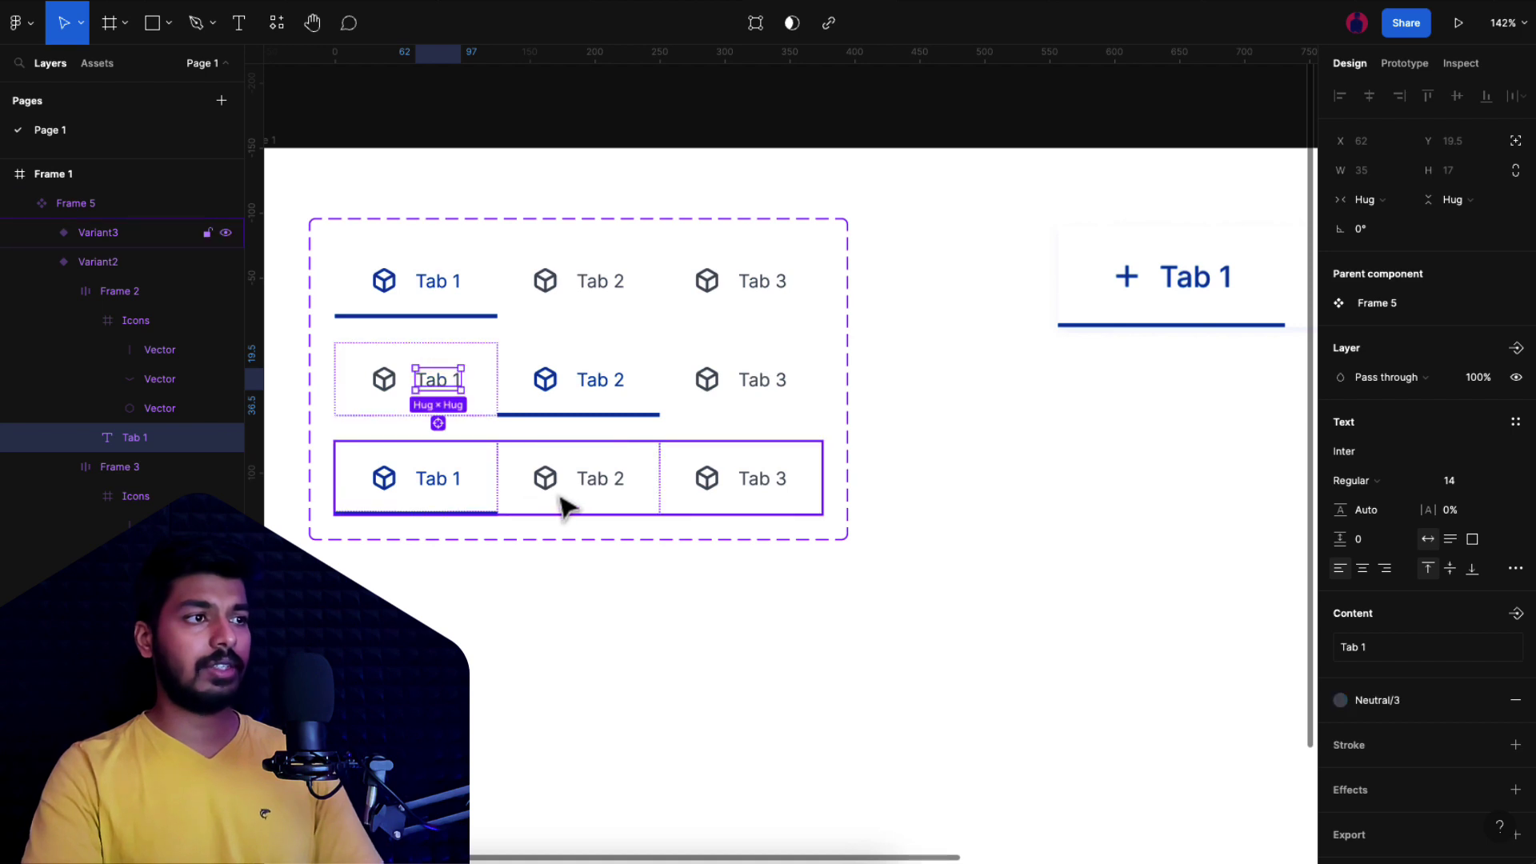
Step: Right-align the bottom variant's Selected bar so it sits under Tab 3
click(436, 482)
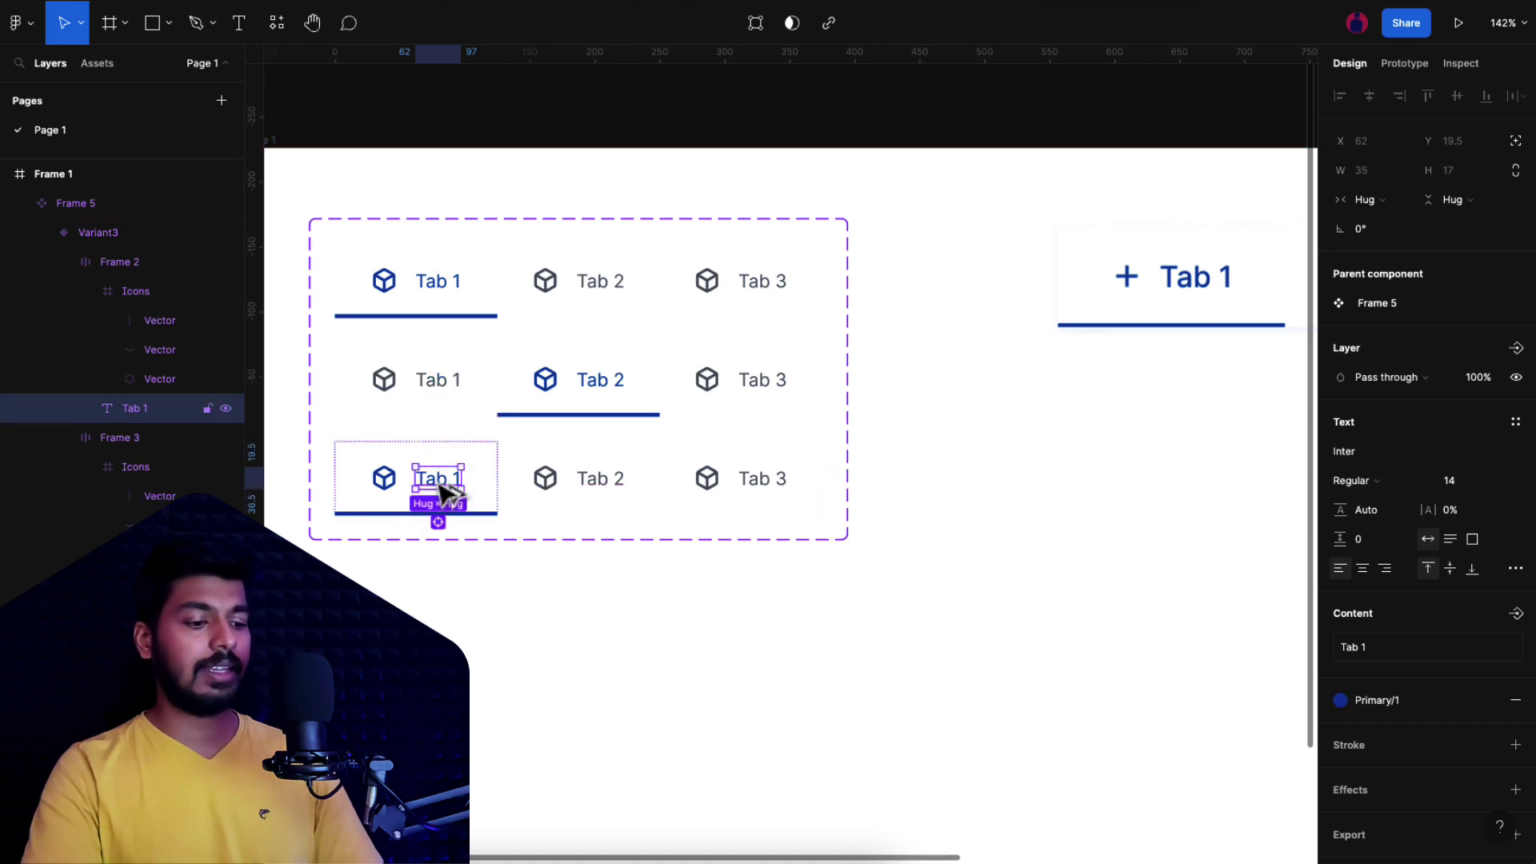
click(388, 494)
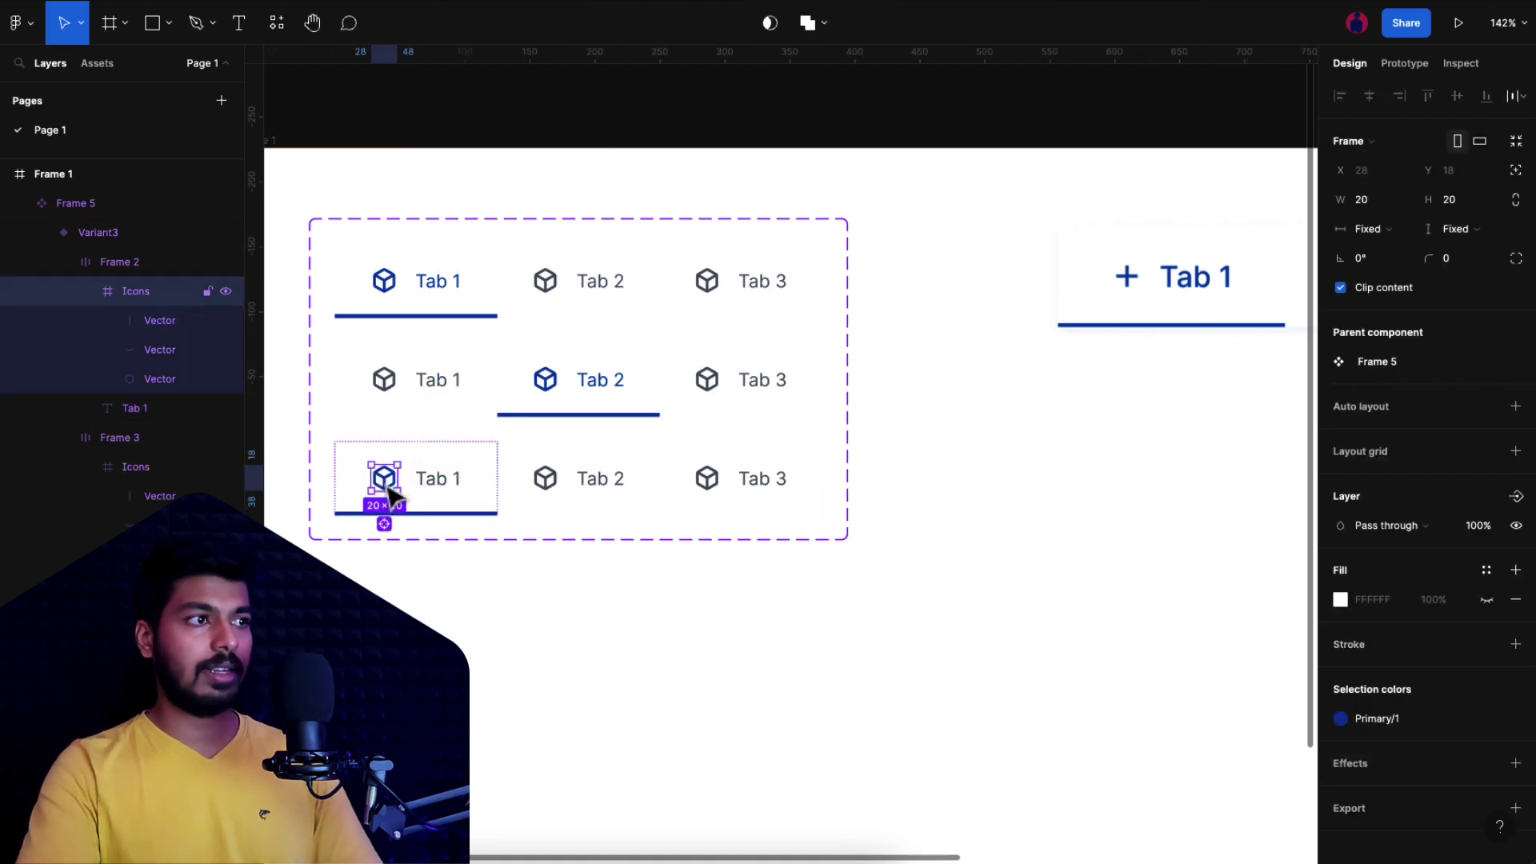
click(440, 512)
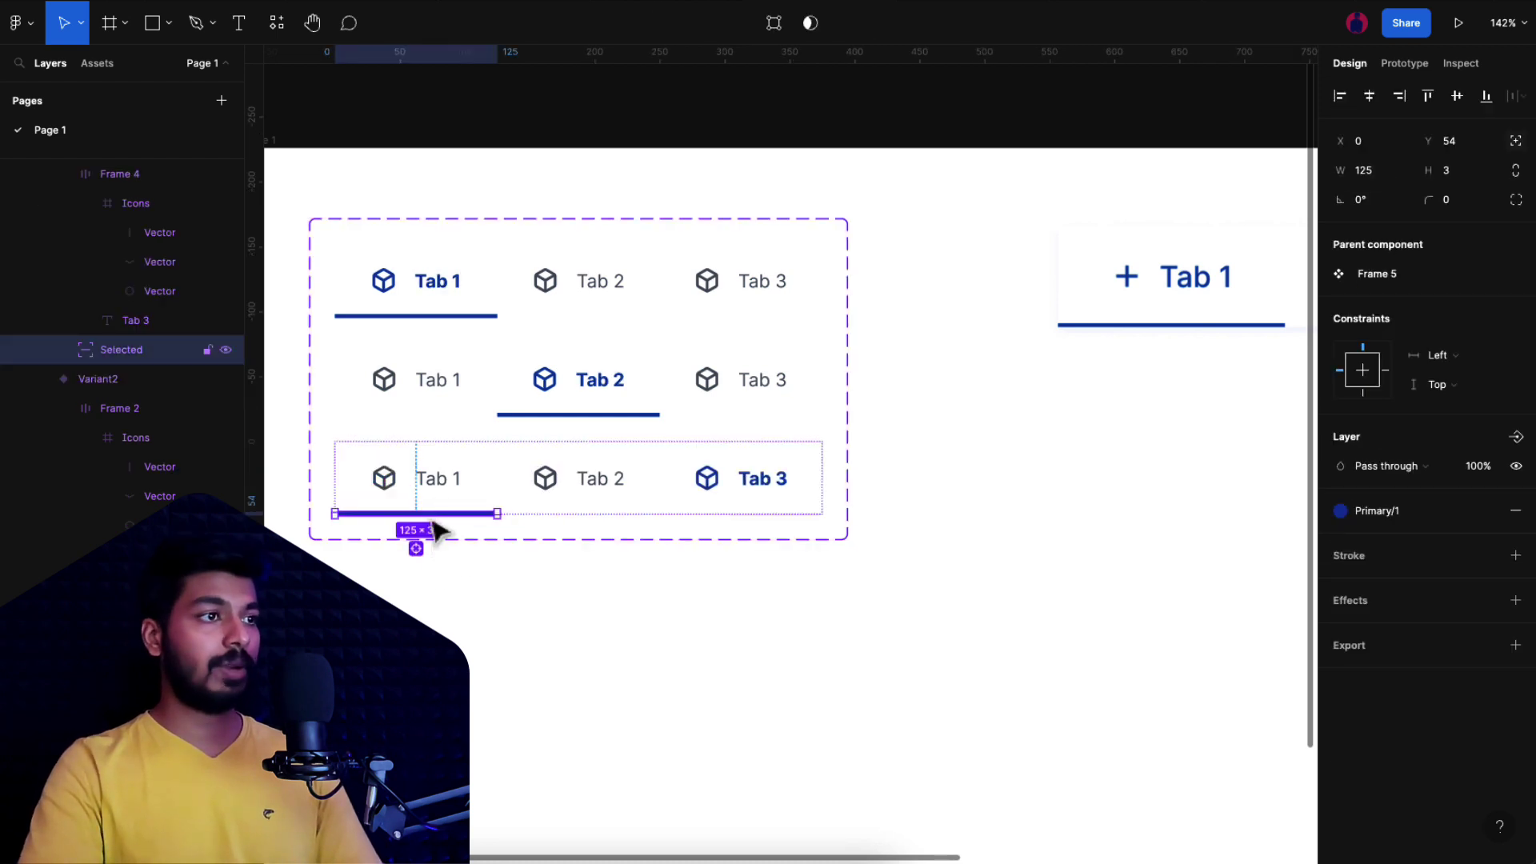
click(1399, 96)
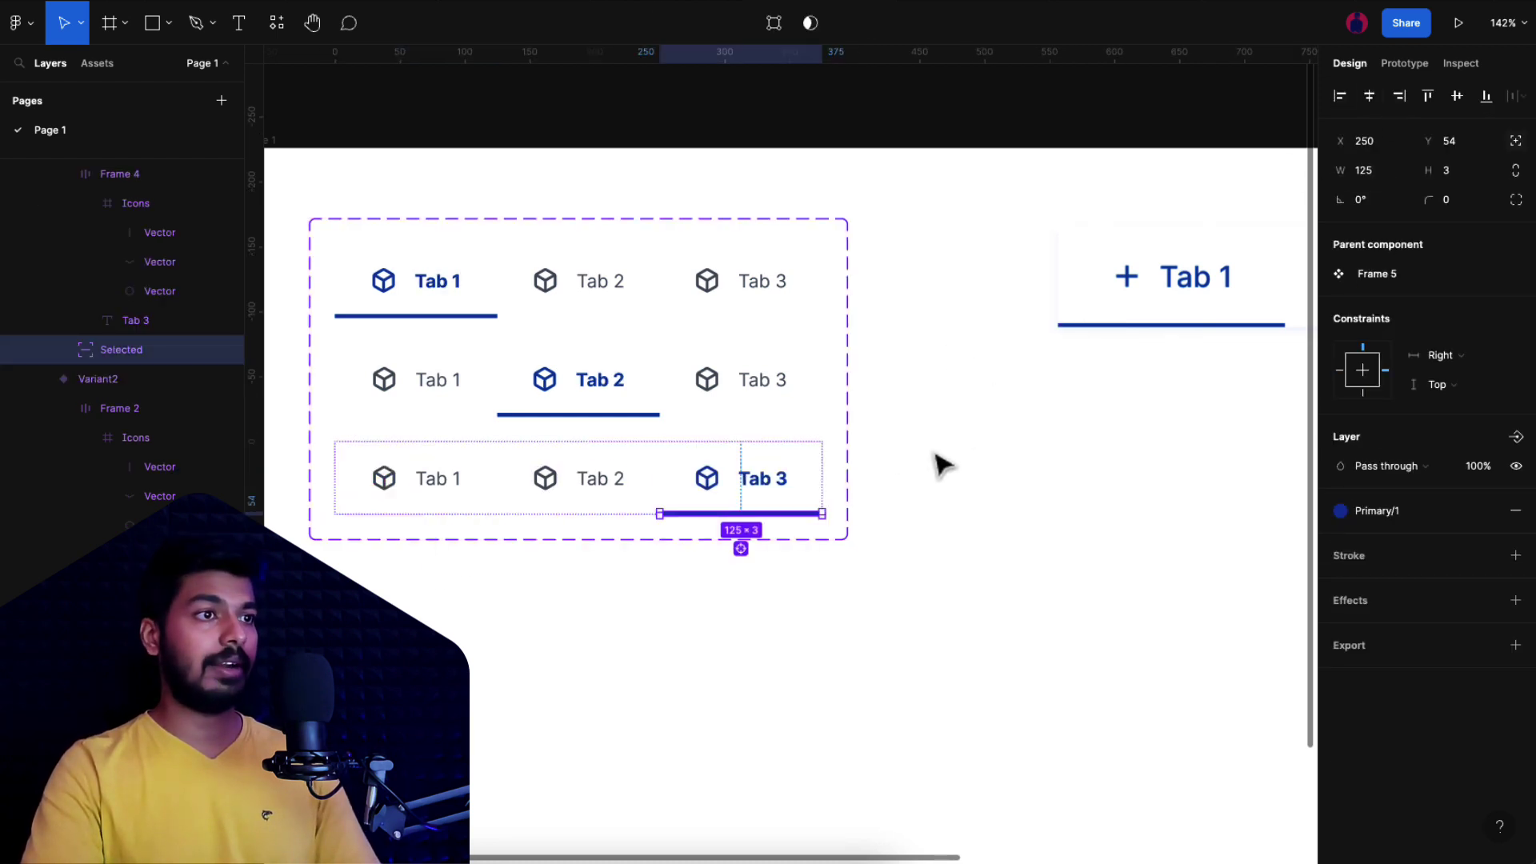
click(937, 464)
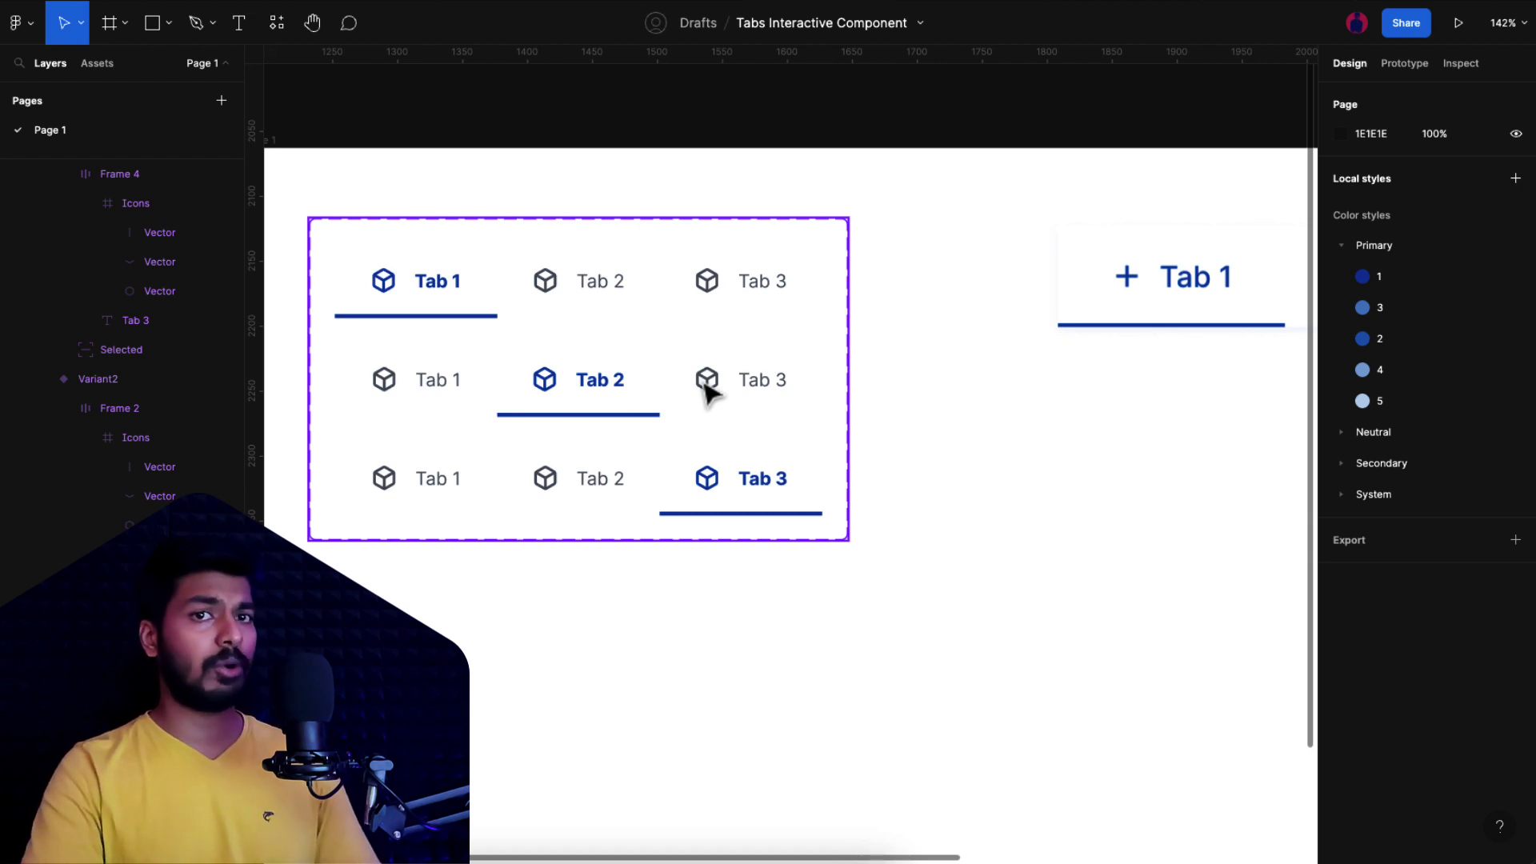
Step: Link the top variant's Tab 2 and Tab 3 to the middle and bottom variants, On click, Smart animate
click(1421, 76)
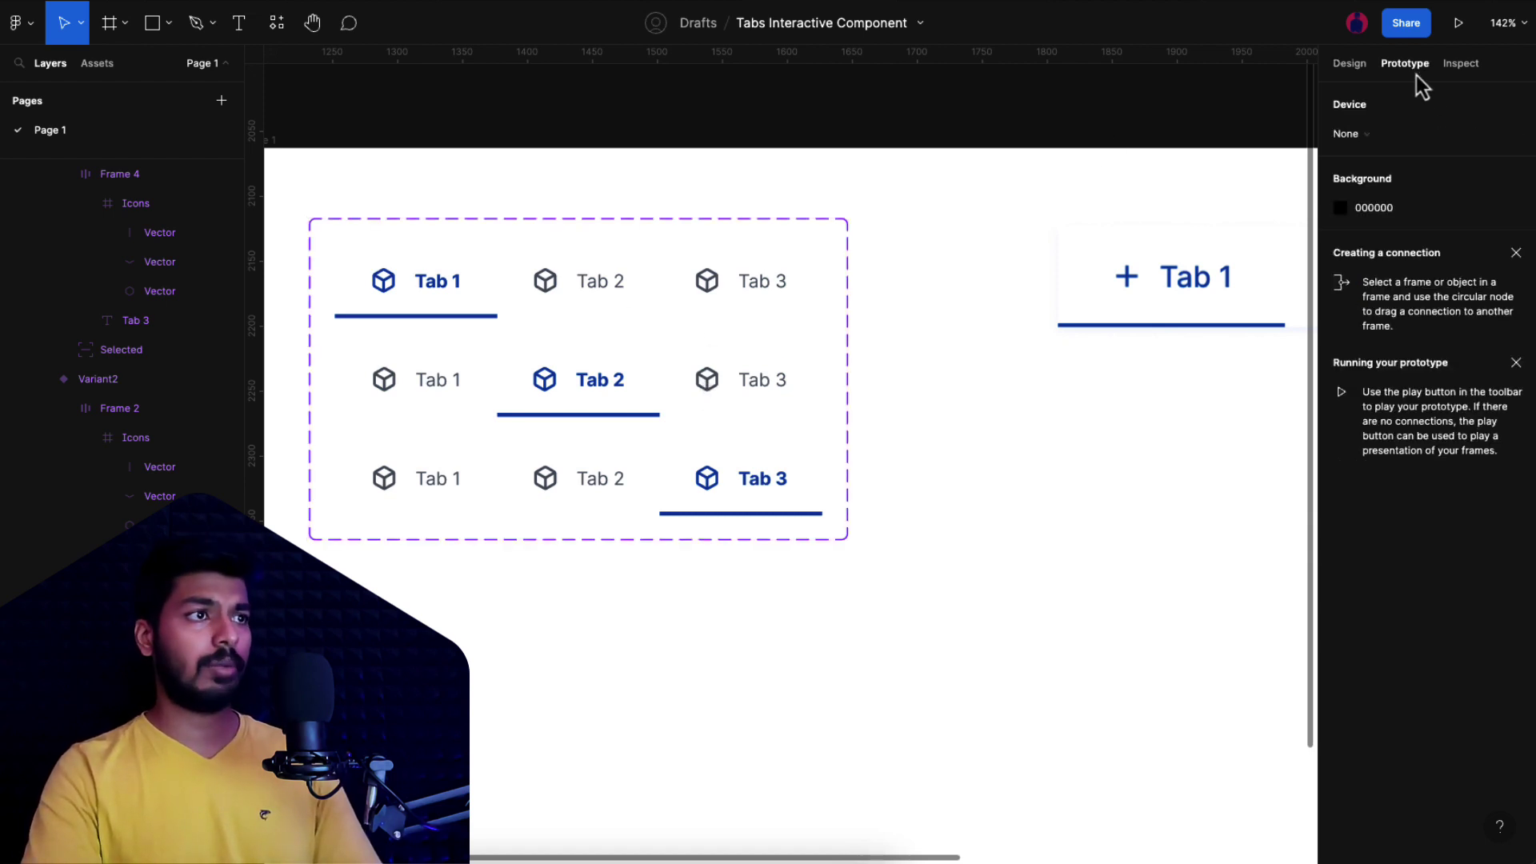
click(616, 306)
click(614, 304)
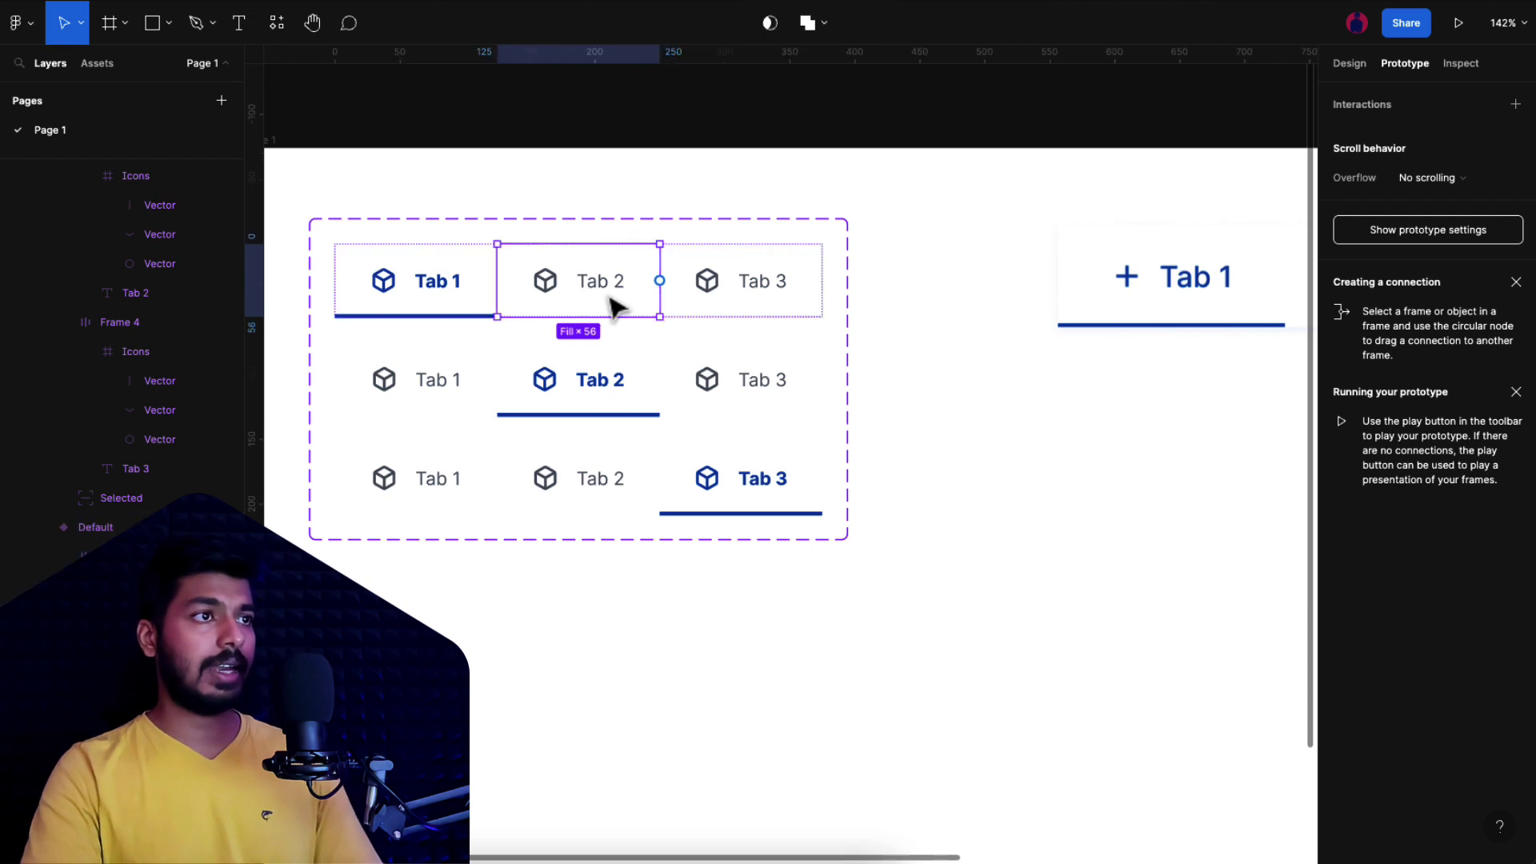
drag(661, 282, 612, 420)
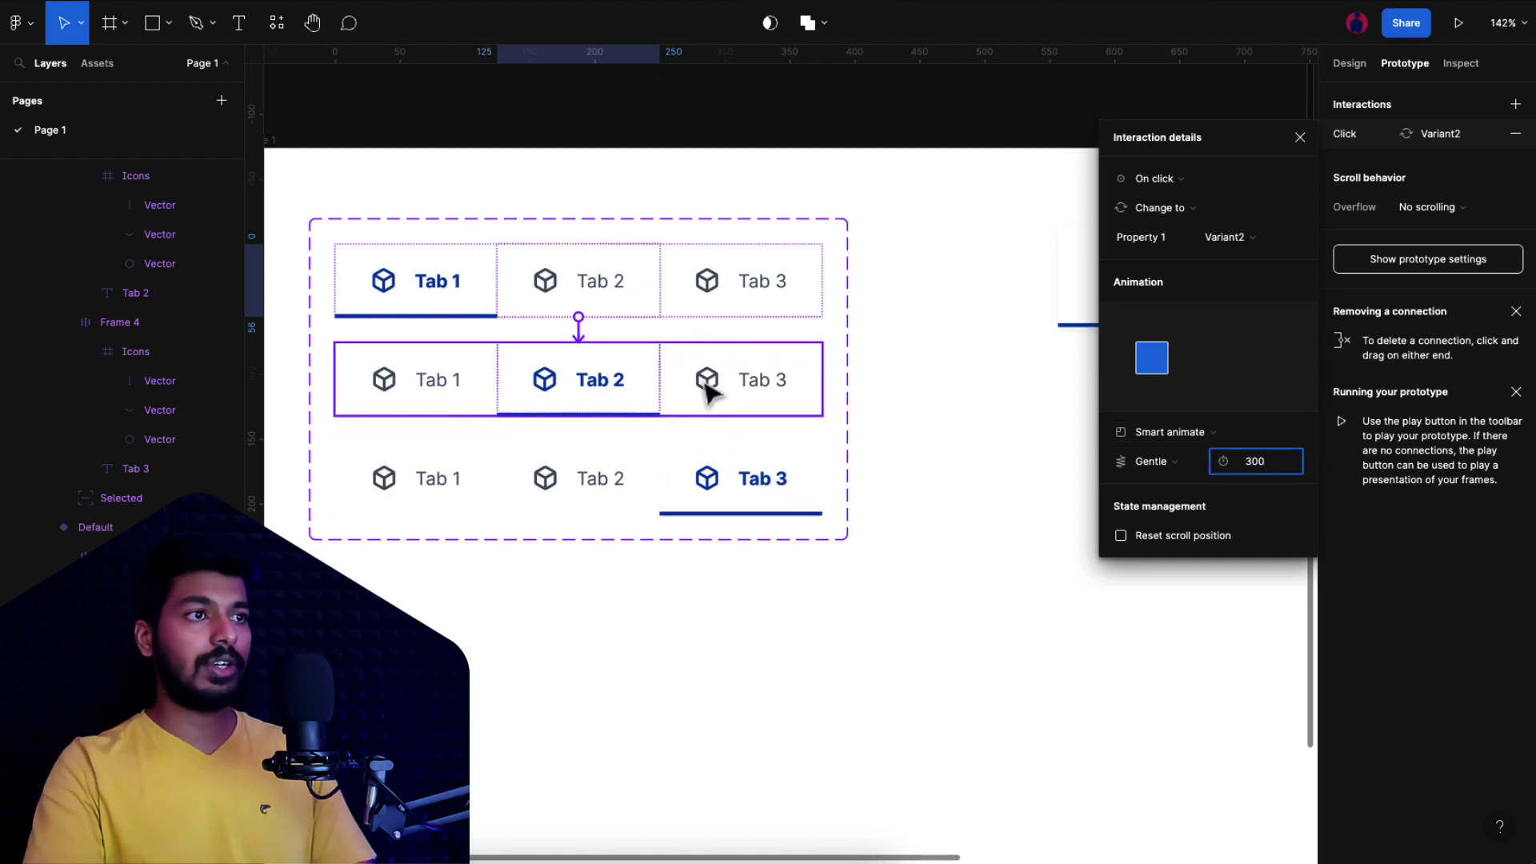
click(797, 308)
drag(823, 284, 748, 484)
Step: Link the middle variant's Tab 1 and Tab 3 to the top and bottom variants
click(418, 404)
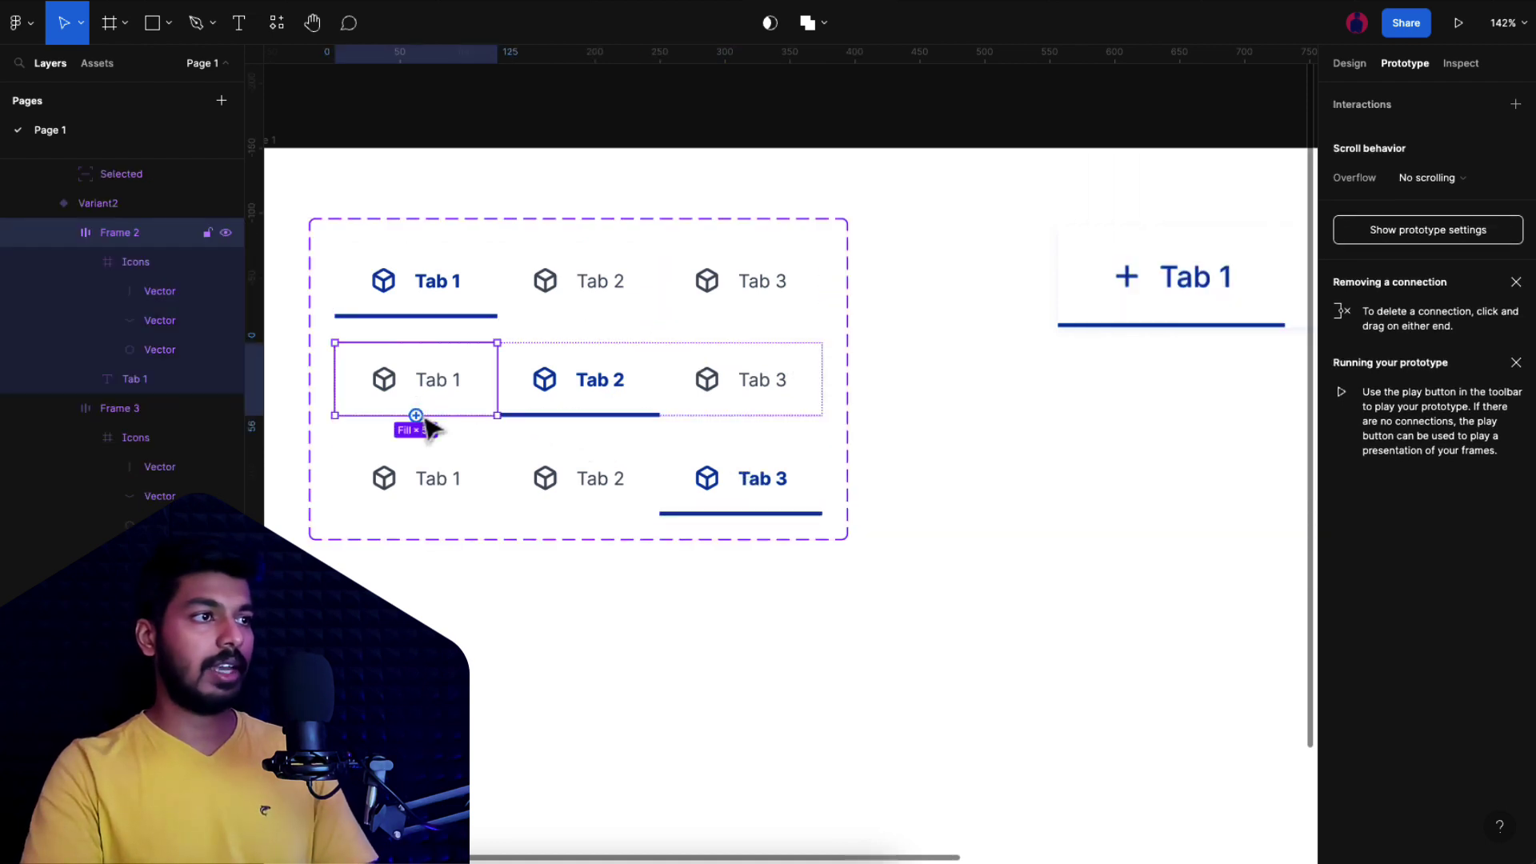
drag(416, 415, 524, 308)
click(748, 368)
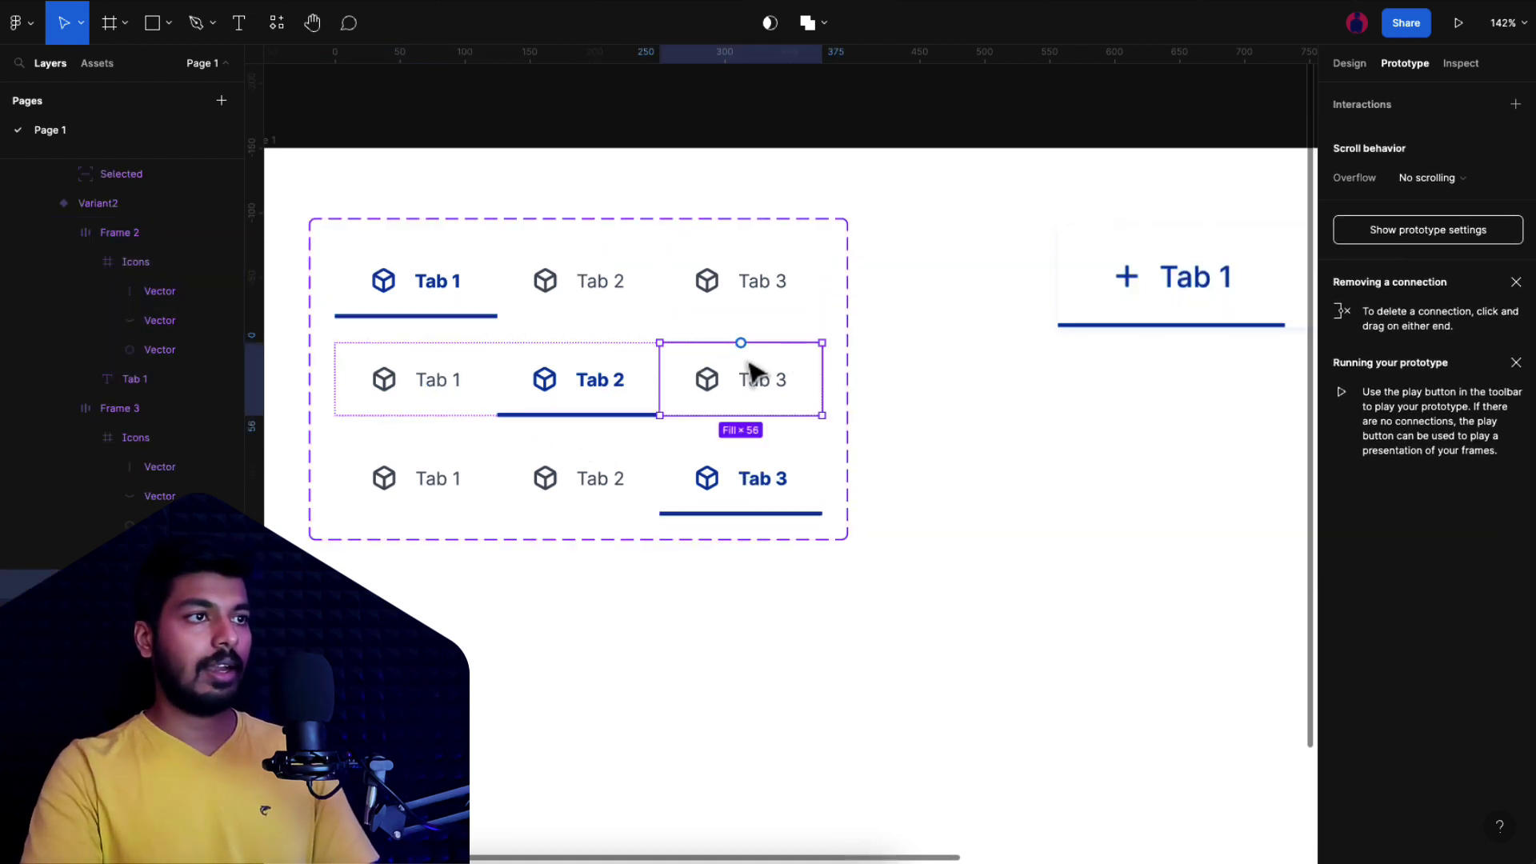
drag(741, 344, 710, 480)
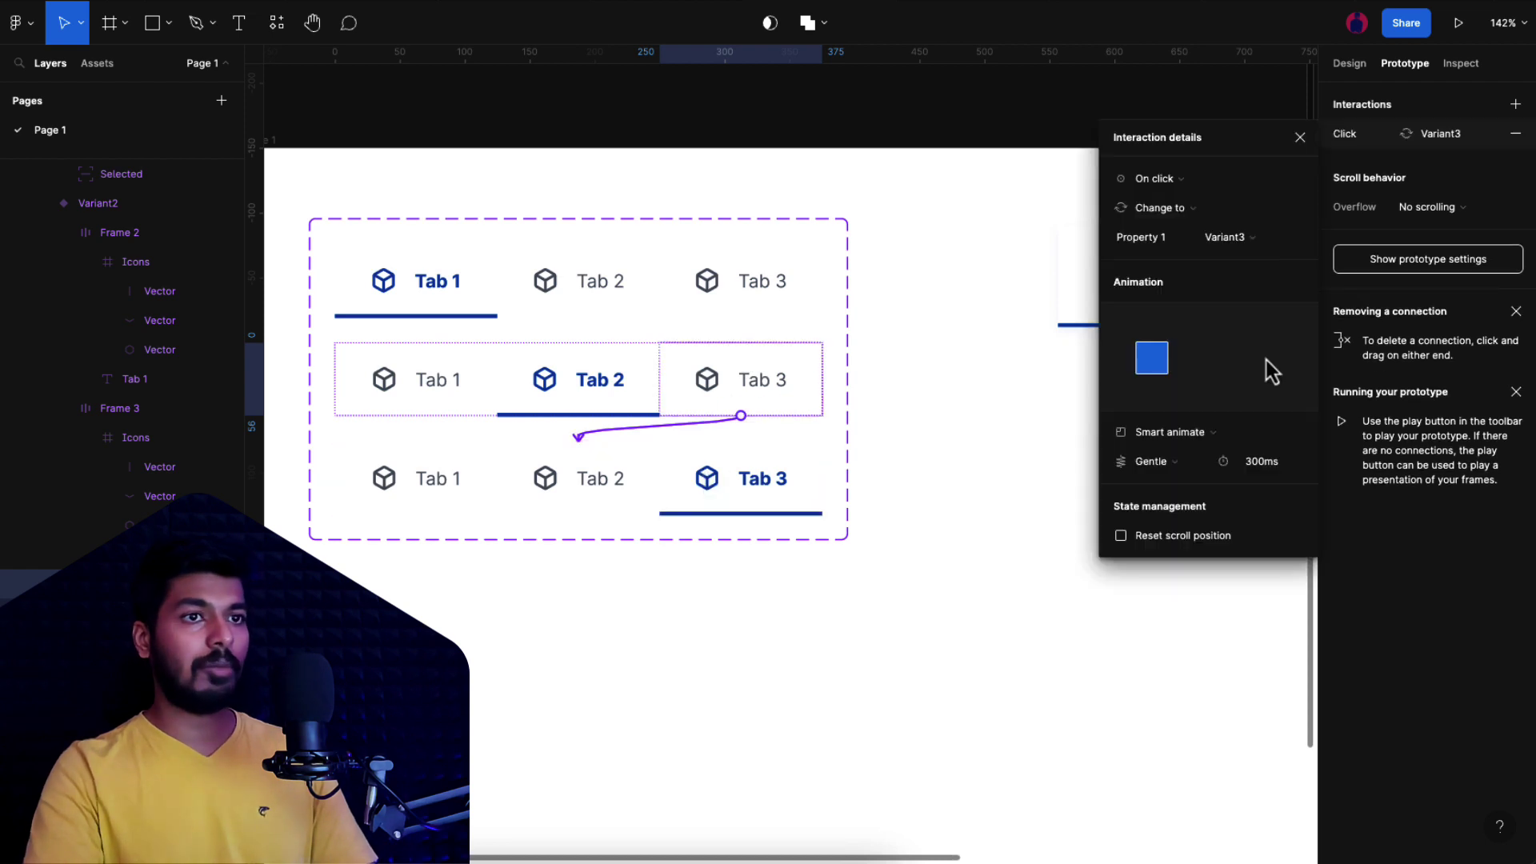
Step: Link the bottom variant's Tab 1 and Tab 2 to the top and middle variants
click(415, 482)
click(415, 482)
drag(416, 441, 457, 308)
click(530, 464)
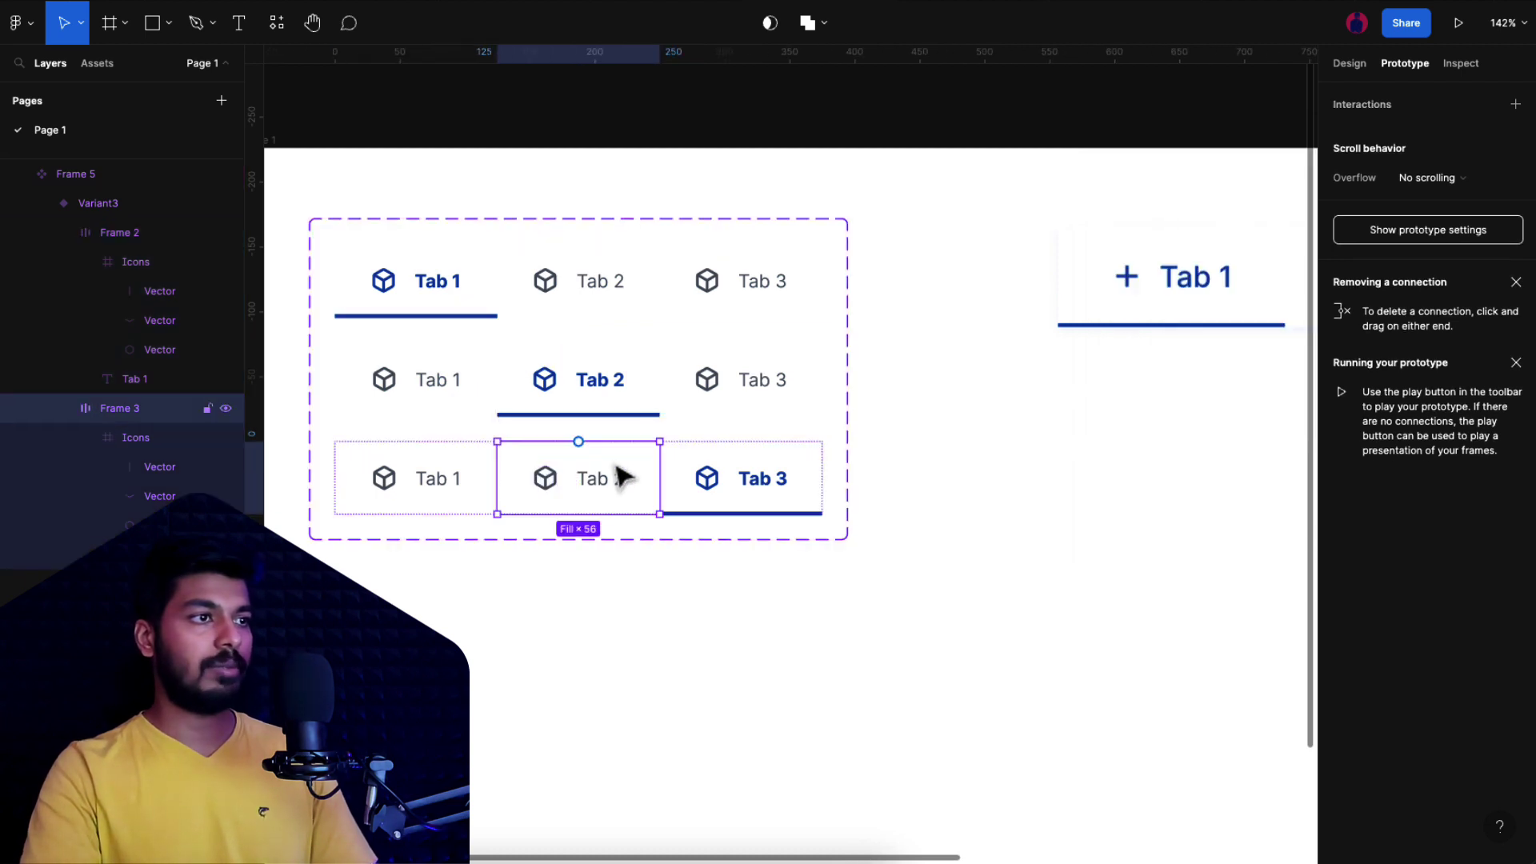
drag(579, 442, 600, 360)
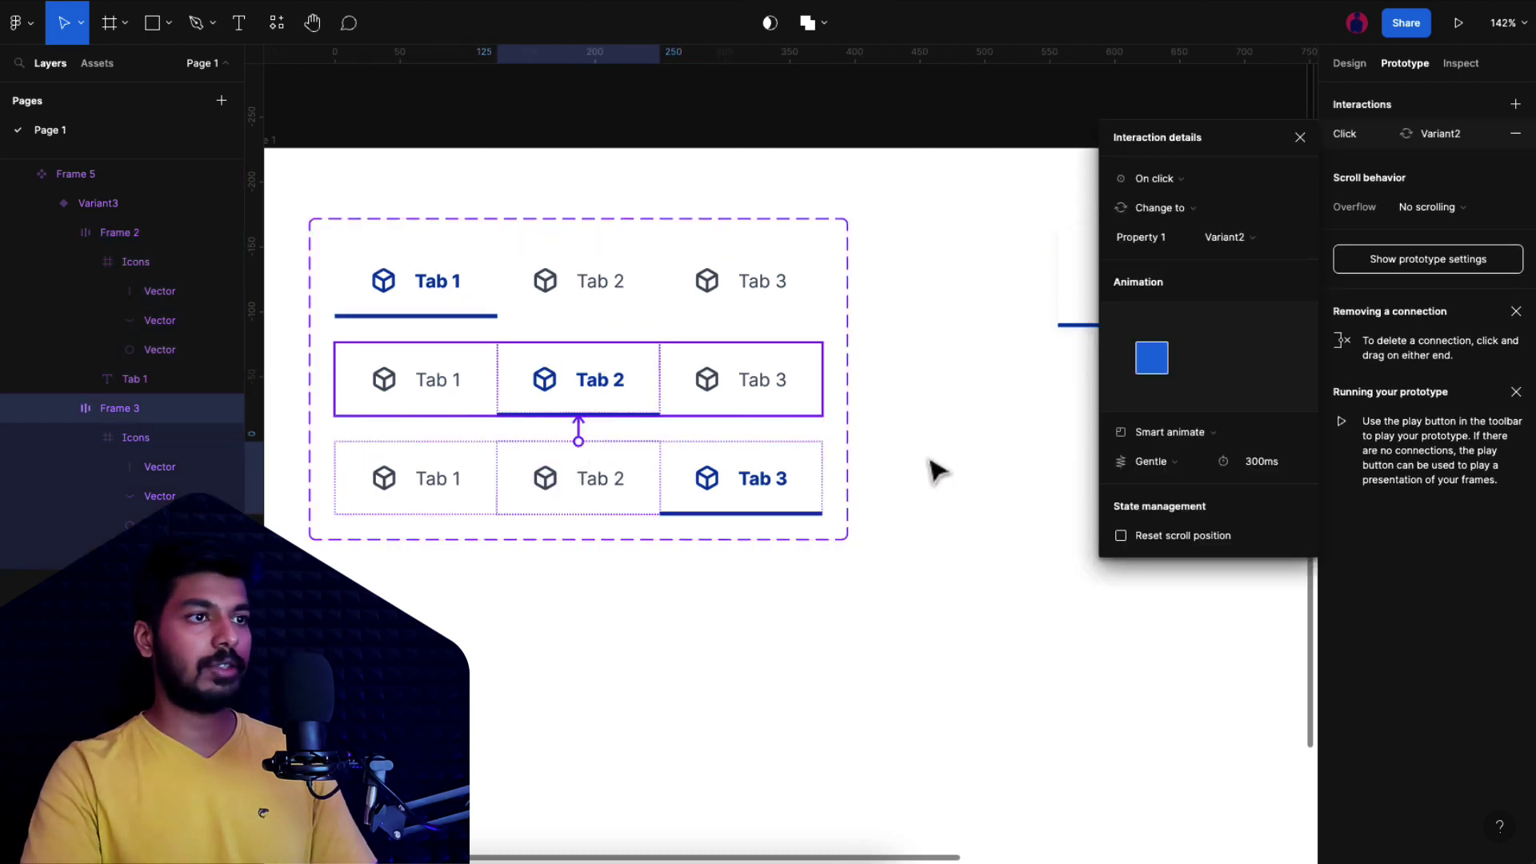
click(960, 479)
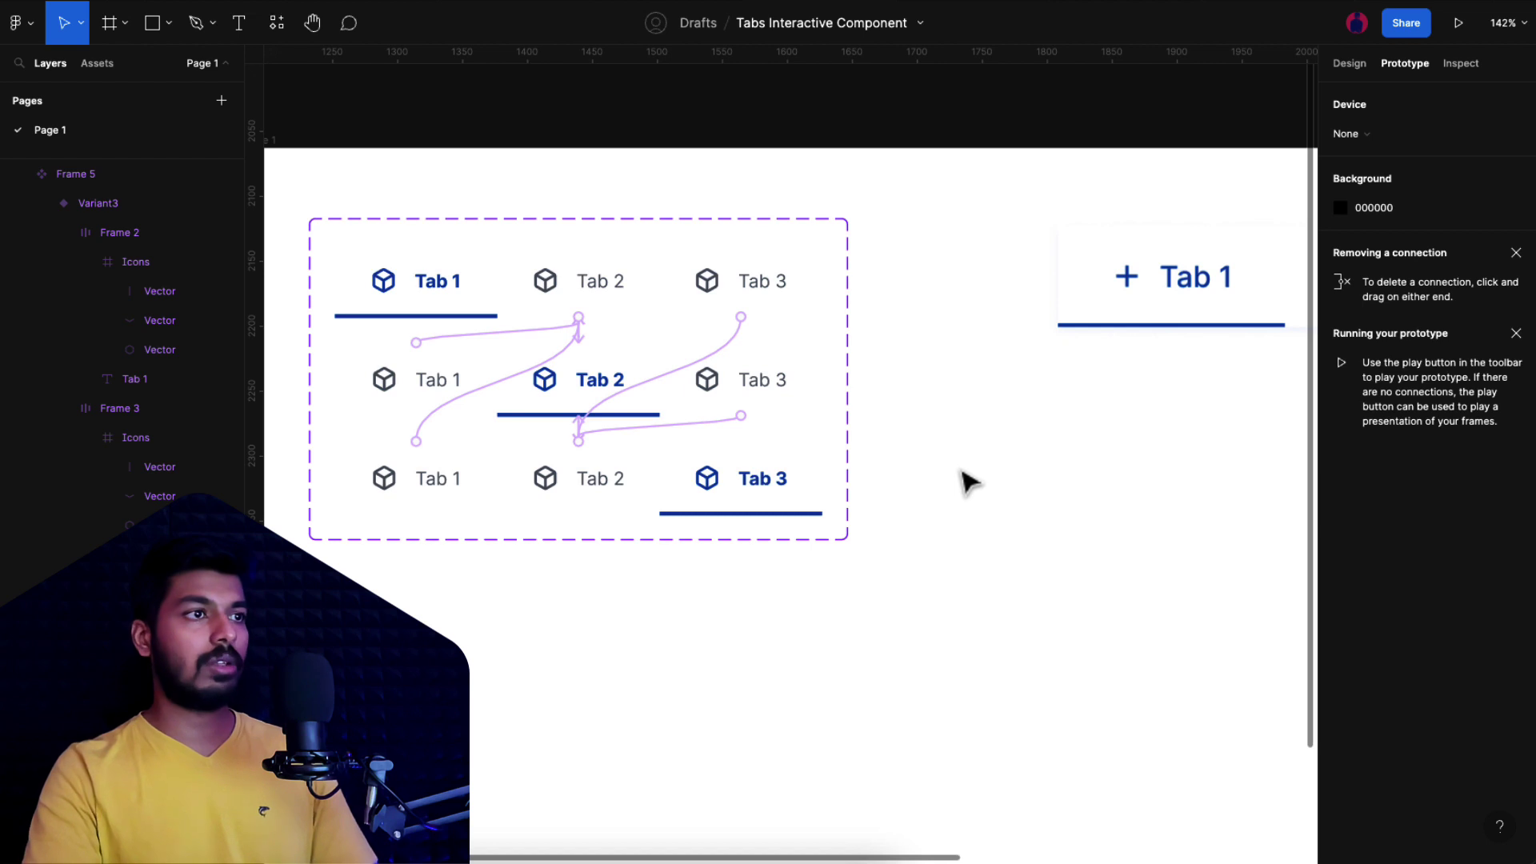
Step: Delete the + Tab 1 sample frame and draw a new 743×405 Frame 6
click(1140, 318)
key(Delete)
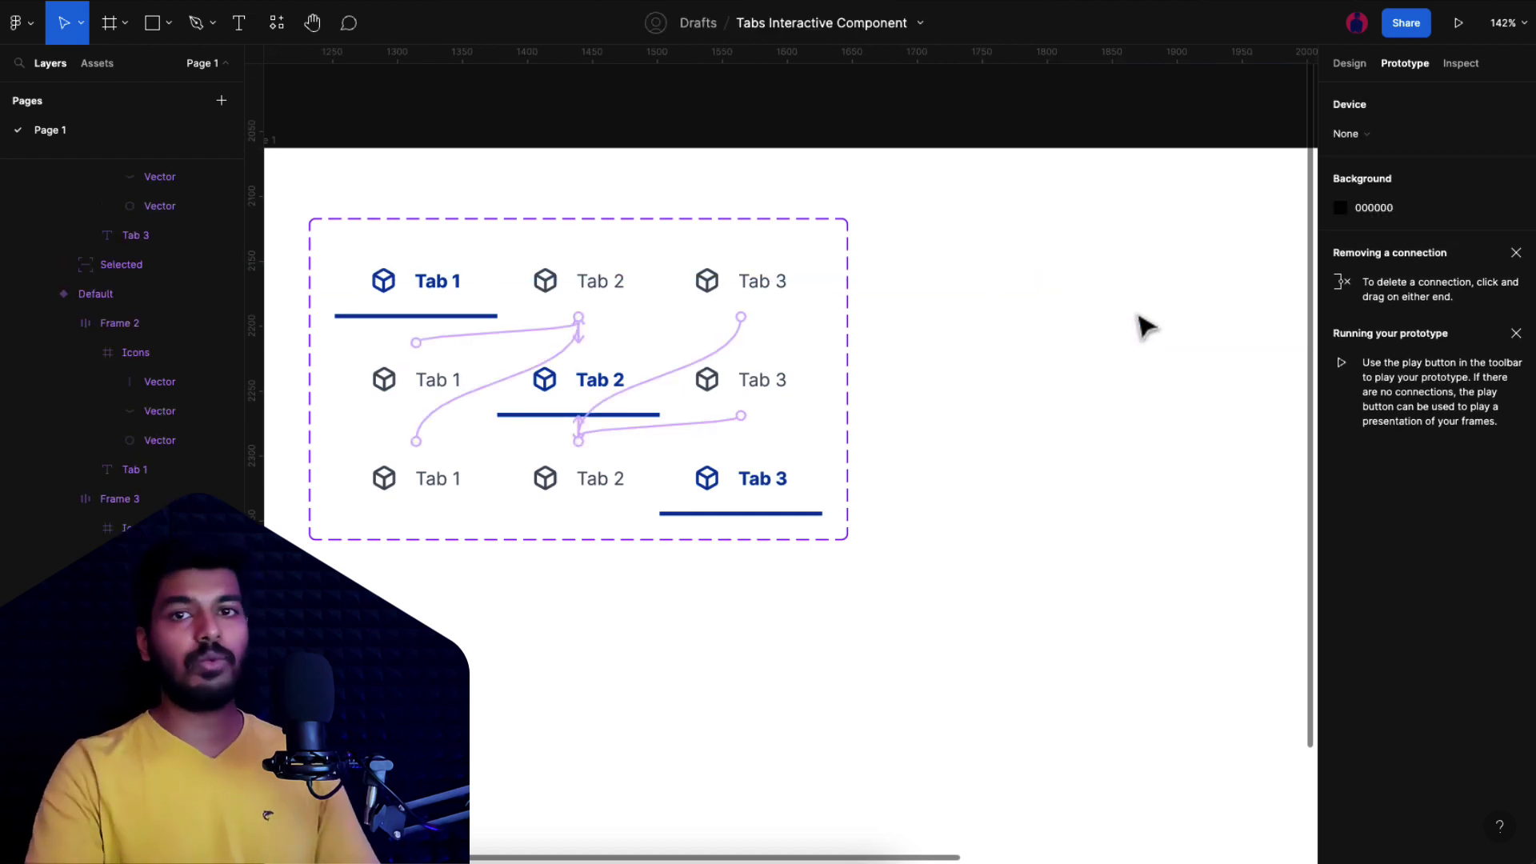
scroll(1146, 324, down, 5)
scroll(1143, 324, right, 5)
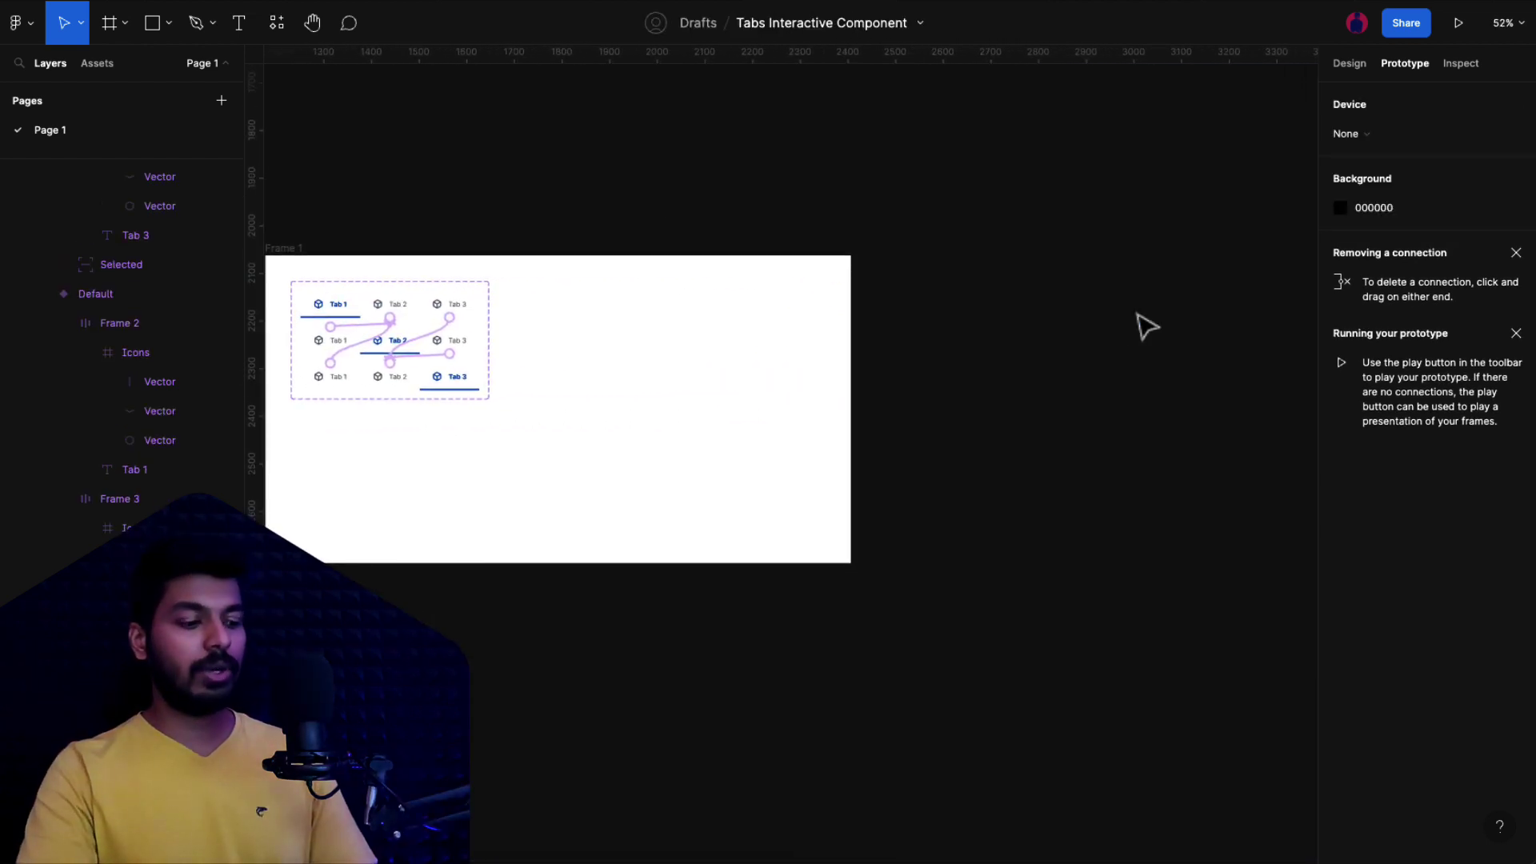
key(f)
drag(886, 255, 1240, 448)
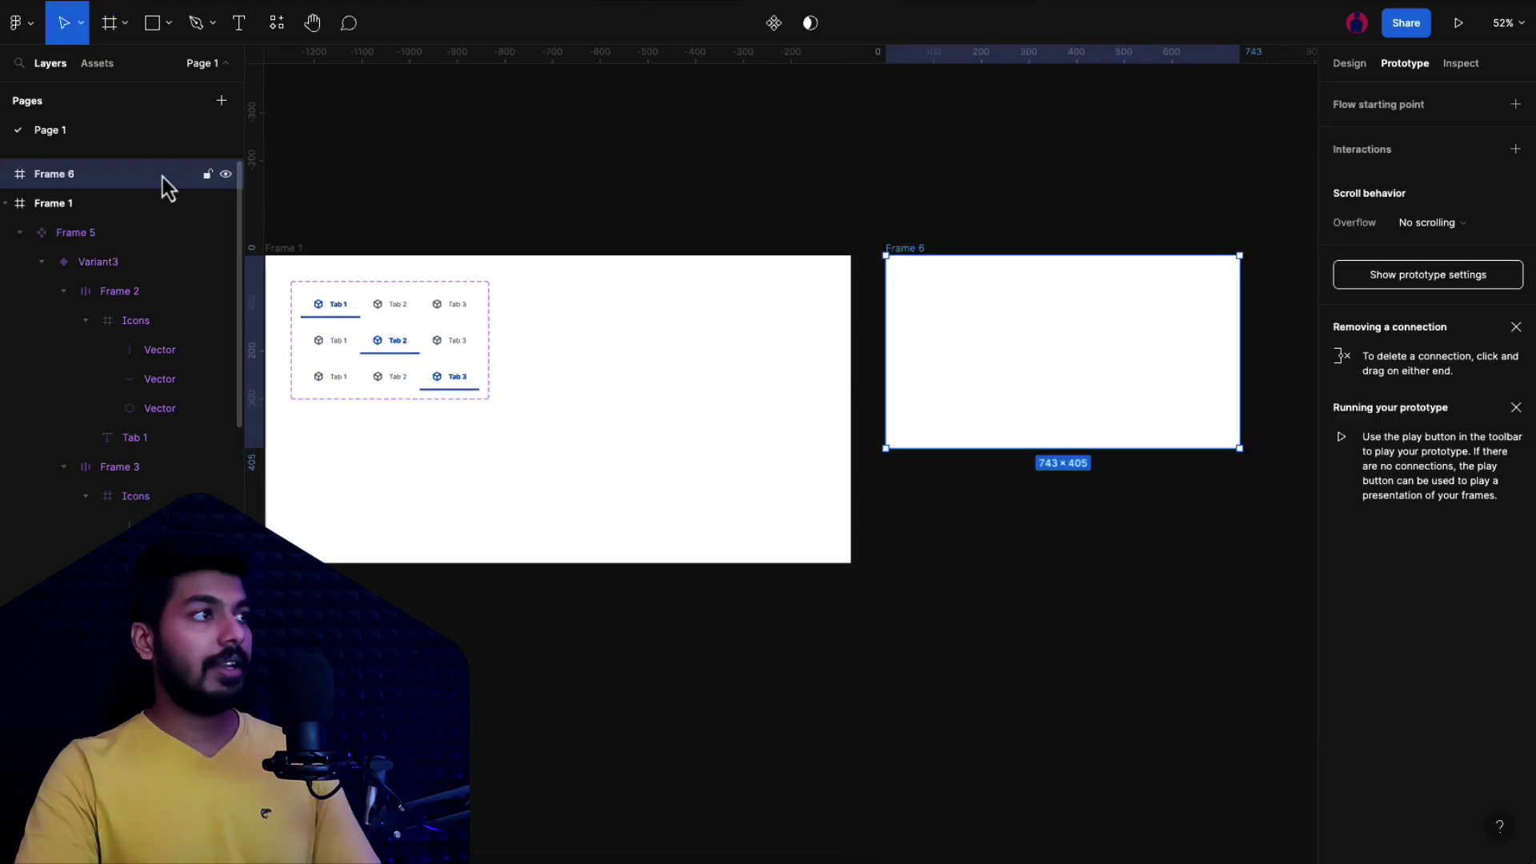
Step: Place an instance of the tabs component from Assets into Frame 6
click(89, 78)
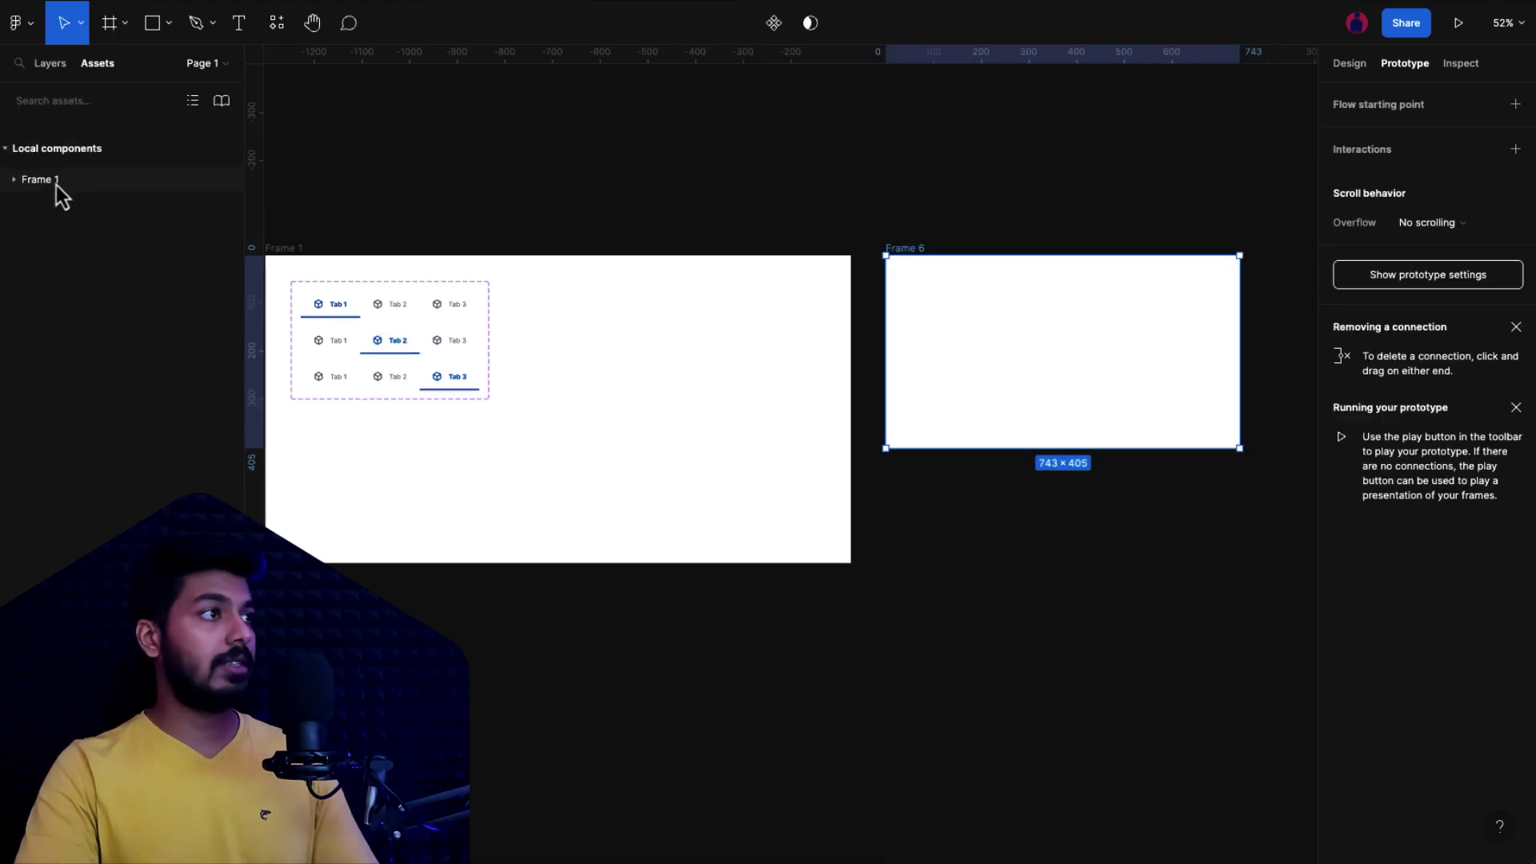
click(16, 181)
click(45, 224)
drag(45, 222, 1022, 302)
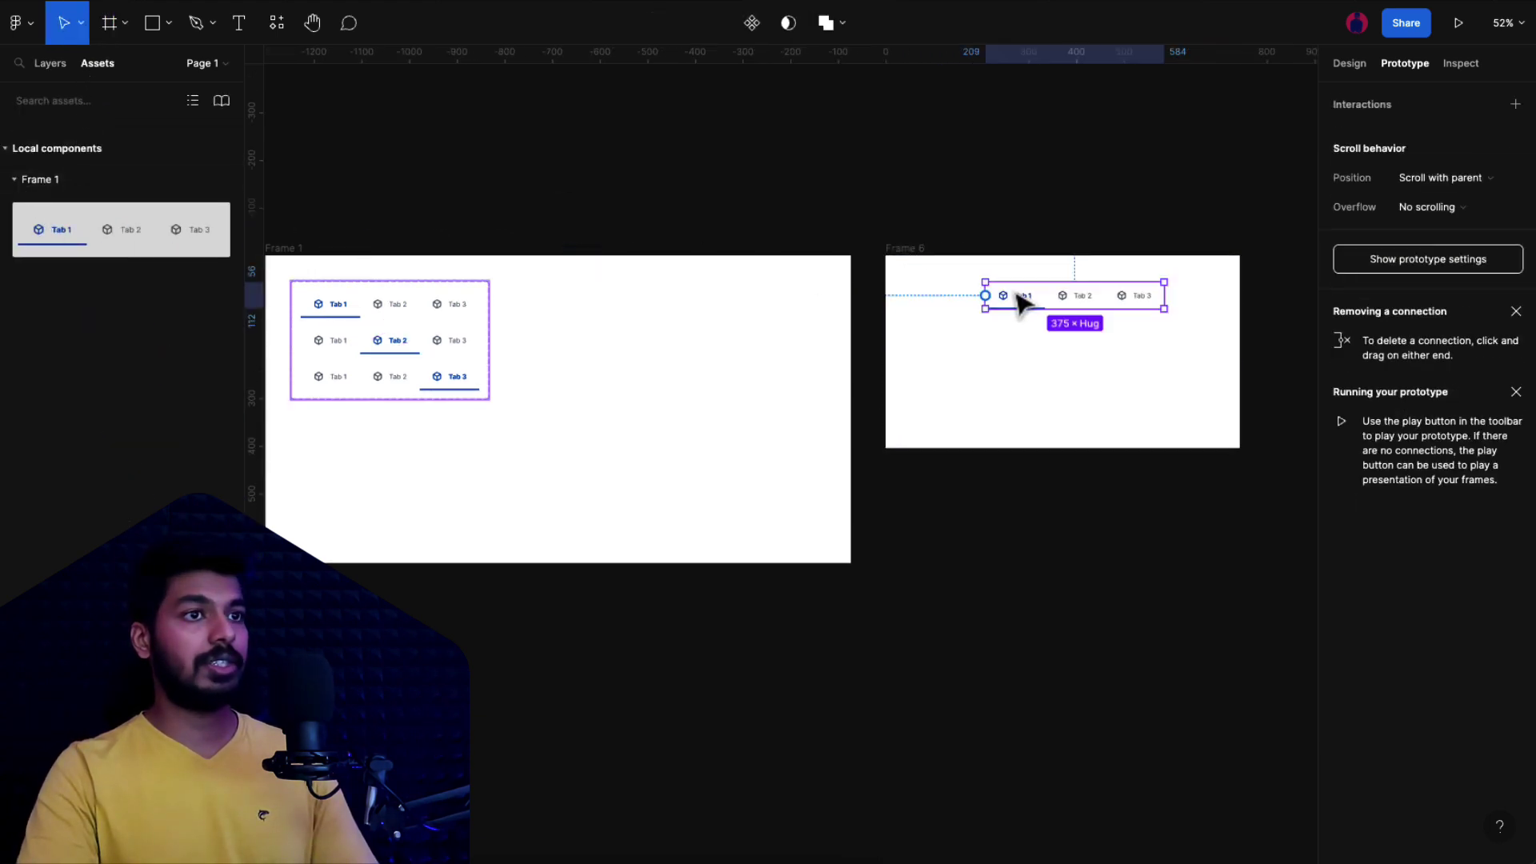
scroll(1046, 315, up, 3)
click(1128, 416)
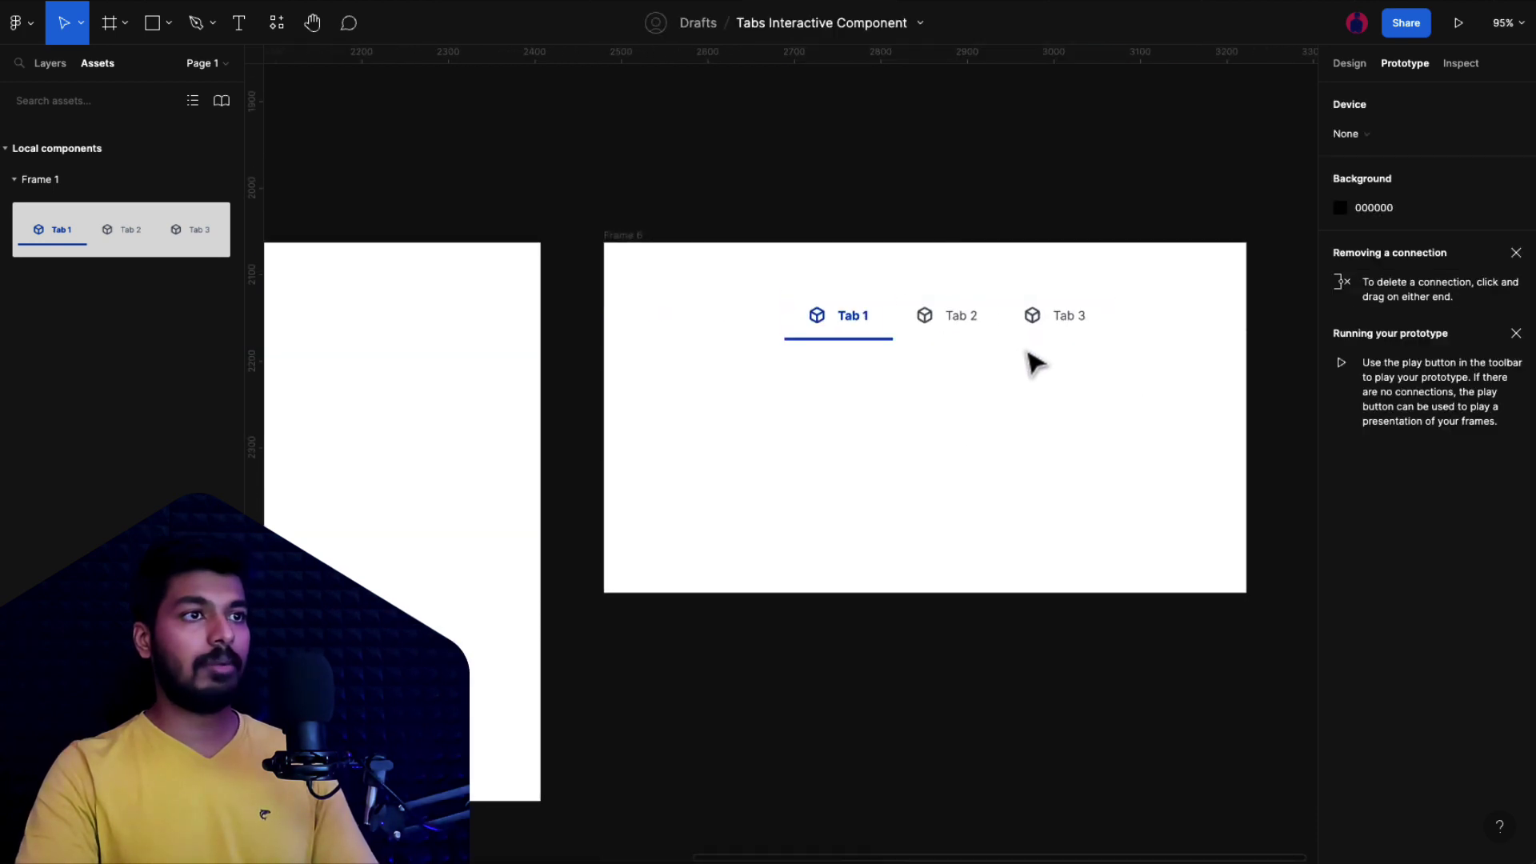
scroll(1024, 352, up, 3)
scroll(1254, 151, down, 1)
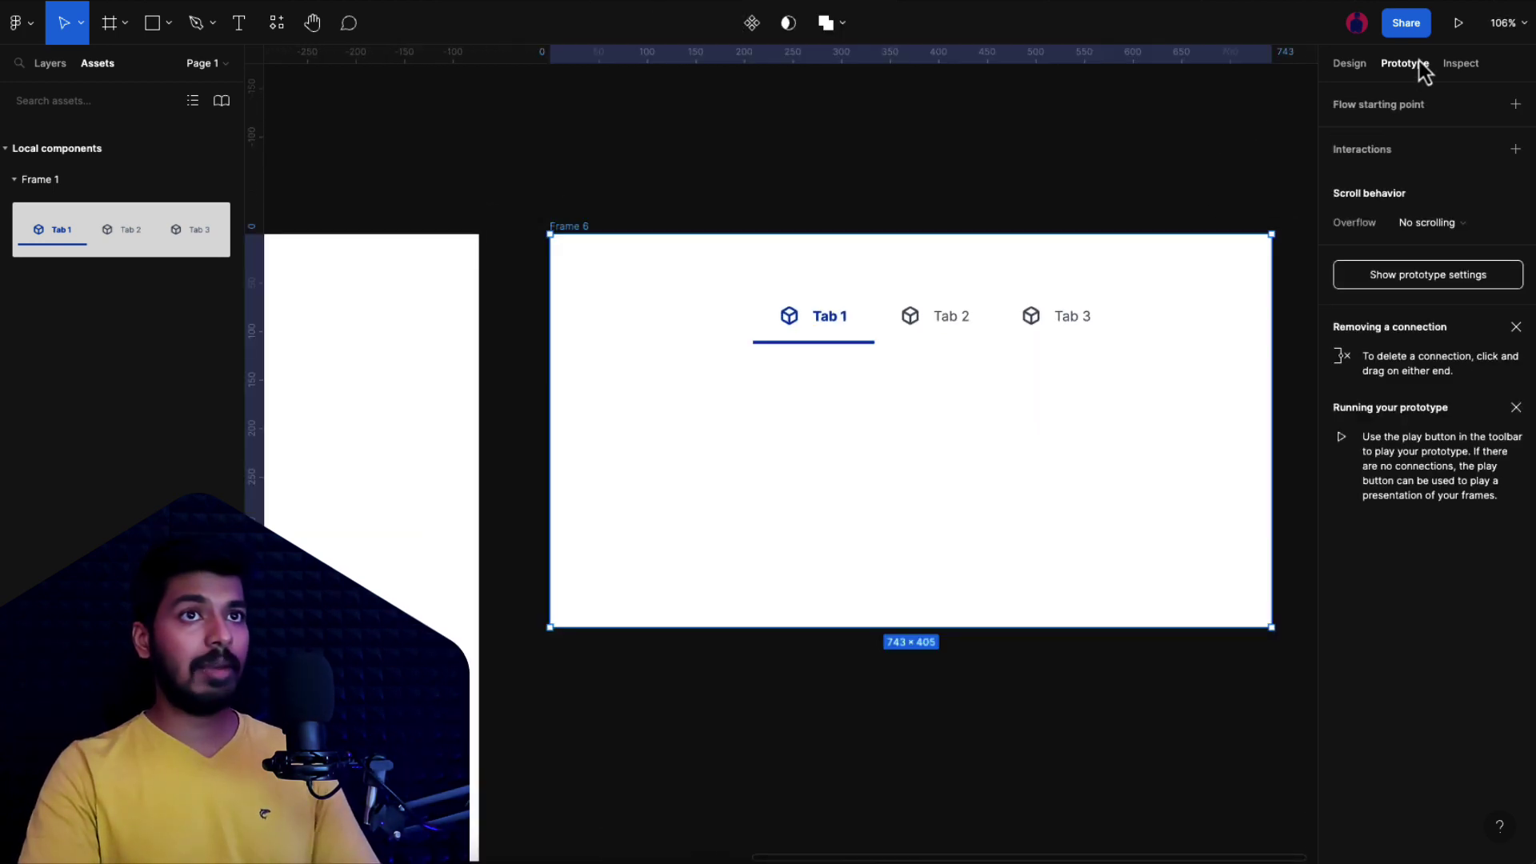
Step: Play the prototype, click through Tab 2, Tab 3 and Tab 1 to test switching, then close it
click(1458, 24)
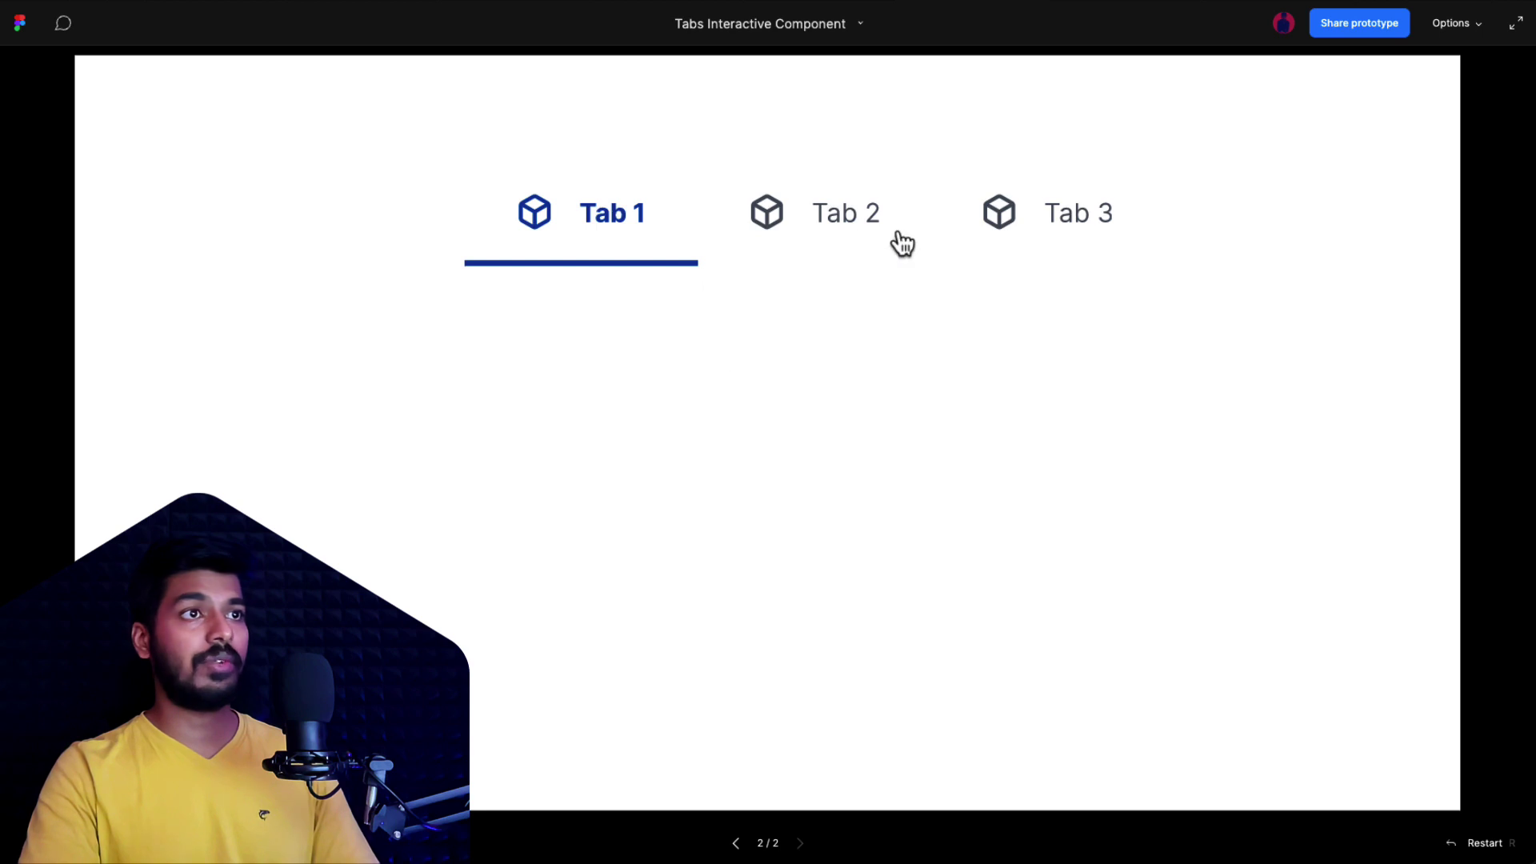
click(804, 250)
click(1026, 248)
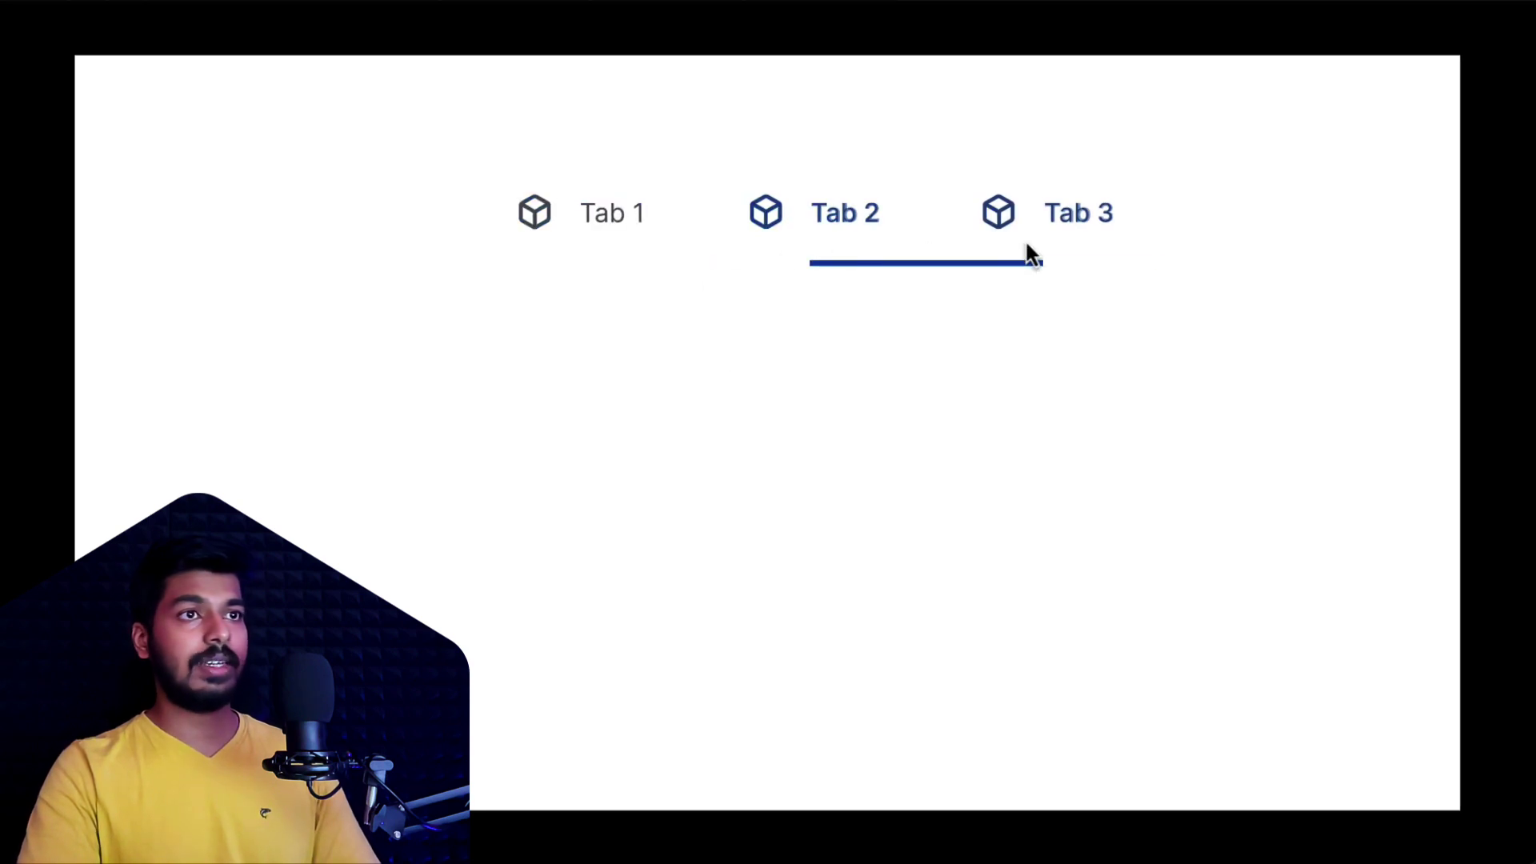
click(820, 247)
click(556, 250)
click(837, 240)
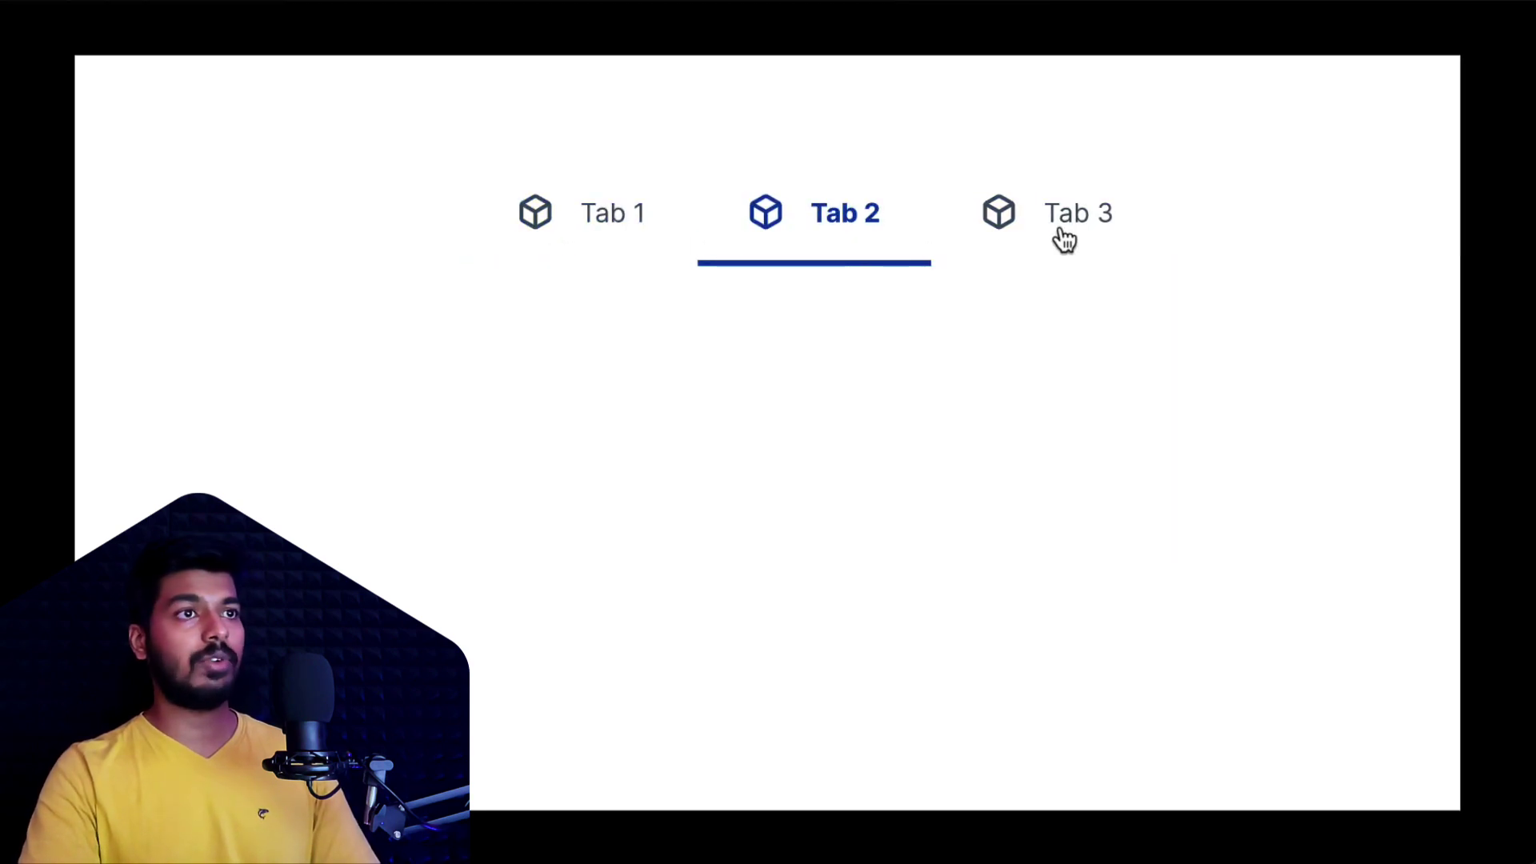
click(1063, 240)
click(617, 242)
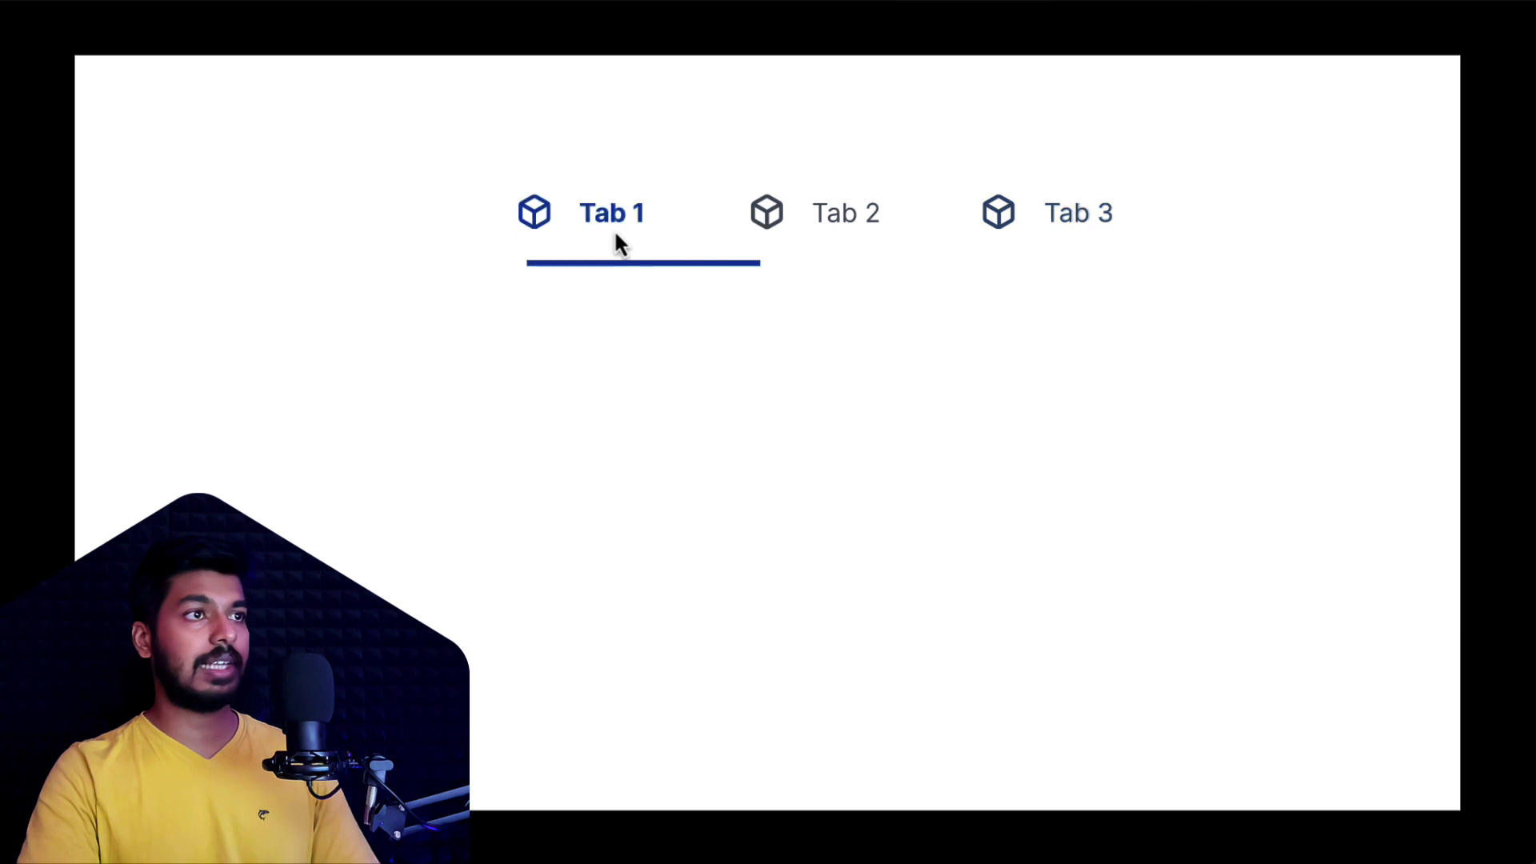
click(851, 246)
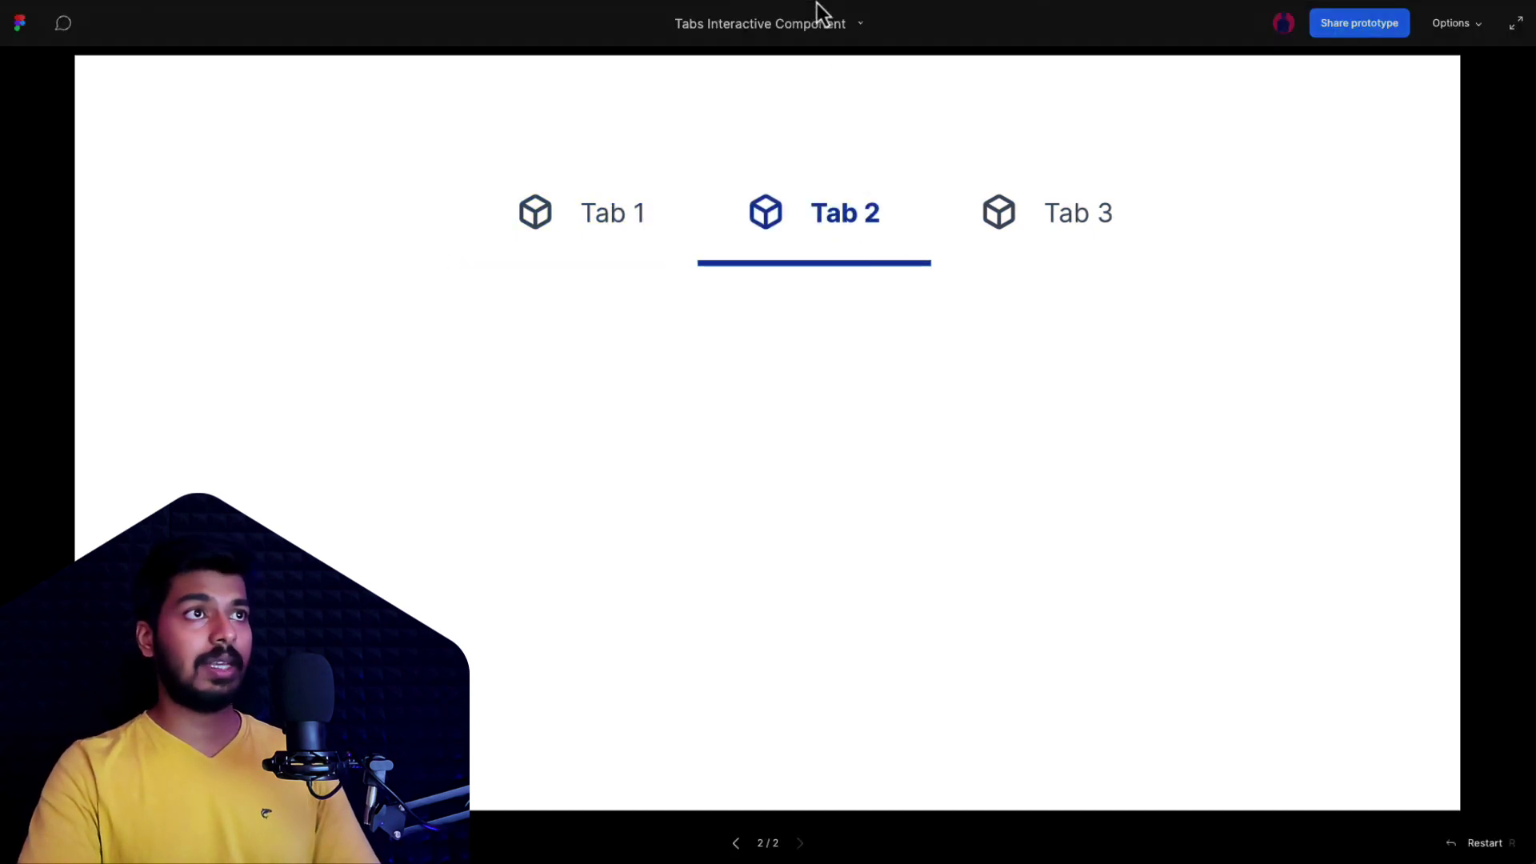
key(ctrl+w)
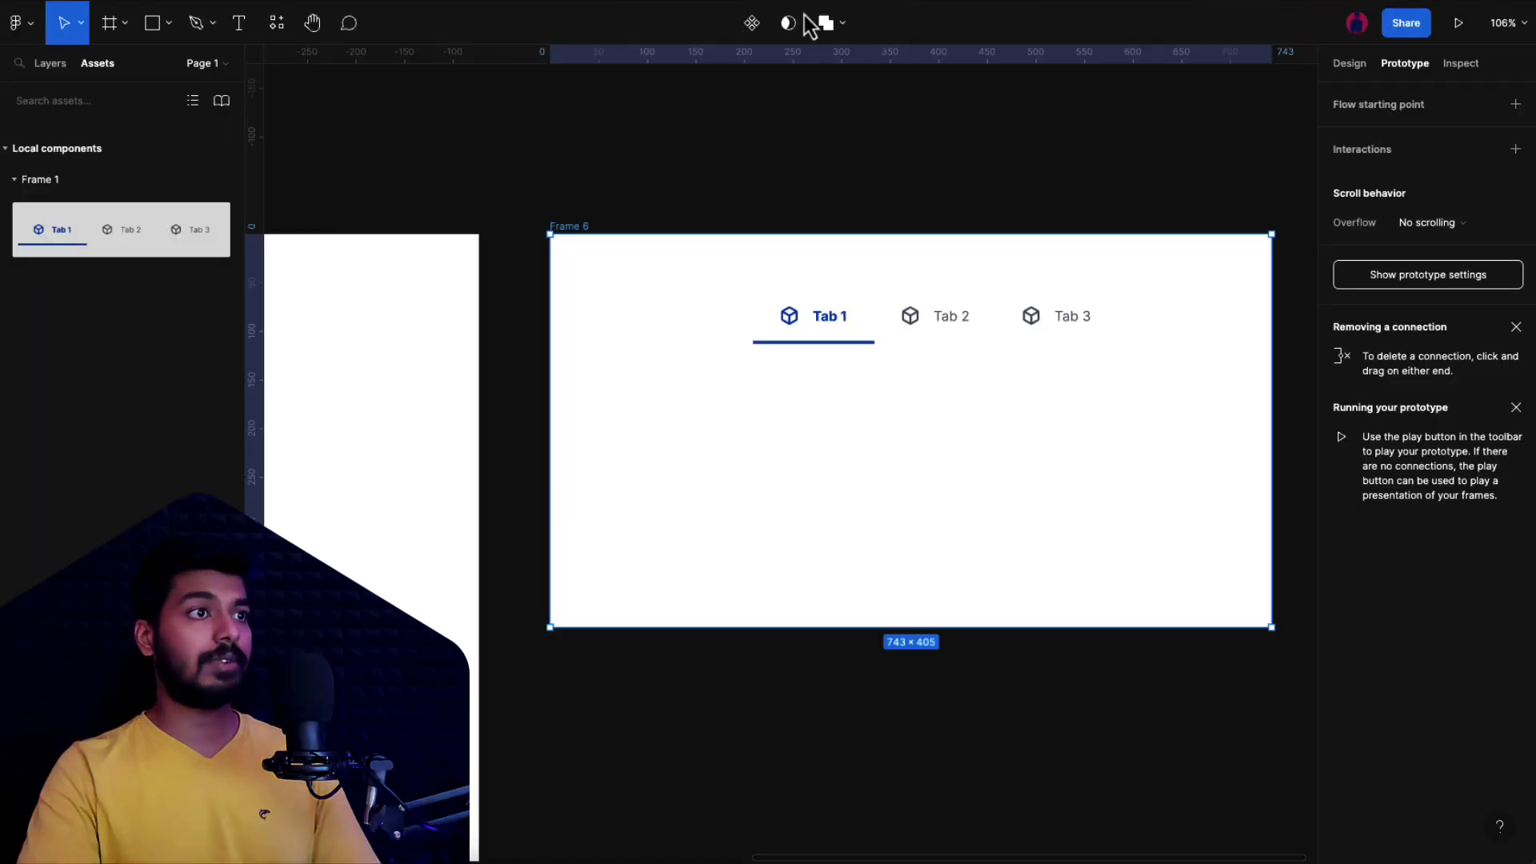
Step: Deselect Frame 6, pan back to Frame 1, and show the Design properties and Layers list
click(743, 216)
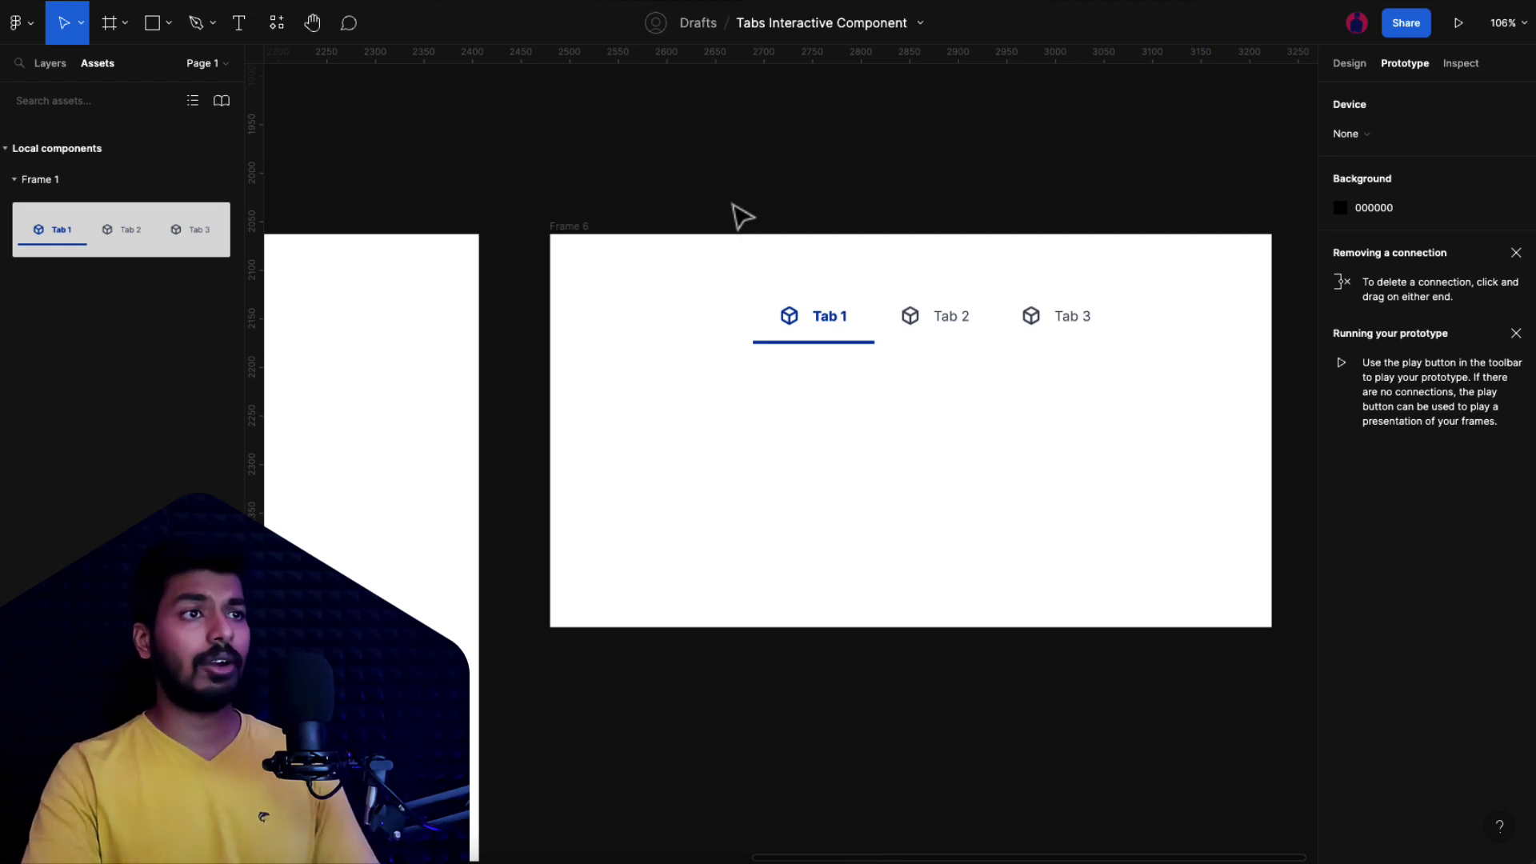
scroll(742, 216, left, 15)
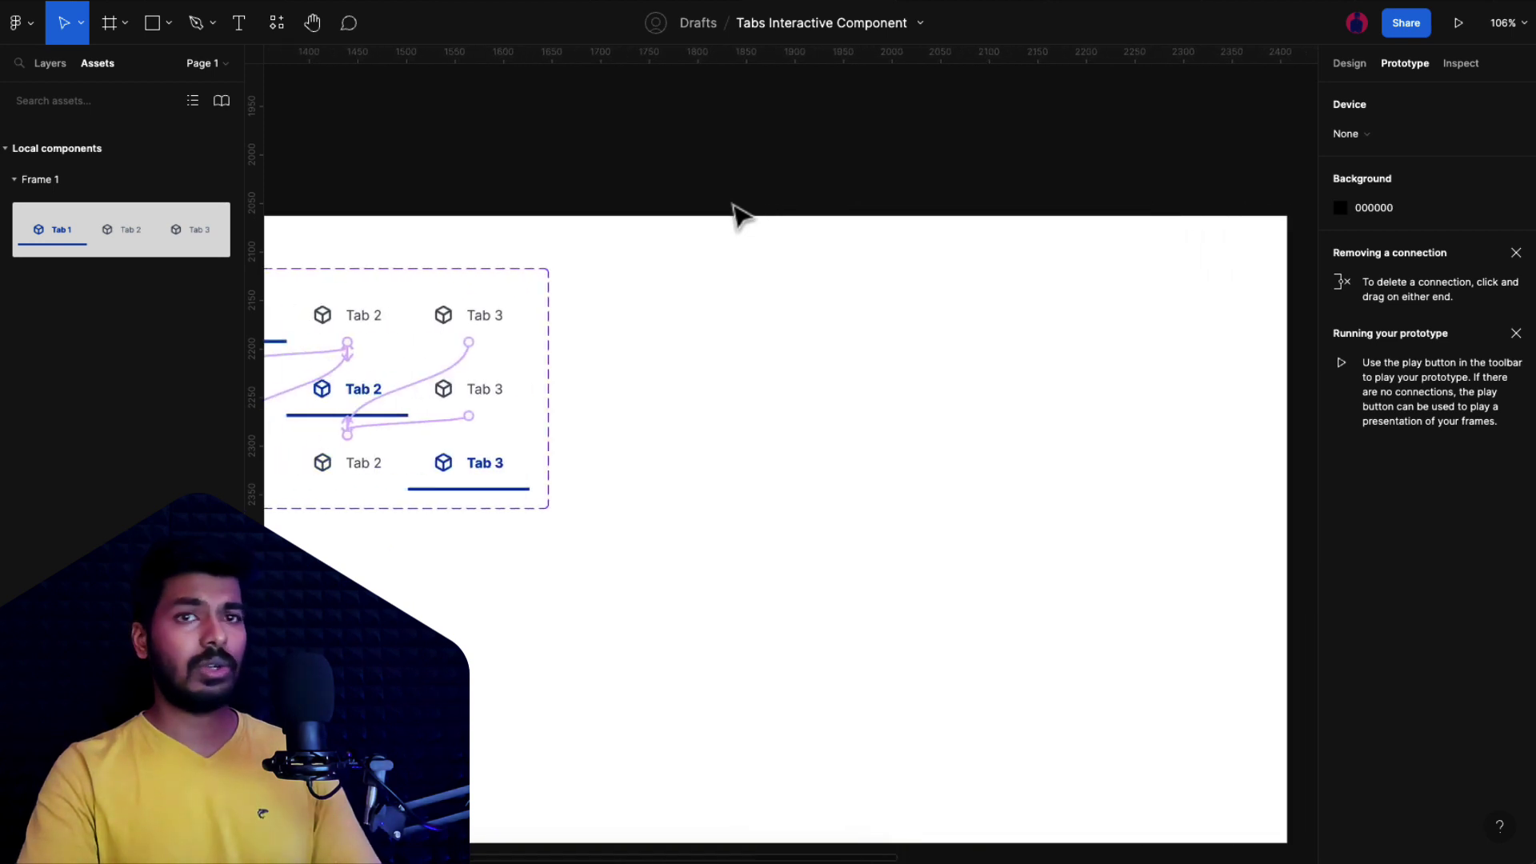
click(1349, 64)
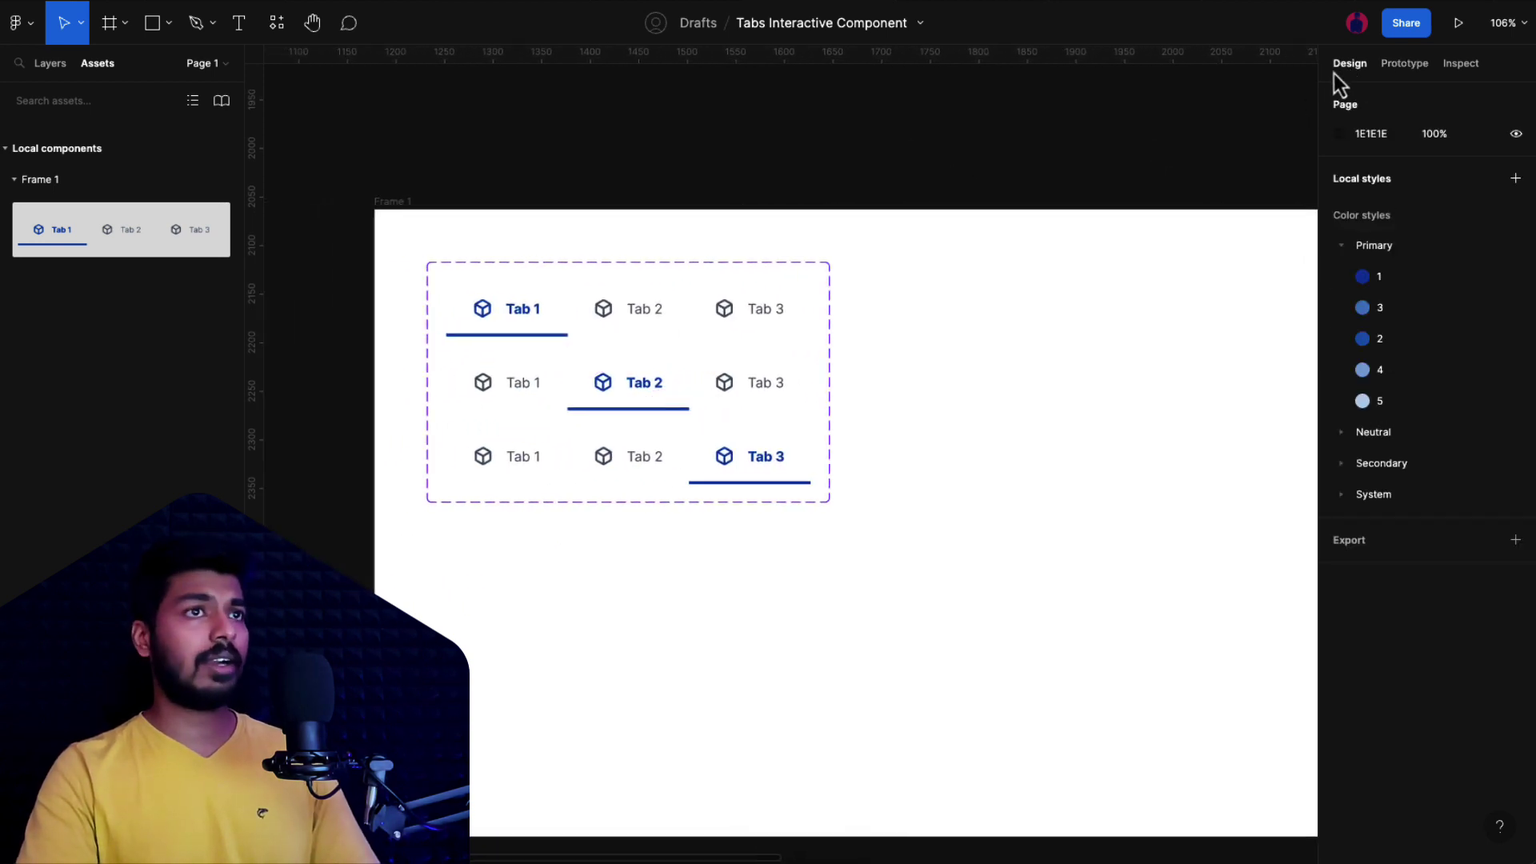
click(50, 63)
Step: Create a Boolean property 'Show Icons', defaulting to True, on the tabs component set
scroll(436, 331, up, 5)
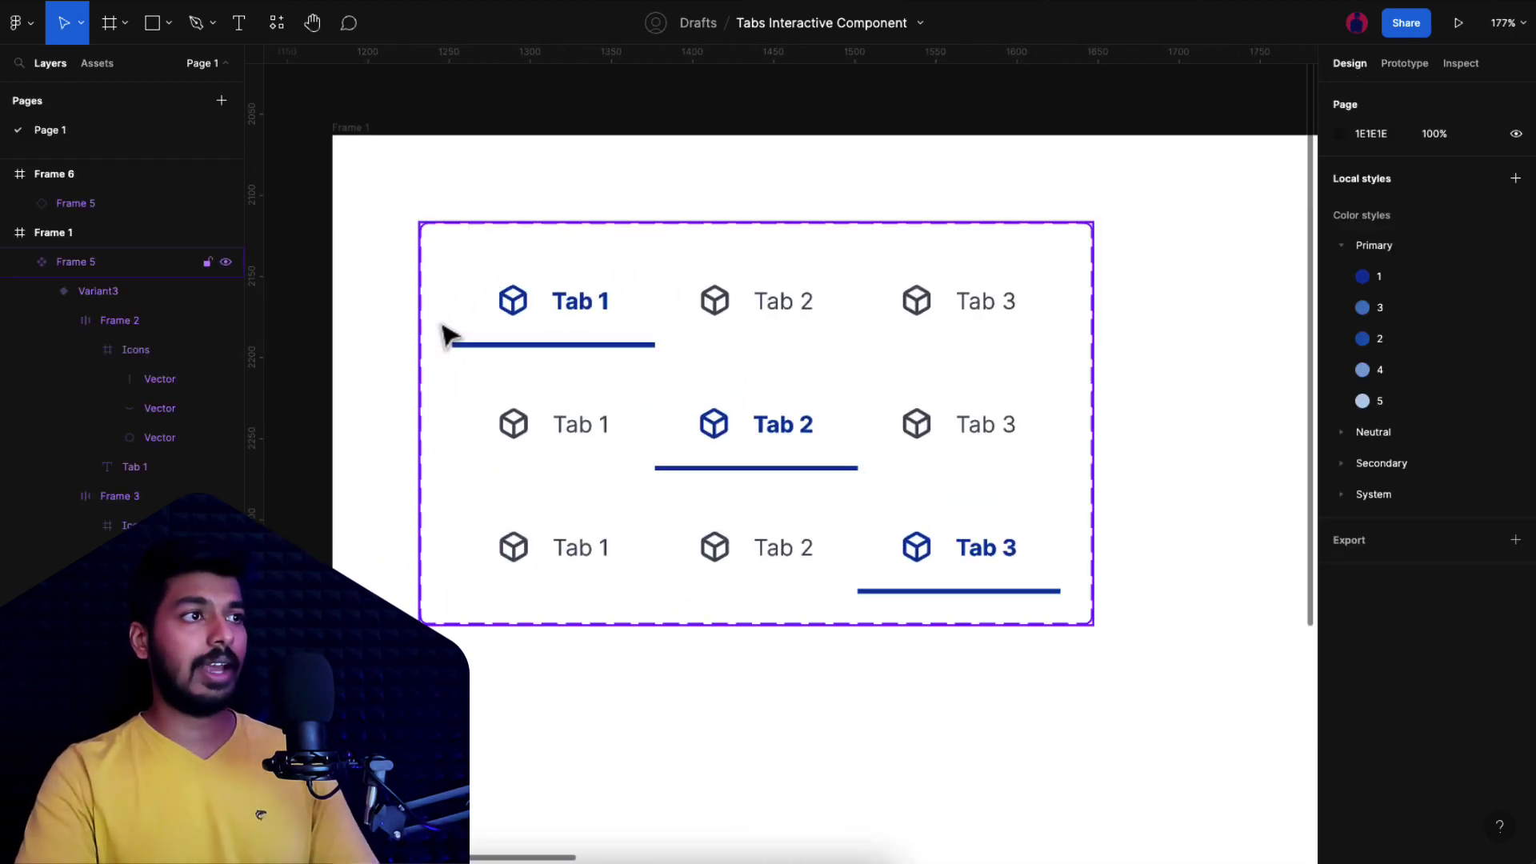
click(496, 257)
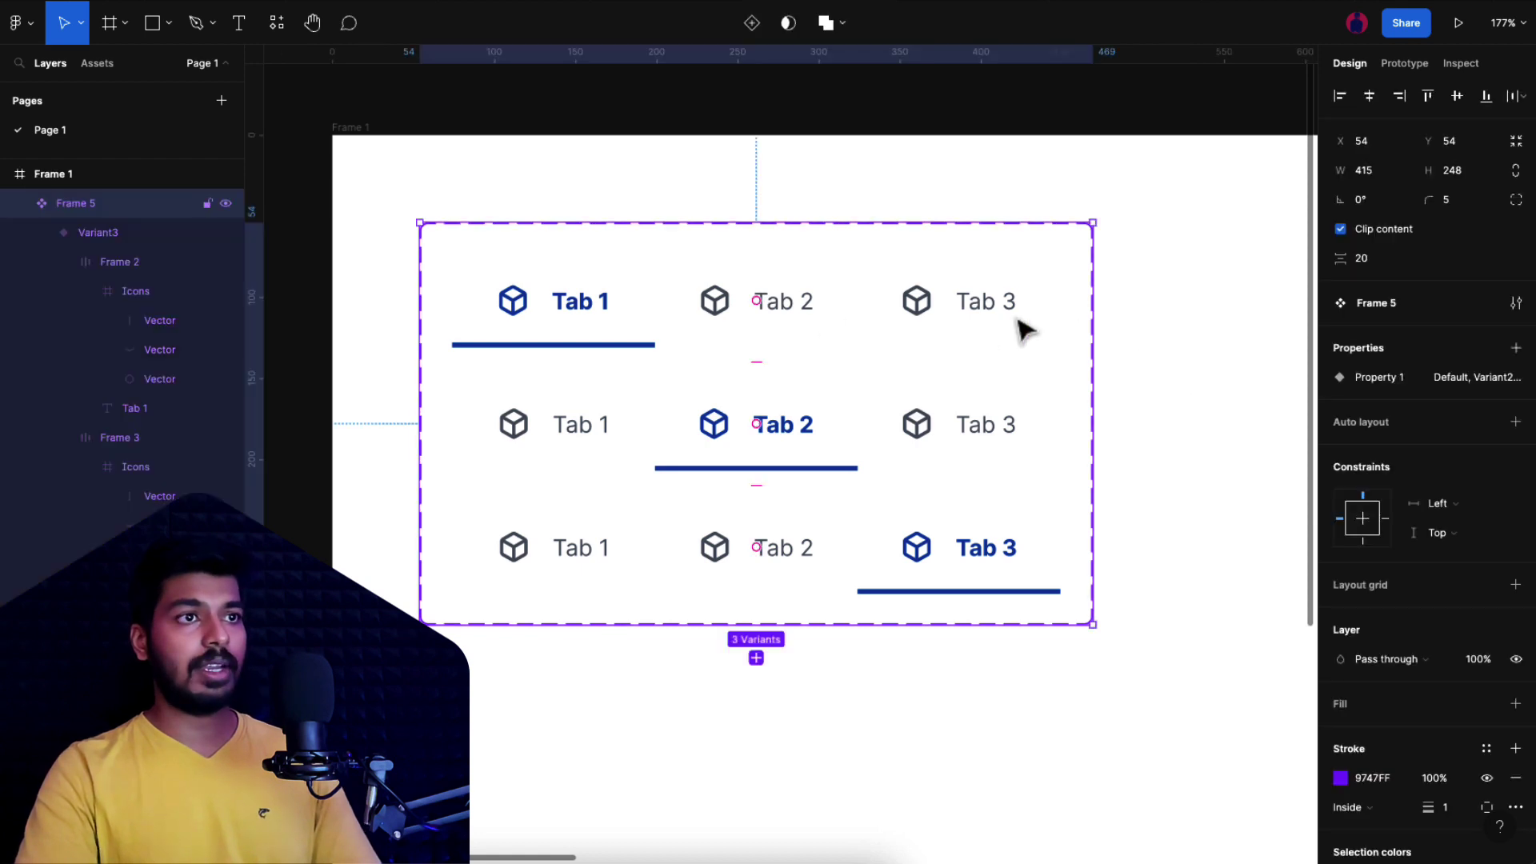
click(1516, 347)
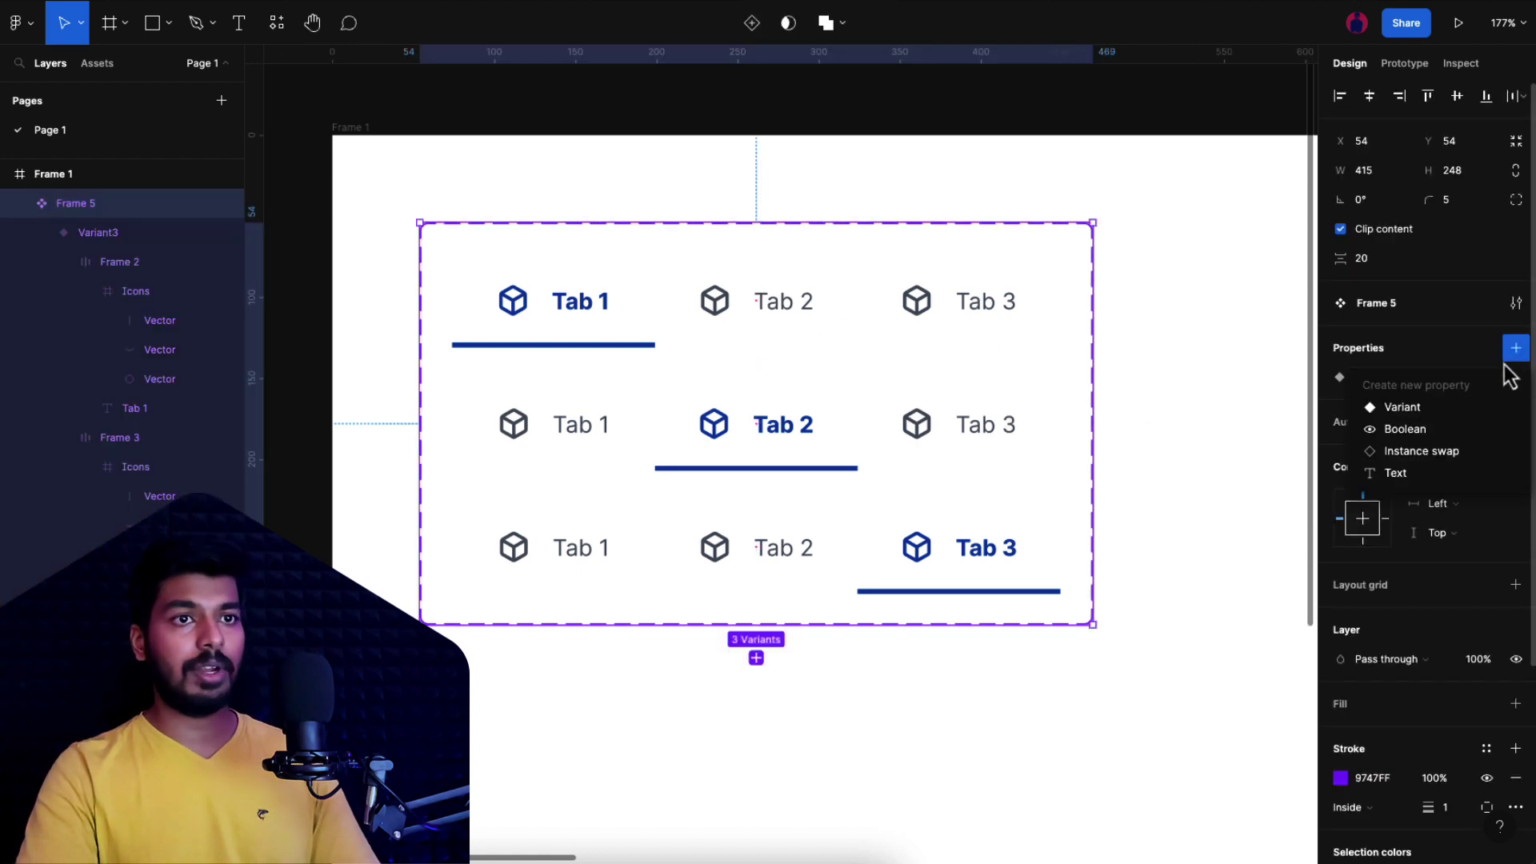
click(1420, 432)
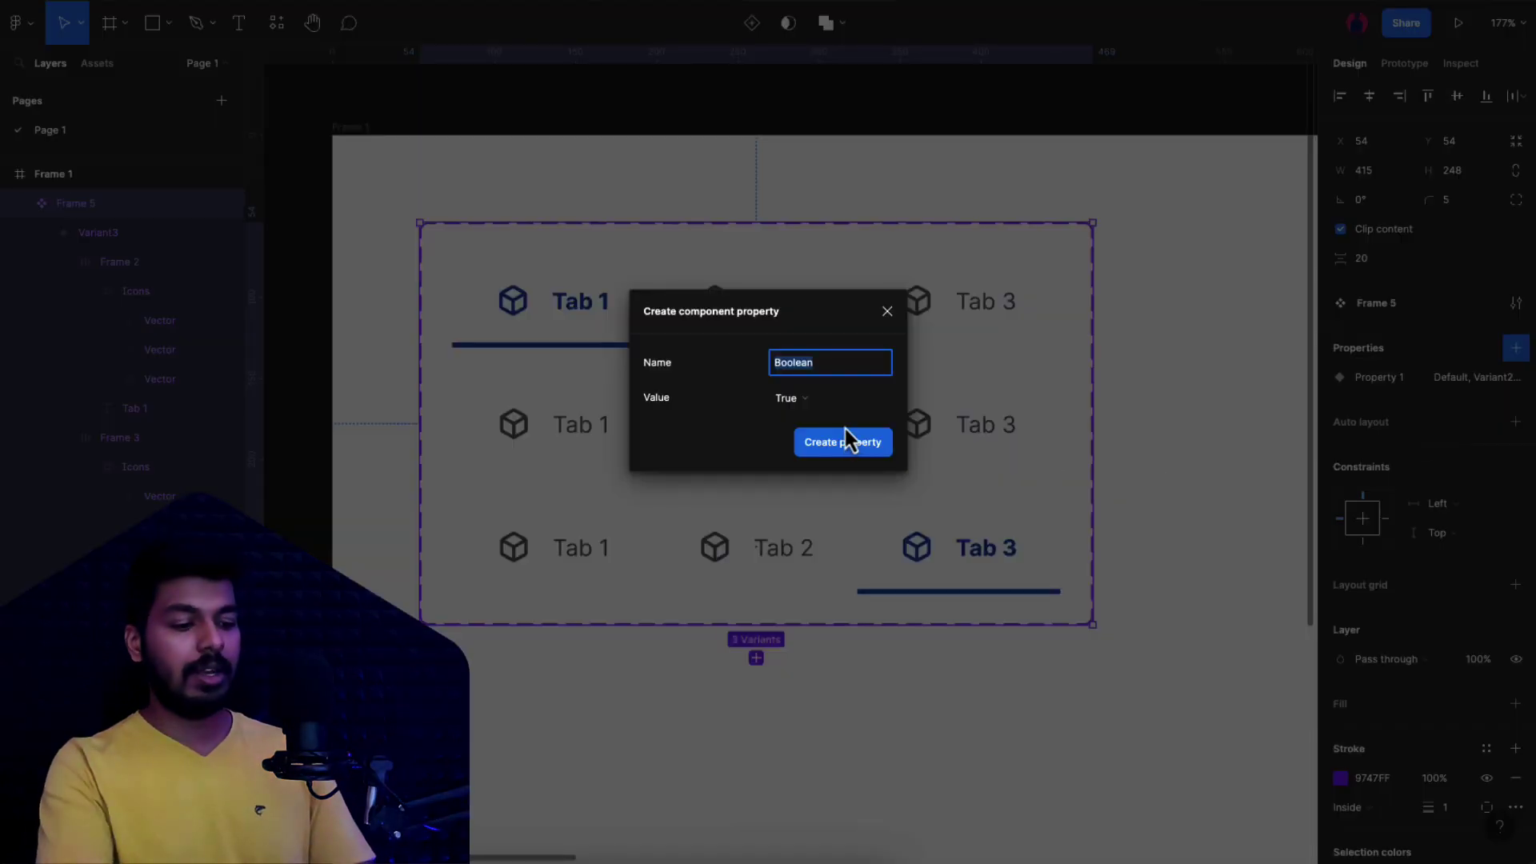
text(Show Ic)
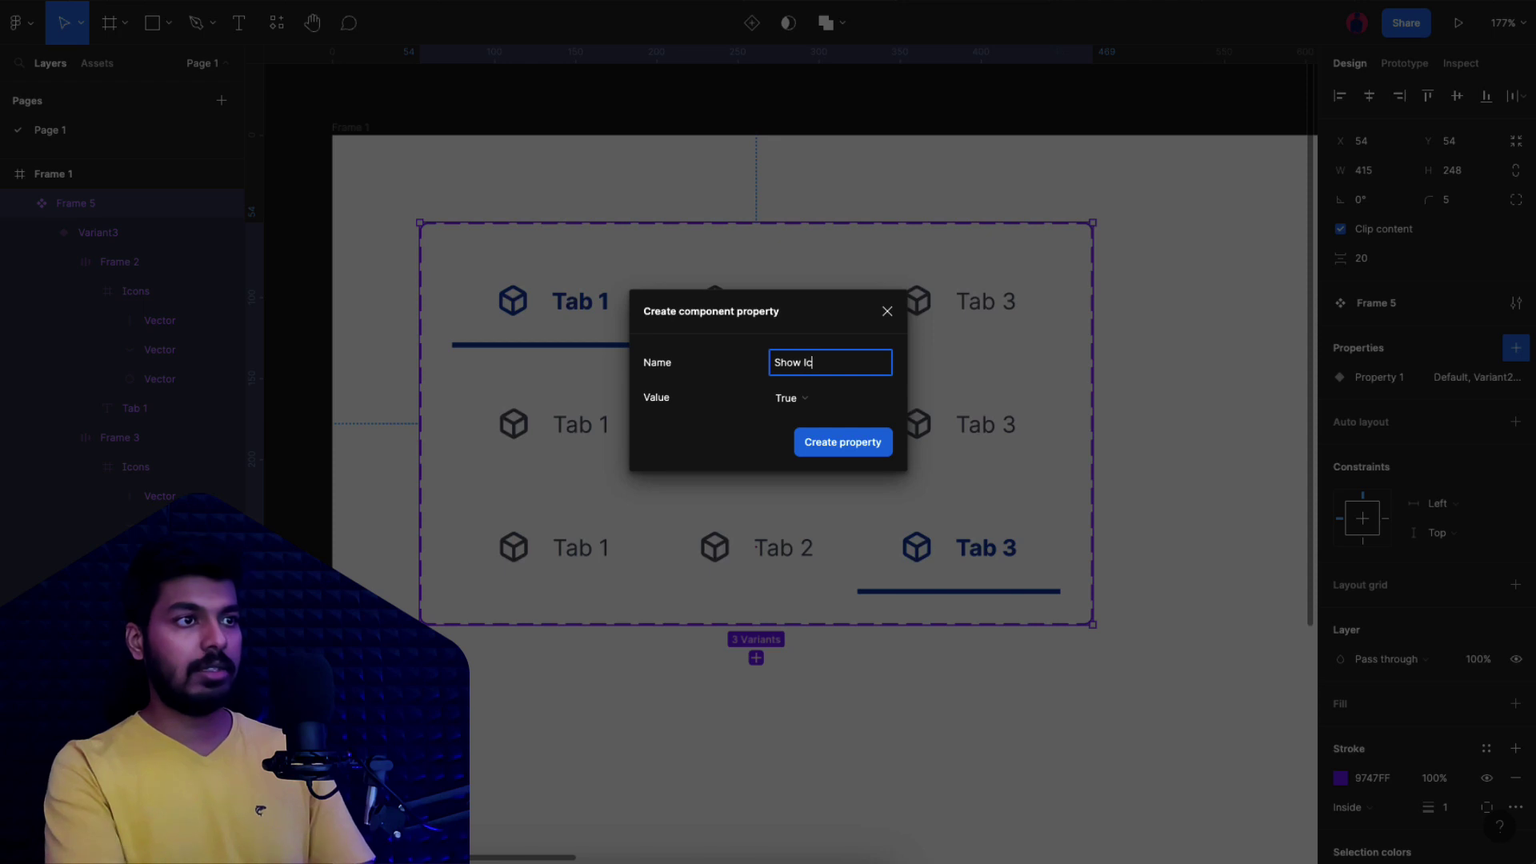
text(ons)
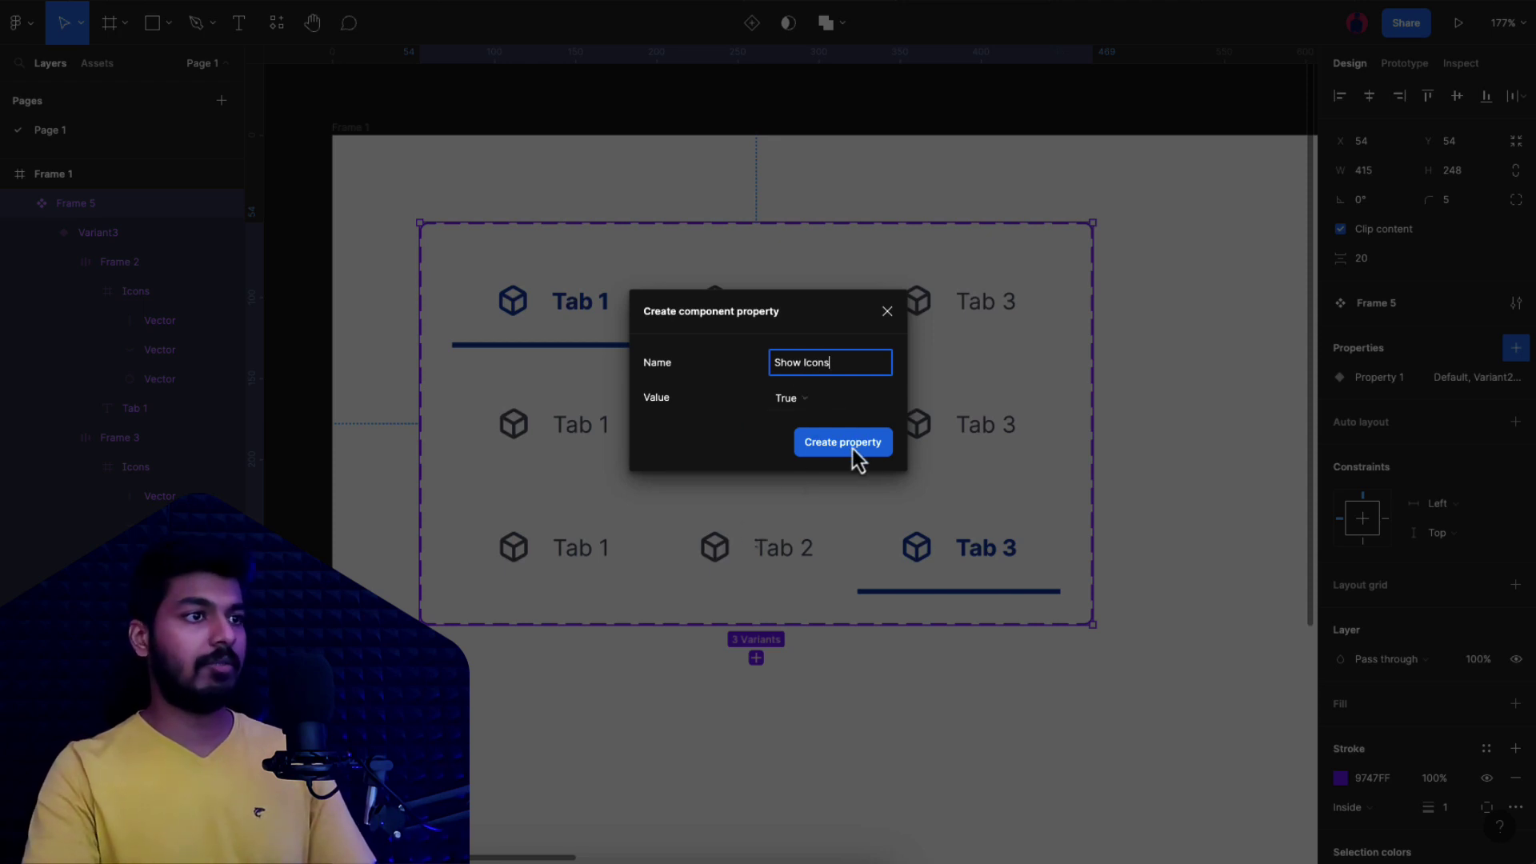
click(843, 443)
mouse_move(1460, 400)
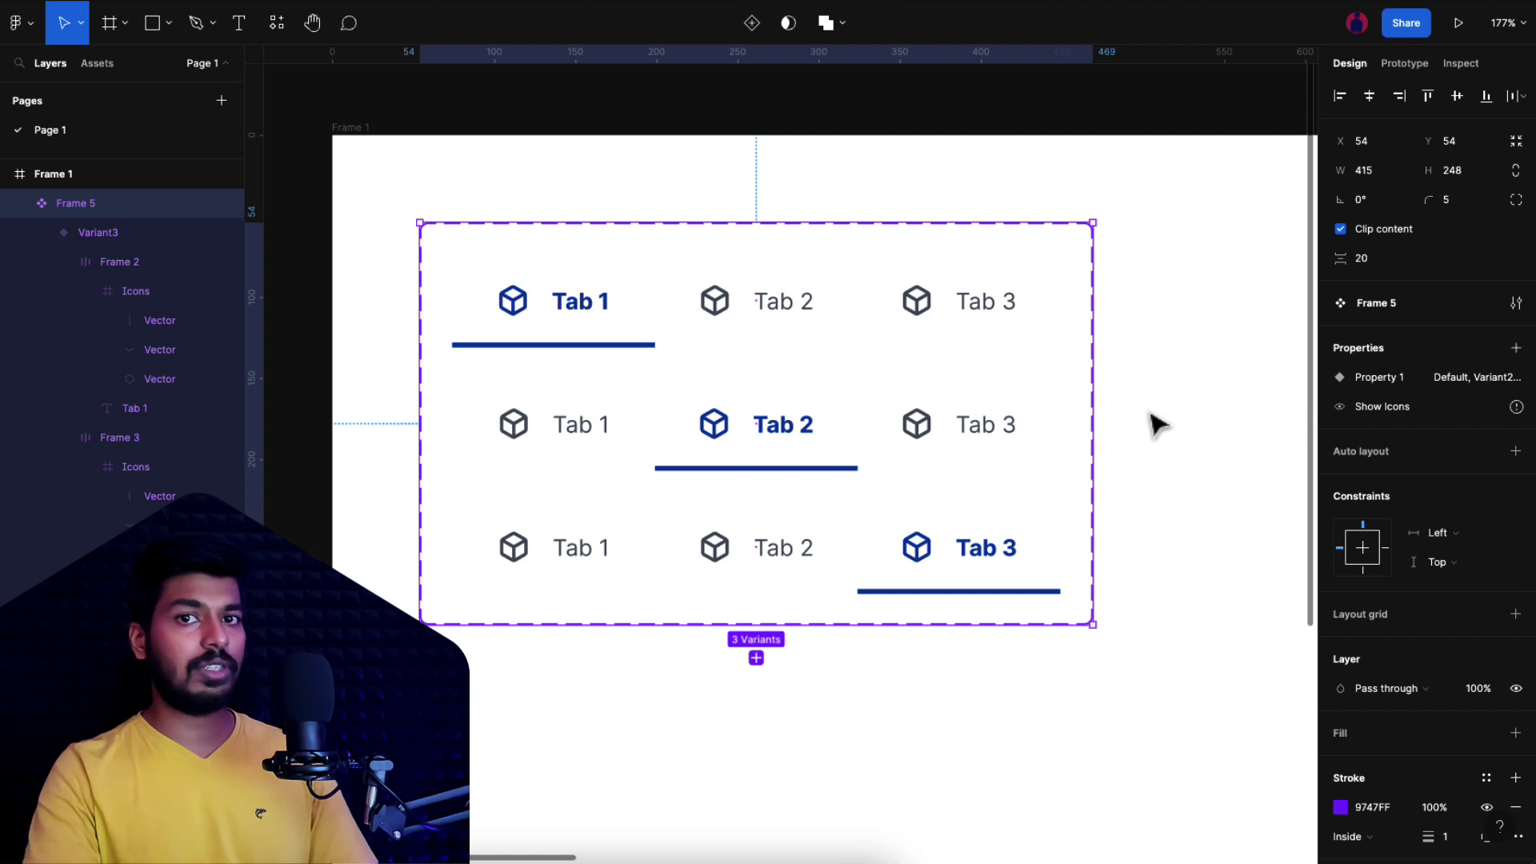
Step: Bind the first variant's Tab 1 icon visibility to Show Icons
click(528, 326)
click(522, 314)
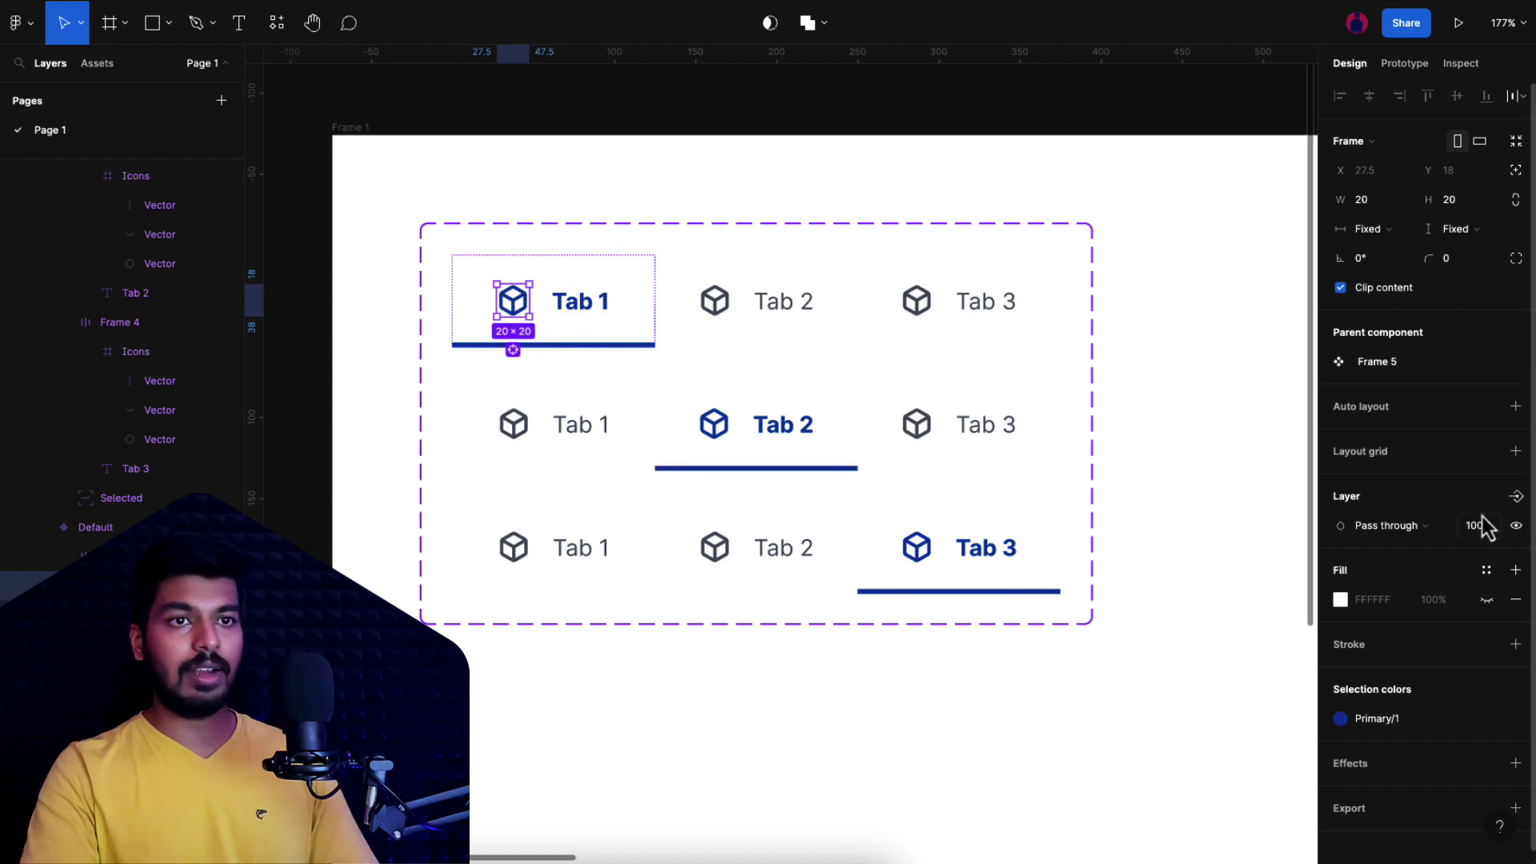
click(1517, 497)
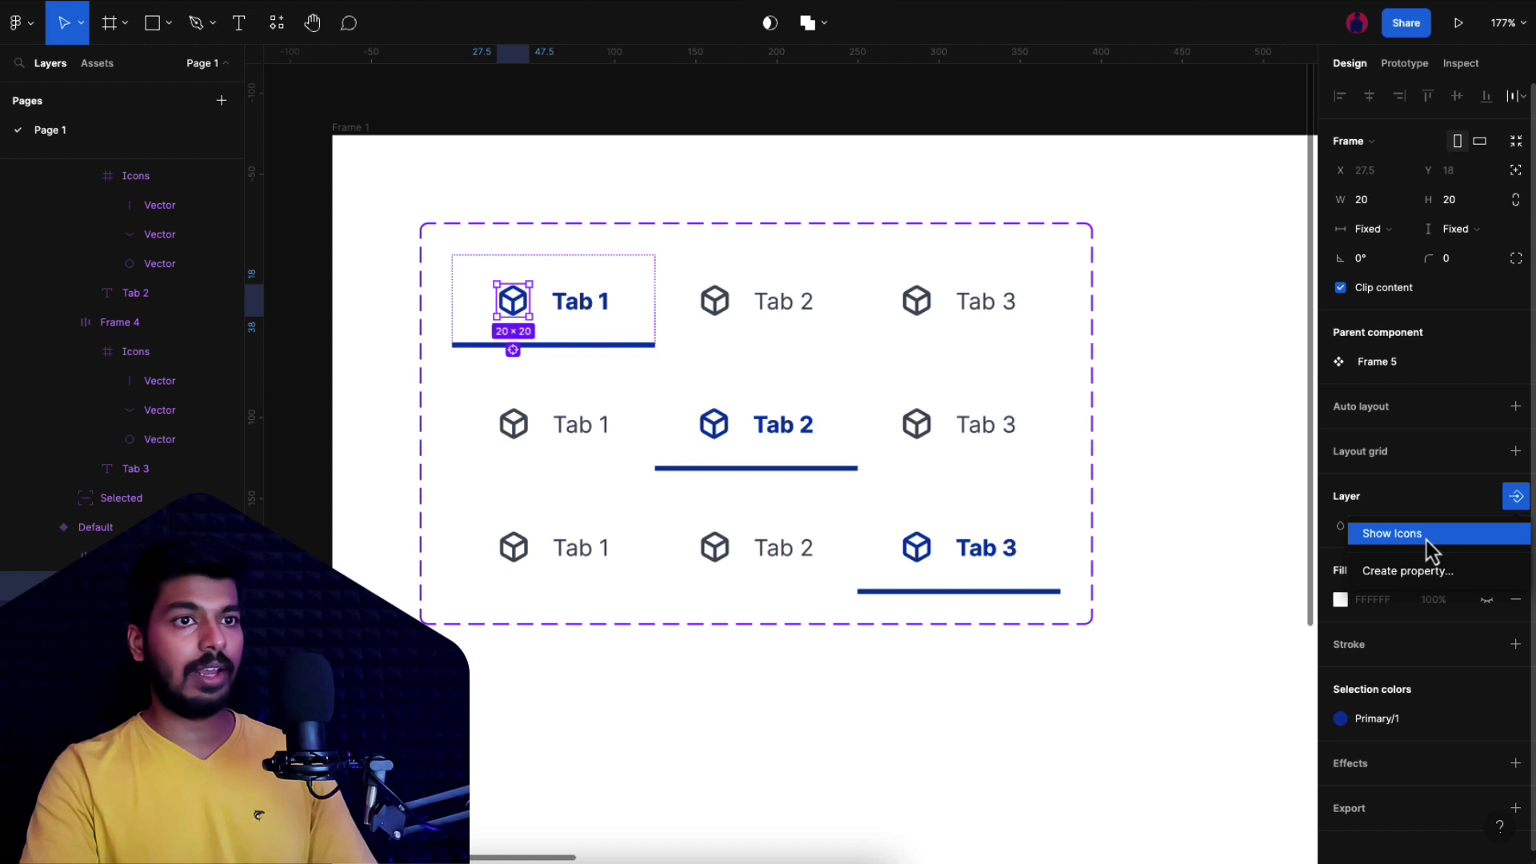
click(1428, 536)
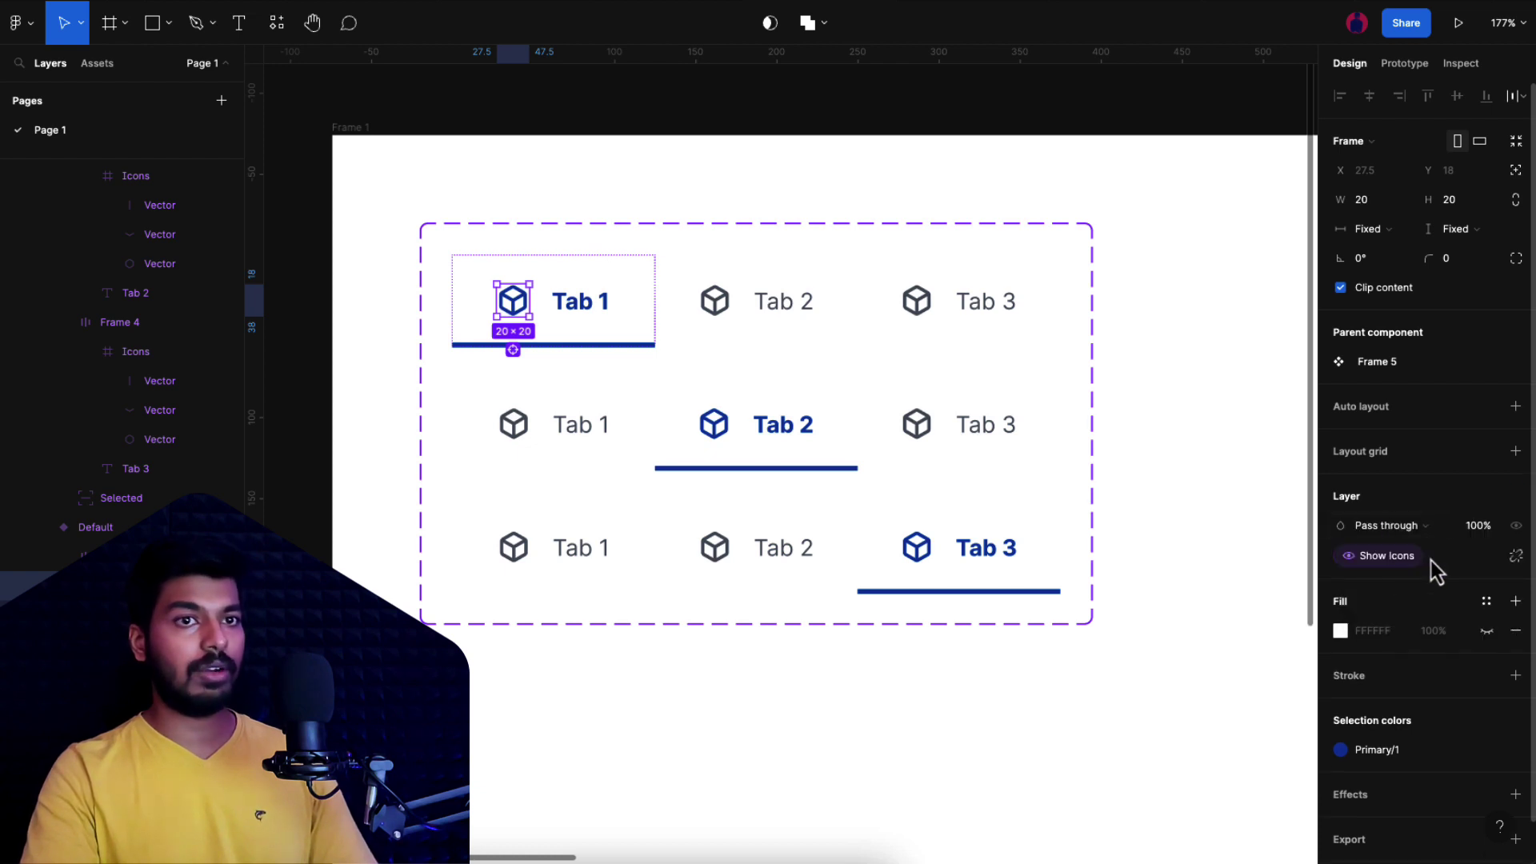
Step: Select every icon frame across all variants and bind their visibility to Show Icons
click(718, 311)
shift+click(918, 307)
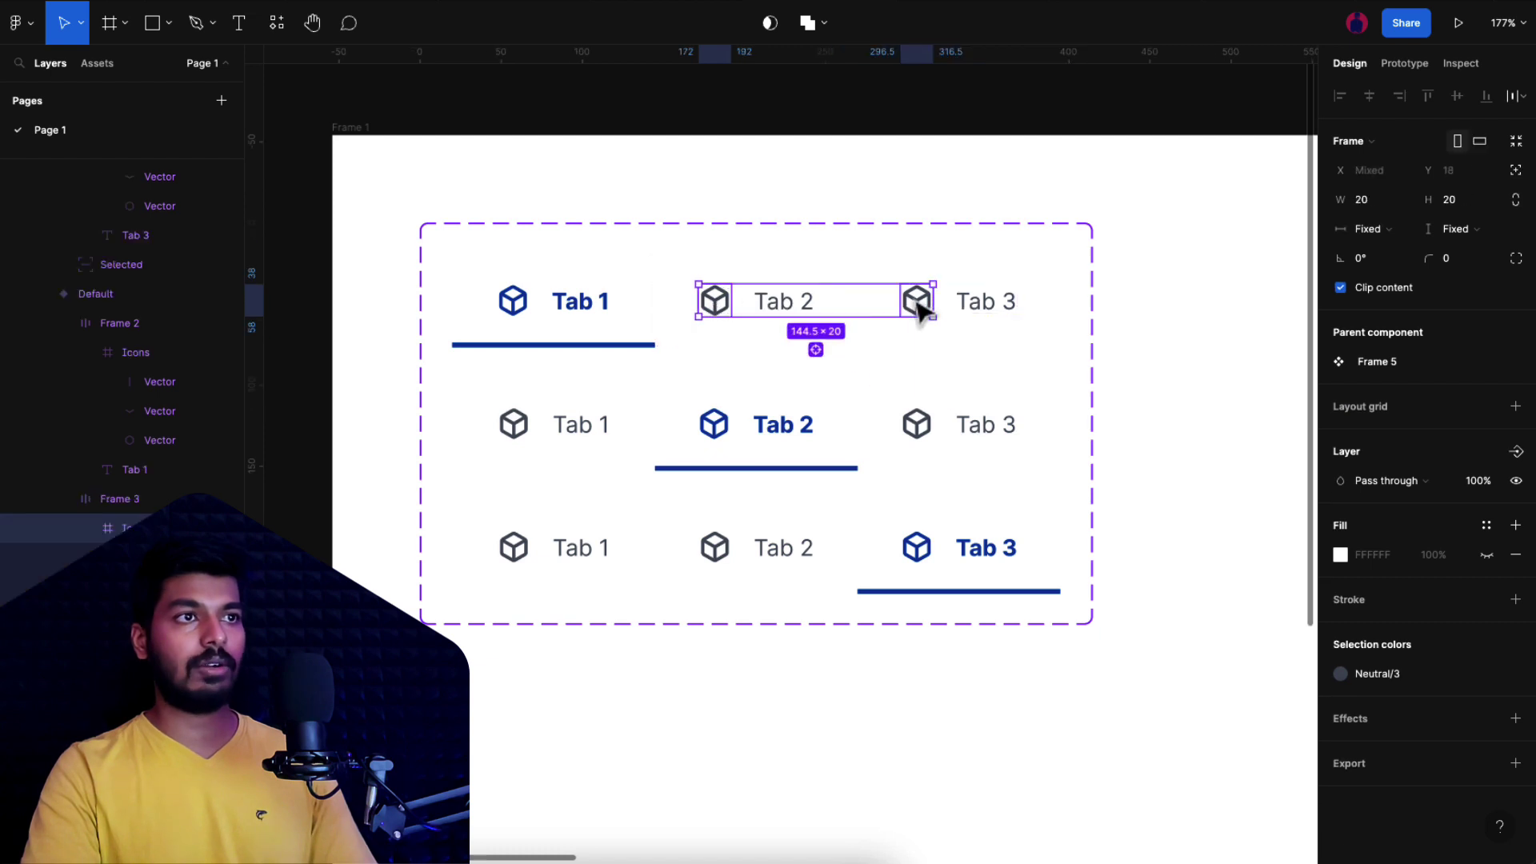
key(ctrl+alt+a)
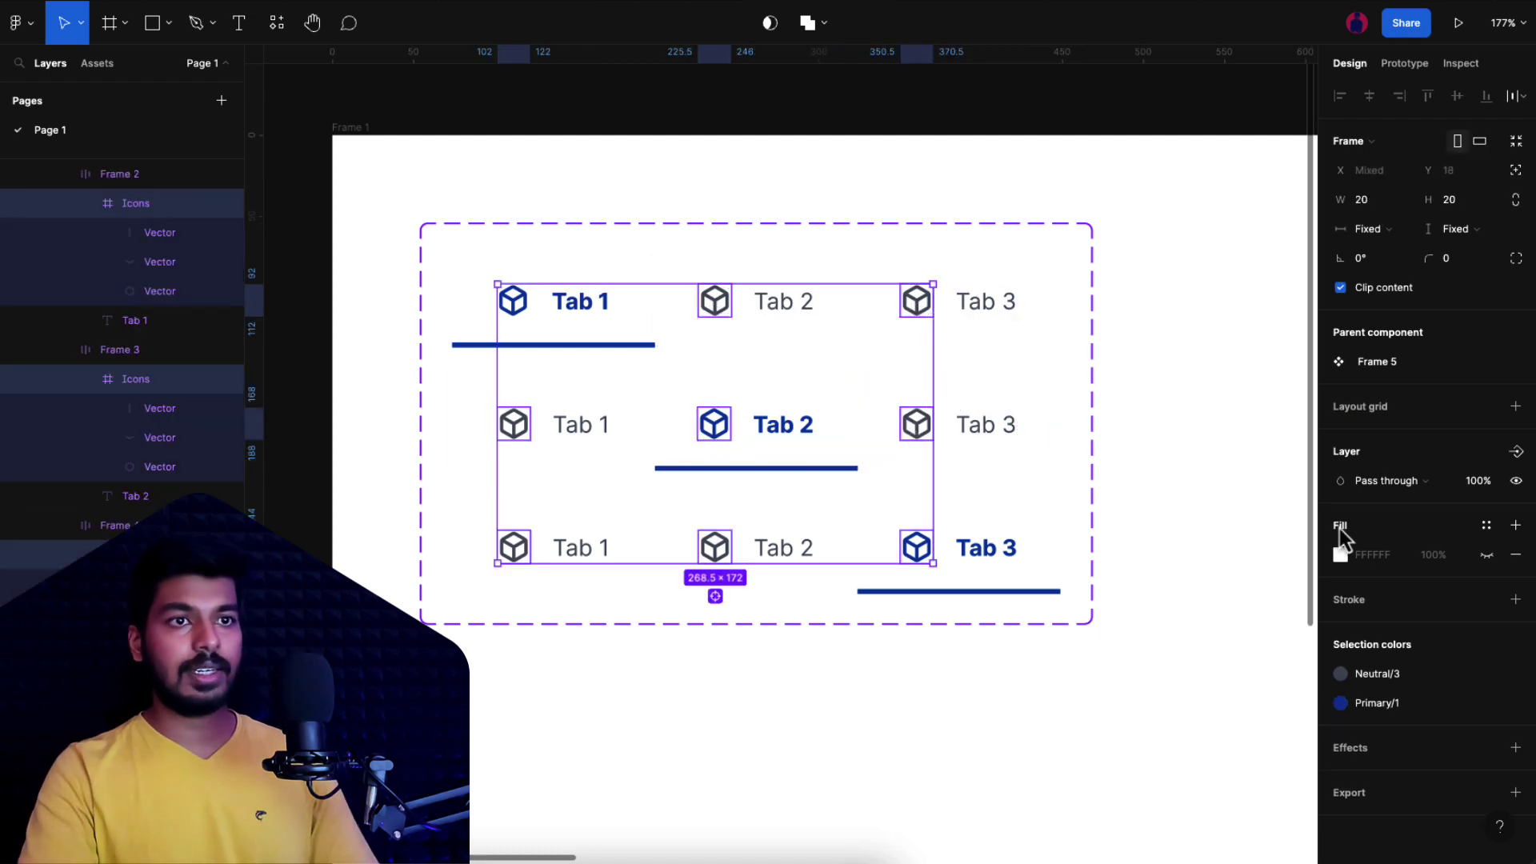
click(1517, 452)
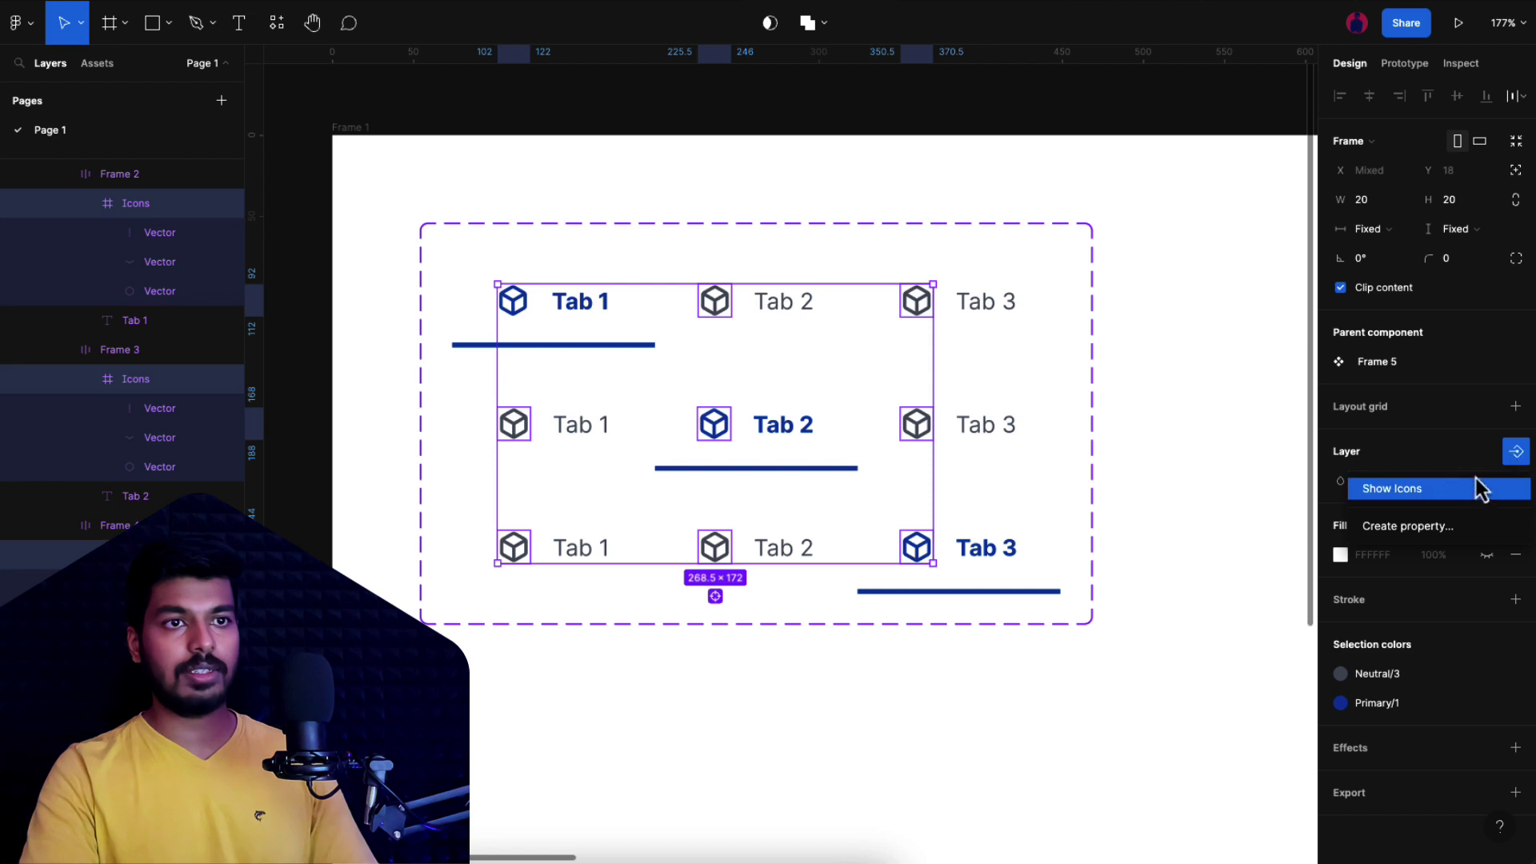
click(1419, 496)
click(1104, 460)
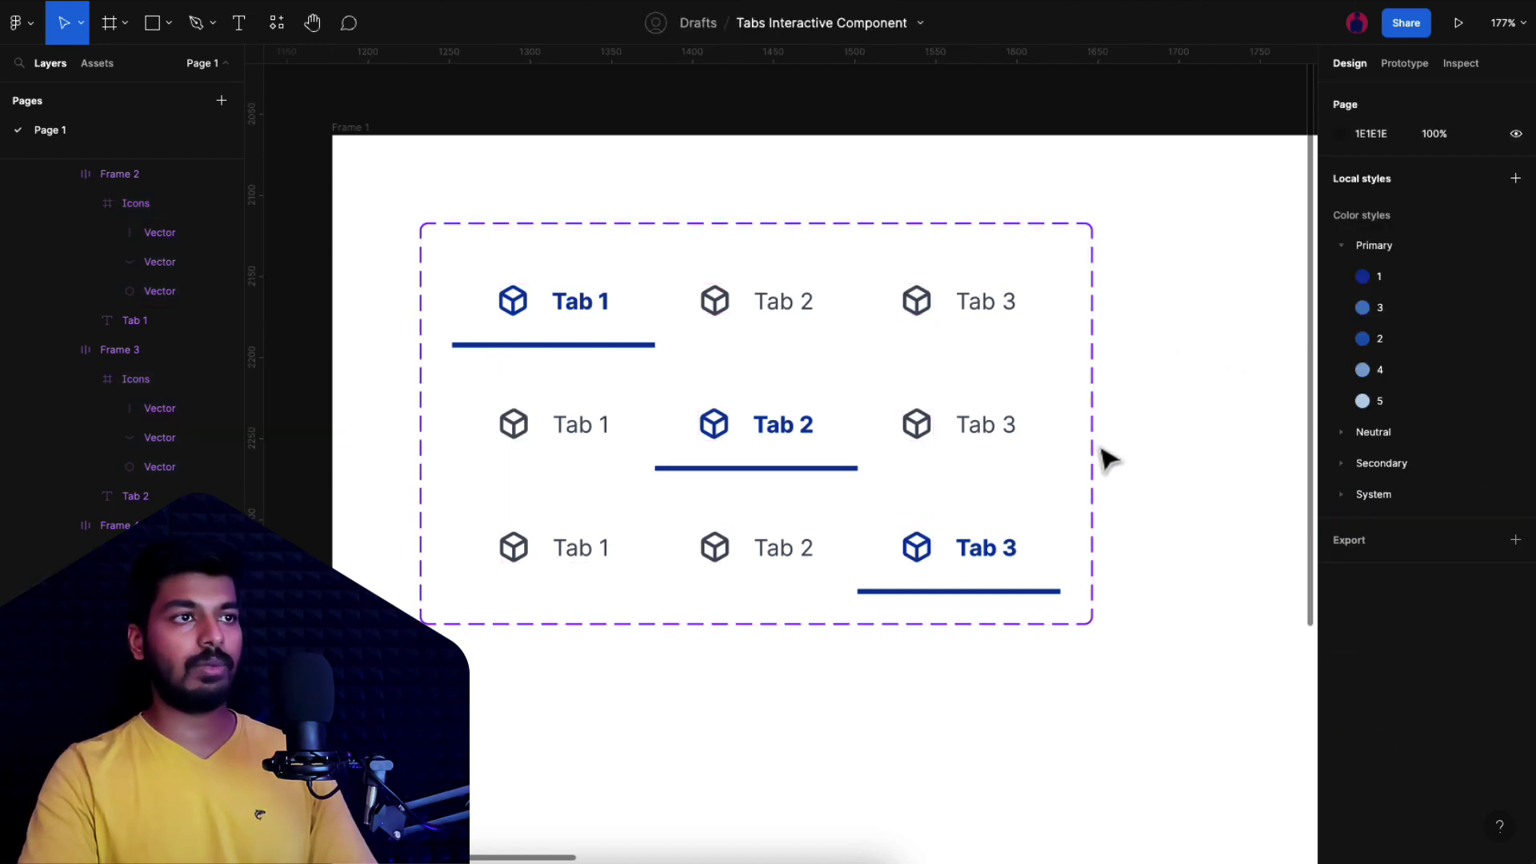
scroll(1105, 460, down, 5)
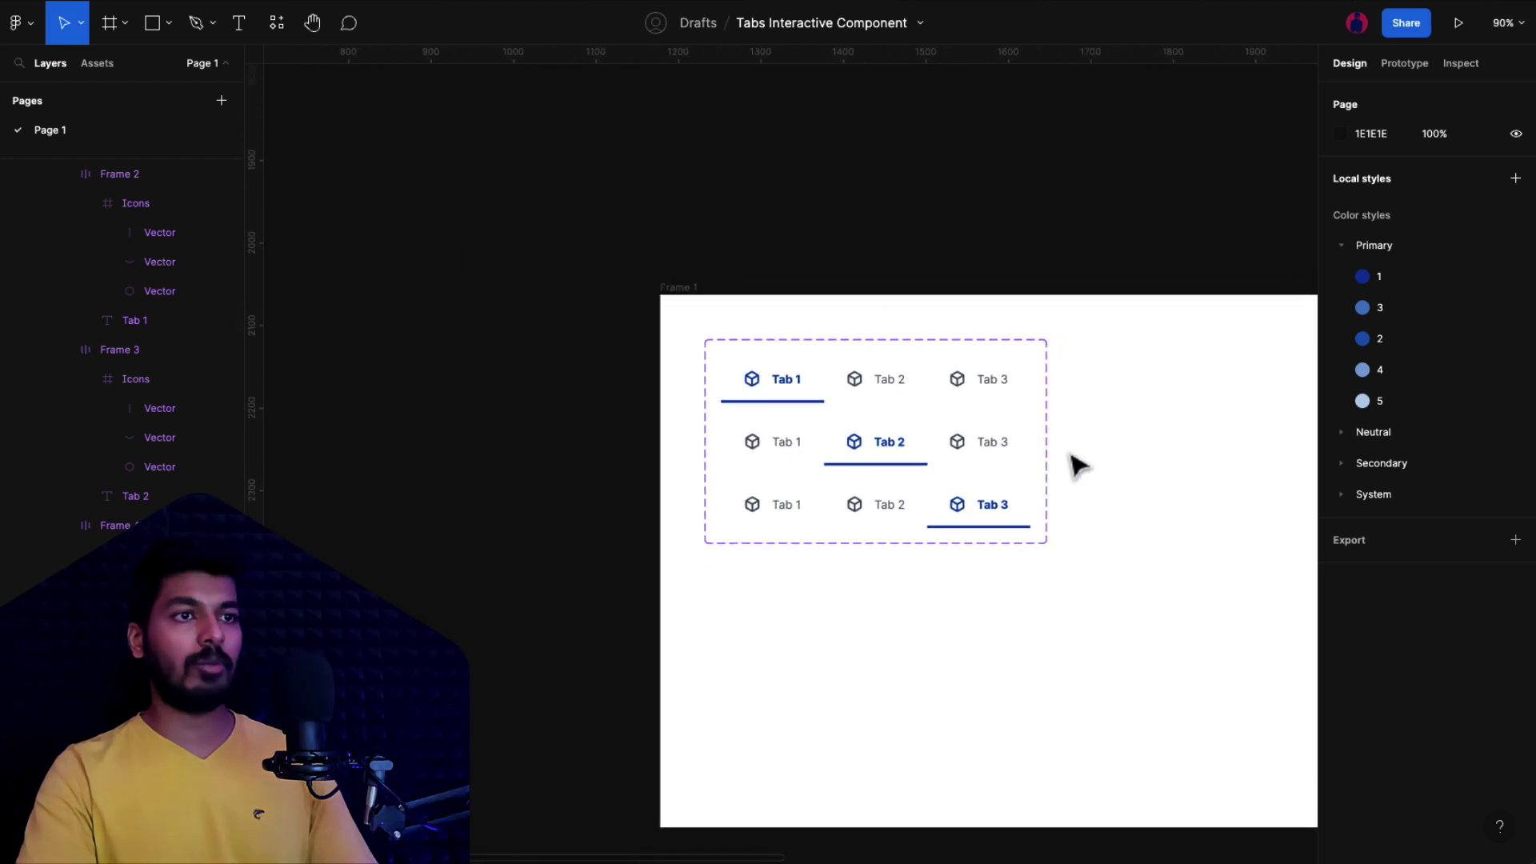
scroll(1074, 466, right, 5)
scroll(1077, 463, right, 5)
scroll(991, 367, up, 5)
click(977, 387)
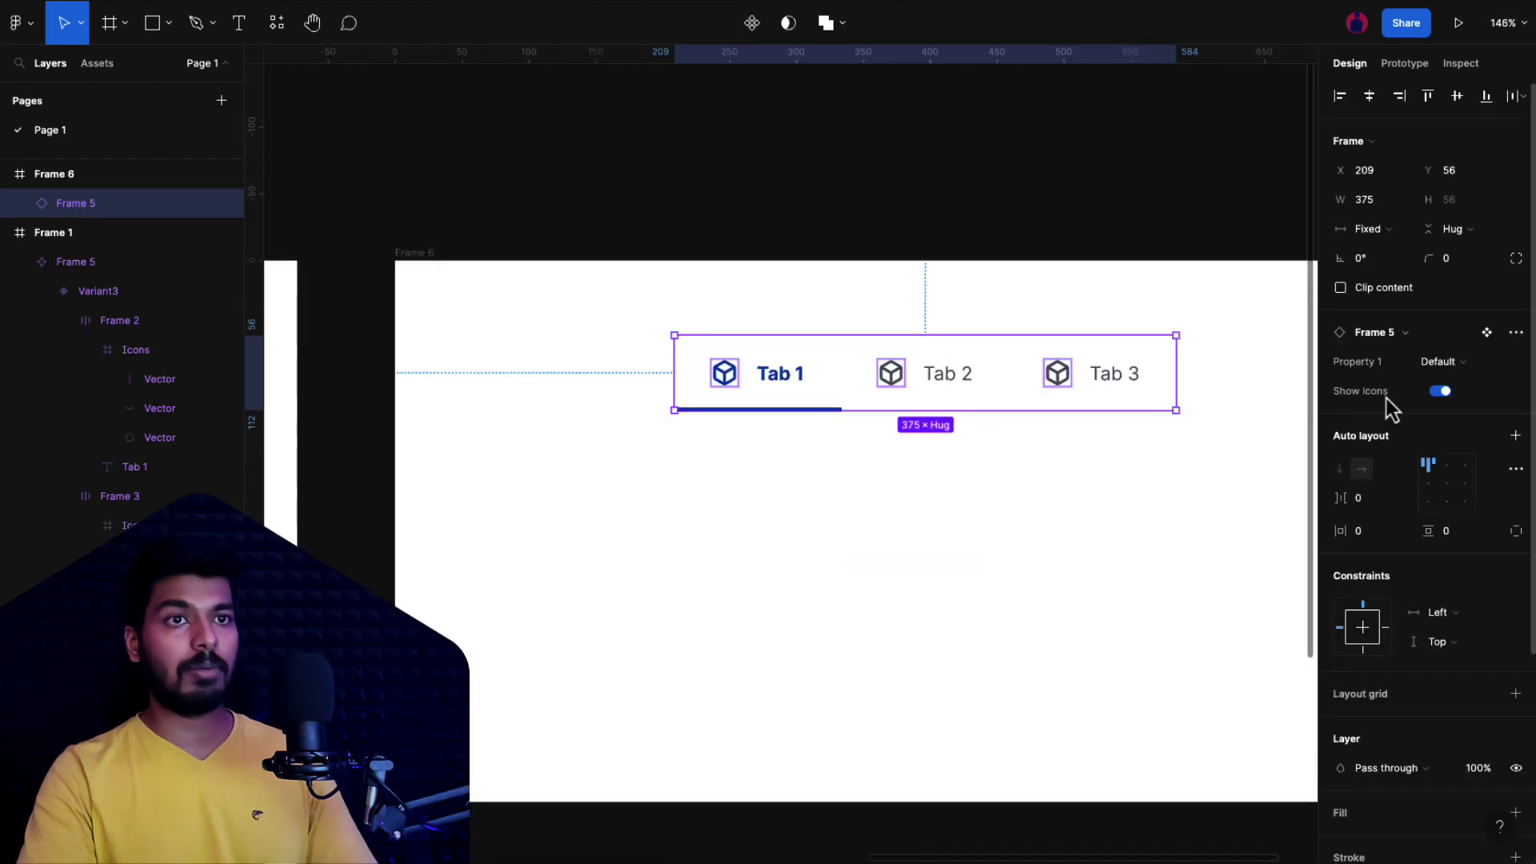
click(1439, 391)
click(1440, 391)
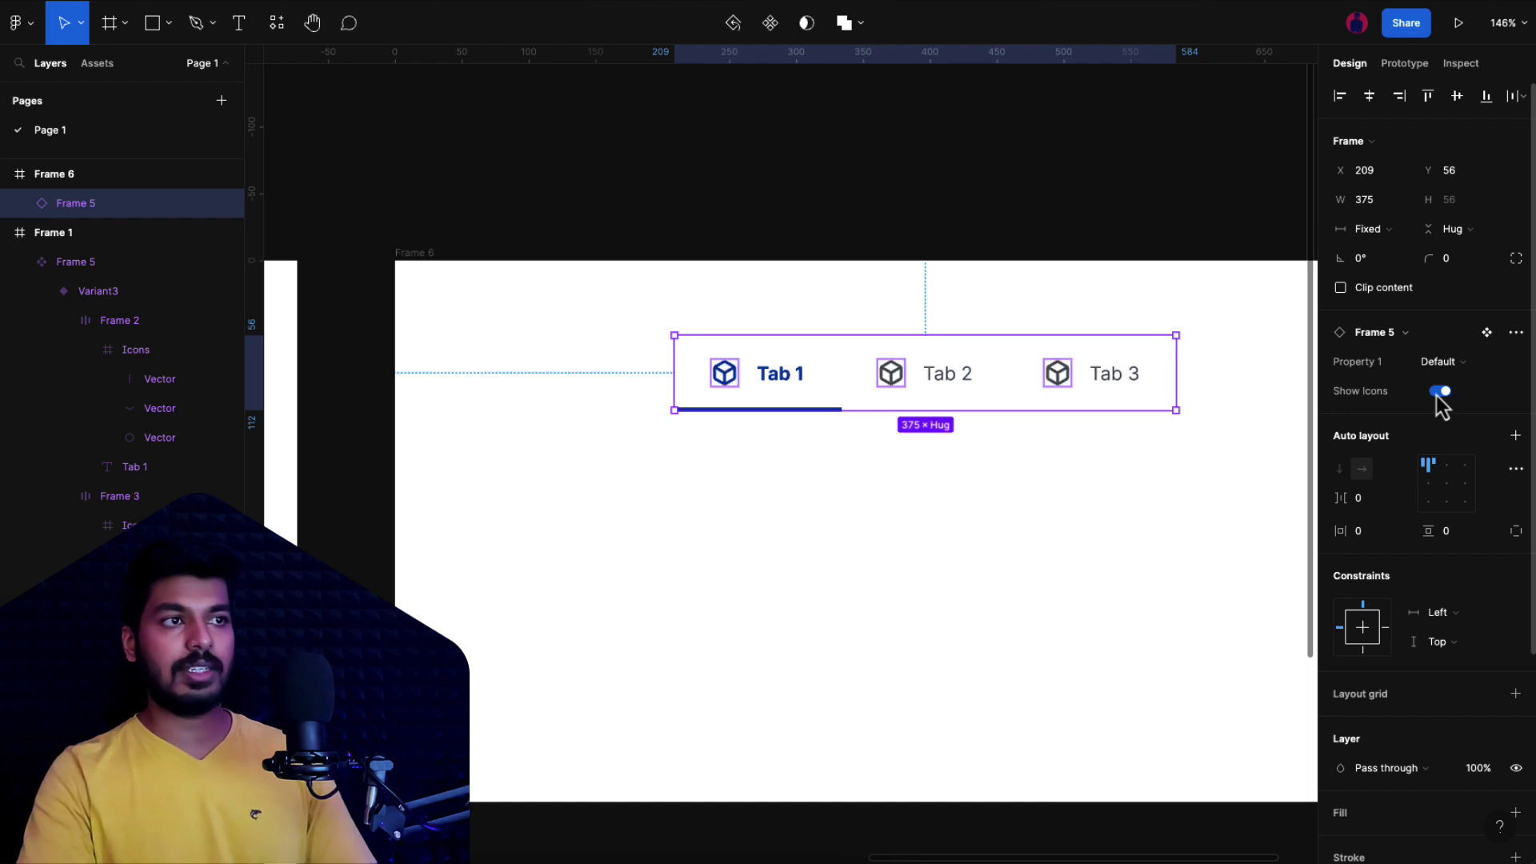
click(1439, 392)
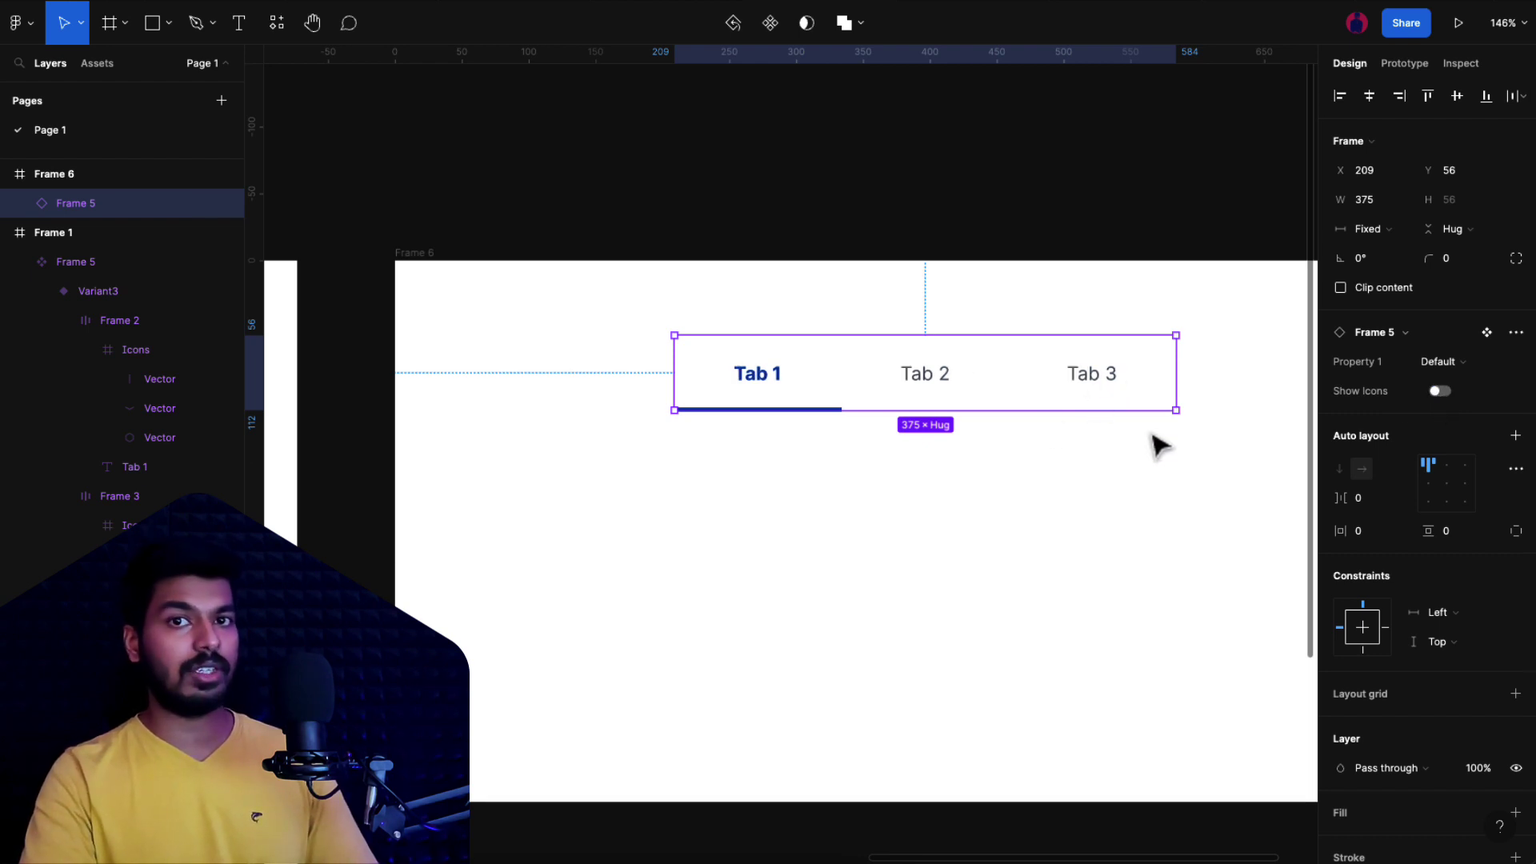
click(1440, 392)
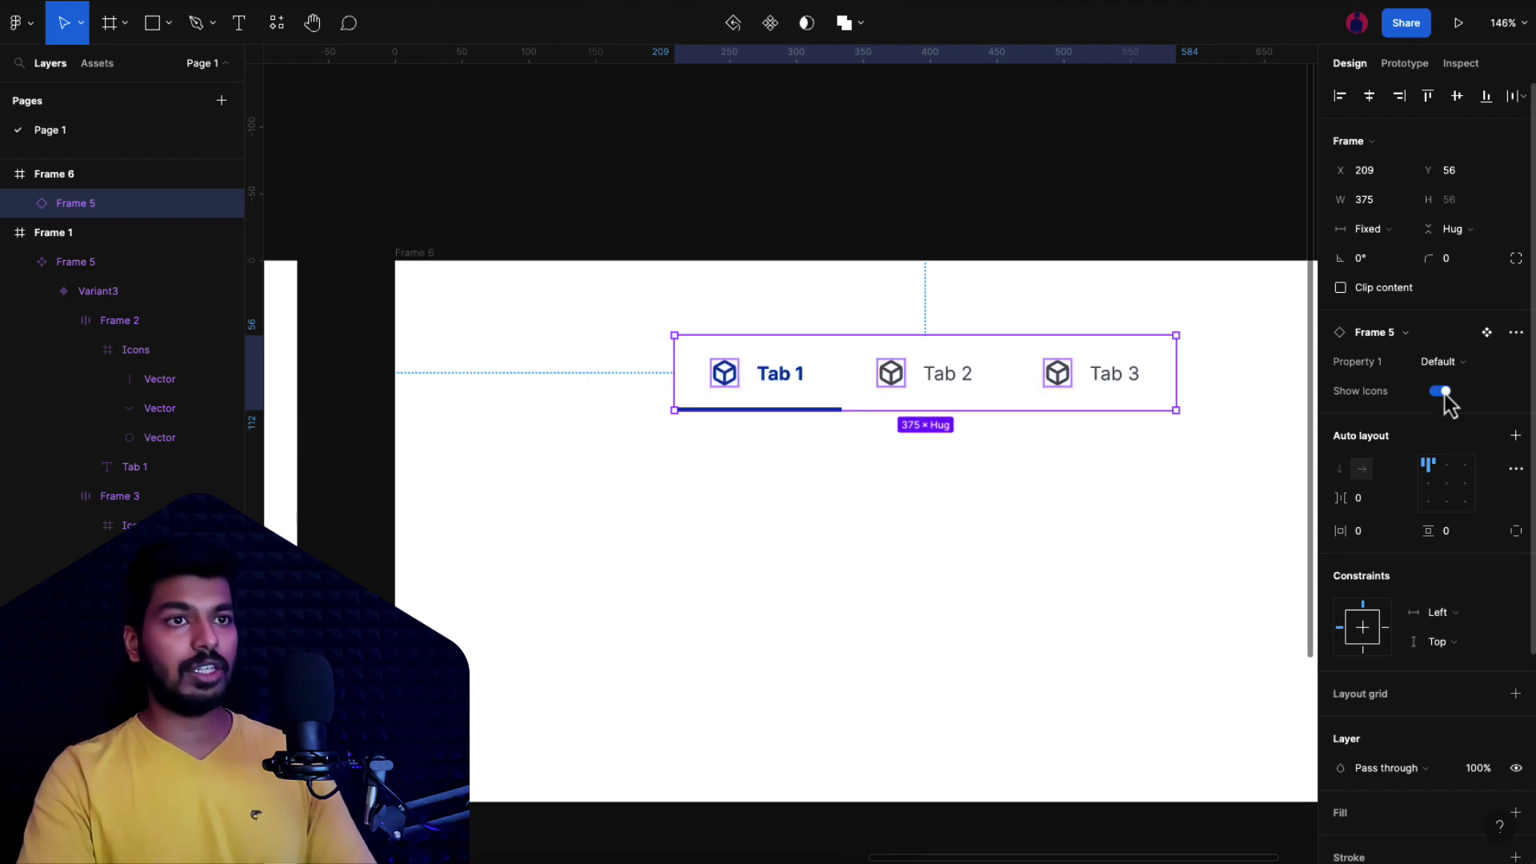
click(1441, 391)
click(1440, 391)
scroll(903, 508, down, 5)
scroll(910, 514, left, 6)
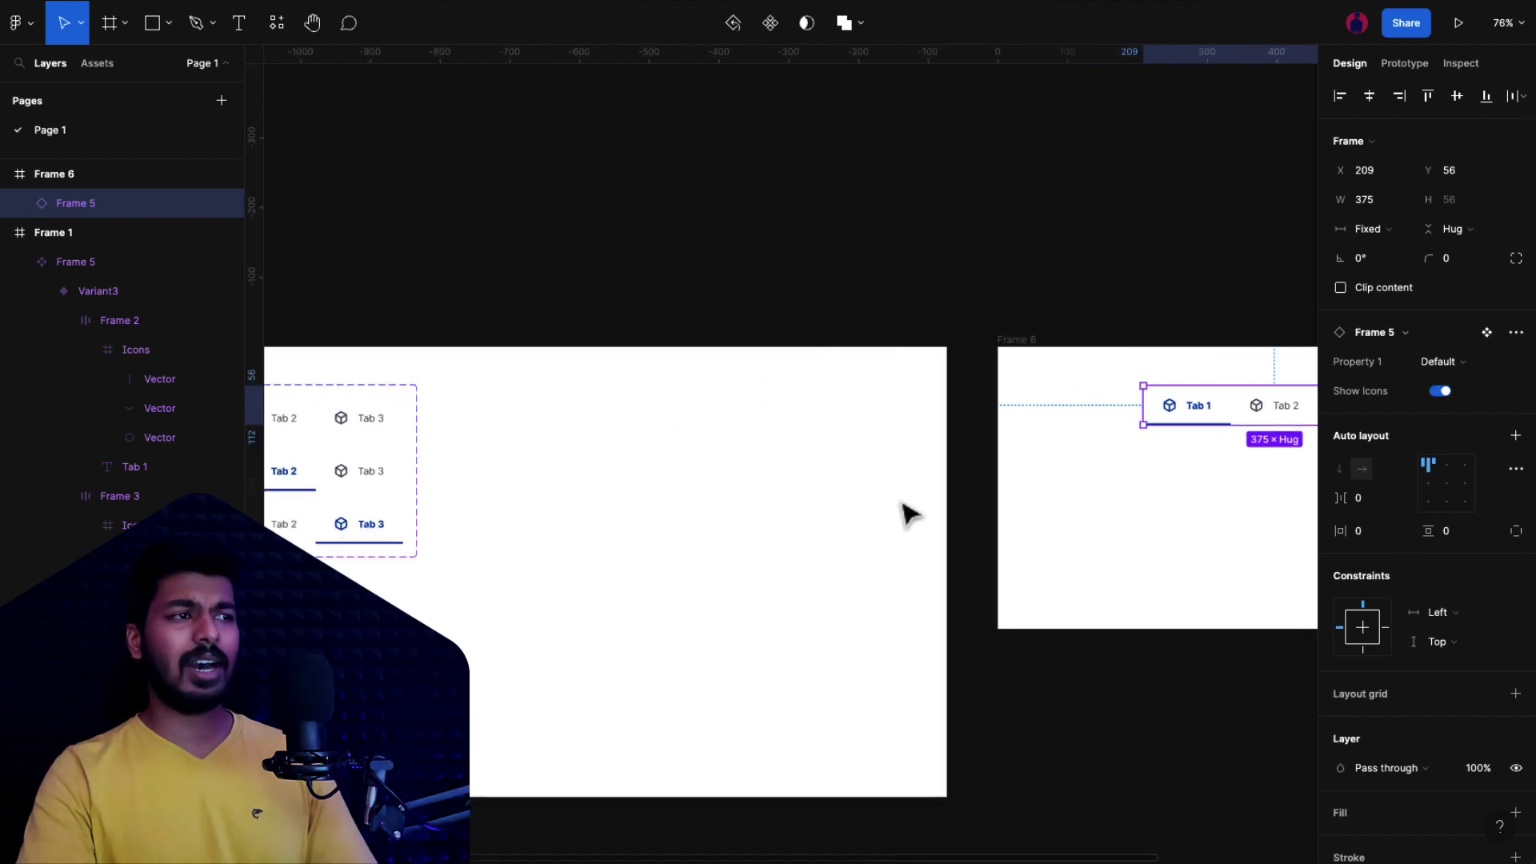
Step: Widen the tabs component set to 949 px by dragging its right edge
scroll(680, 458, up, 4)
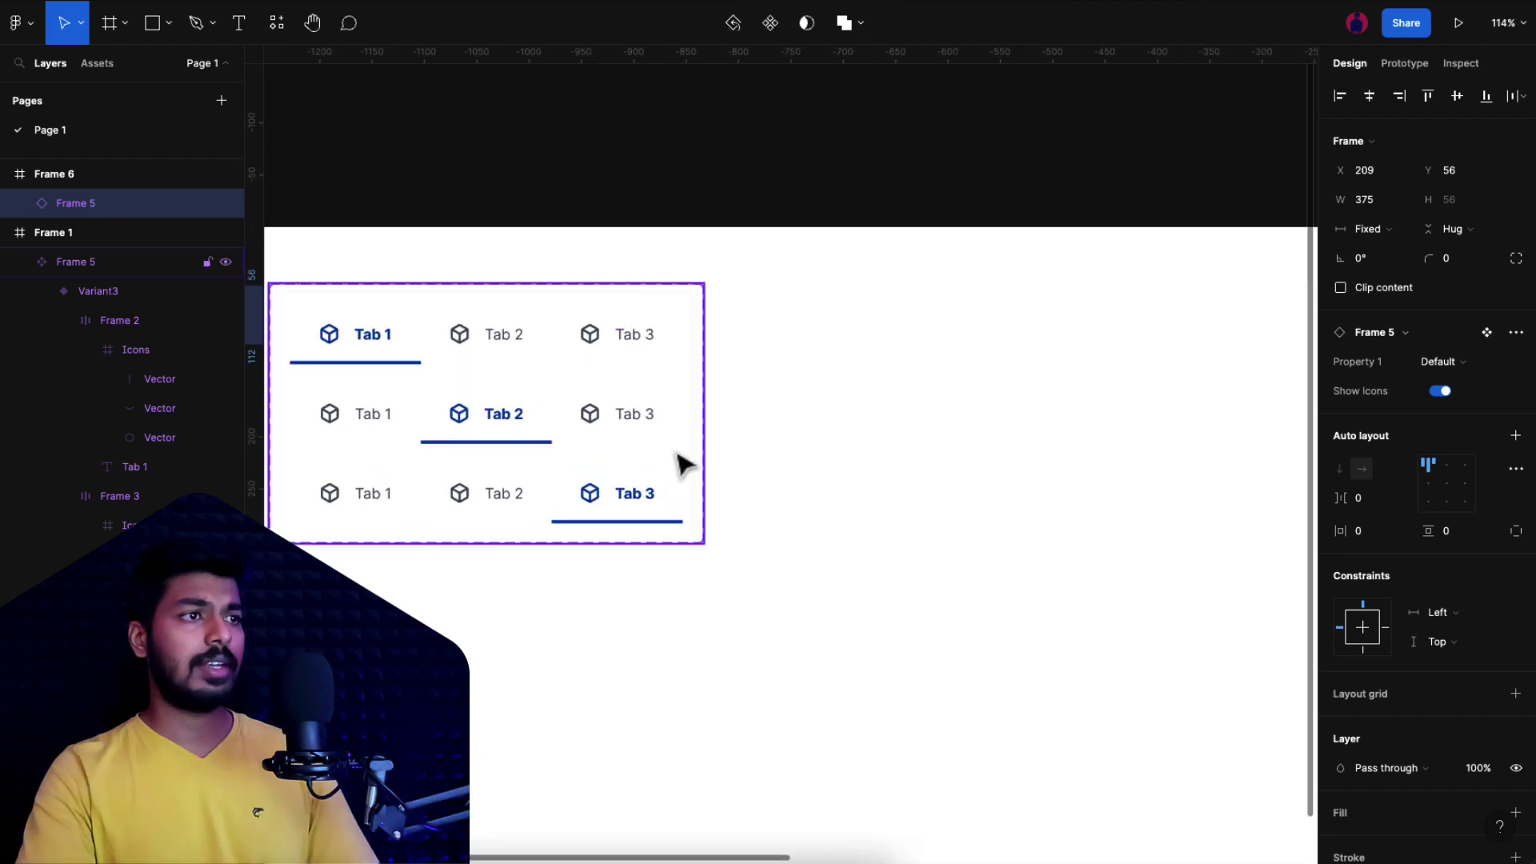
click(707, 457)
scroll(710, 454, left, 1)
drag(742, 436, 1301, 406)
Step: Alt-drag copies of the first two variants to the right side of the set
click(644, 340)
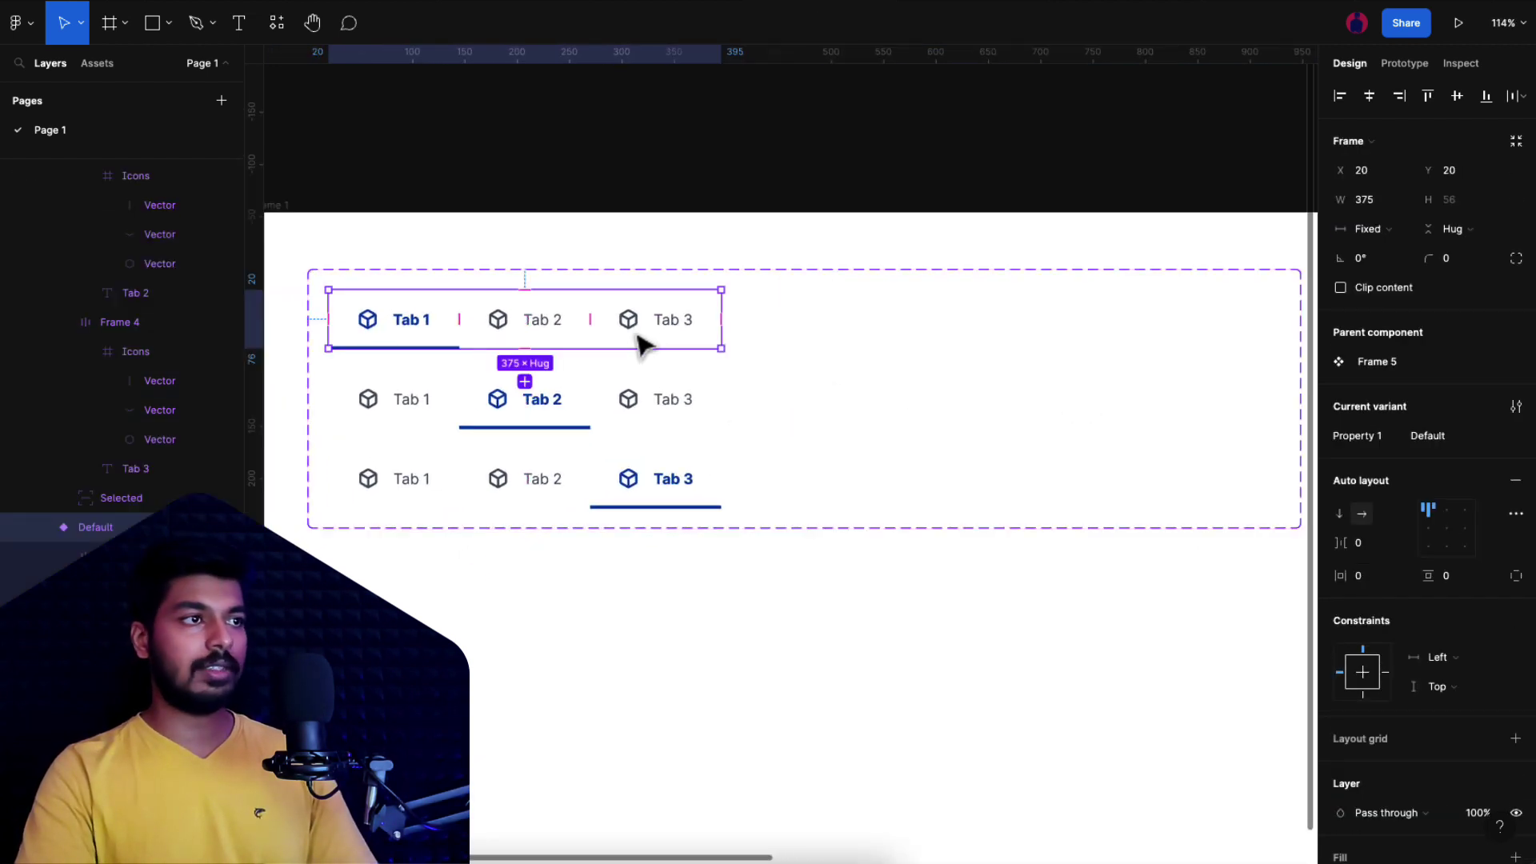
shift+click(616, 398)
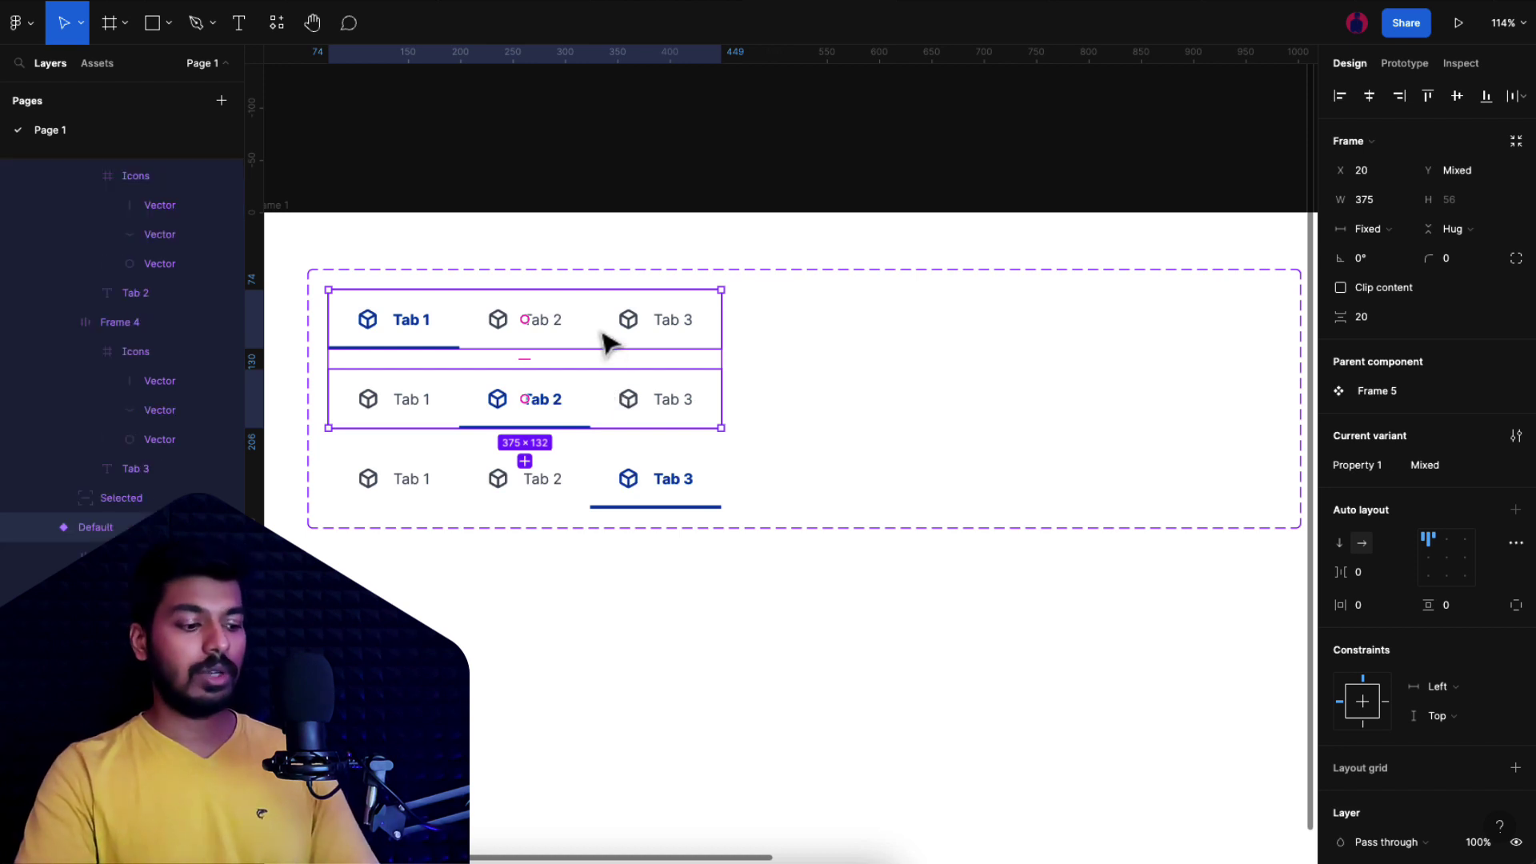
drag(576, 405, 1040, 394)
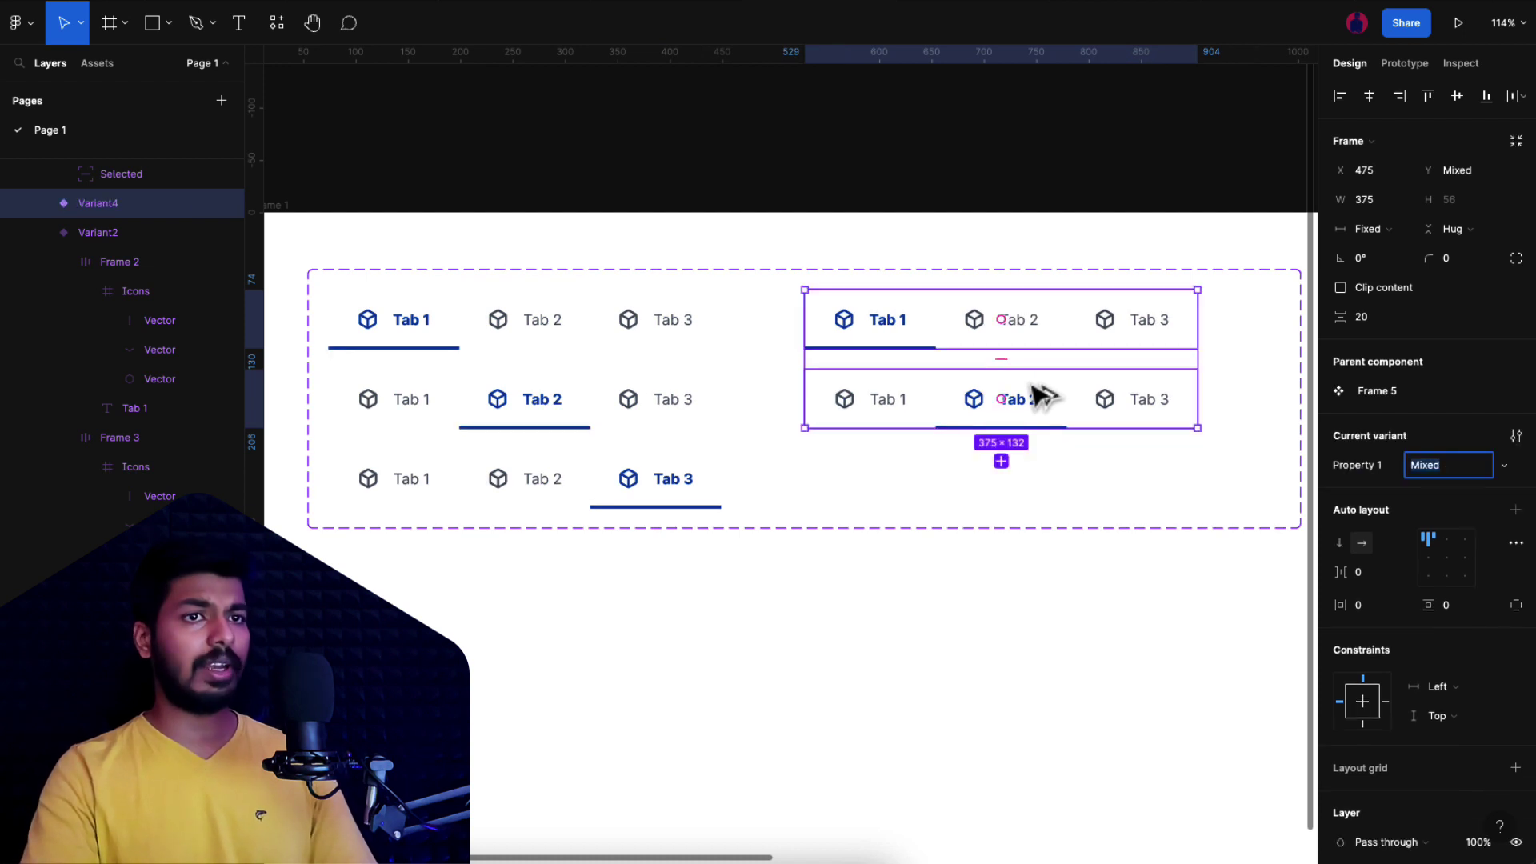
click(1025, 589)
Step: Delete Tab 3 from both right-hand variants
click(1155, 329)
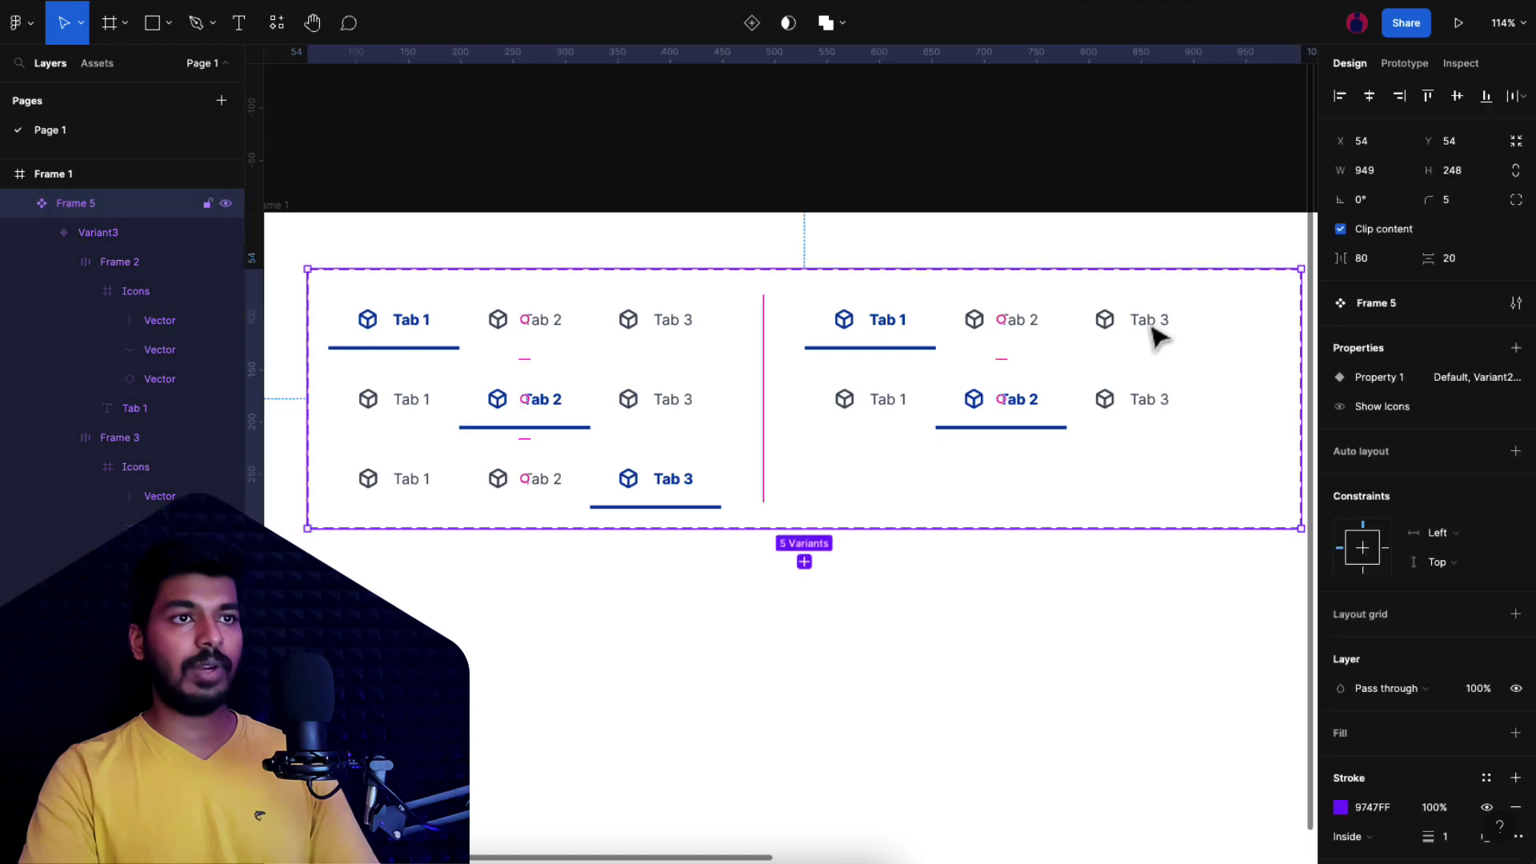
click(1156, 334)
click(1158, 337)
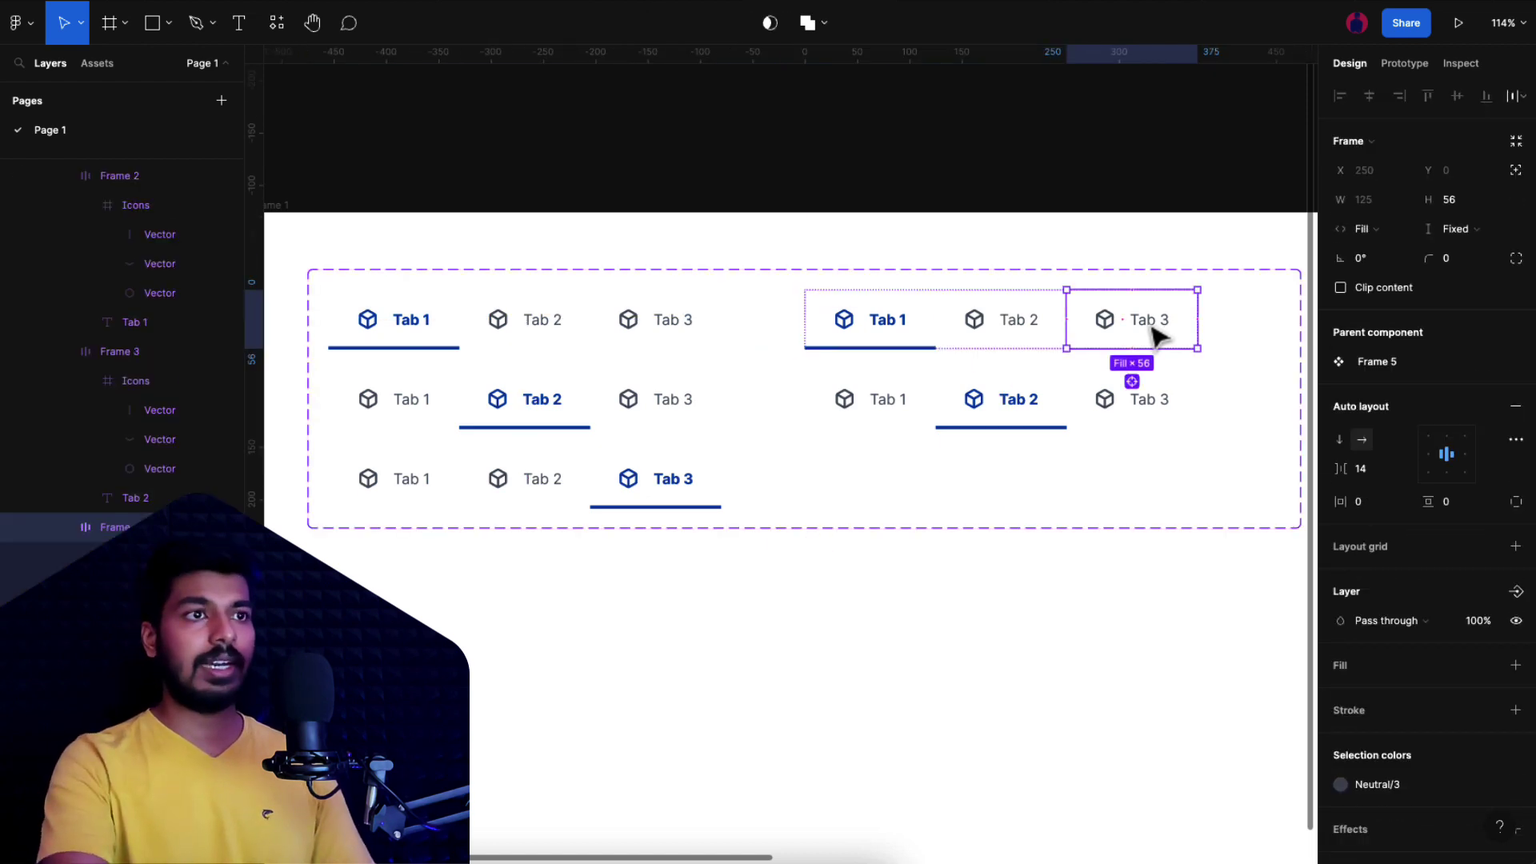
key(Delete)
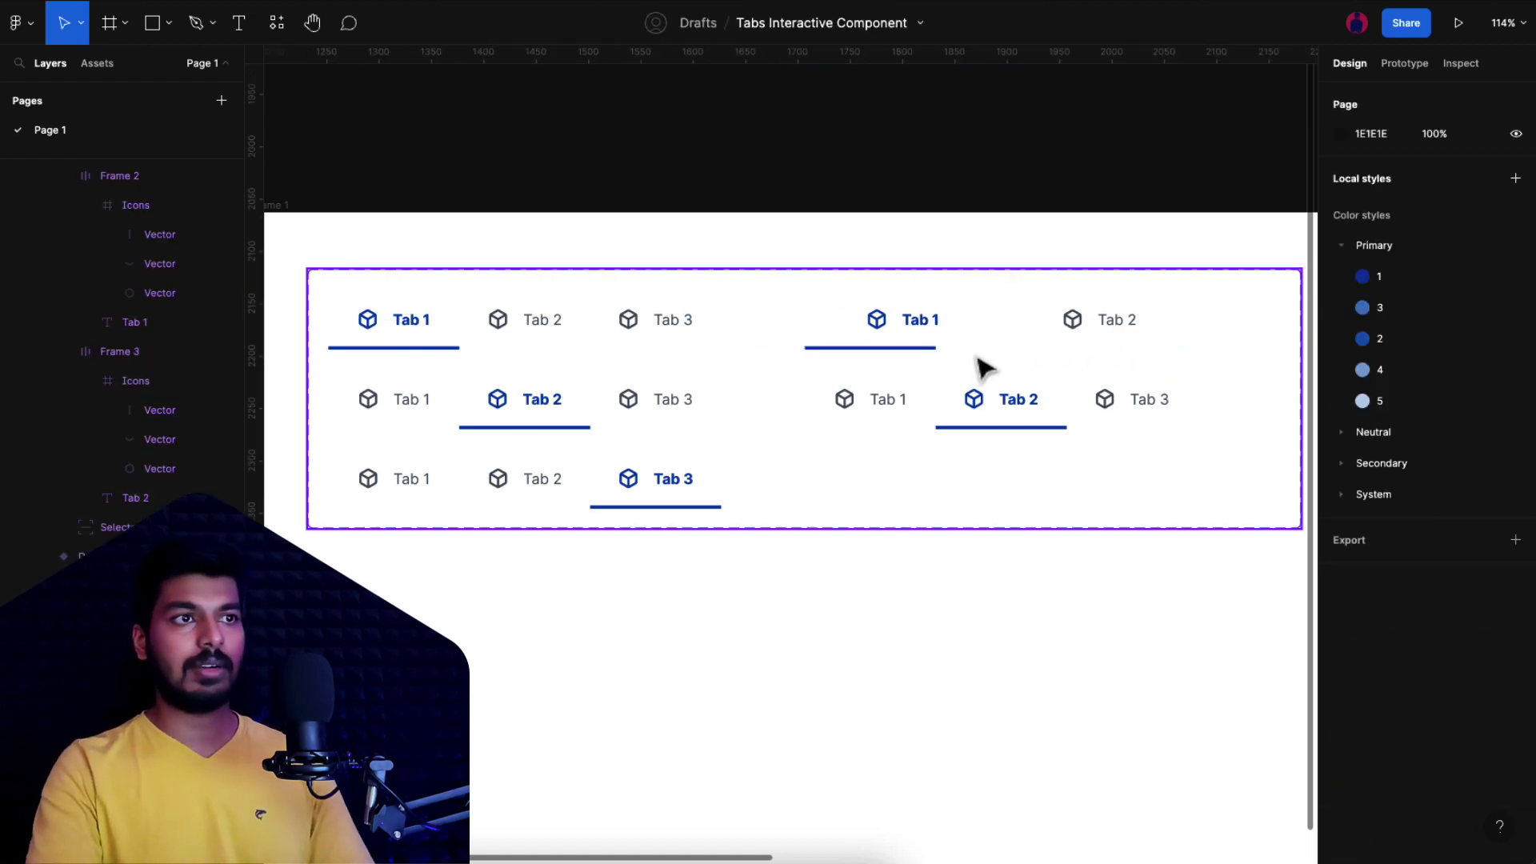
click(1117, 401)
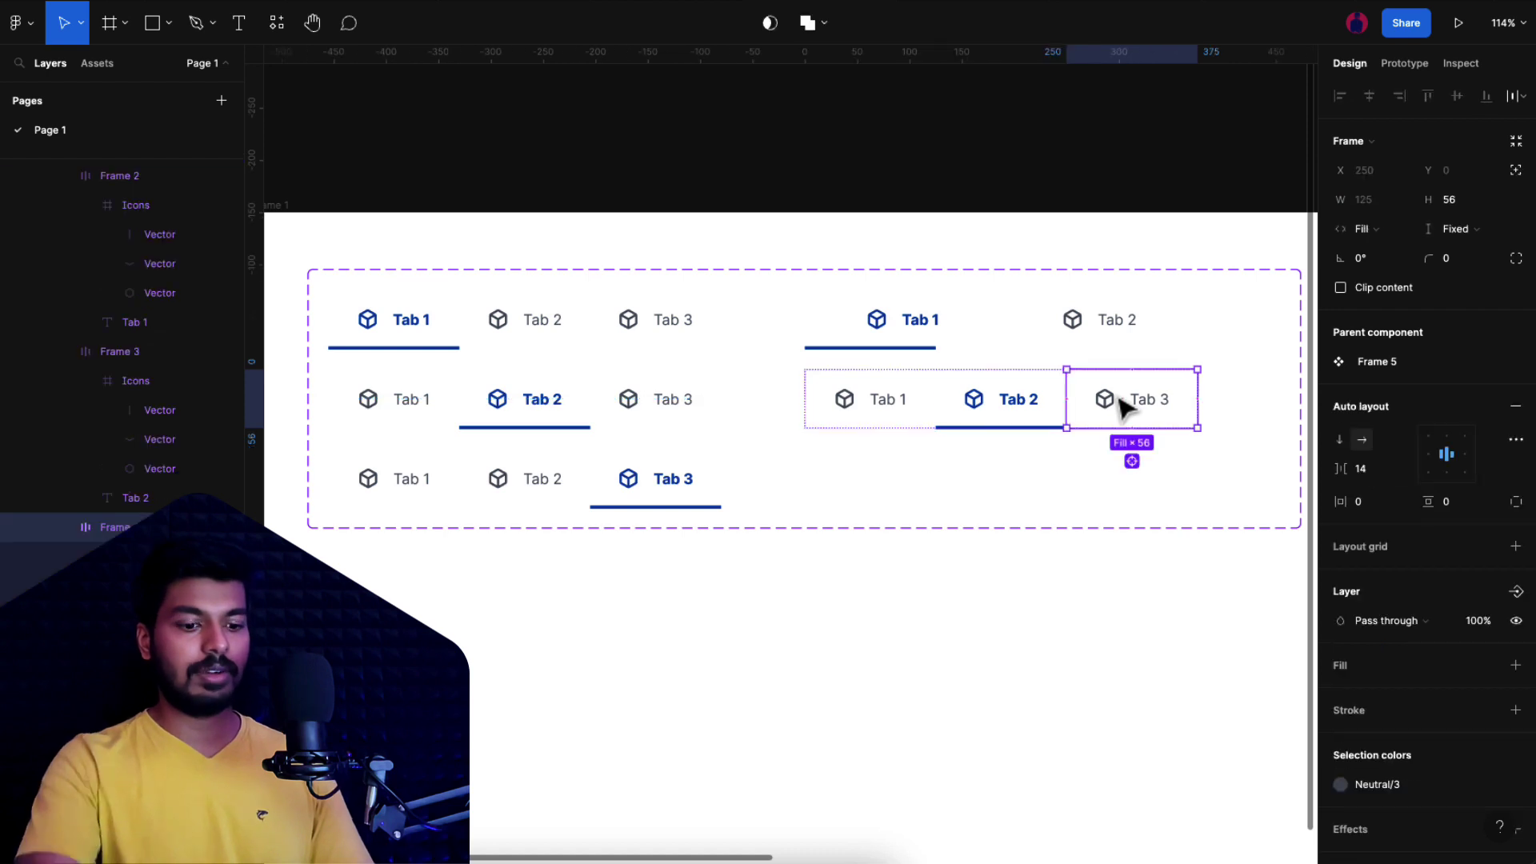
key(Delete)
Step: Set the top-right variant's underline width to 187.5
click(926, 334)
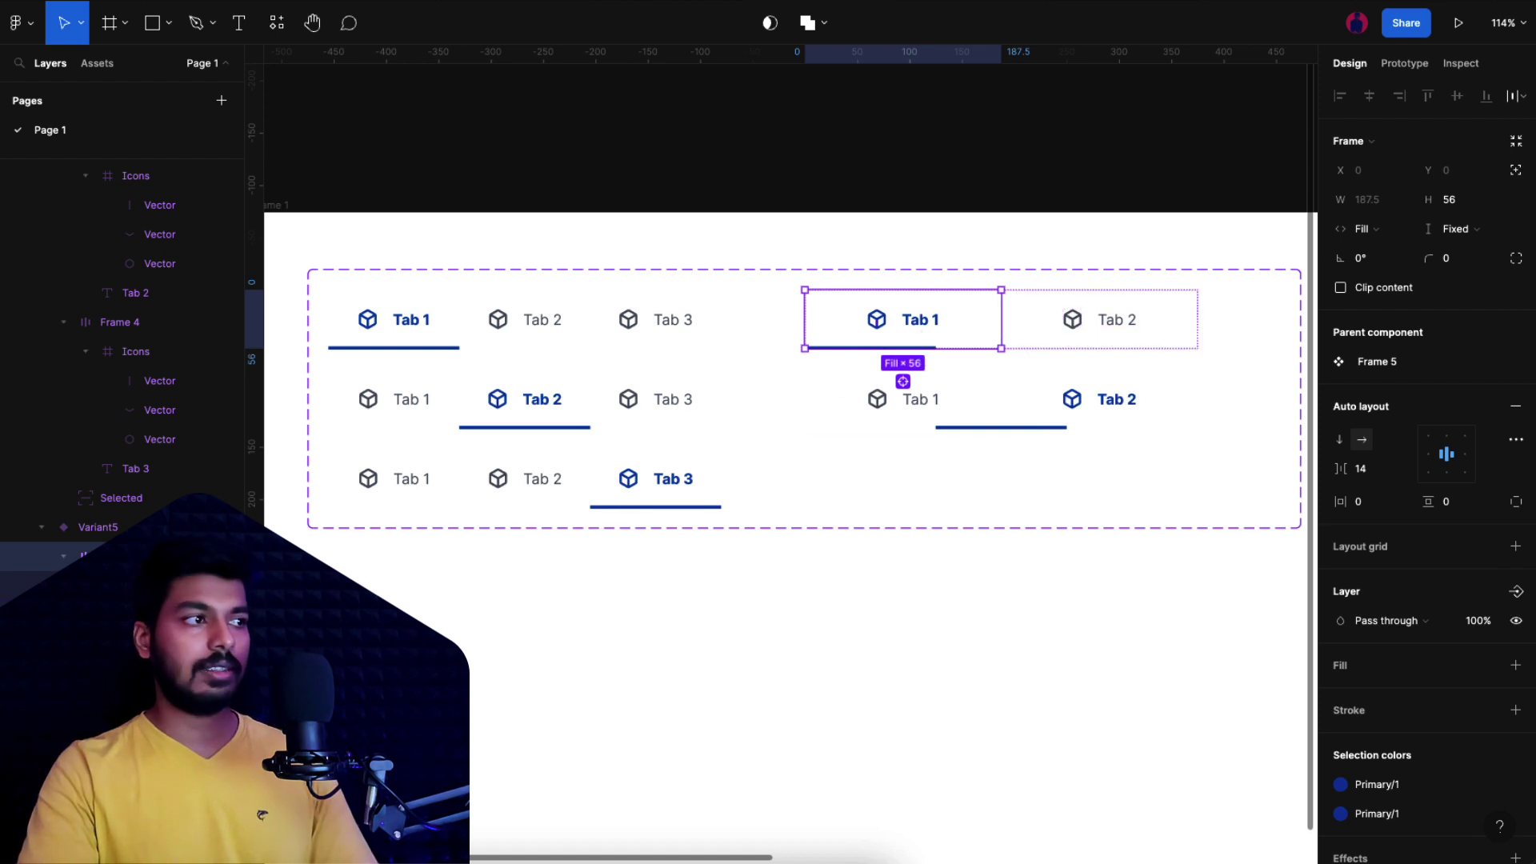
click(872, 348)
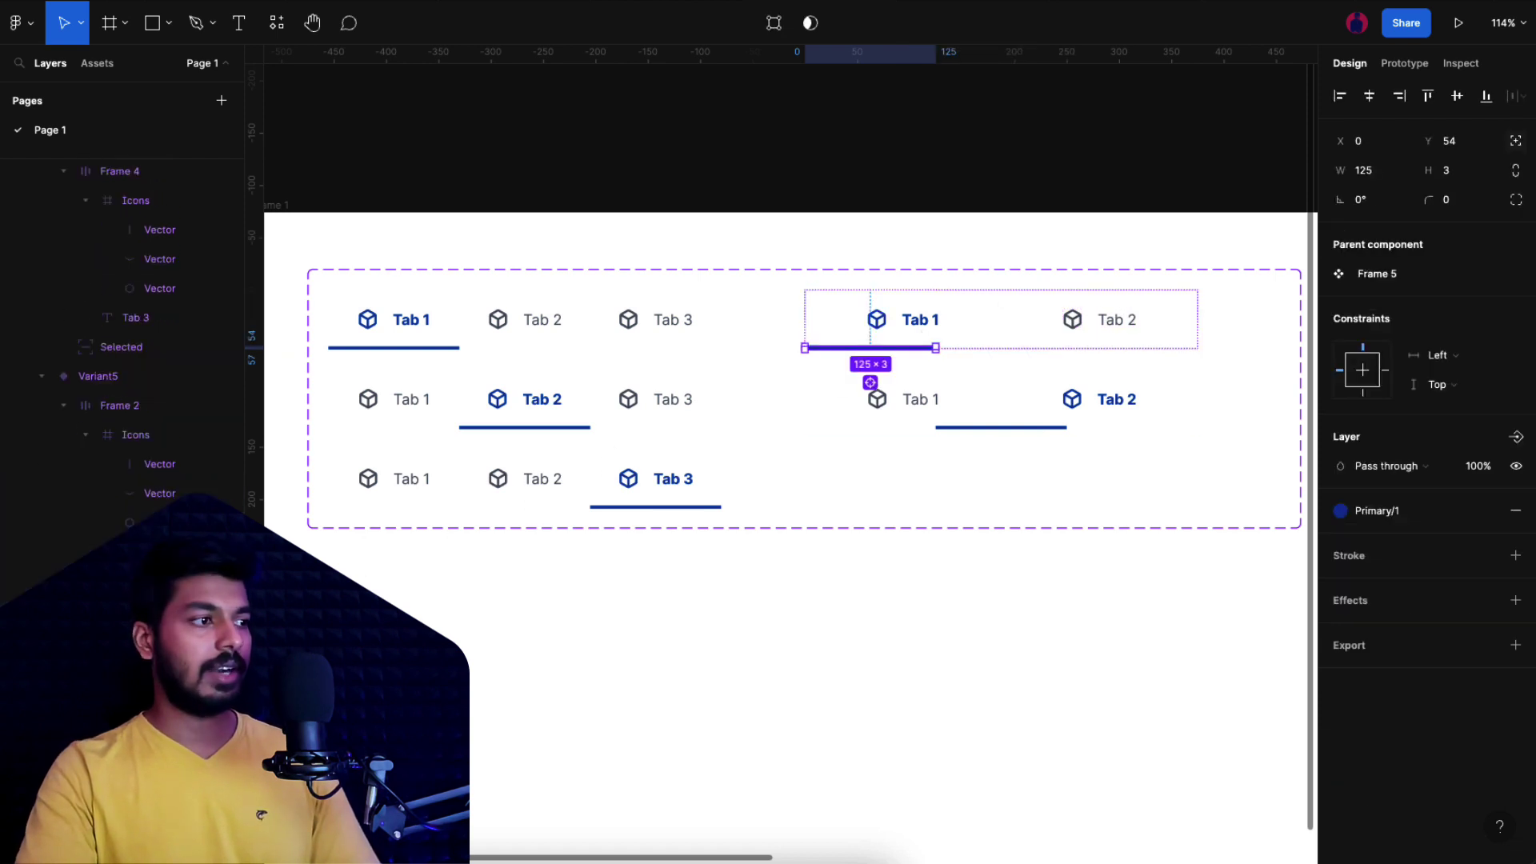
click(1365, 170)
text(187)
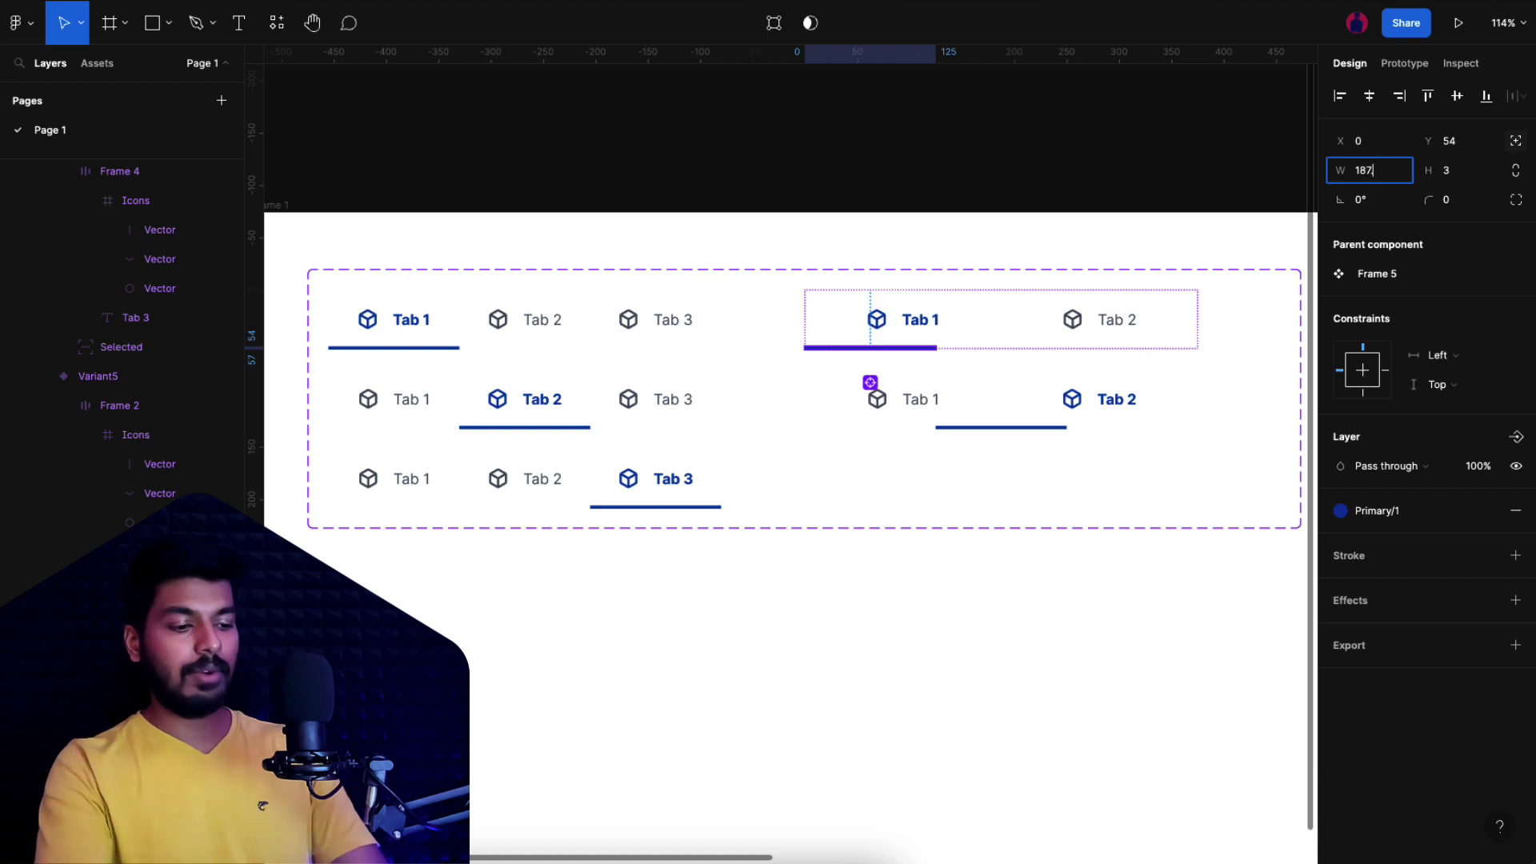
text(.5)
key(Return)
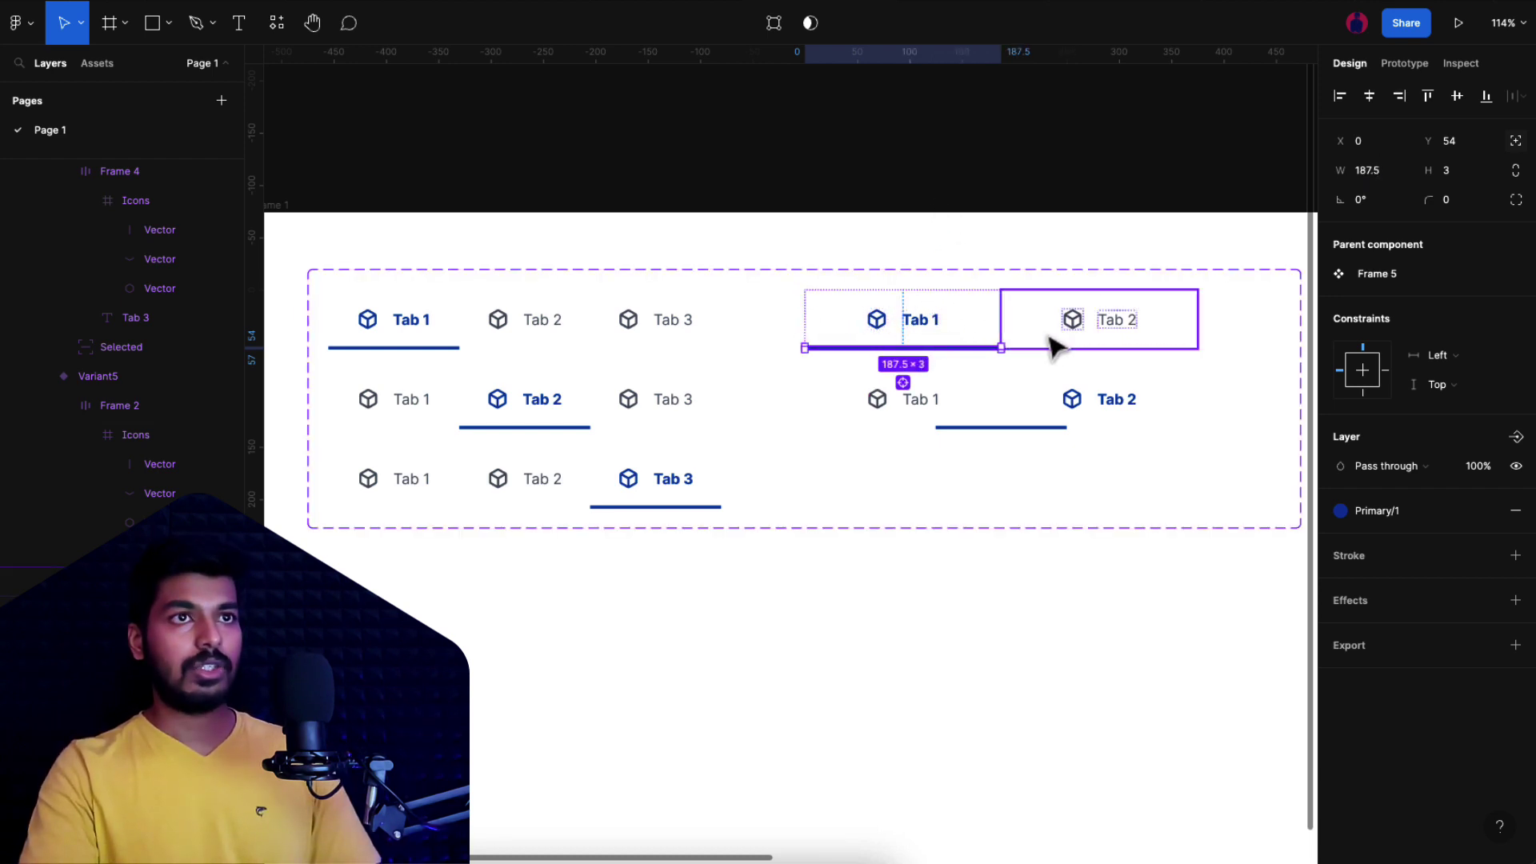
click(1369, 177)
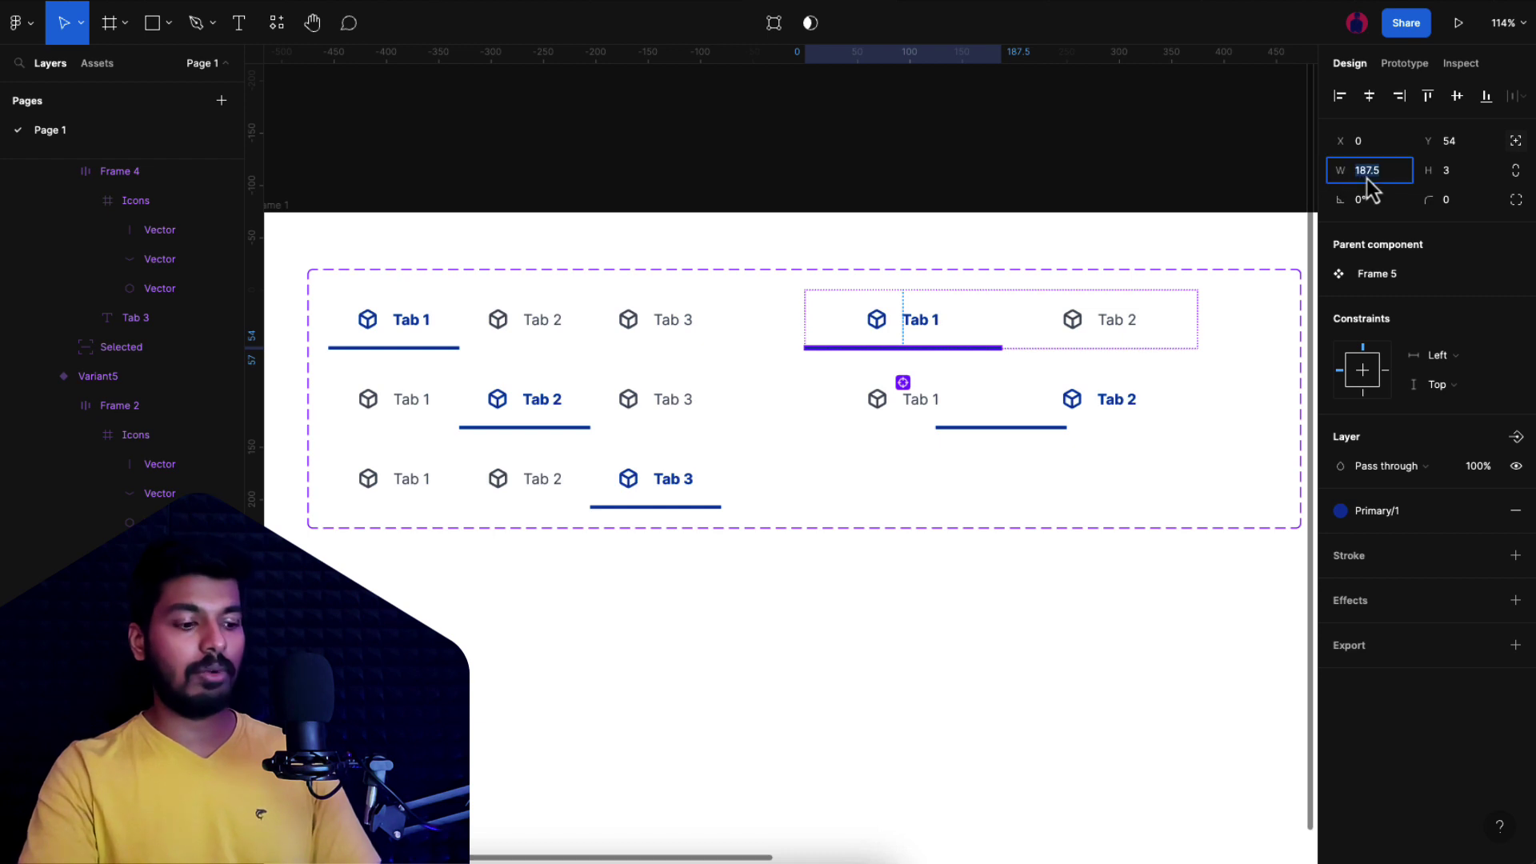
Step: Make the middle-right underline 187.5 wide and right-align it under Tab 2
click(1021, 431)
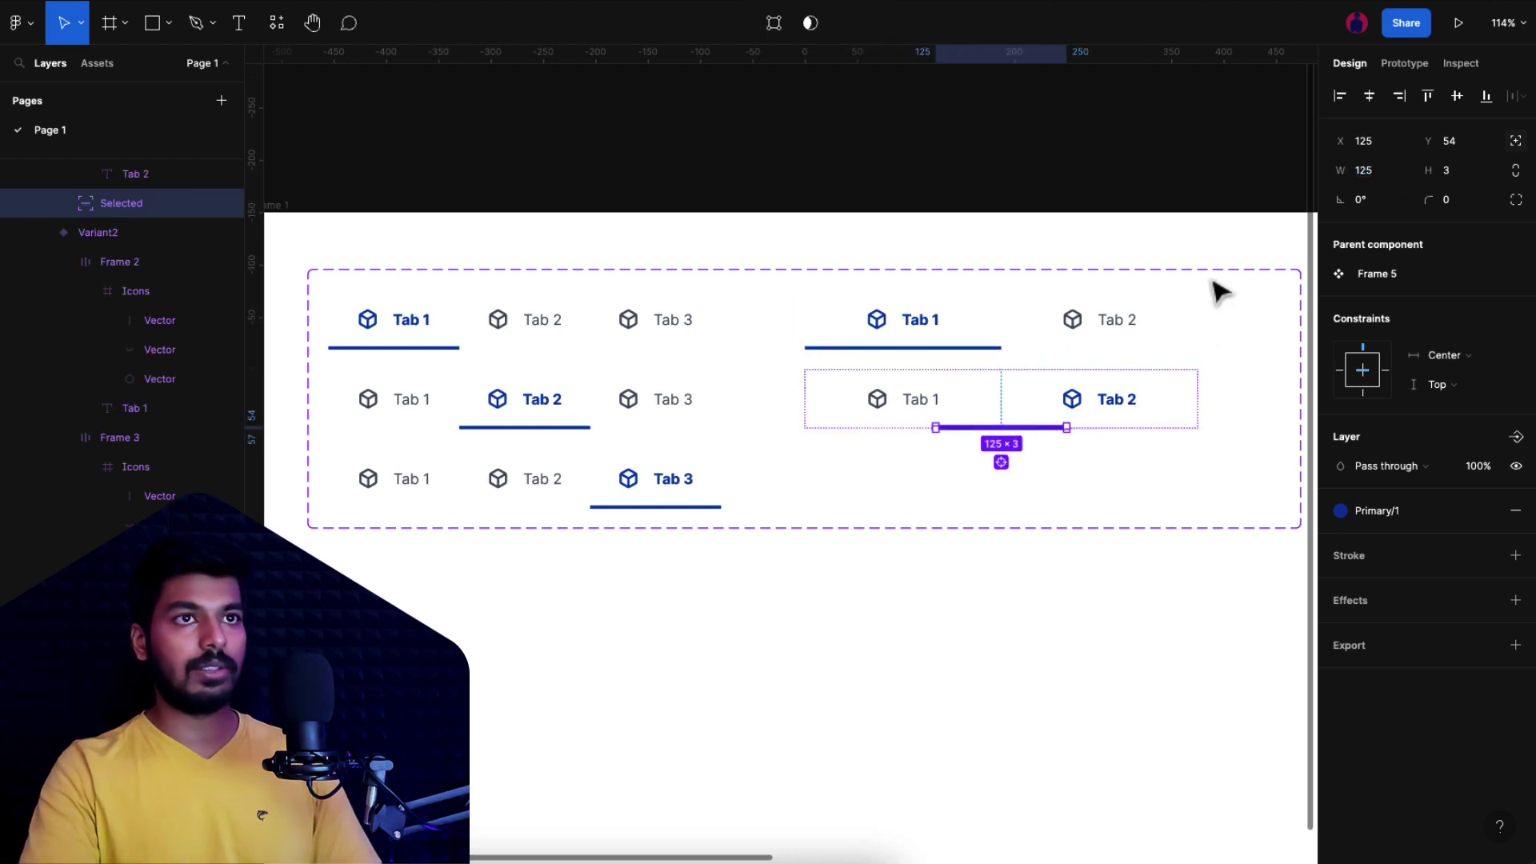
click(1376, 181)
text(187.5)
key(Return)
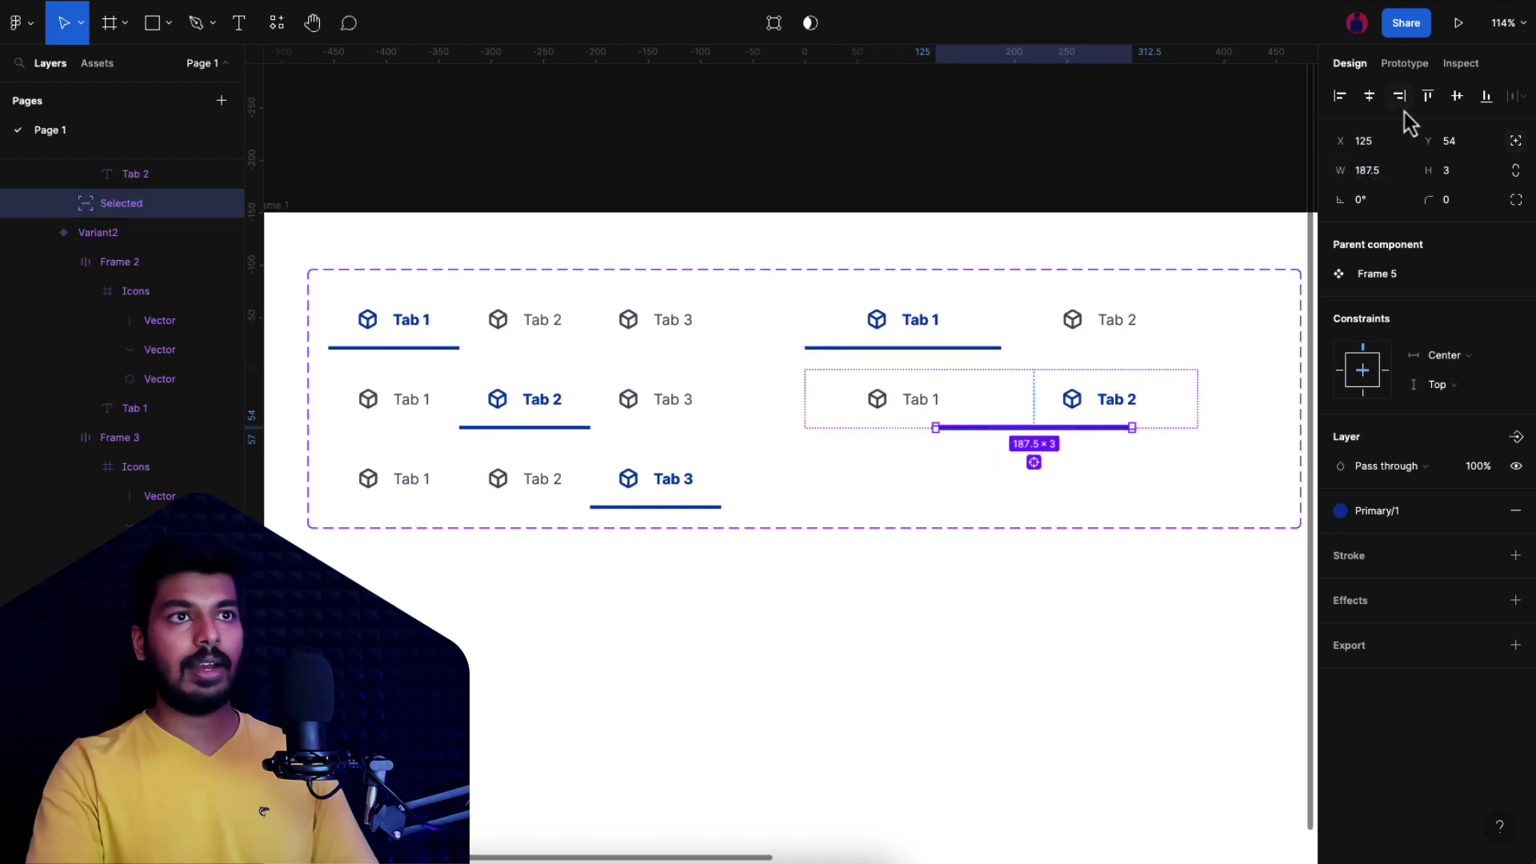
click(1401, 99)
key(Escape)
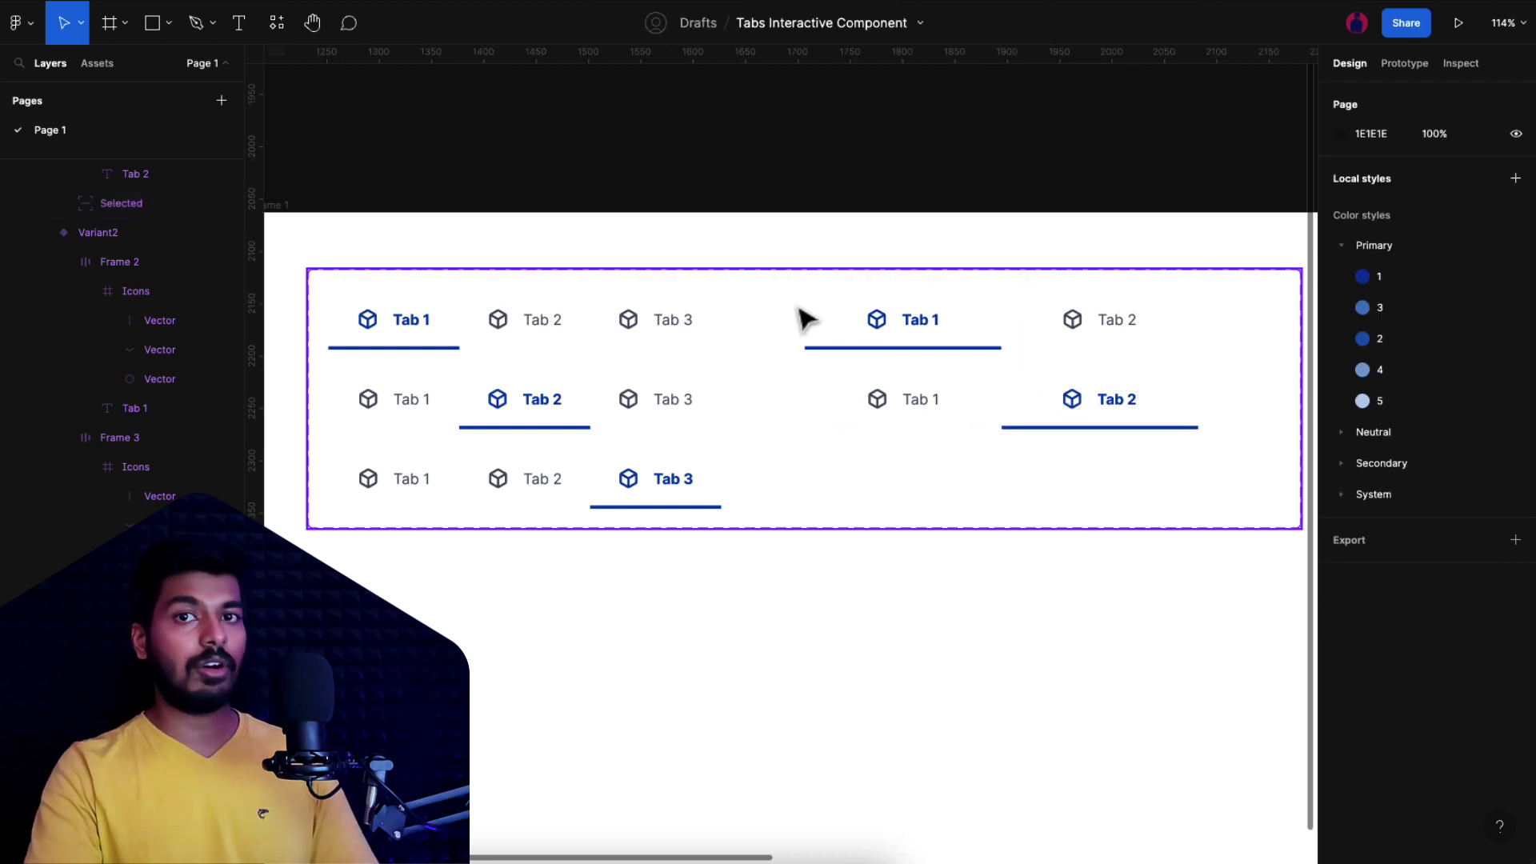
Step: Add a variant property named 'No of options' to the Tabs component set
click(727, 302)
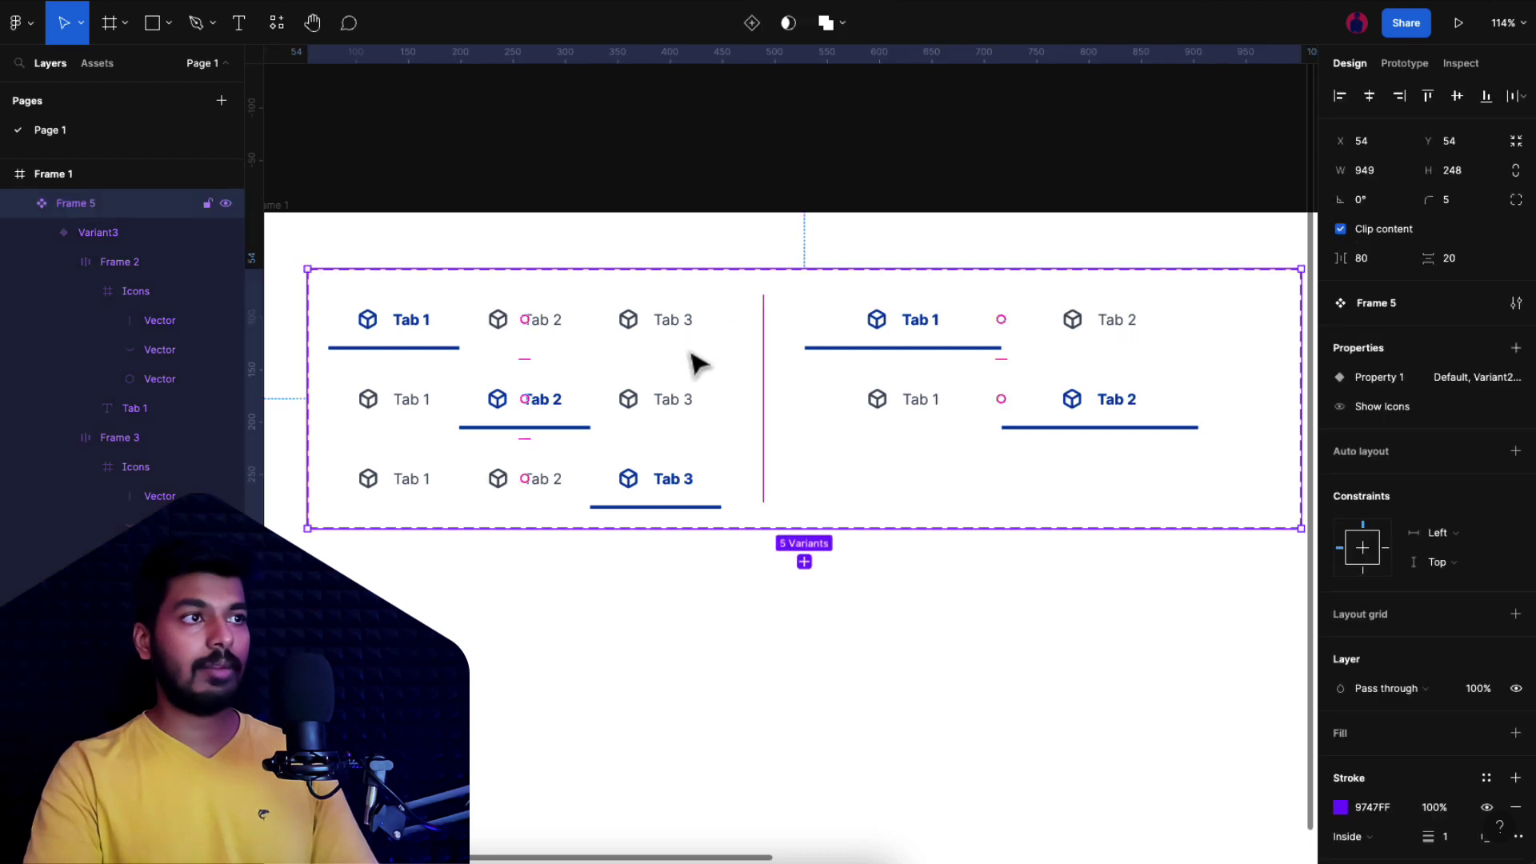
click(1516, 347)
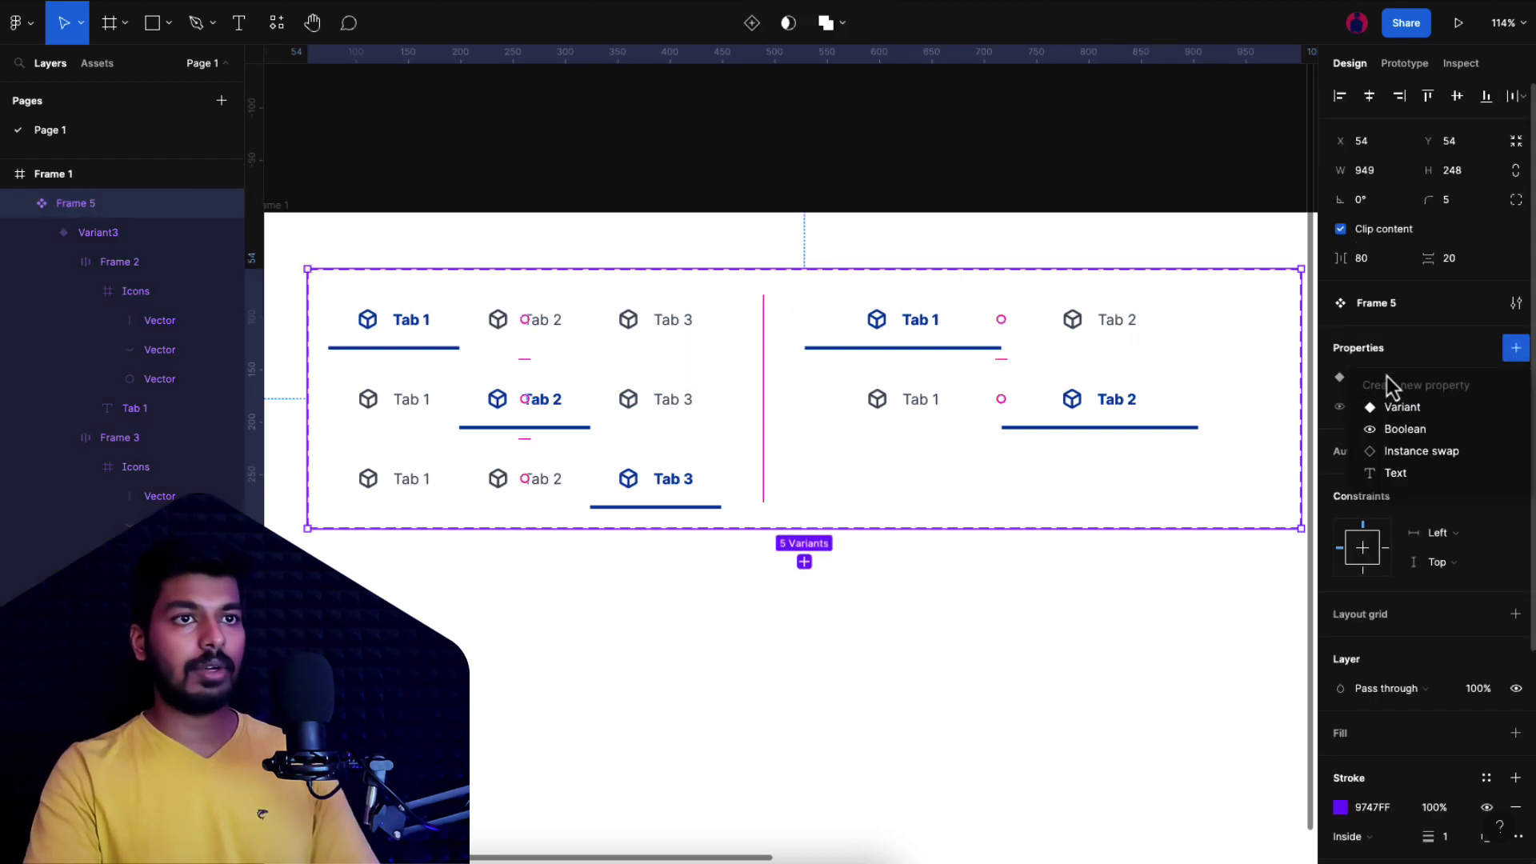
click(1408, 406)
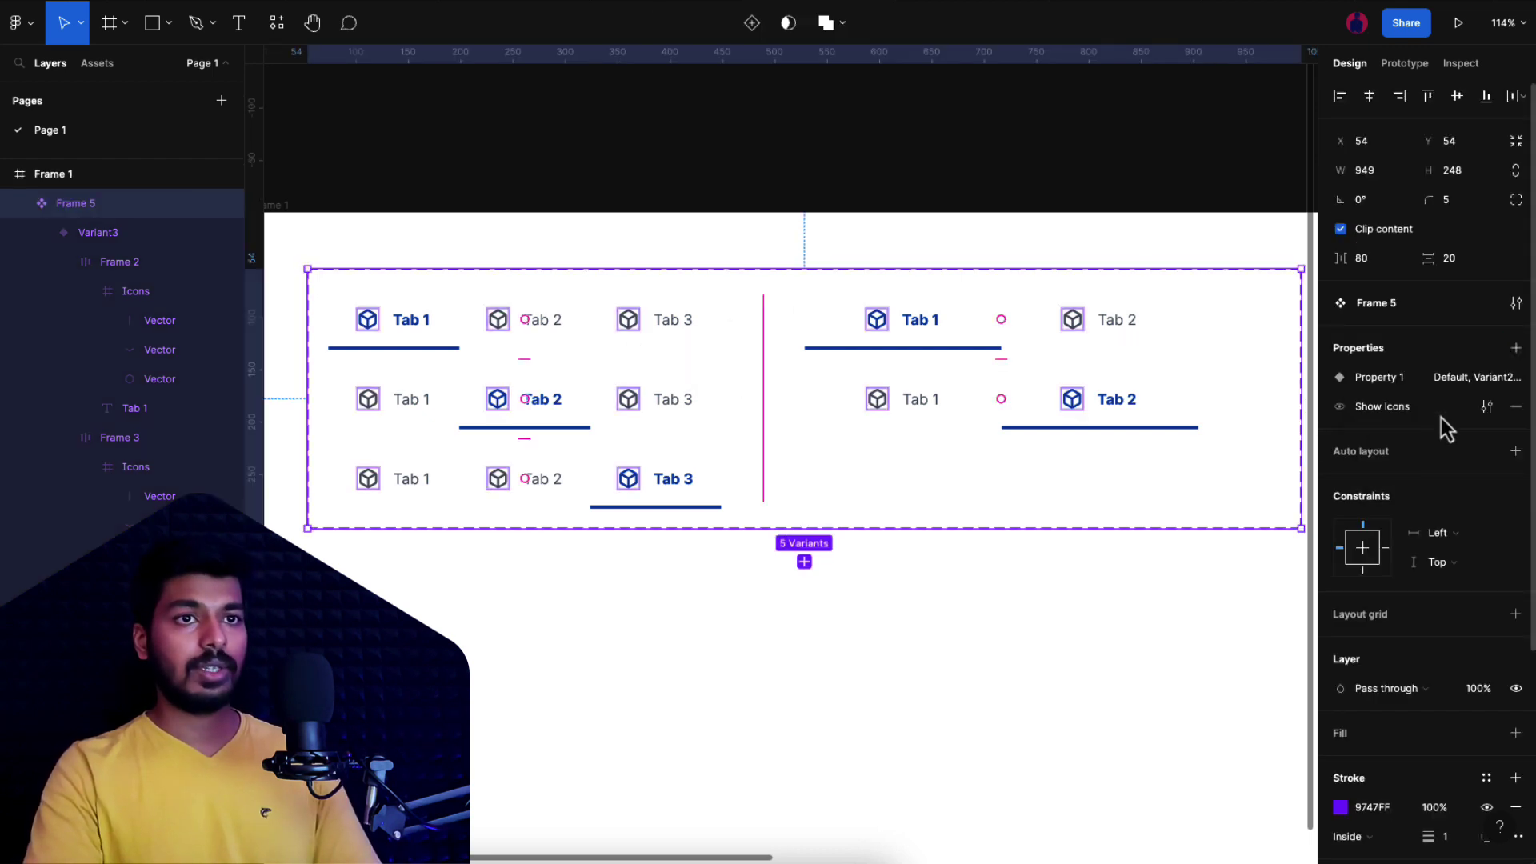
double_click(1383, 379)
text(No of options)
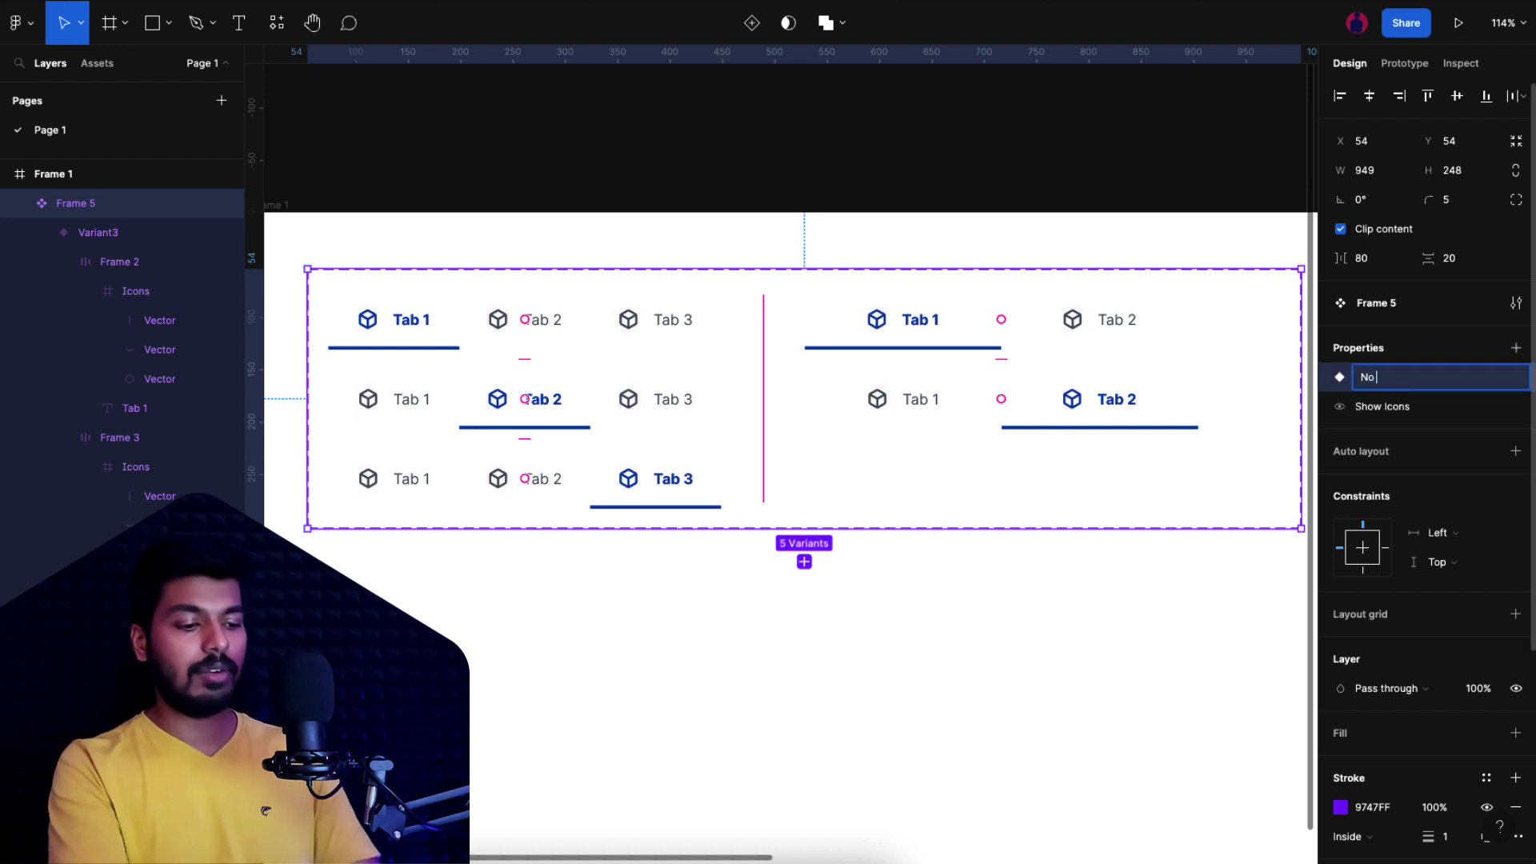
key(Return)
Step: Set No of options to 3 for the three left-hand variants
click(549, 343)
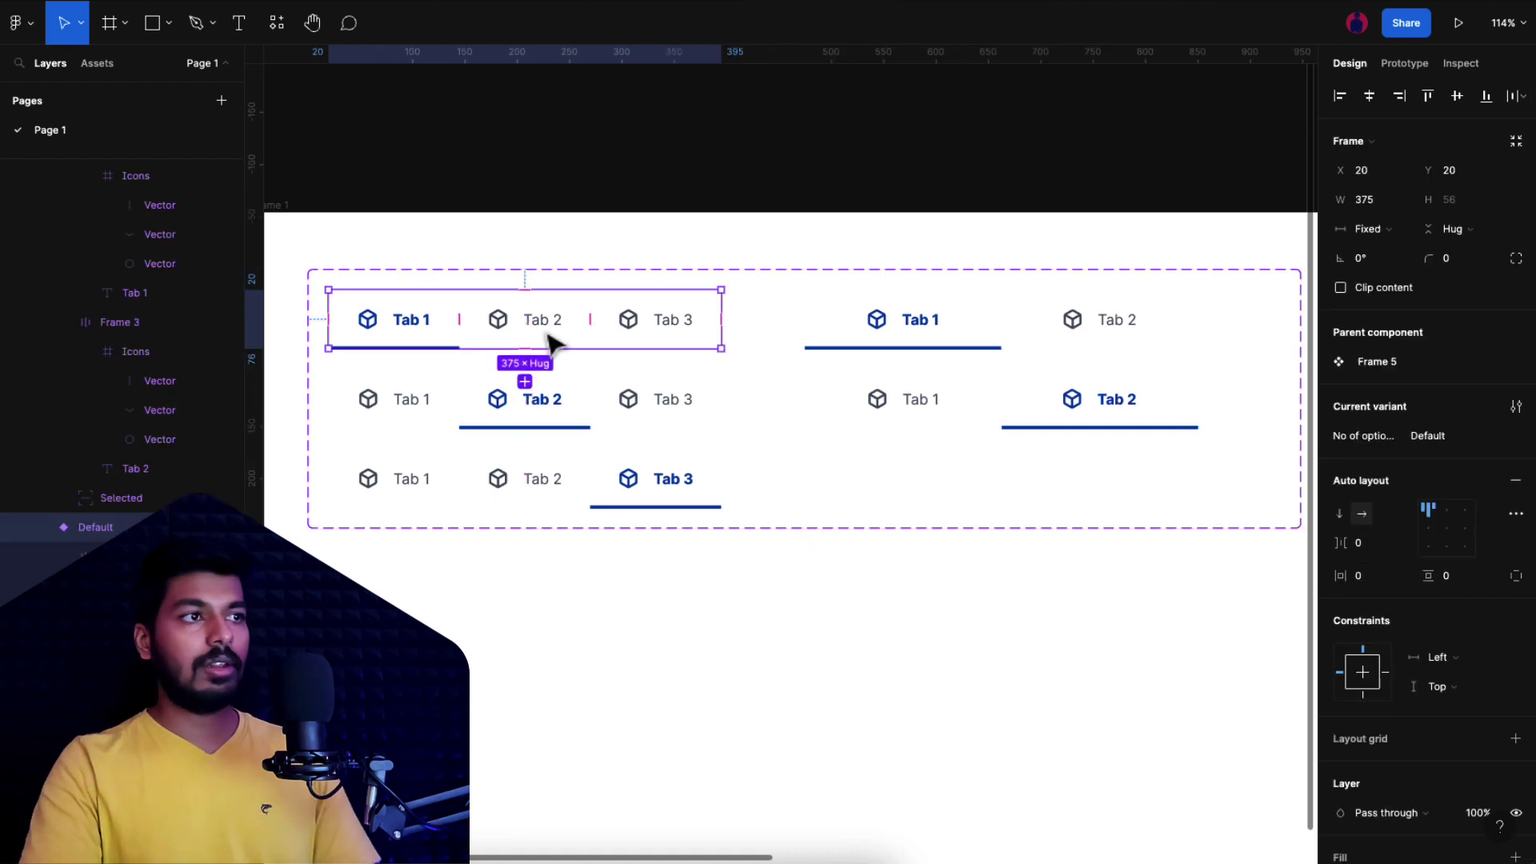
shift+click(566, 405)
shift+click(544, 484)
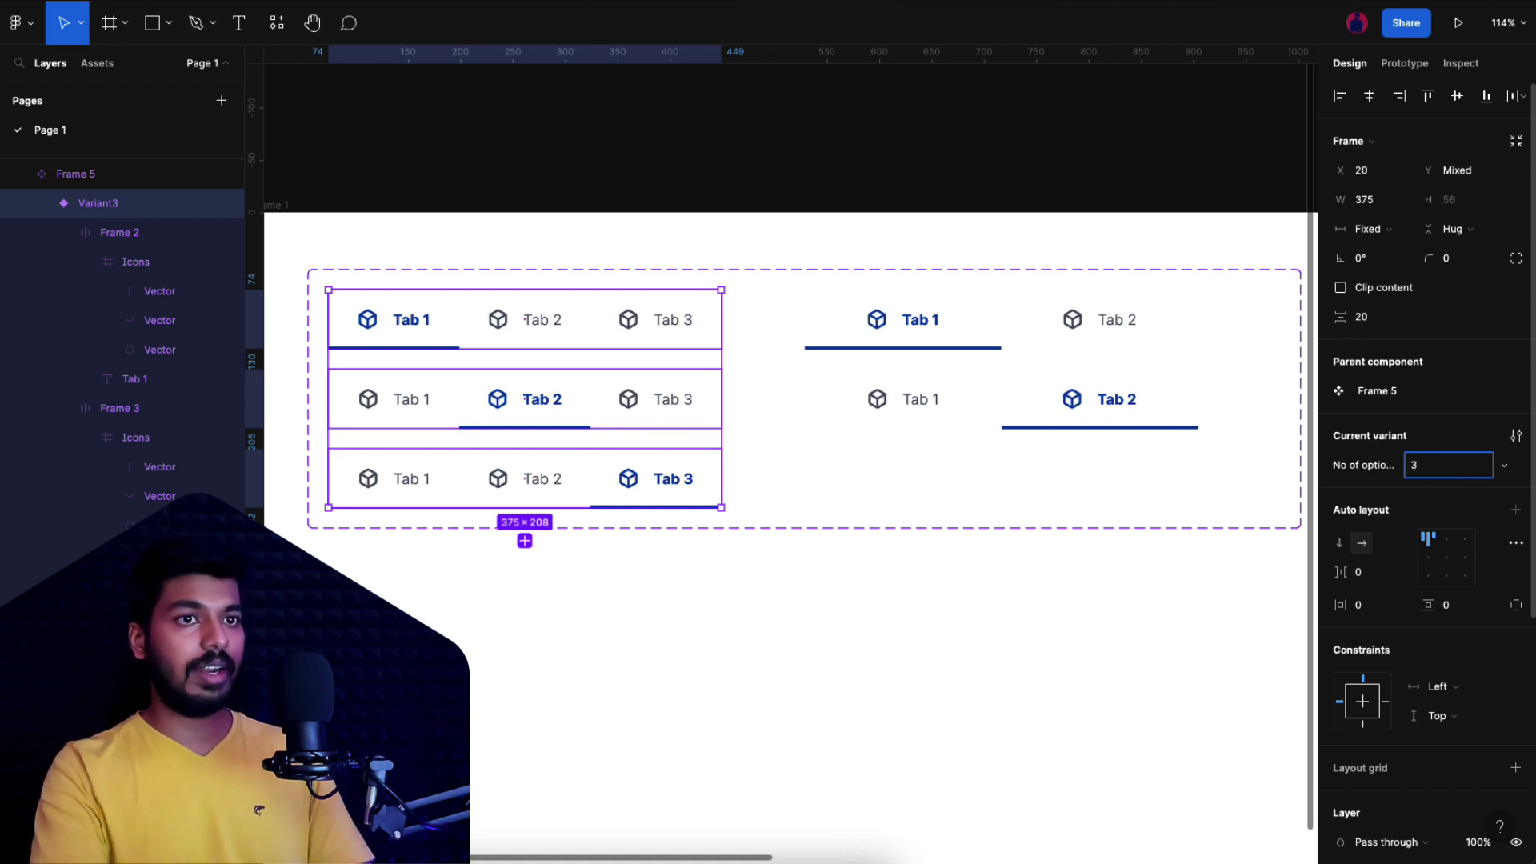
key(Return)
Step: Set No of options to 2 for the two right-hand variants
click(1091, 353)
shift+click(1088, 413)
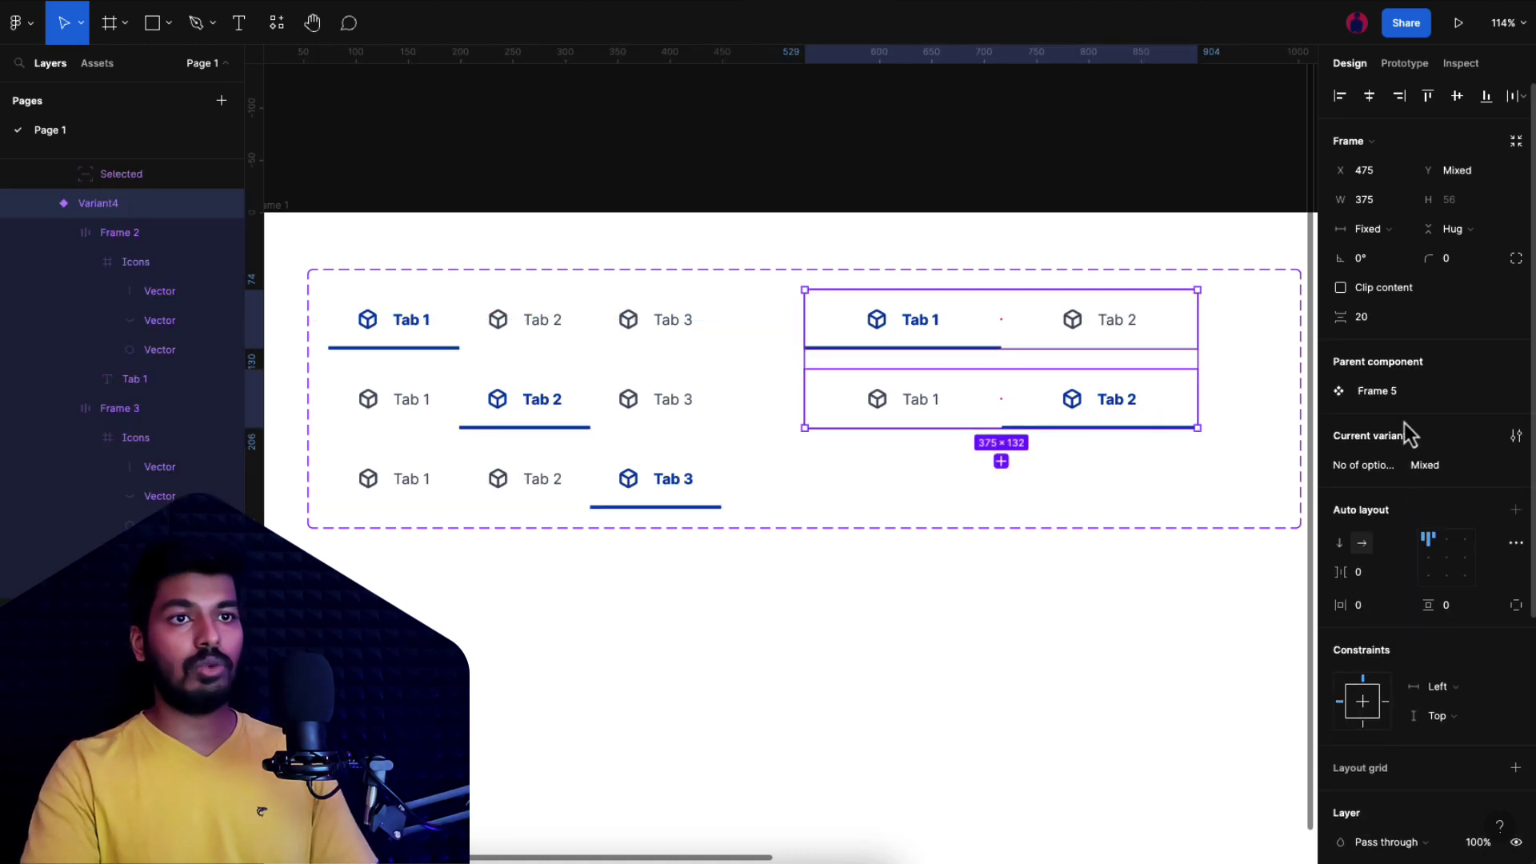
click(1436, 470)
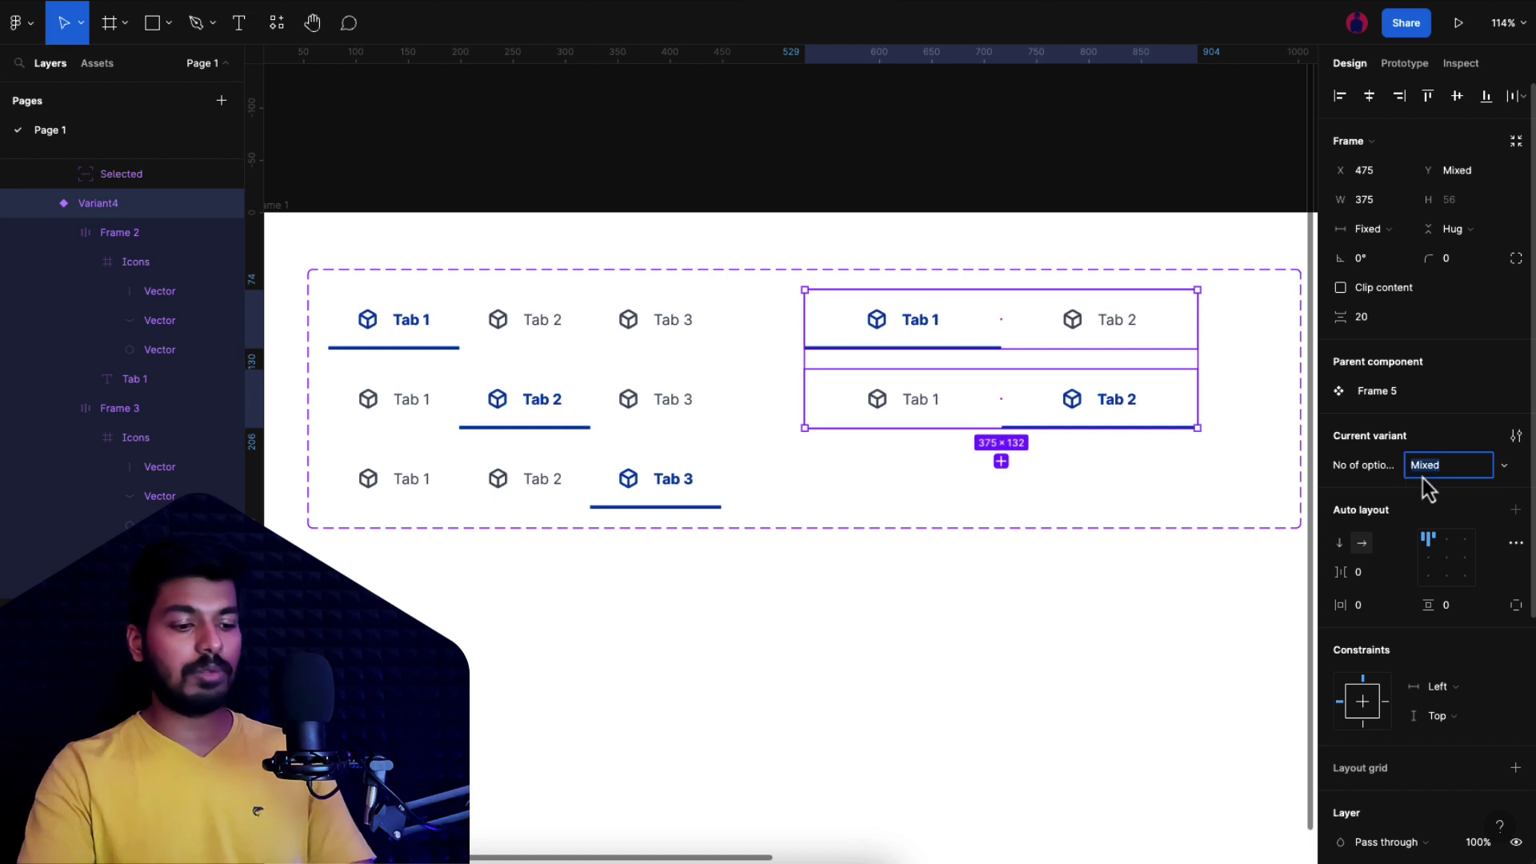
text(2)
key(Return)
click(963, 604)
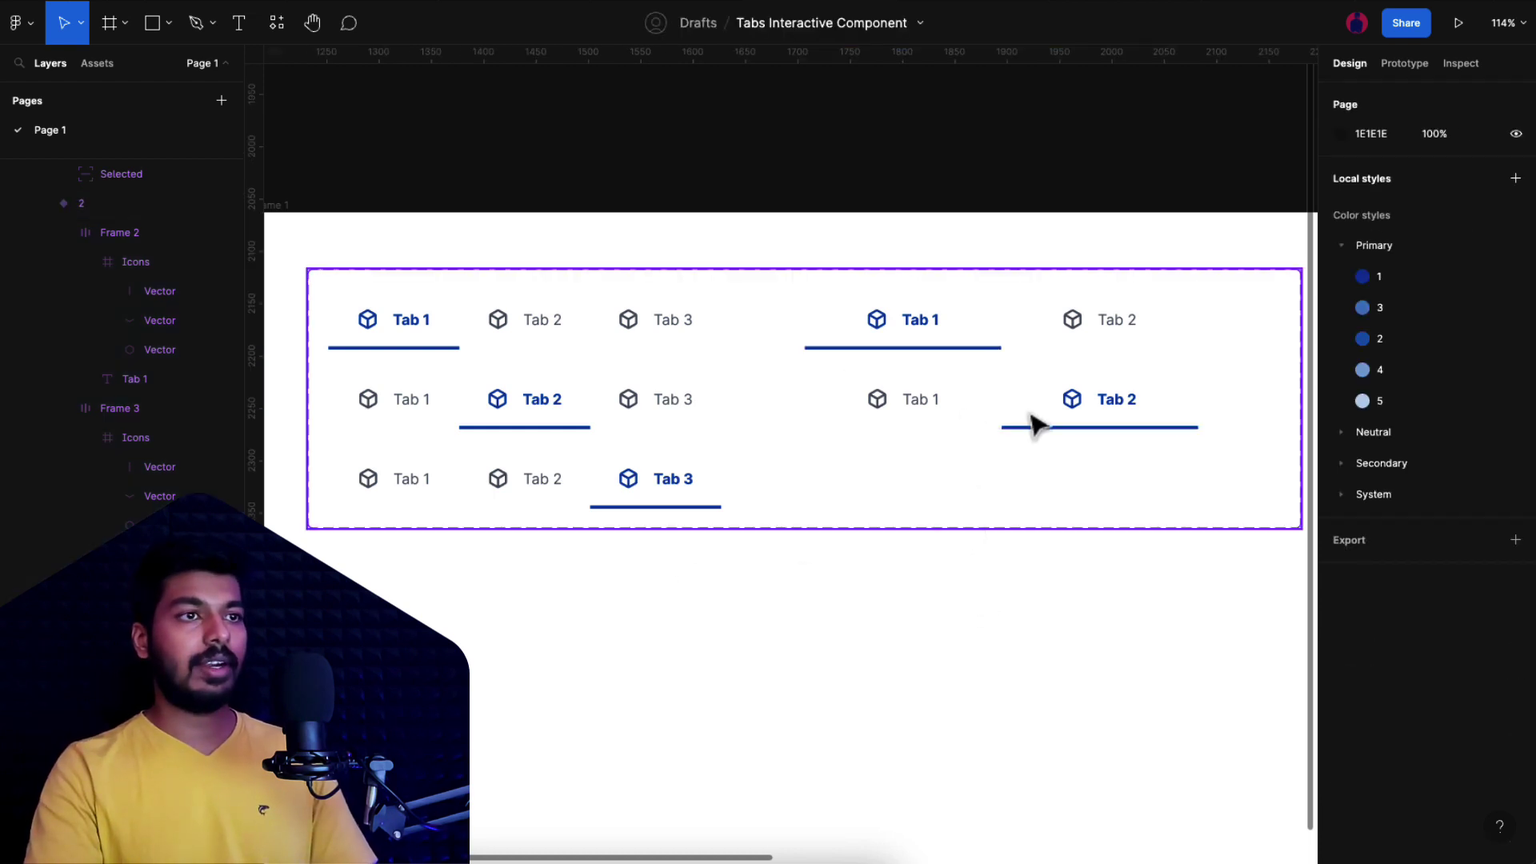
click(1116, 326)
click(1116, 326)
click(1424, 67)
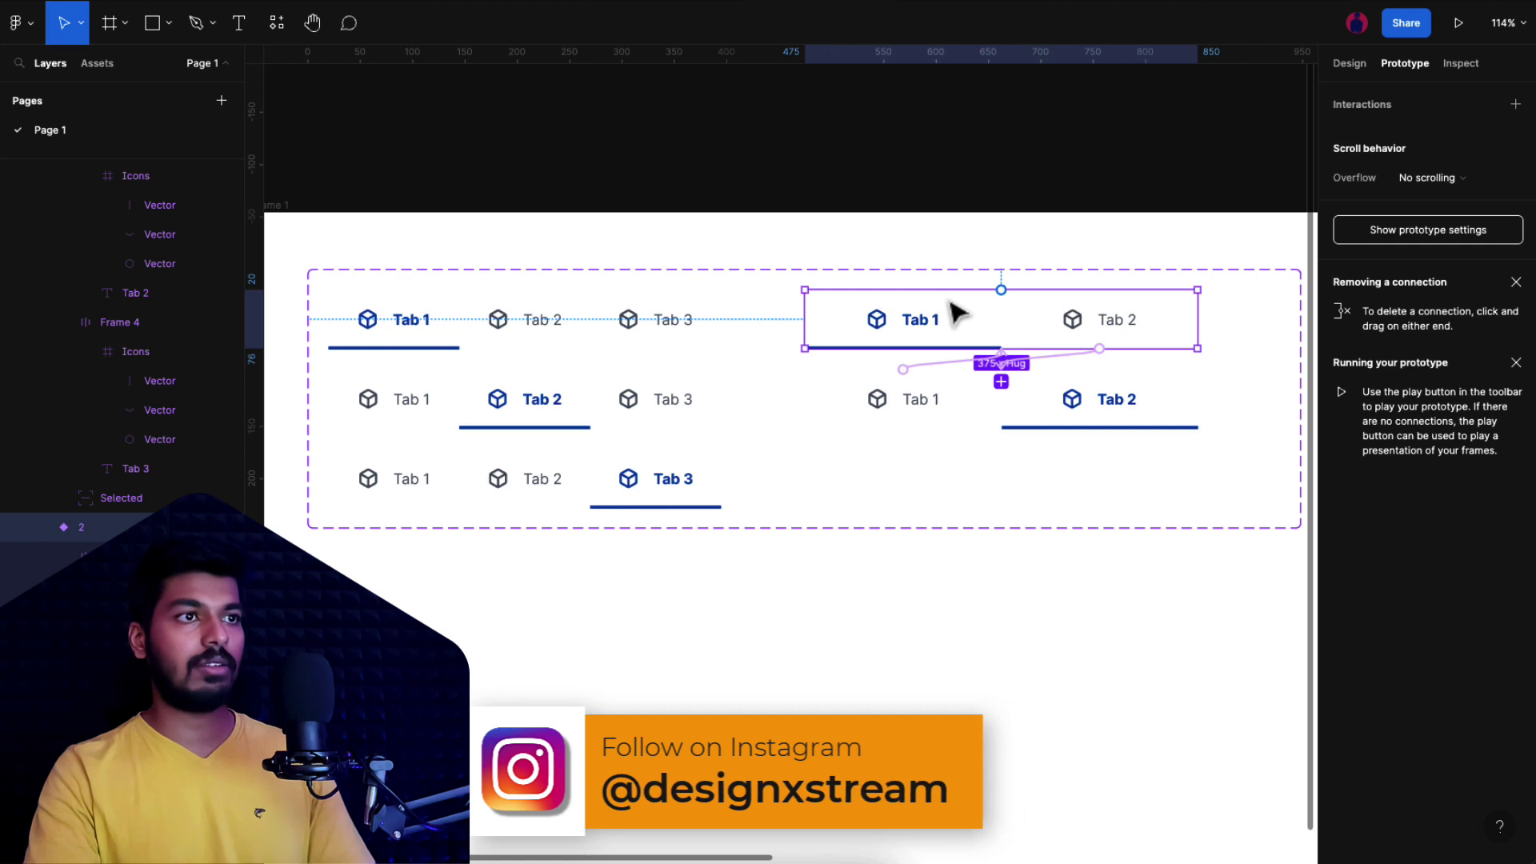
Step: Set the Frame 6 tabs instance to 2 options with Show Icons turned off
click(1081, 186)
scroll(1076, 186, right, 15)
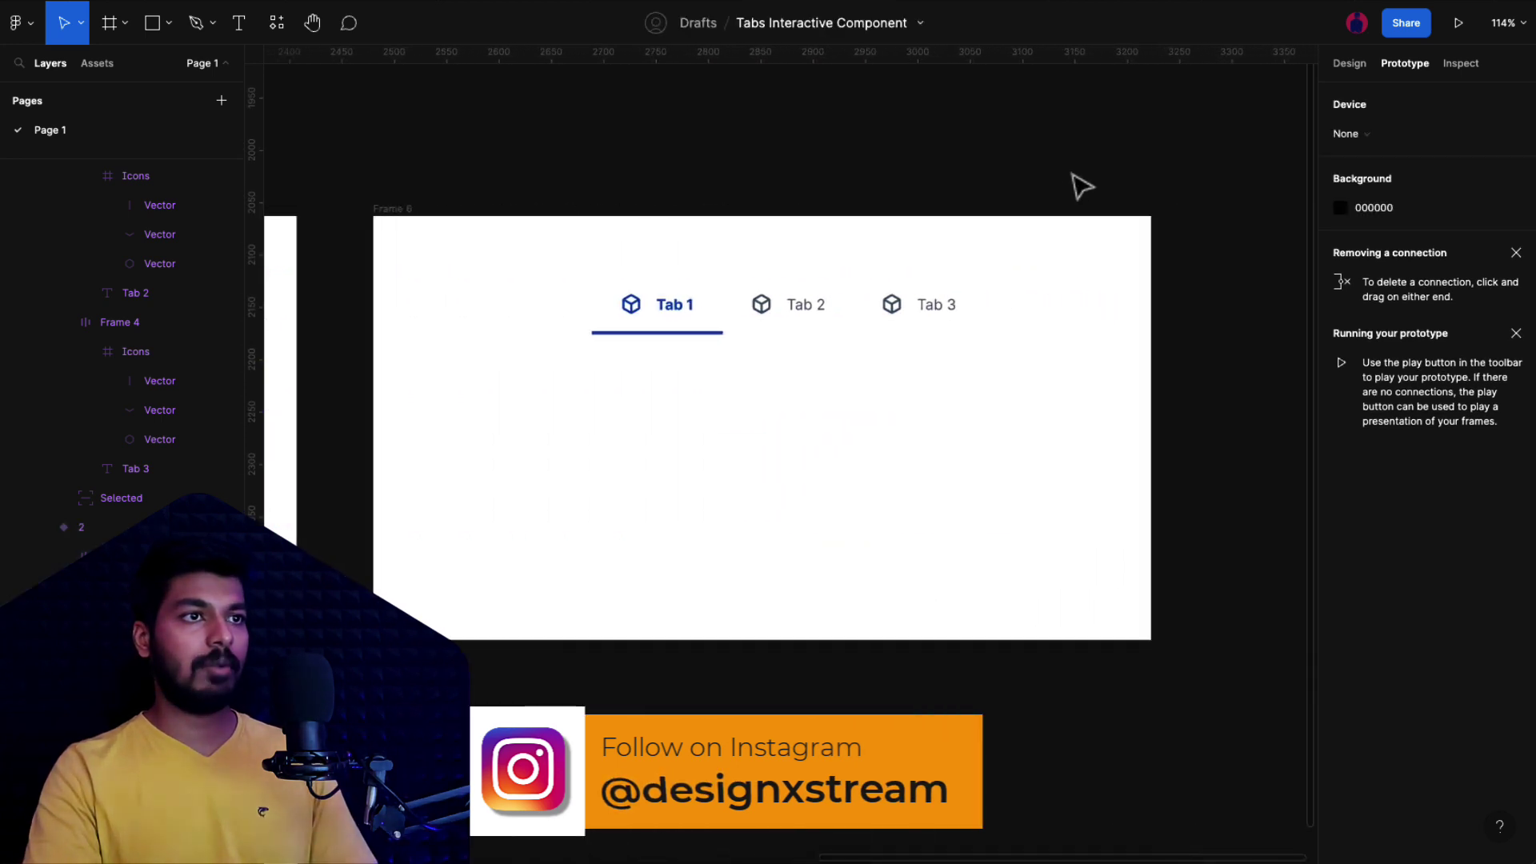
click(773, 330)
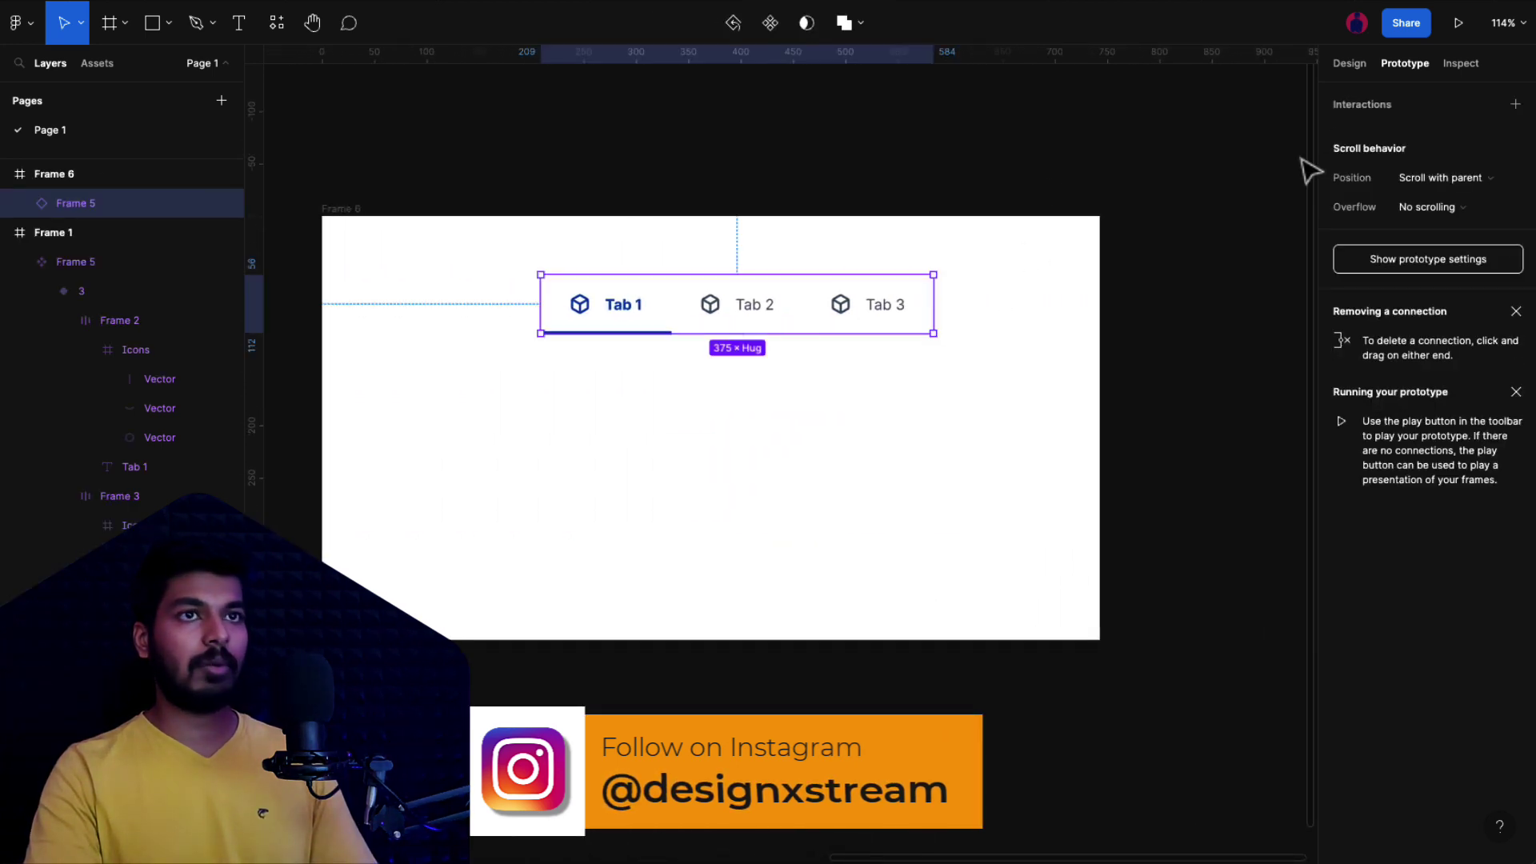
click(1358, 74)
click(1429, 365)
click(1408, 381)
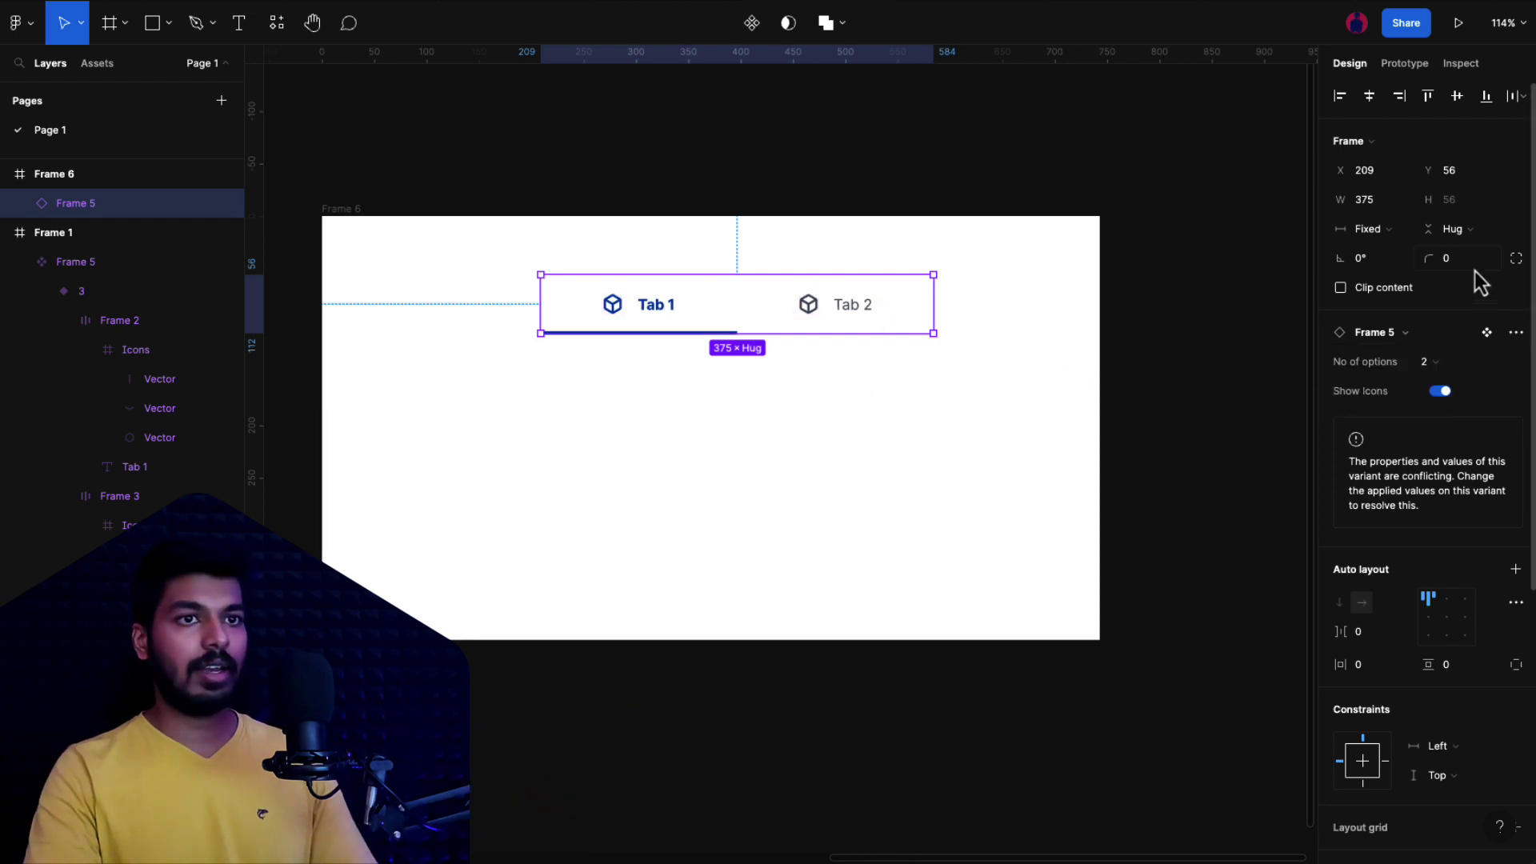
click(1441, 392)
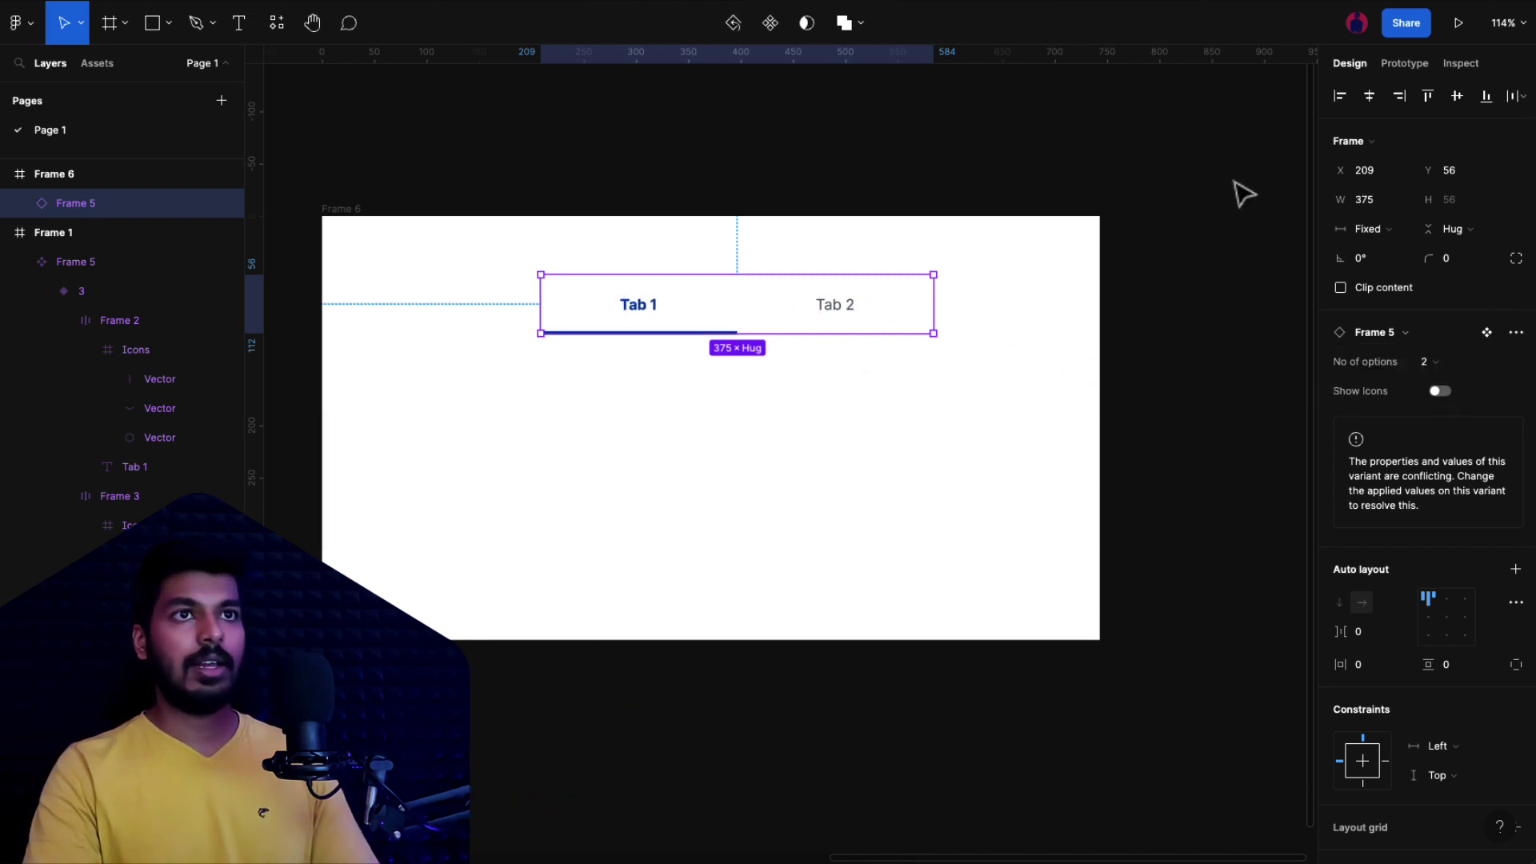
Step: Preview the prototype and switch between Tab 2 and Tab 1 to test the tabs
click(1452, 25)
click(937, 240)
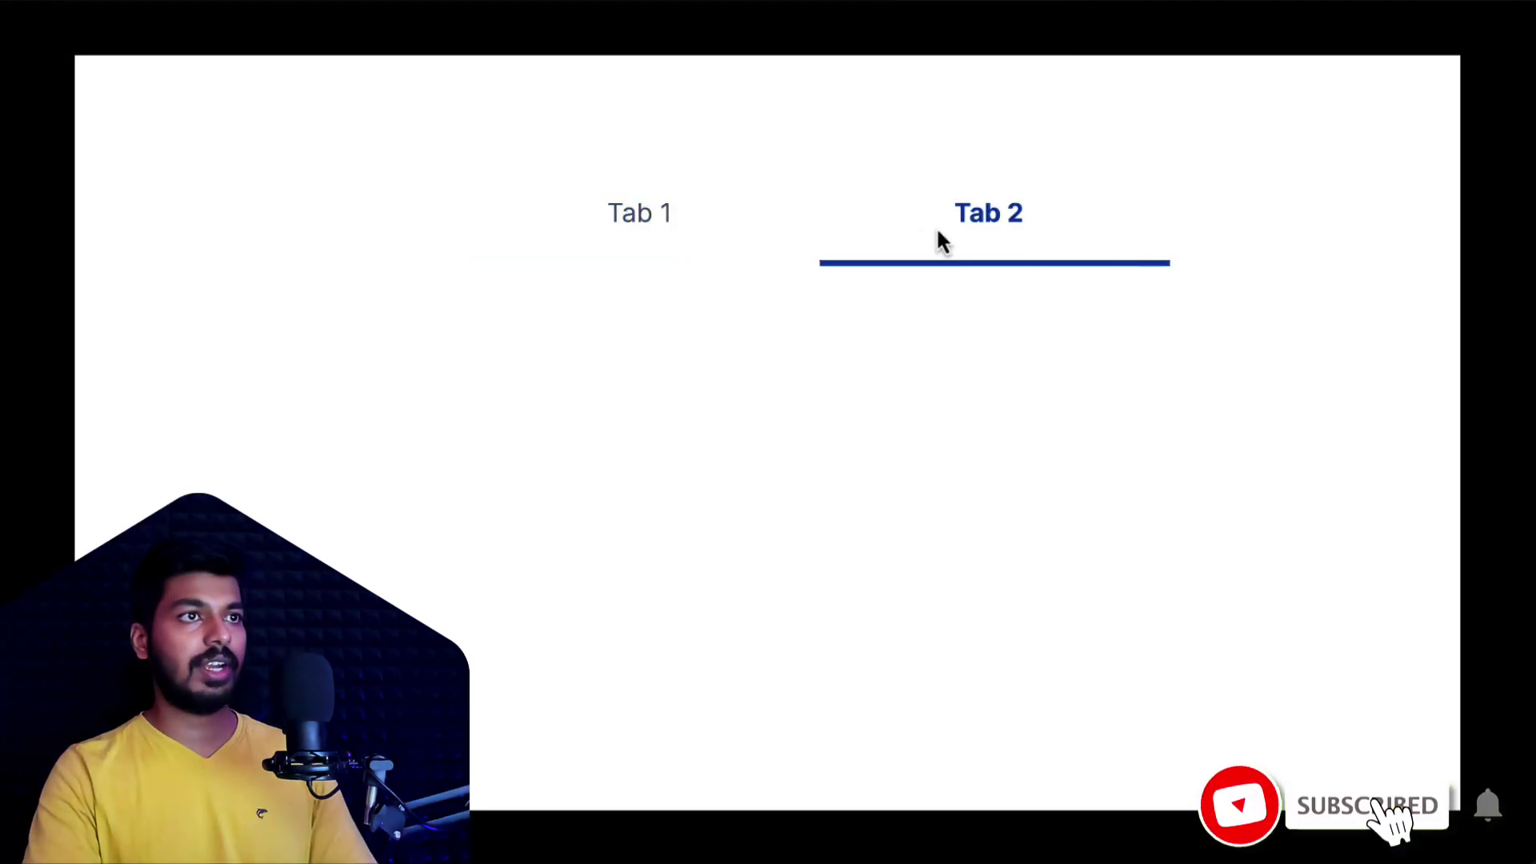
click(701, 241)
click(1012, 243)
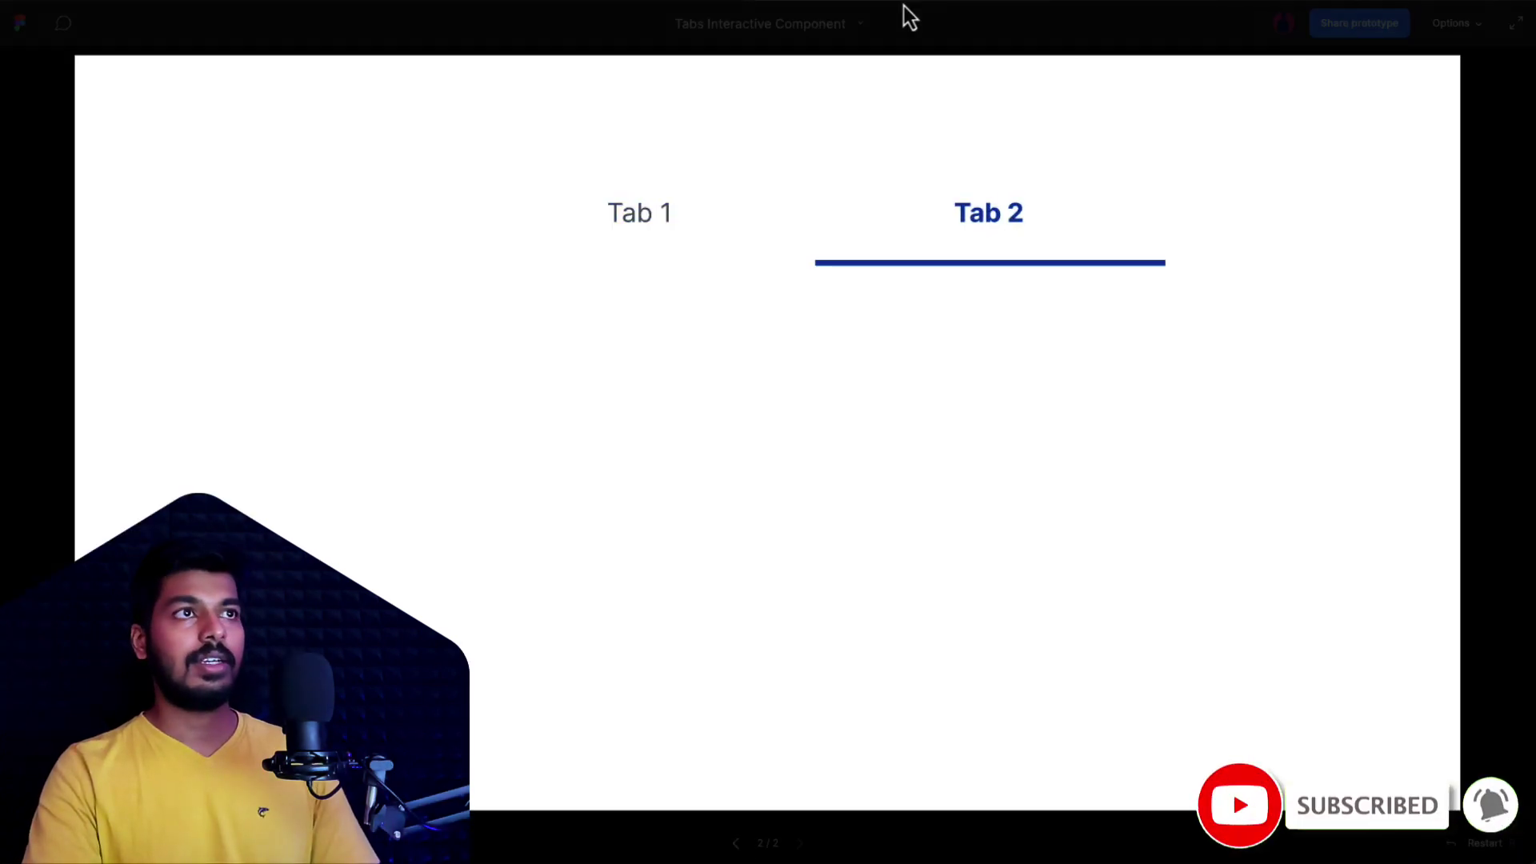
click(815, 4)
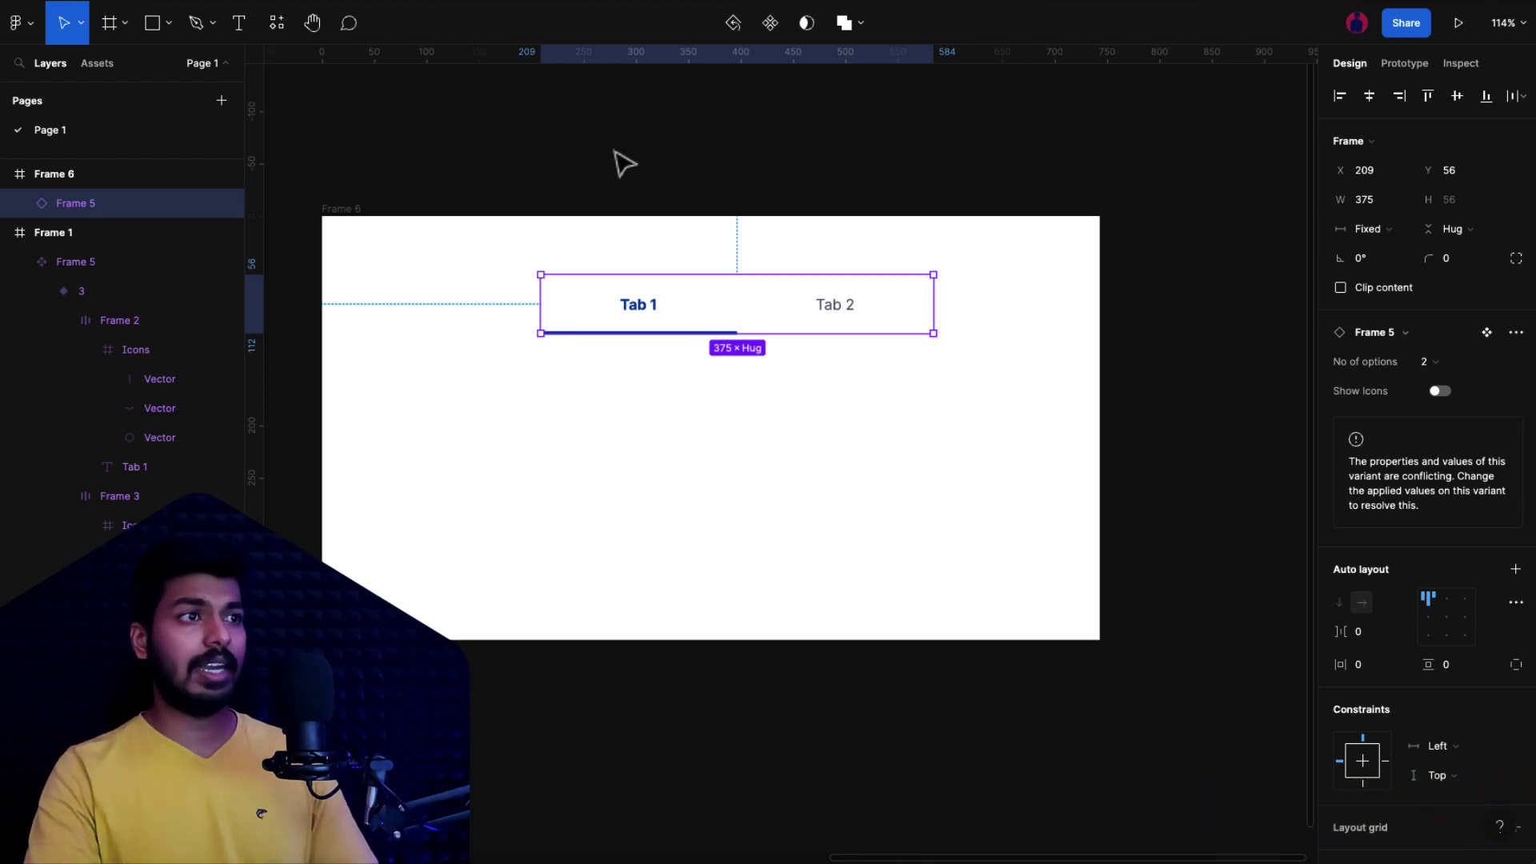
Step: Add a 'Selected Tab' variant property with default value 1 to the Tabs component set
scroll(468, 256, left, 15)
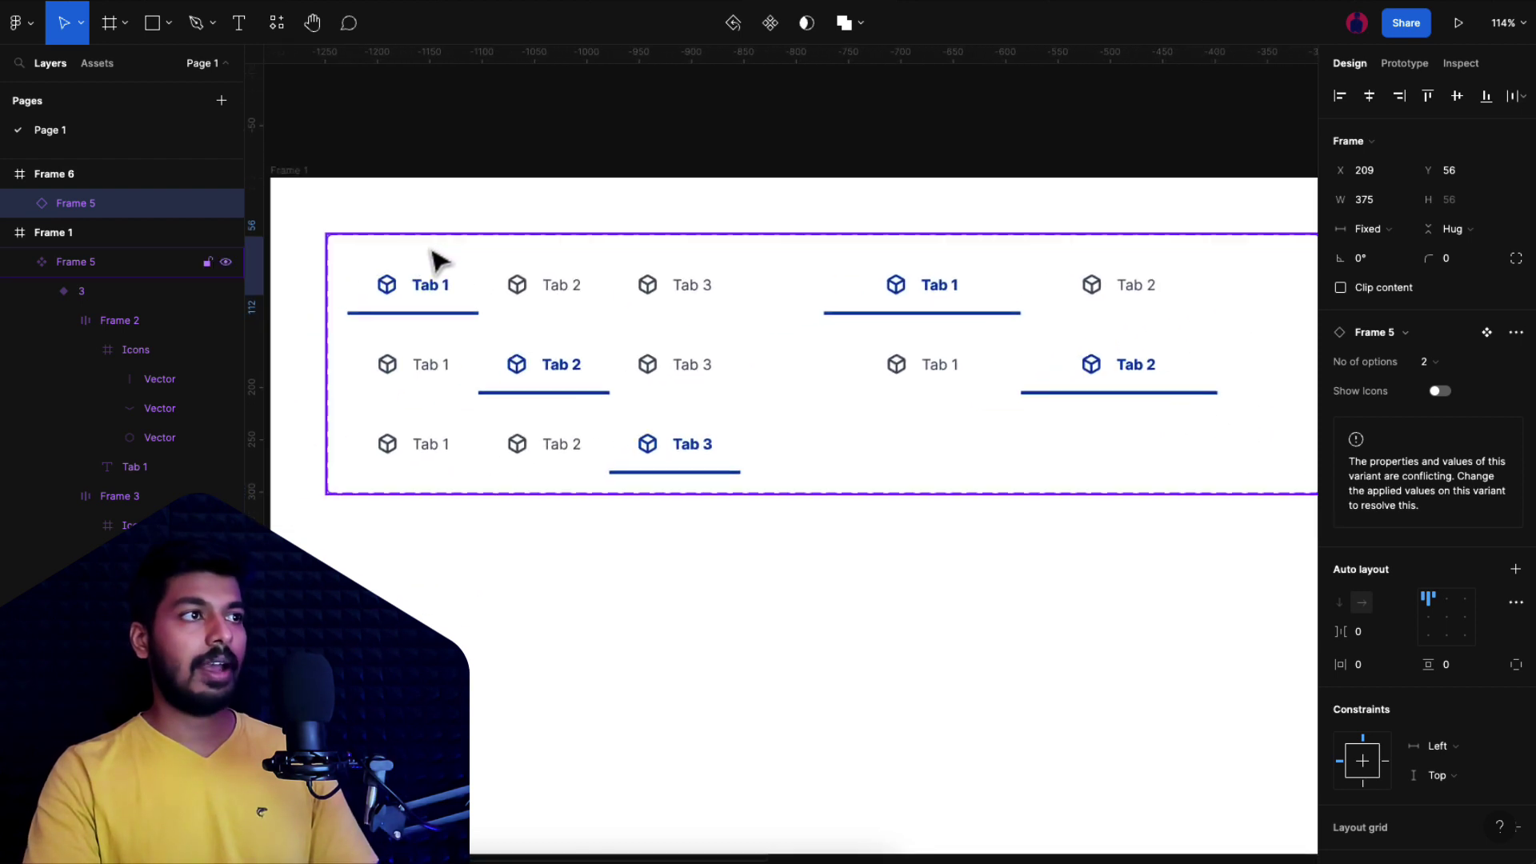
click(431, 254)
click(1516, 348)
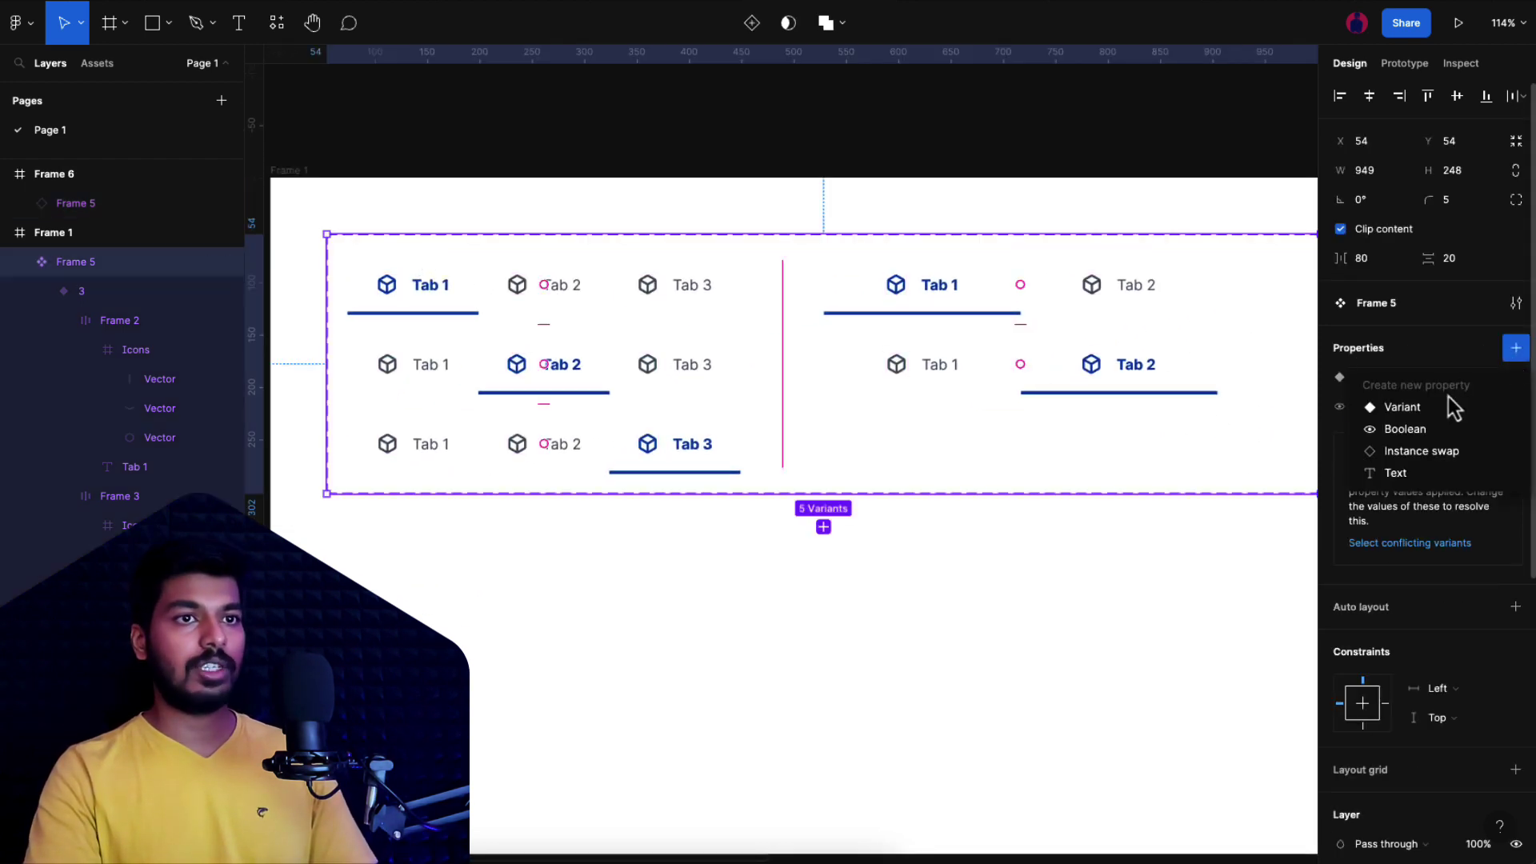
click(1401, 408)
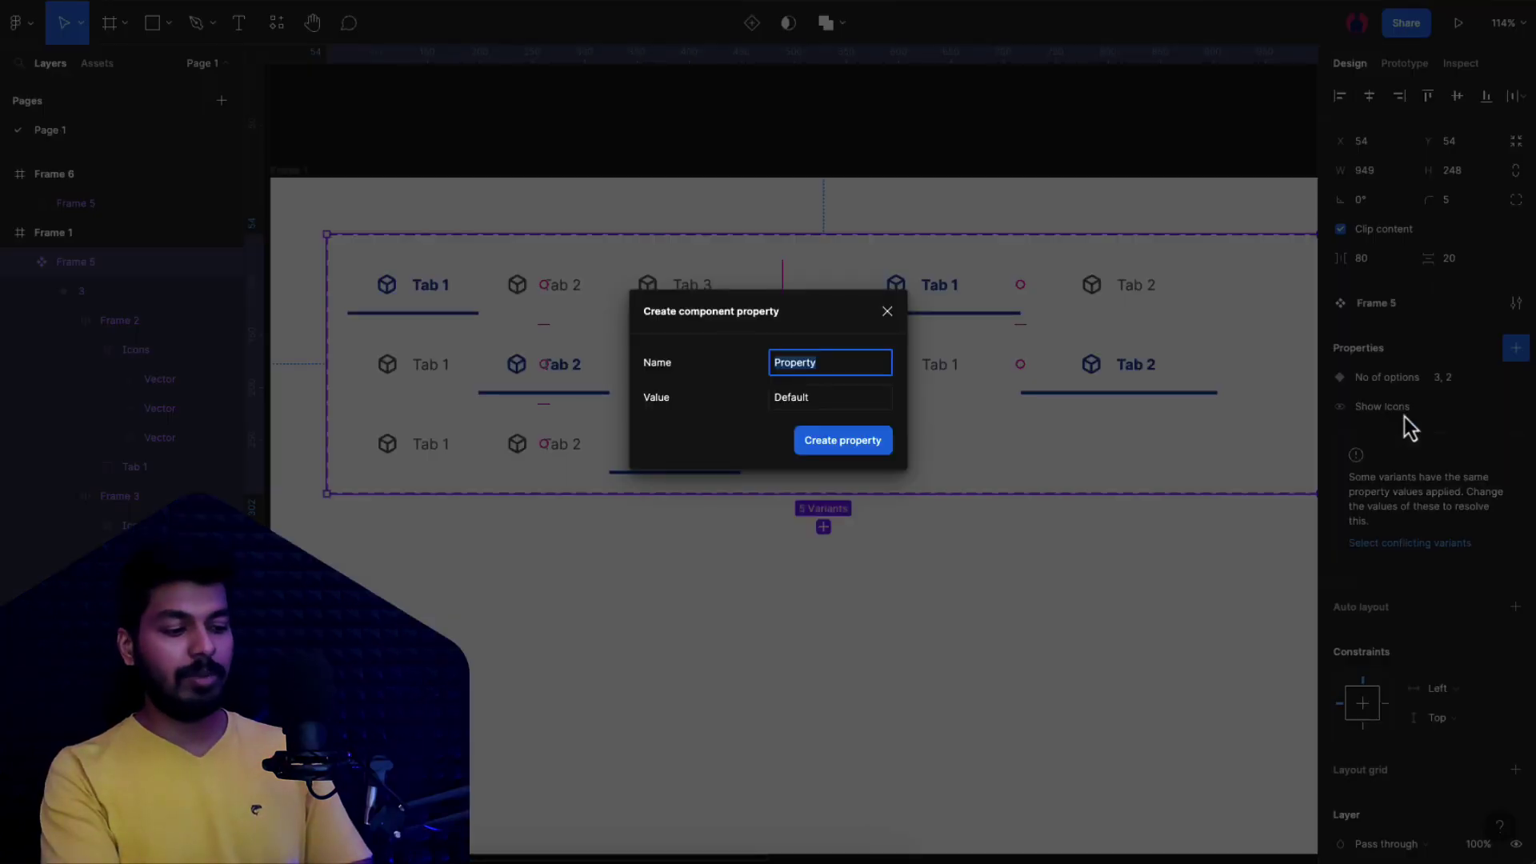
text(Select Tab)
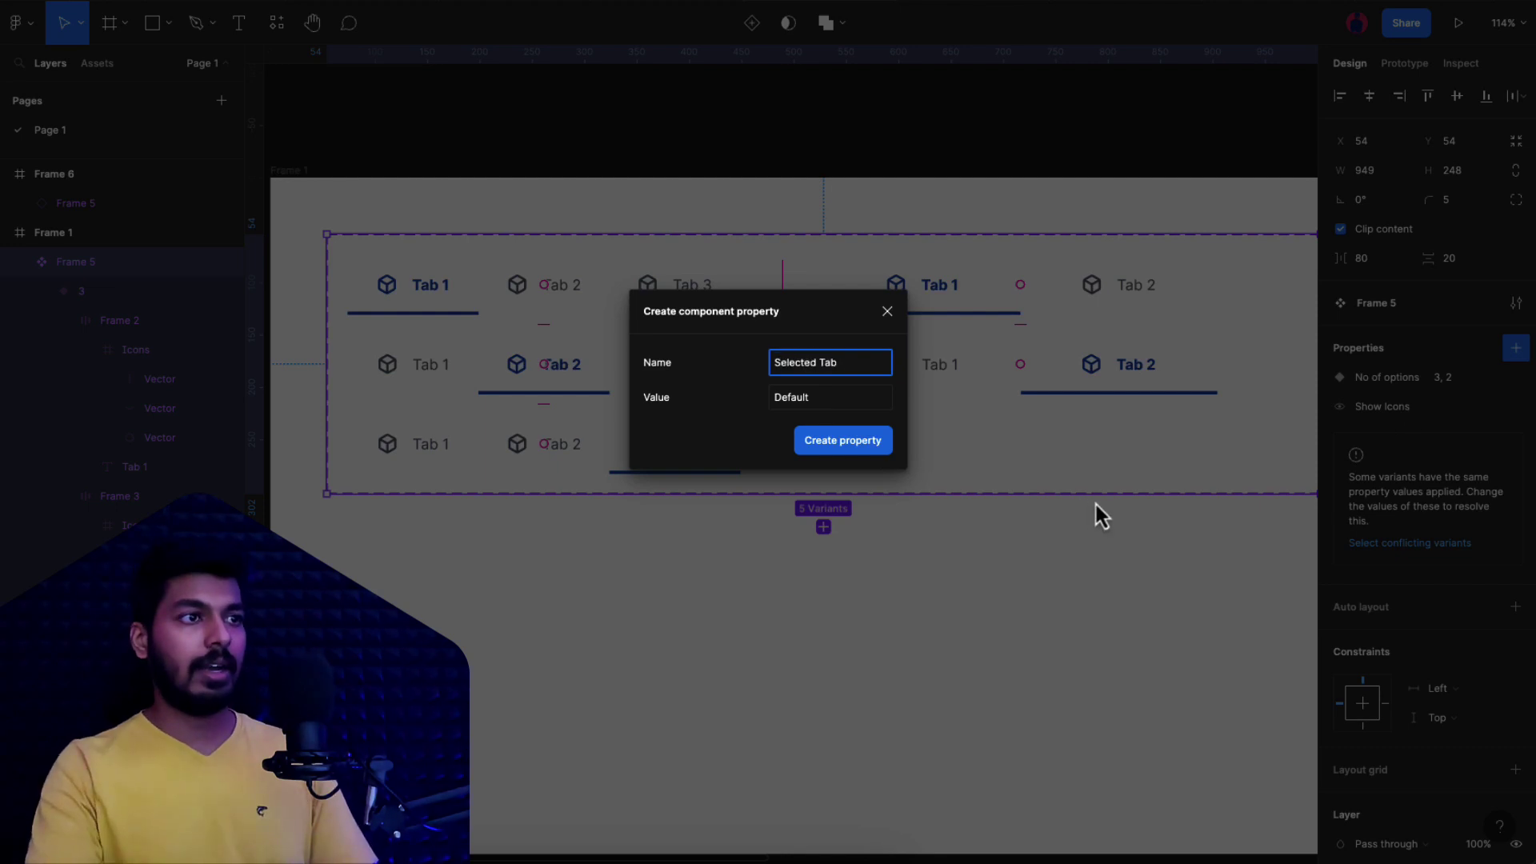
click(832, 406)
drag(832, 406, 786, 406)
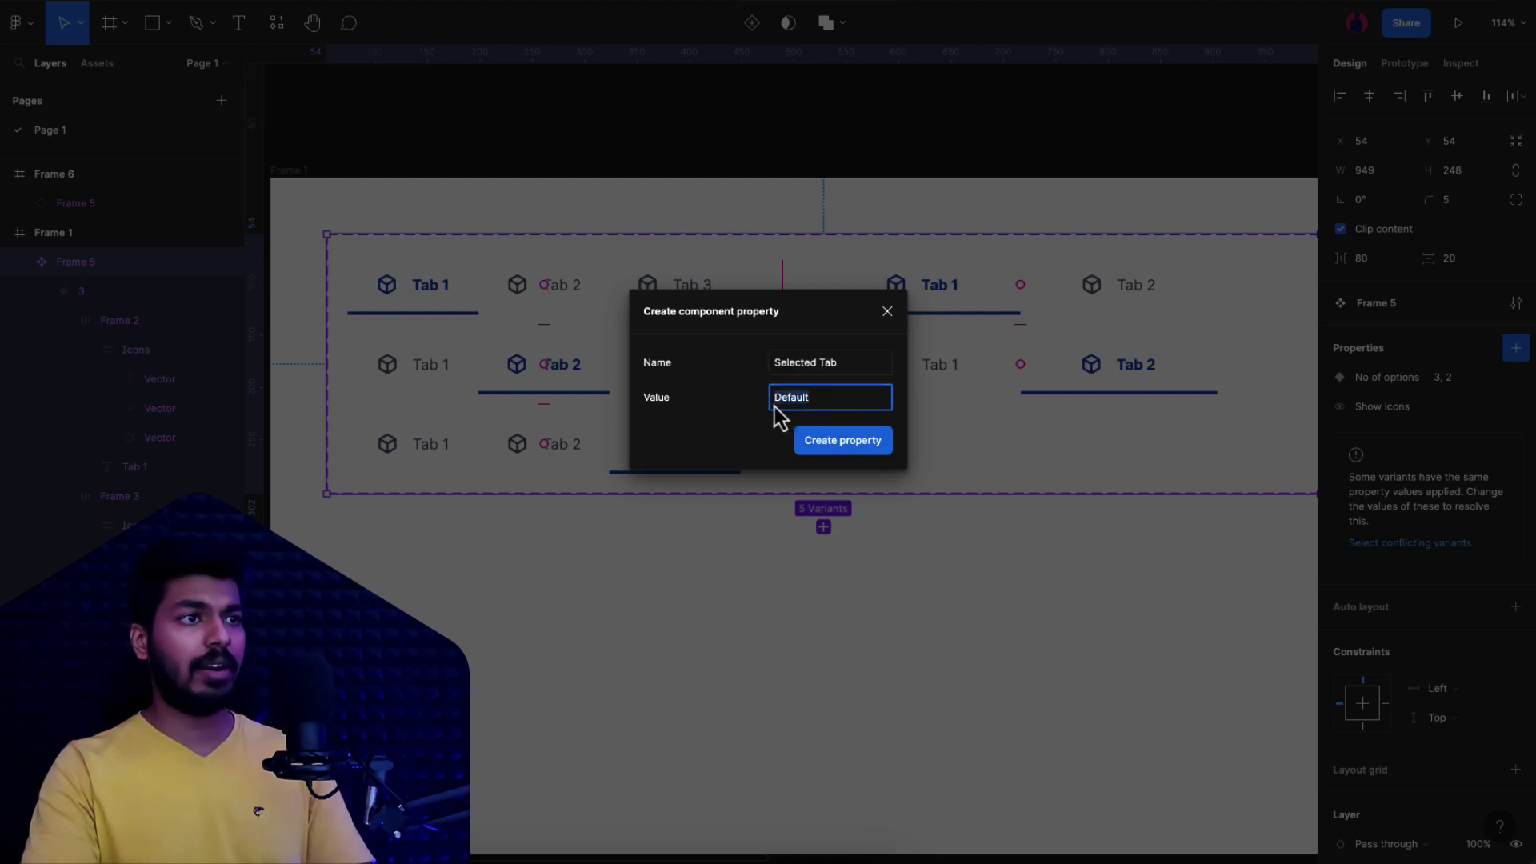
click(872, 448)
click(602, 310)
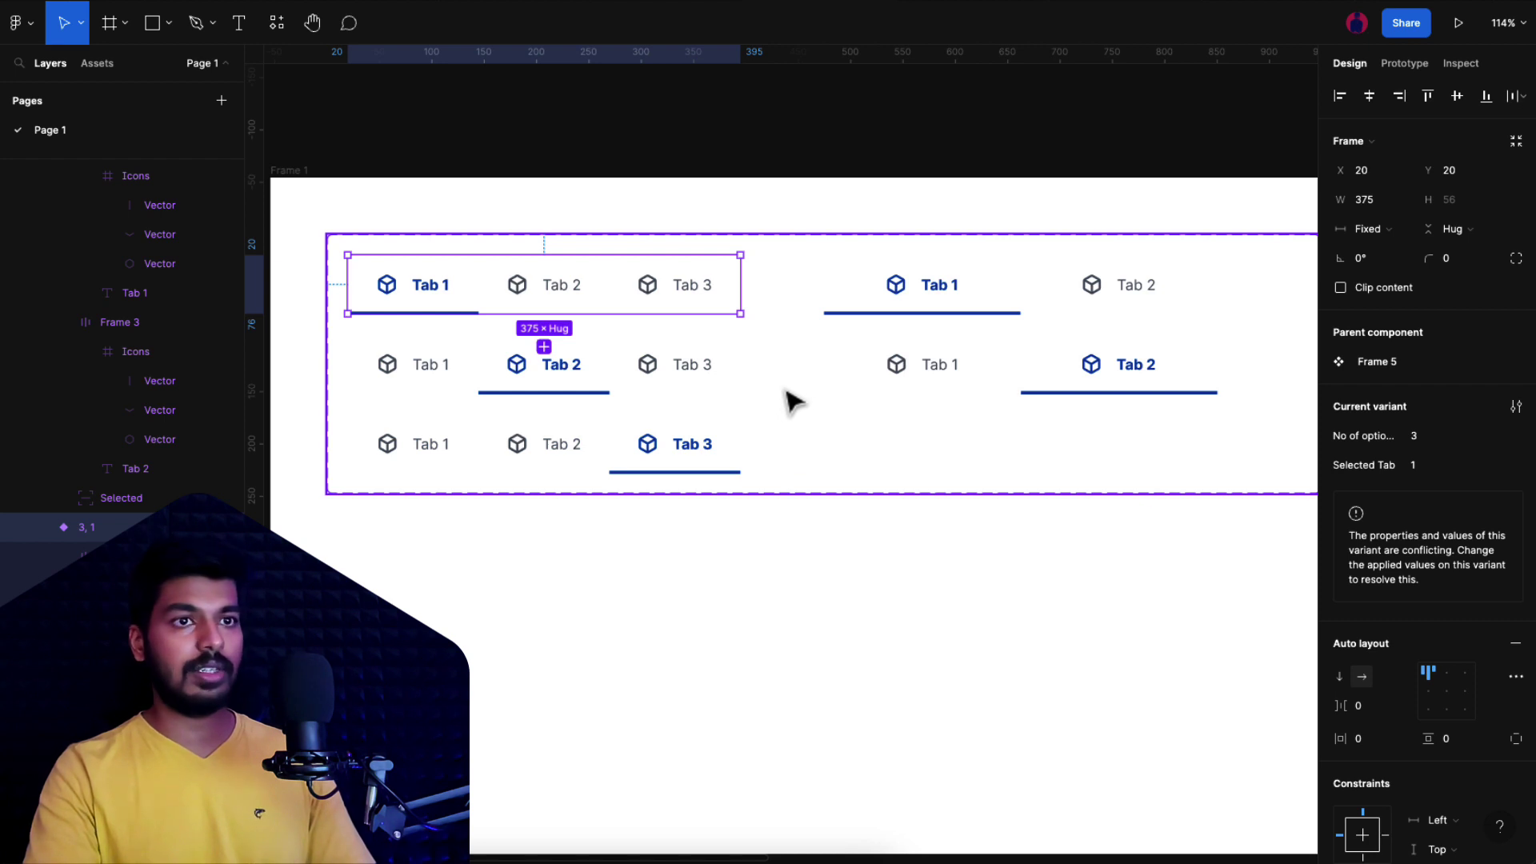
Step: Set Selected Tab to 2 on the three-tab group's Tab 2 variant
click(521, 370)
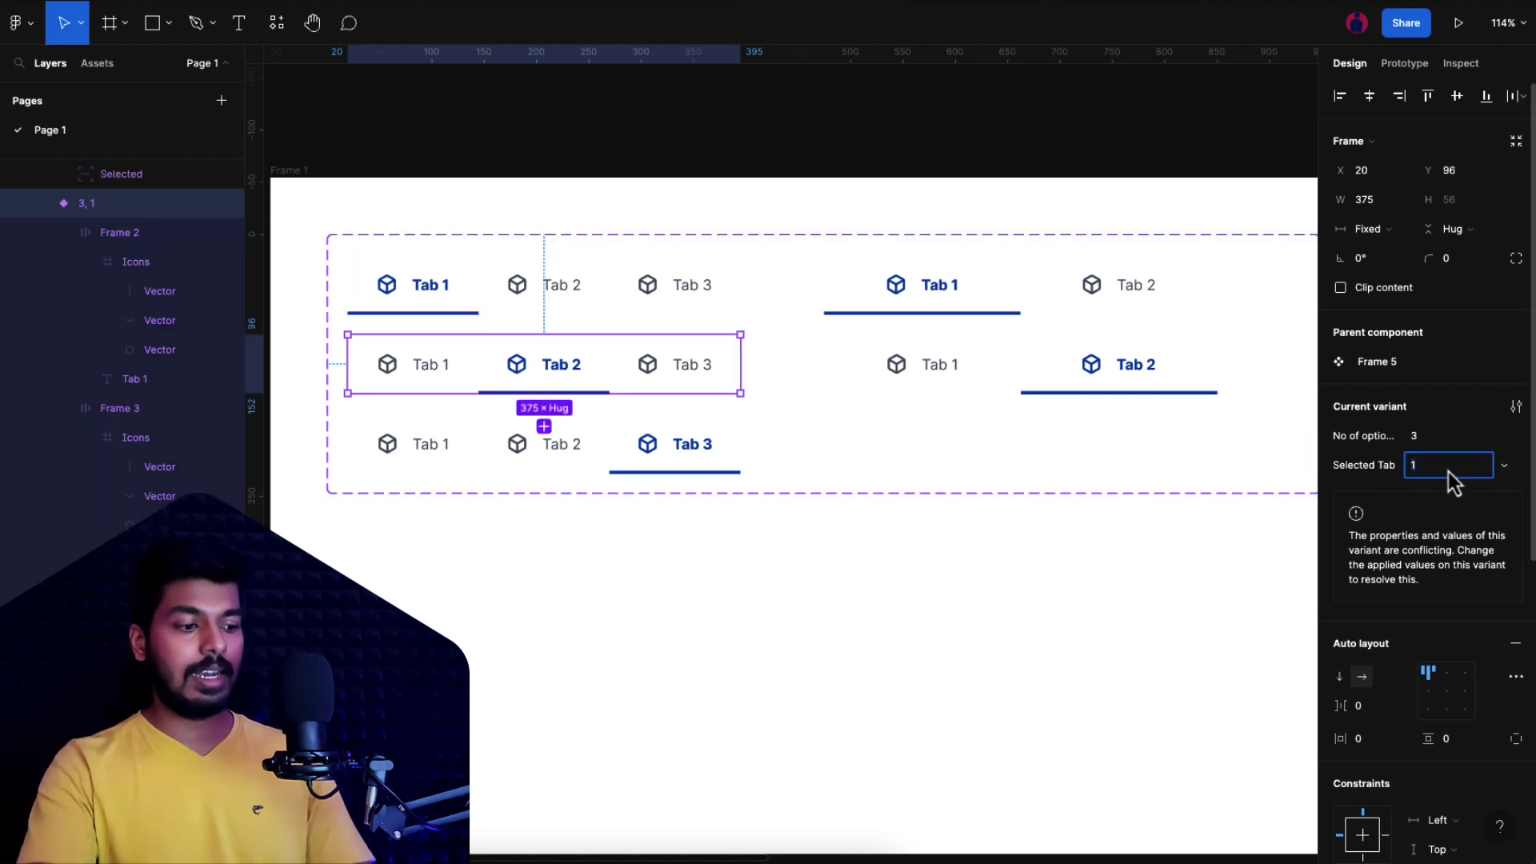
text(2)
key(Return)
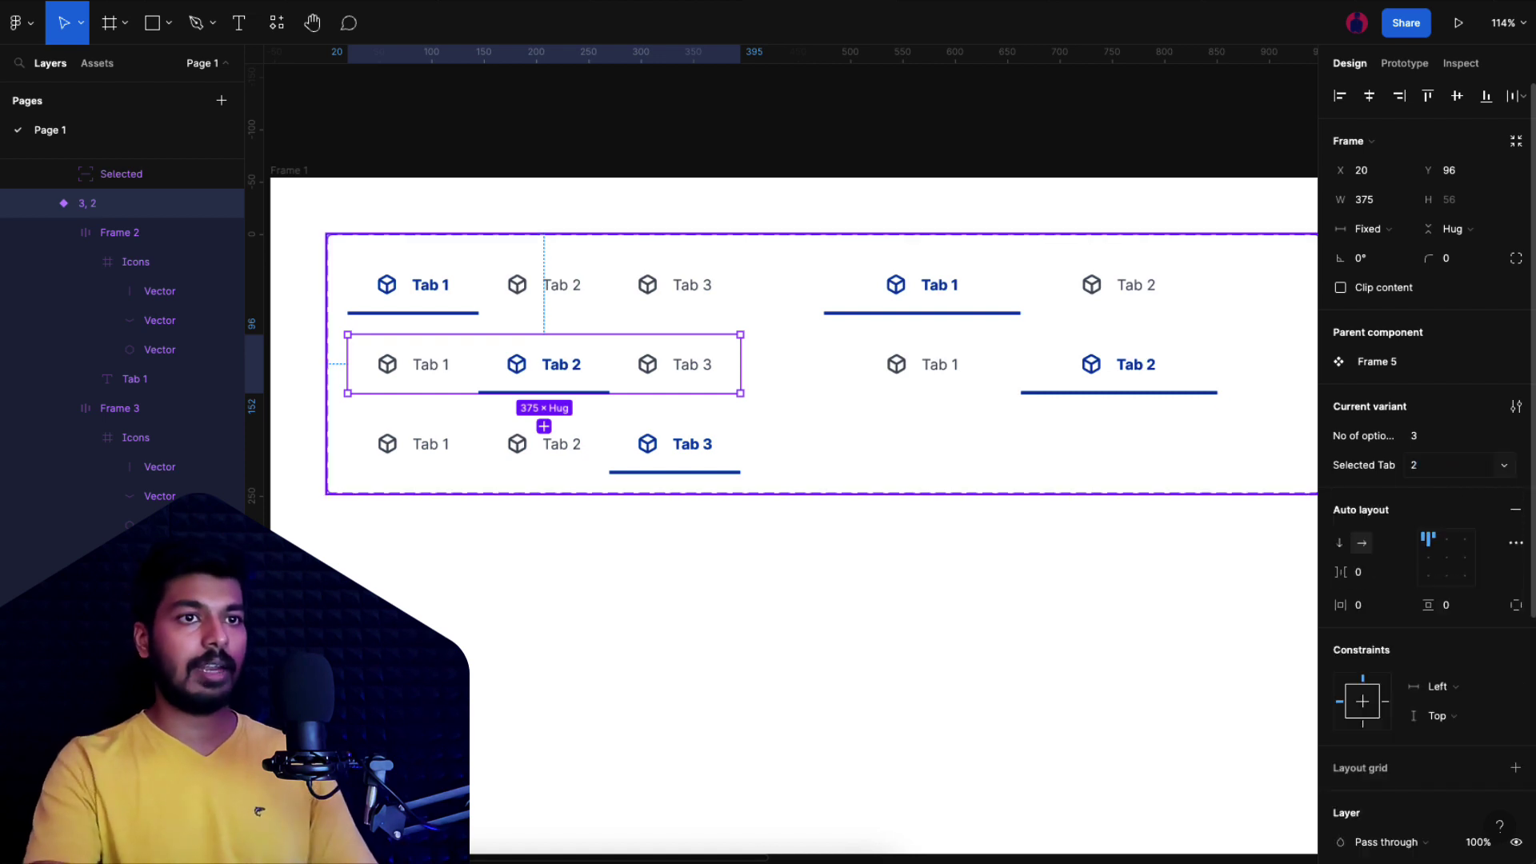
key(Tab)
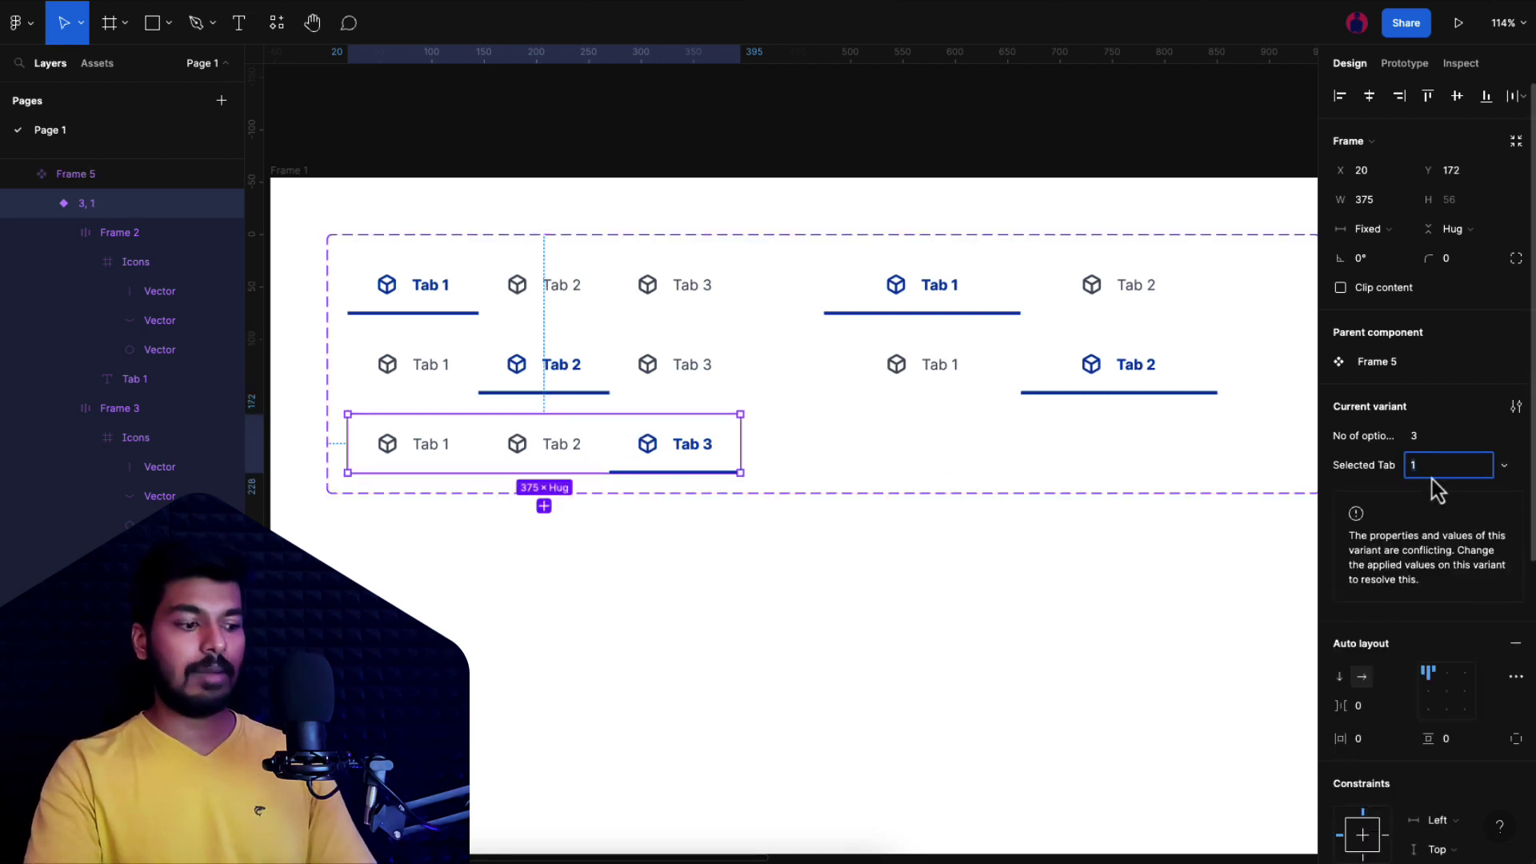
Step: Set Selected Tab to 2 on the two-tab group's Tab 2 variant and bring Frame 6 into view
click(980, 315)
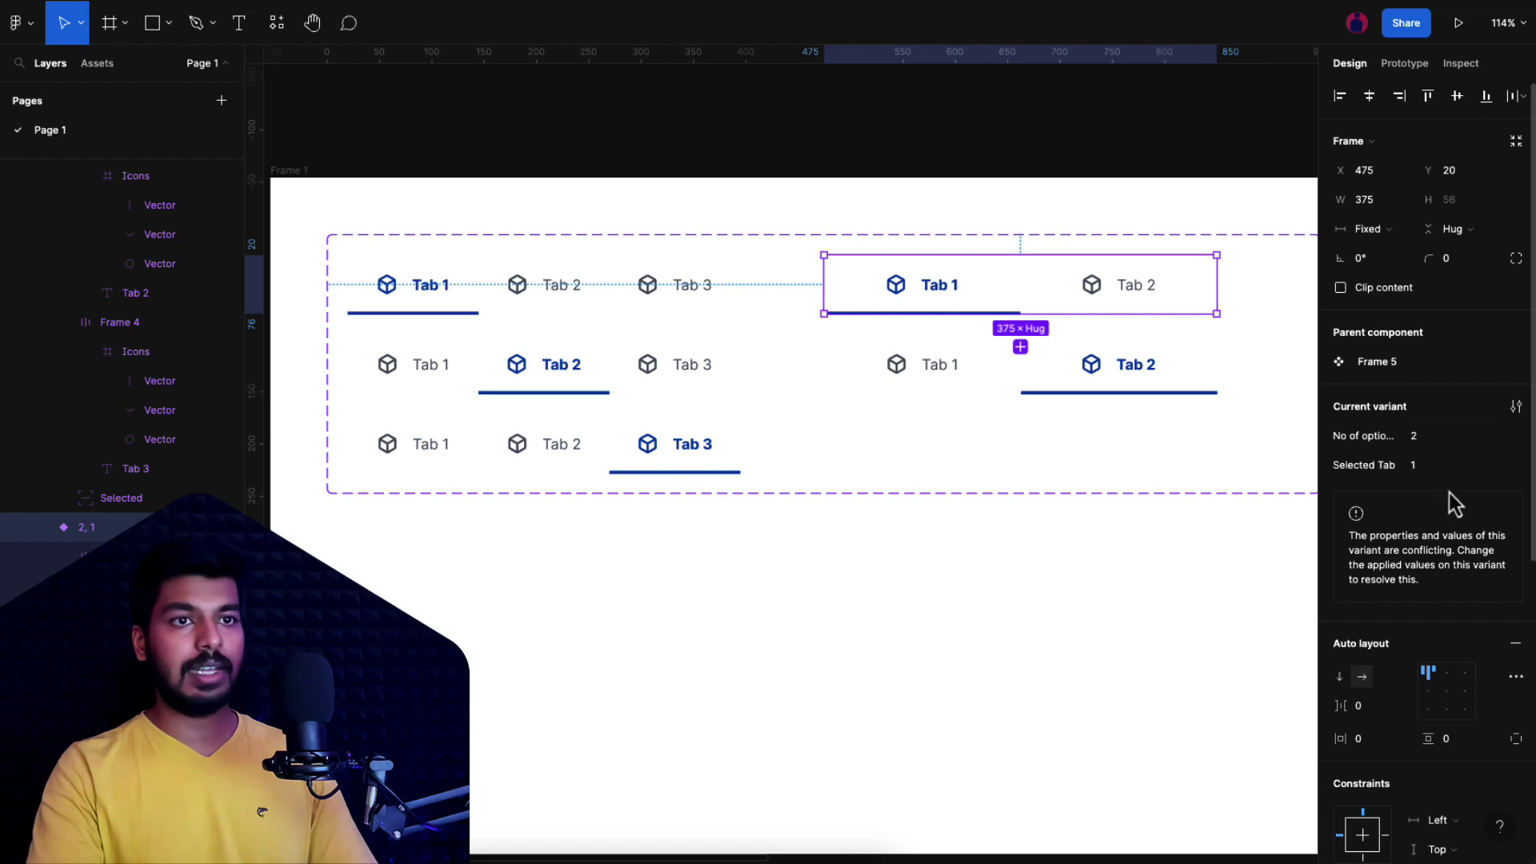
click(1081, 368)
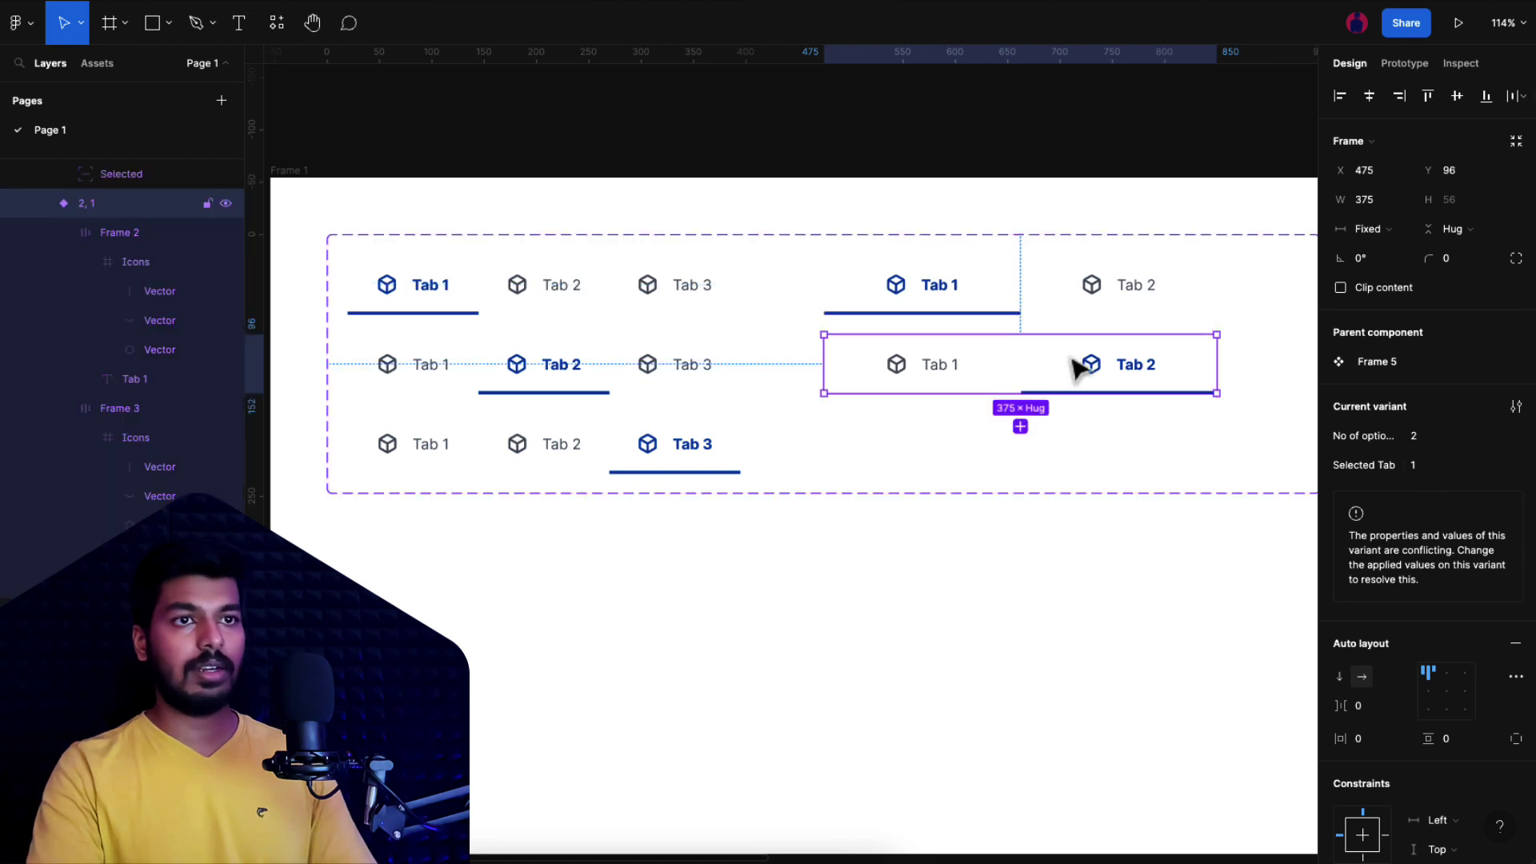
click(1498, 470)
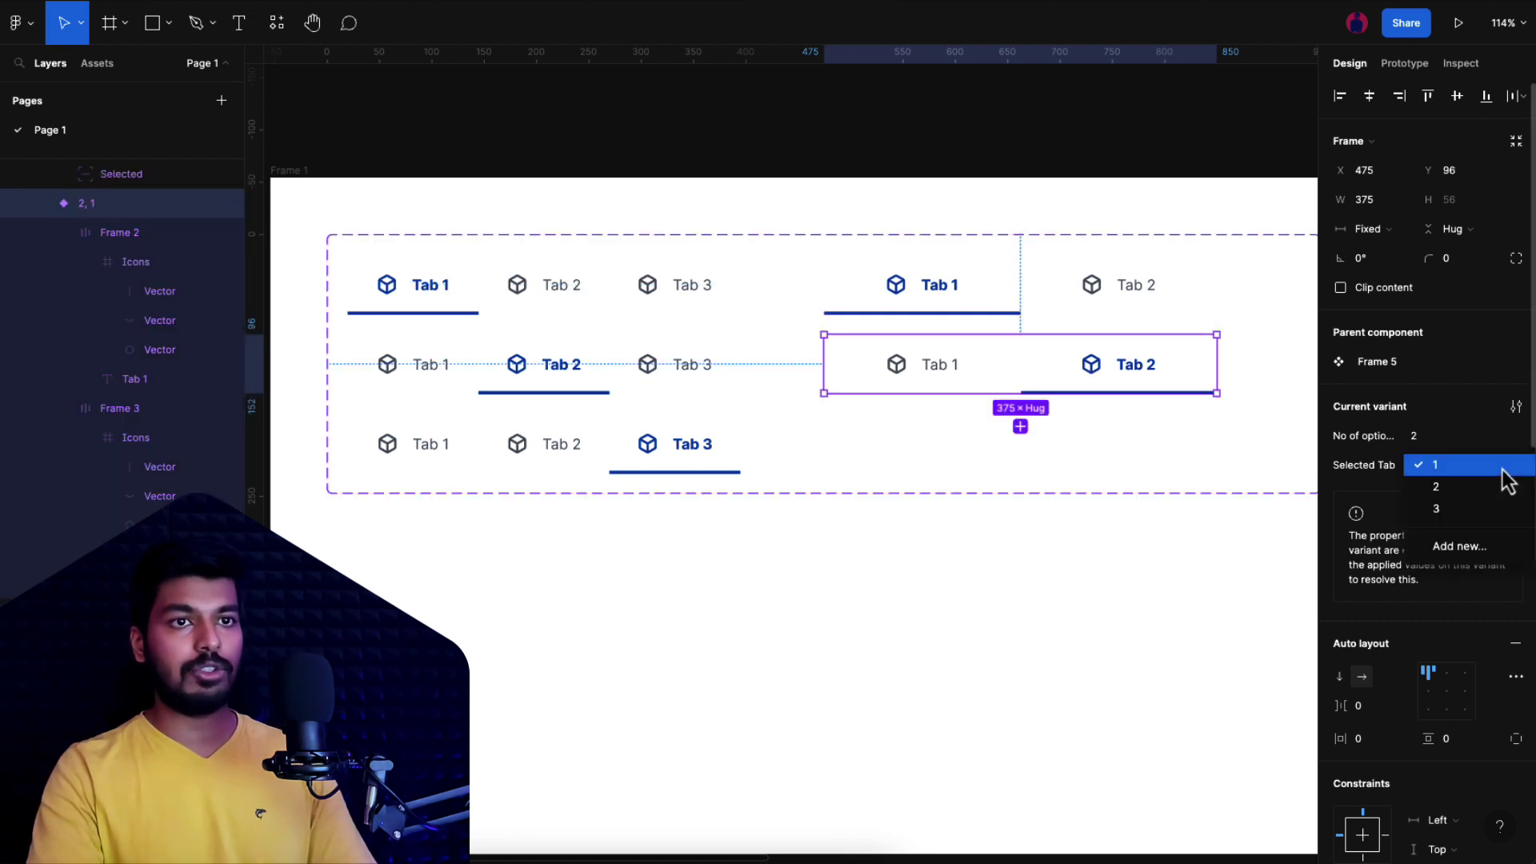
click(1456, 488)
click(1011, 534)
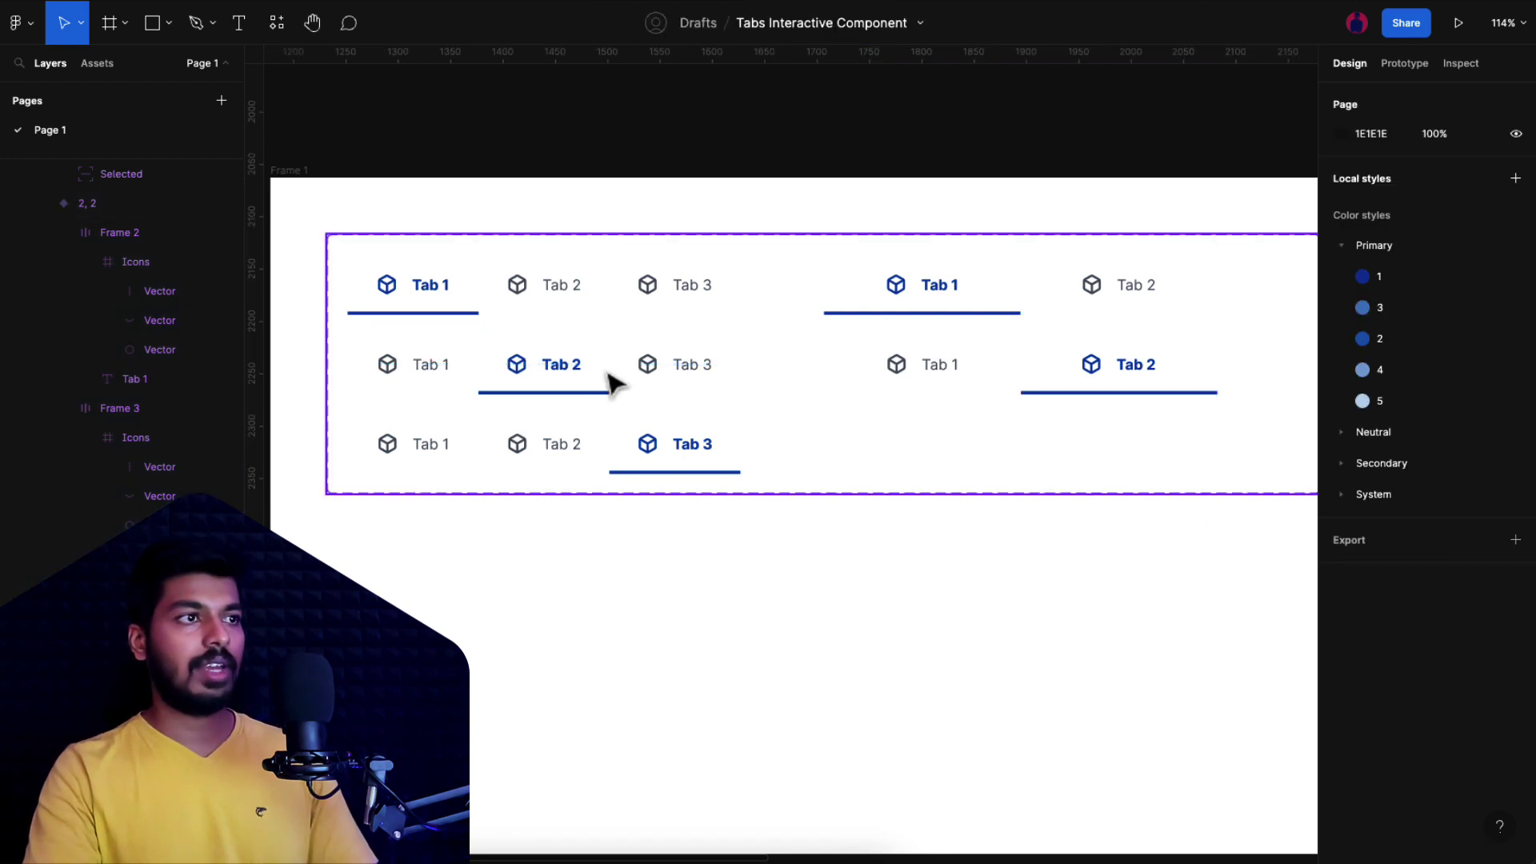
scroll(1004, 460, right, 15)
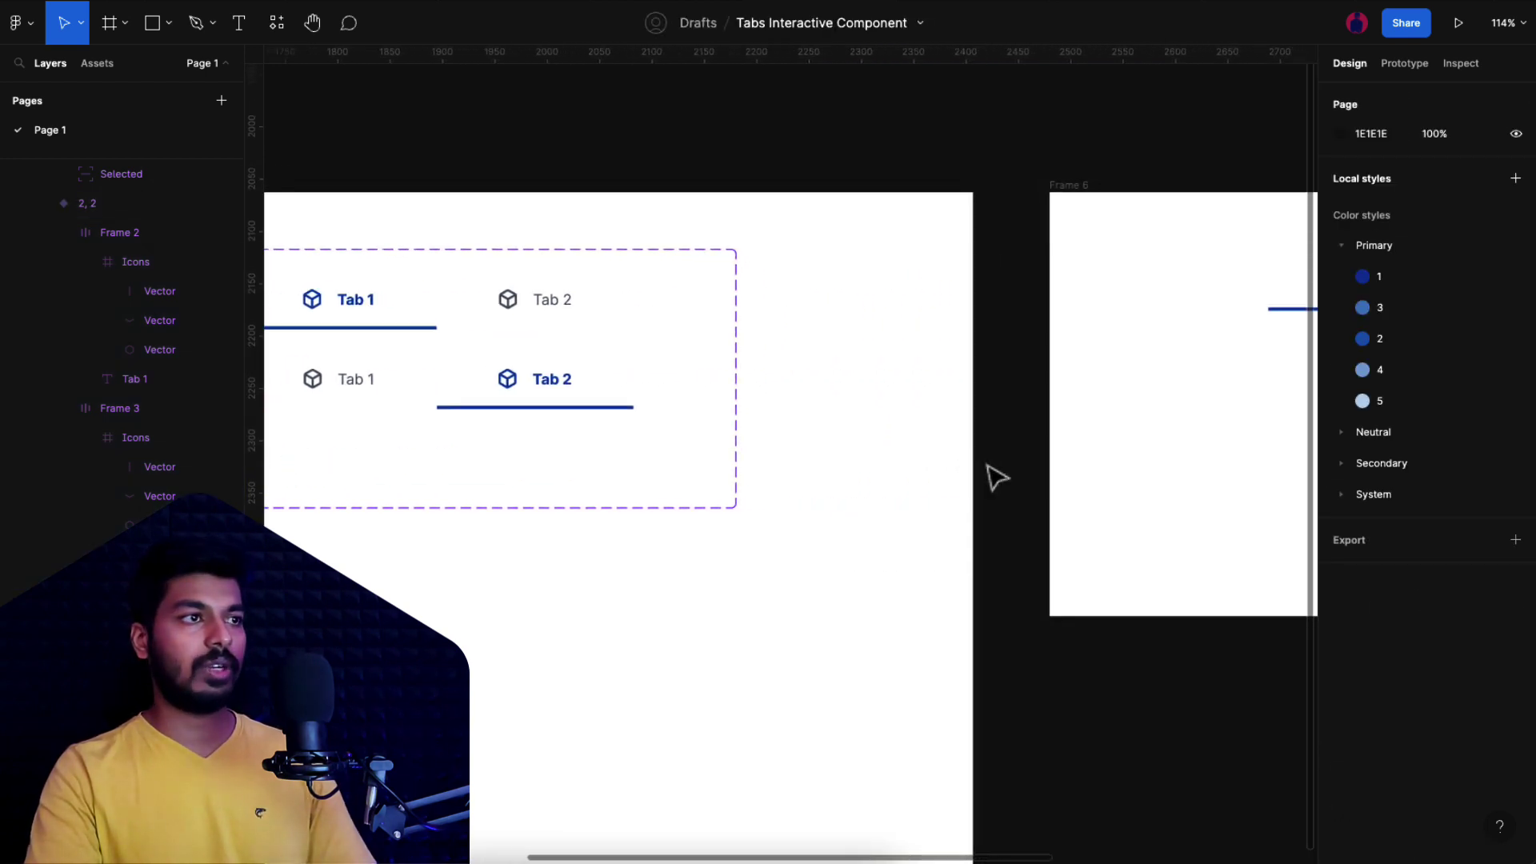
scroll(992, 476, left, 4)
Step: Replace the old instance with a new Tabs instance from Assets, centred in Frame 6
click(586, 275)
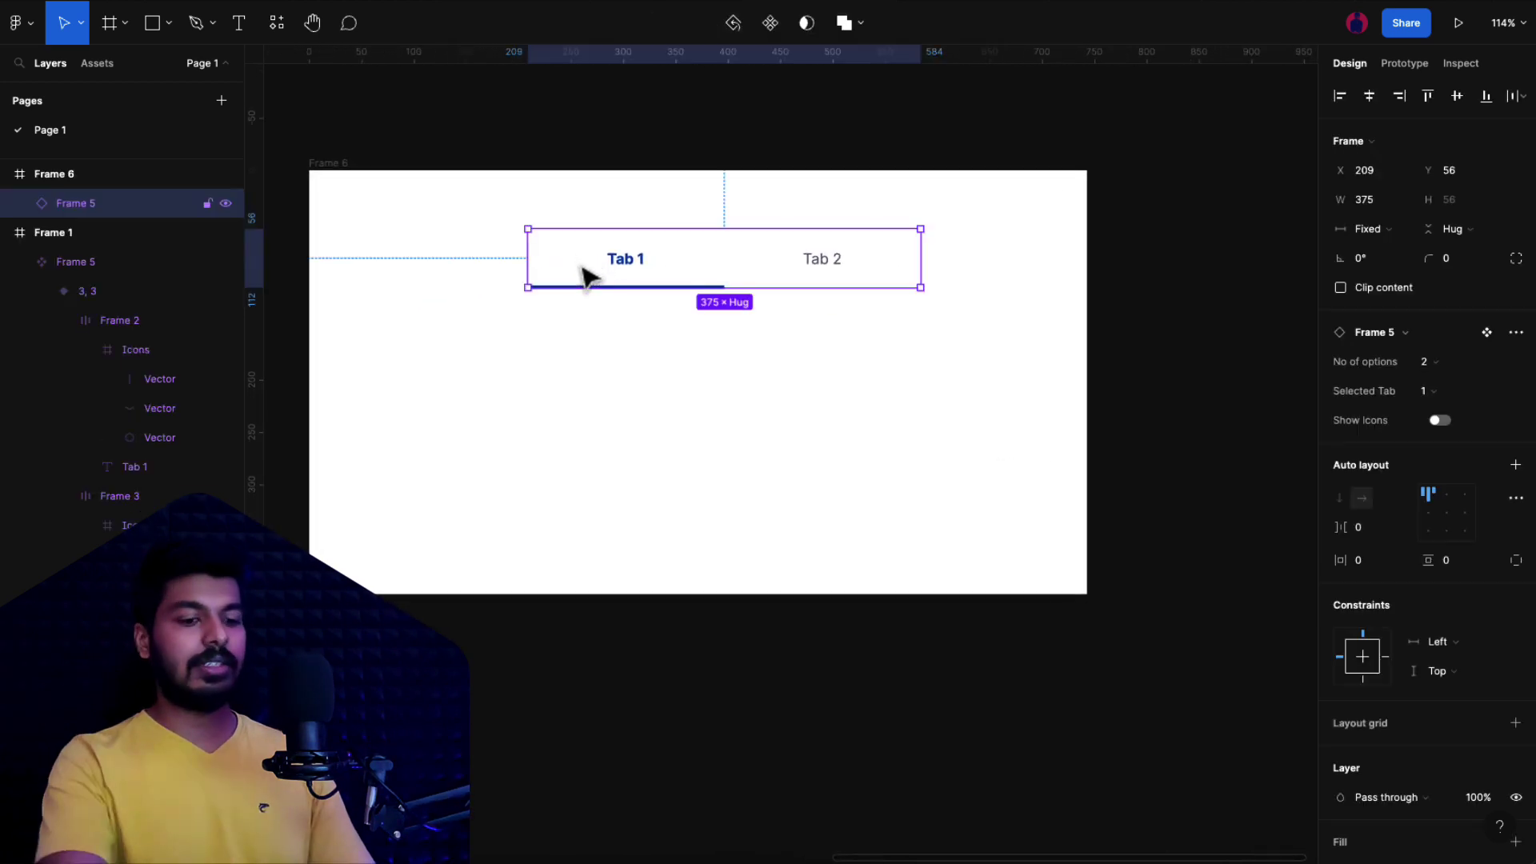
key(Delete)
click(95, 69)
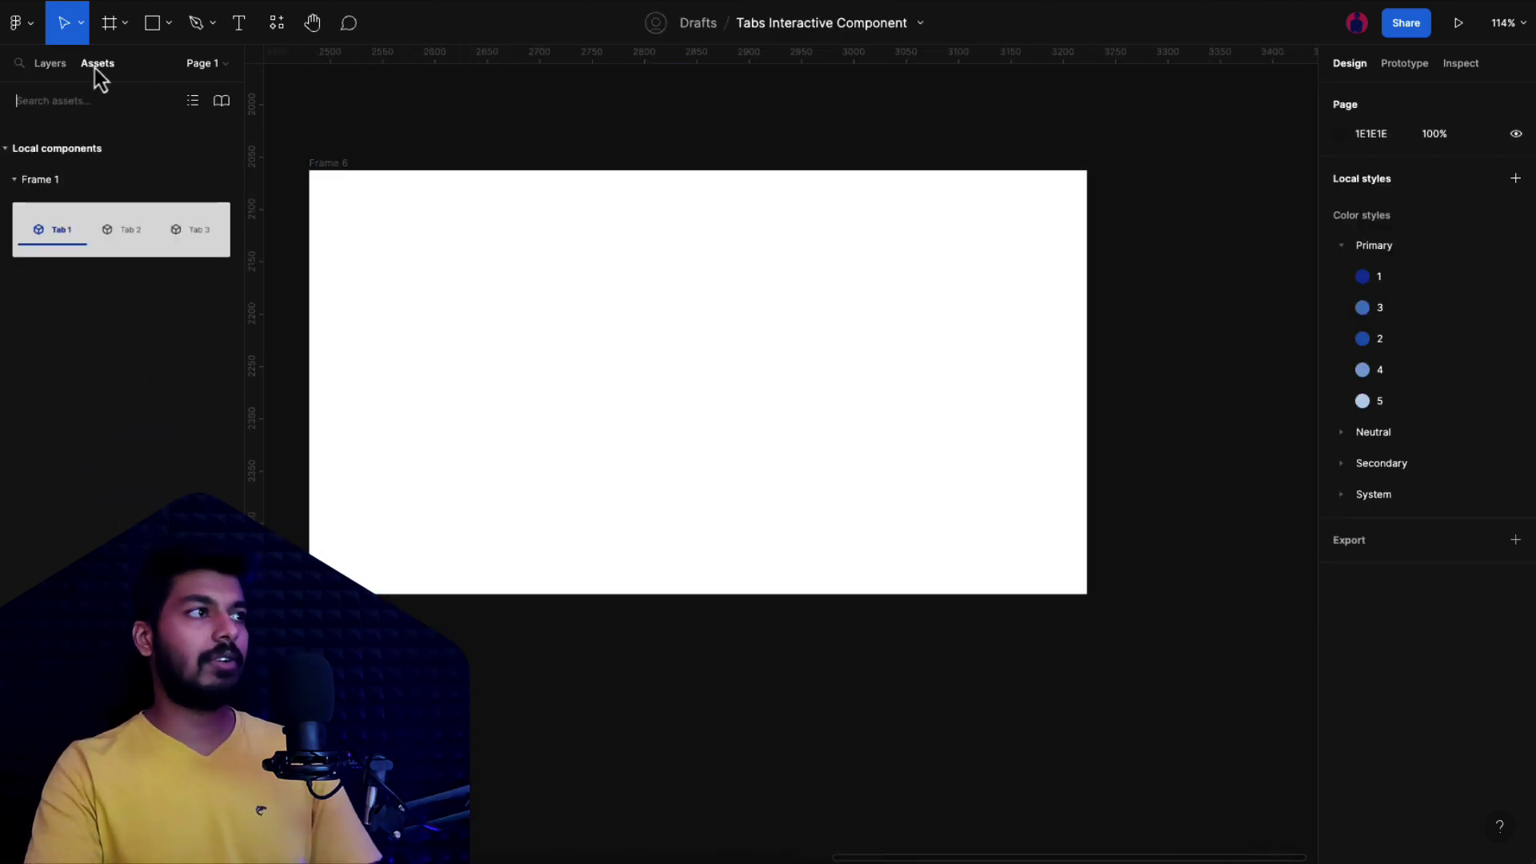
drag(82, 230, 652, 354)
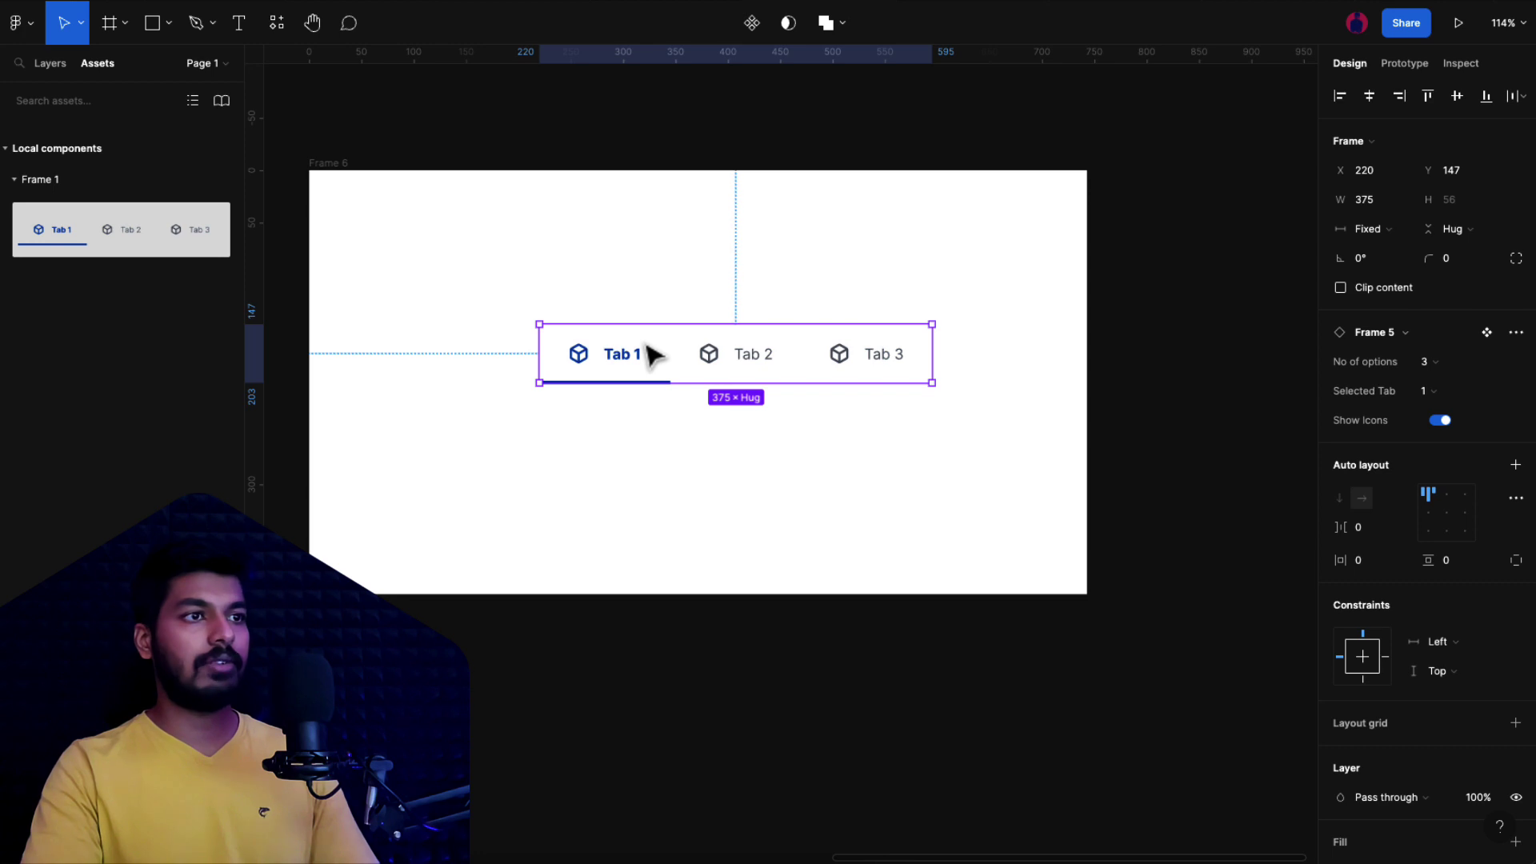
click(1369, 97)
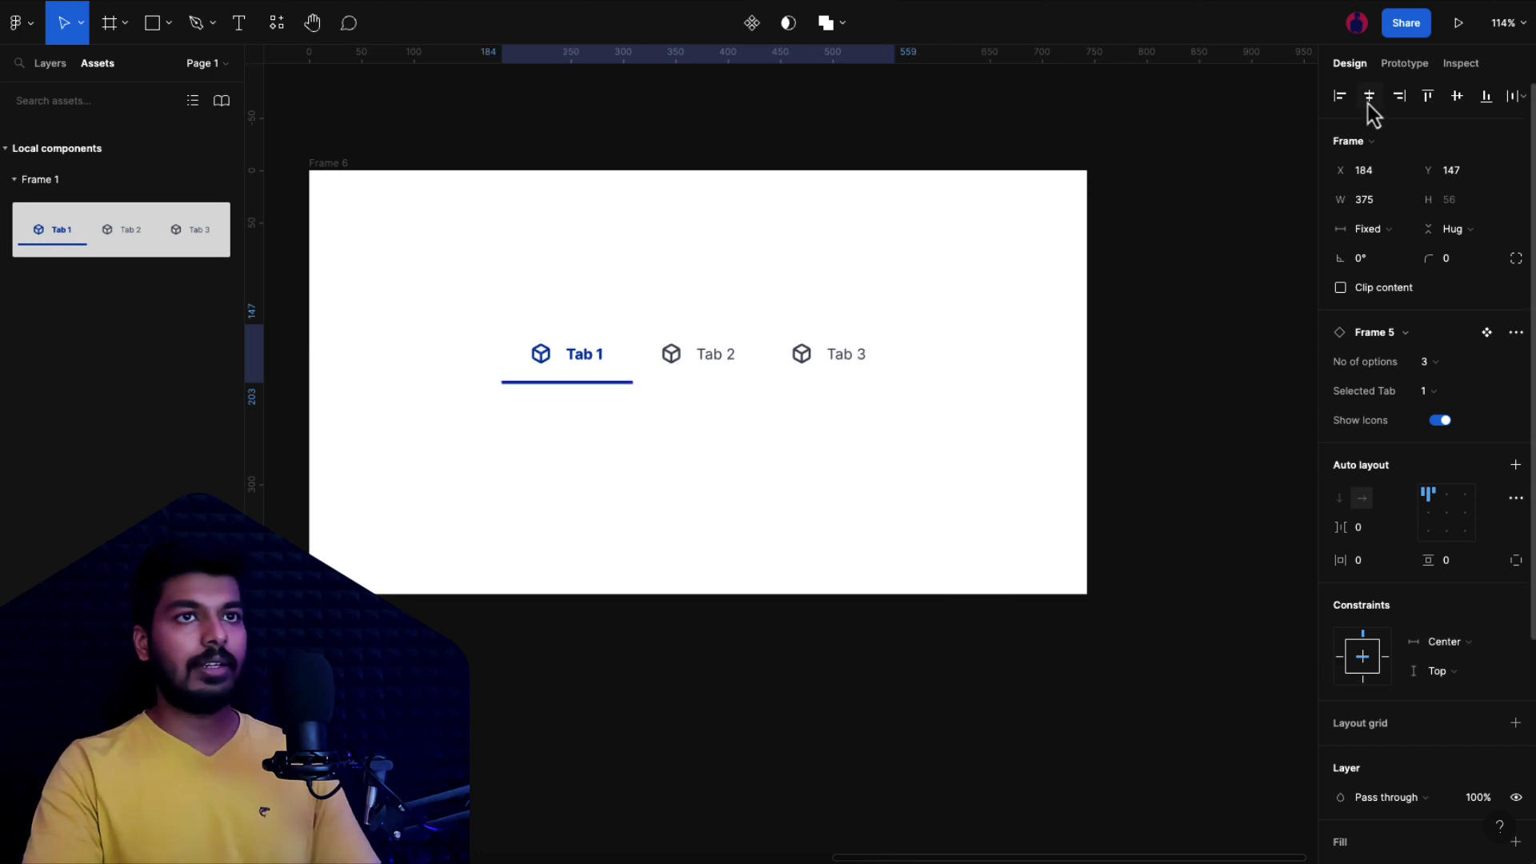
click(1456, 96)
click(1169, 391)
Step: Set the new instance to 2 options with Selected Tab 2, toggling Show Icons
click(868, 407)
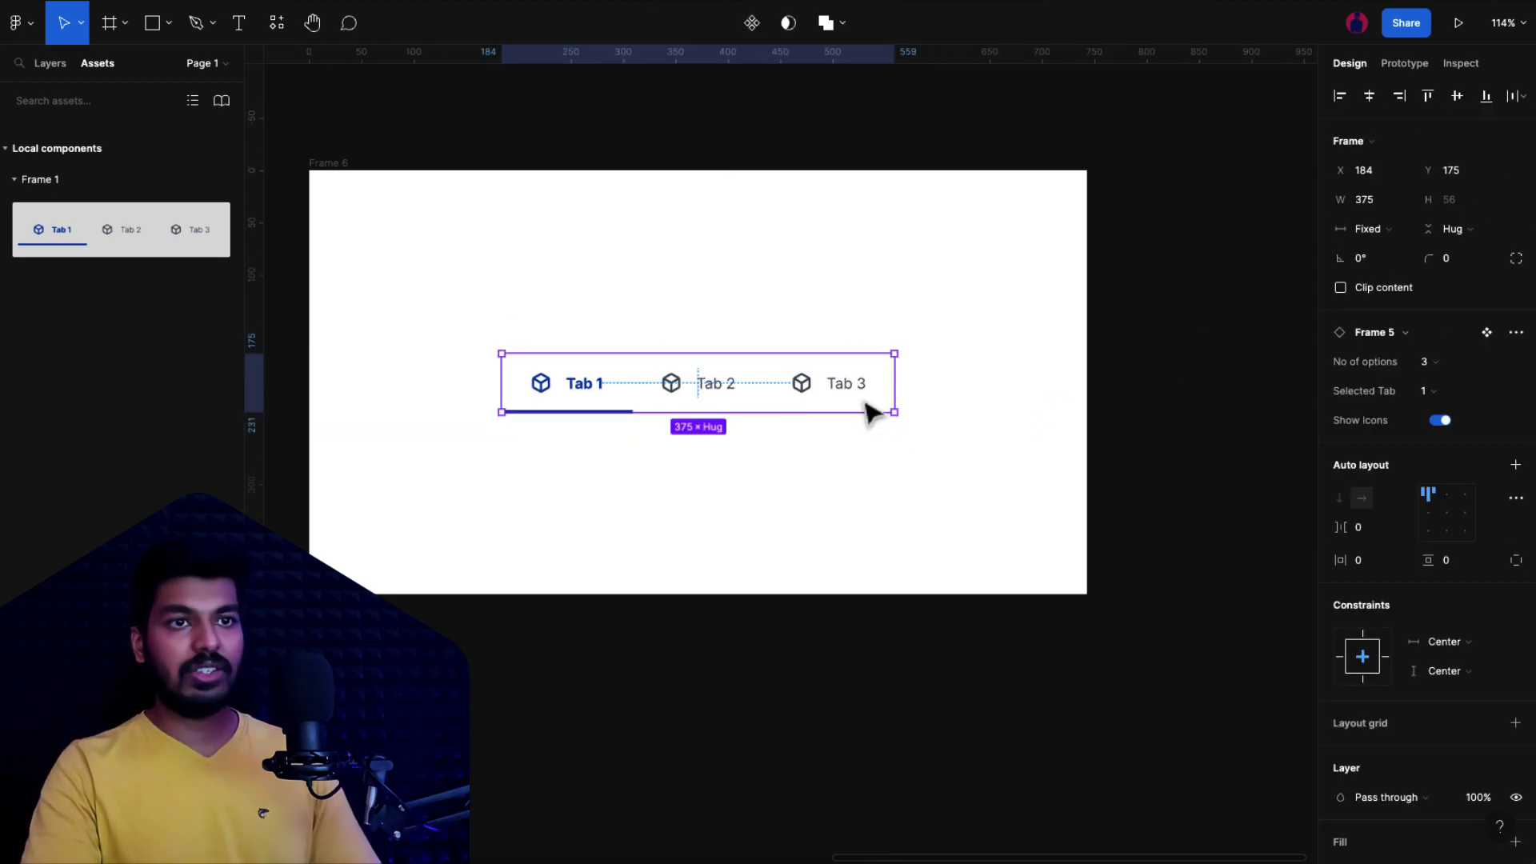
click(1439, 366)
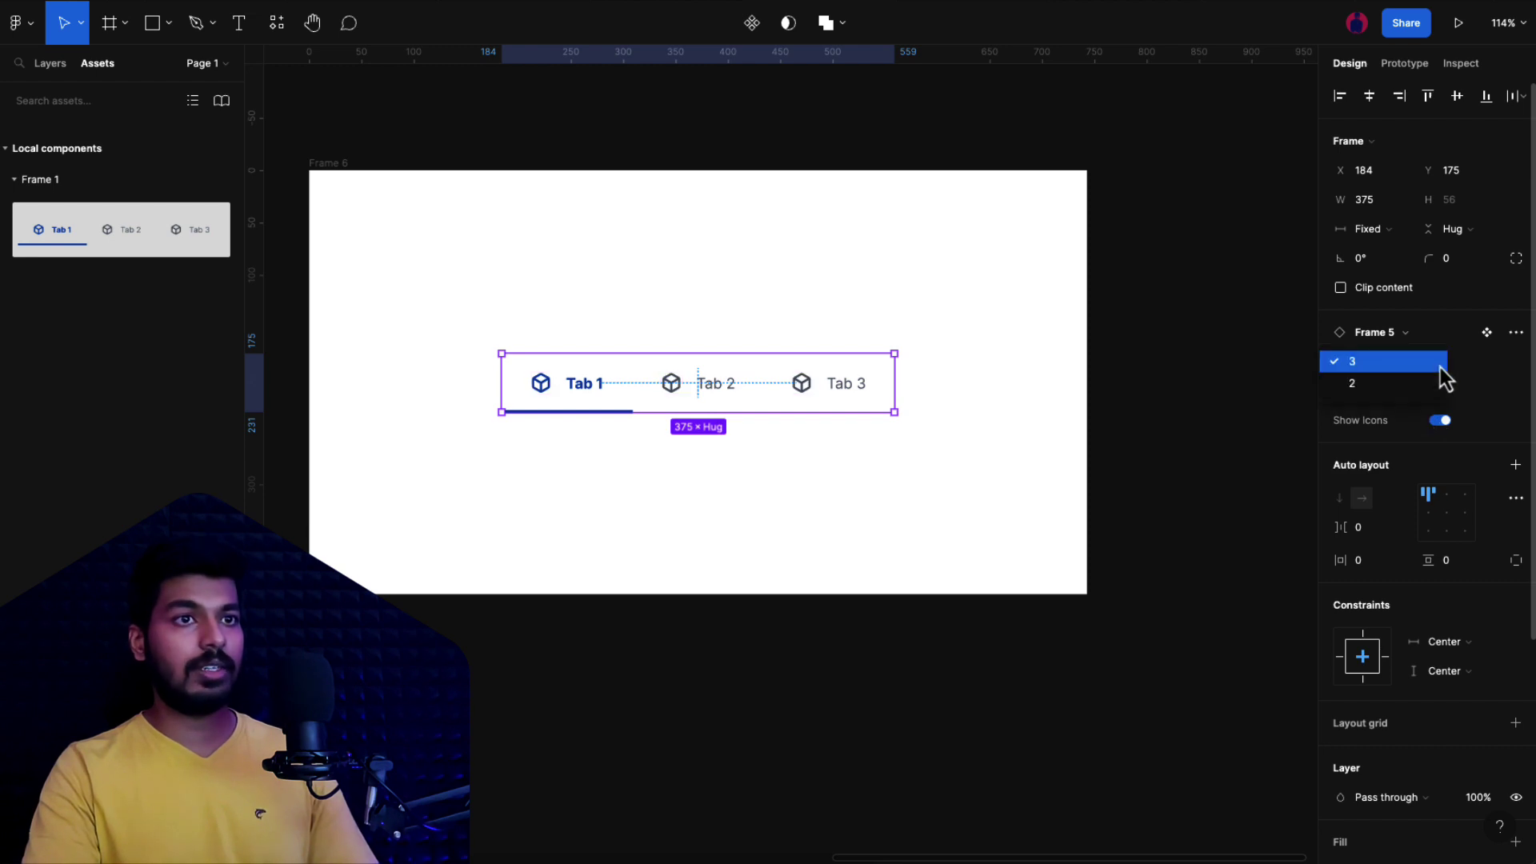
click(1385, 385)
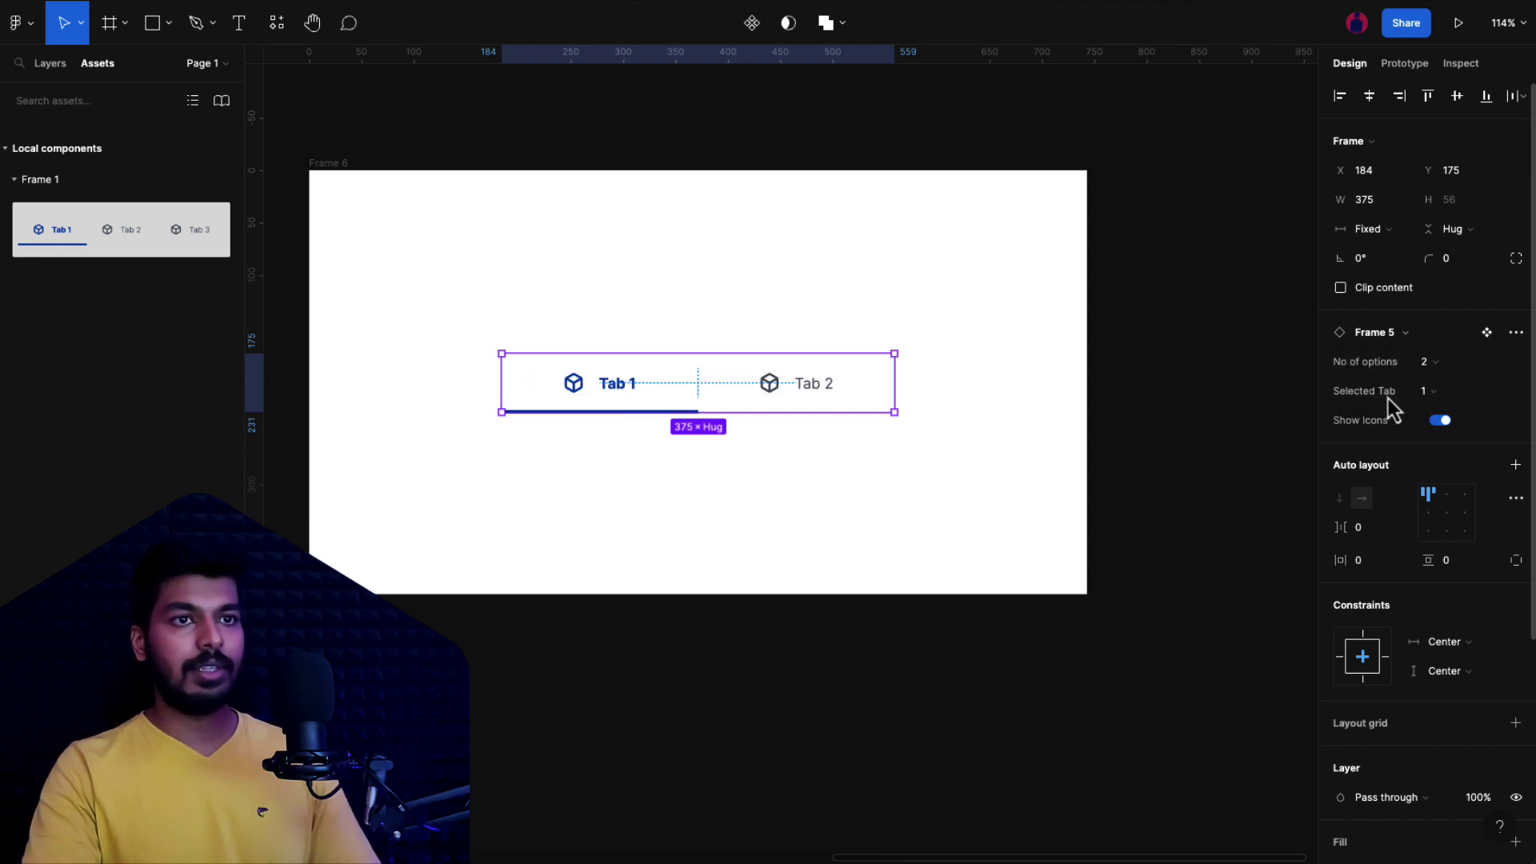
click(1429, 392)
click(1360, 417)
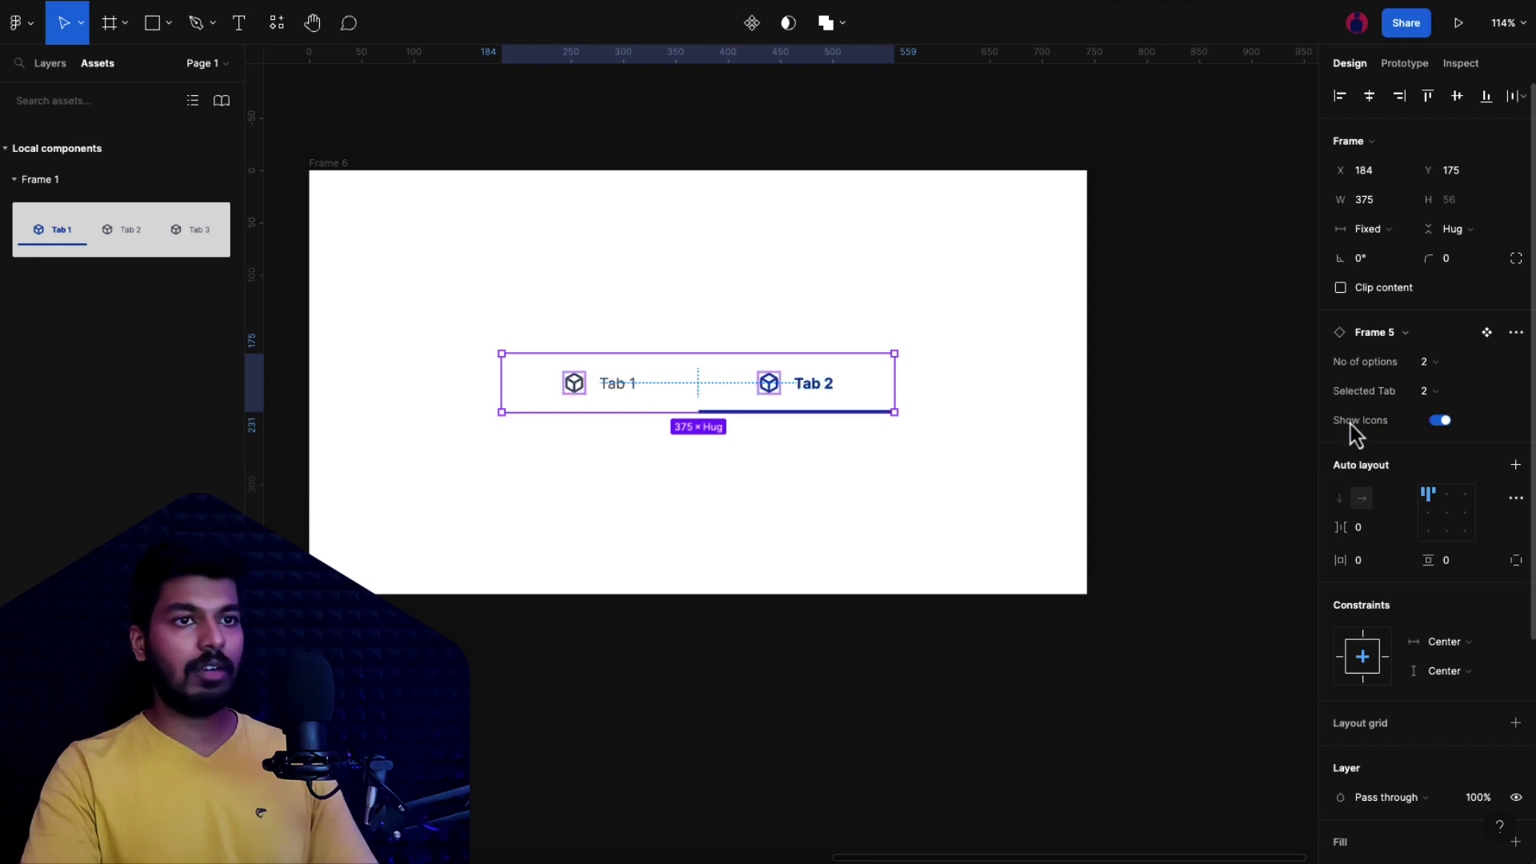
click(1434, 431)
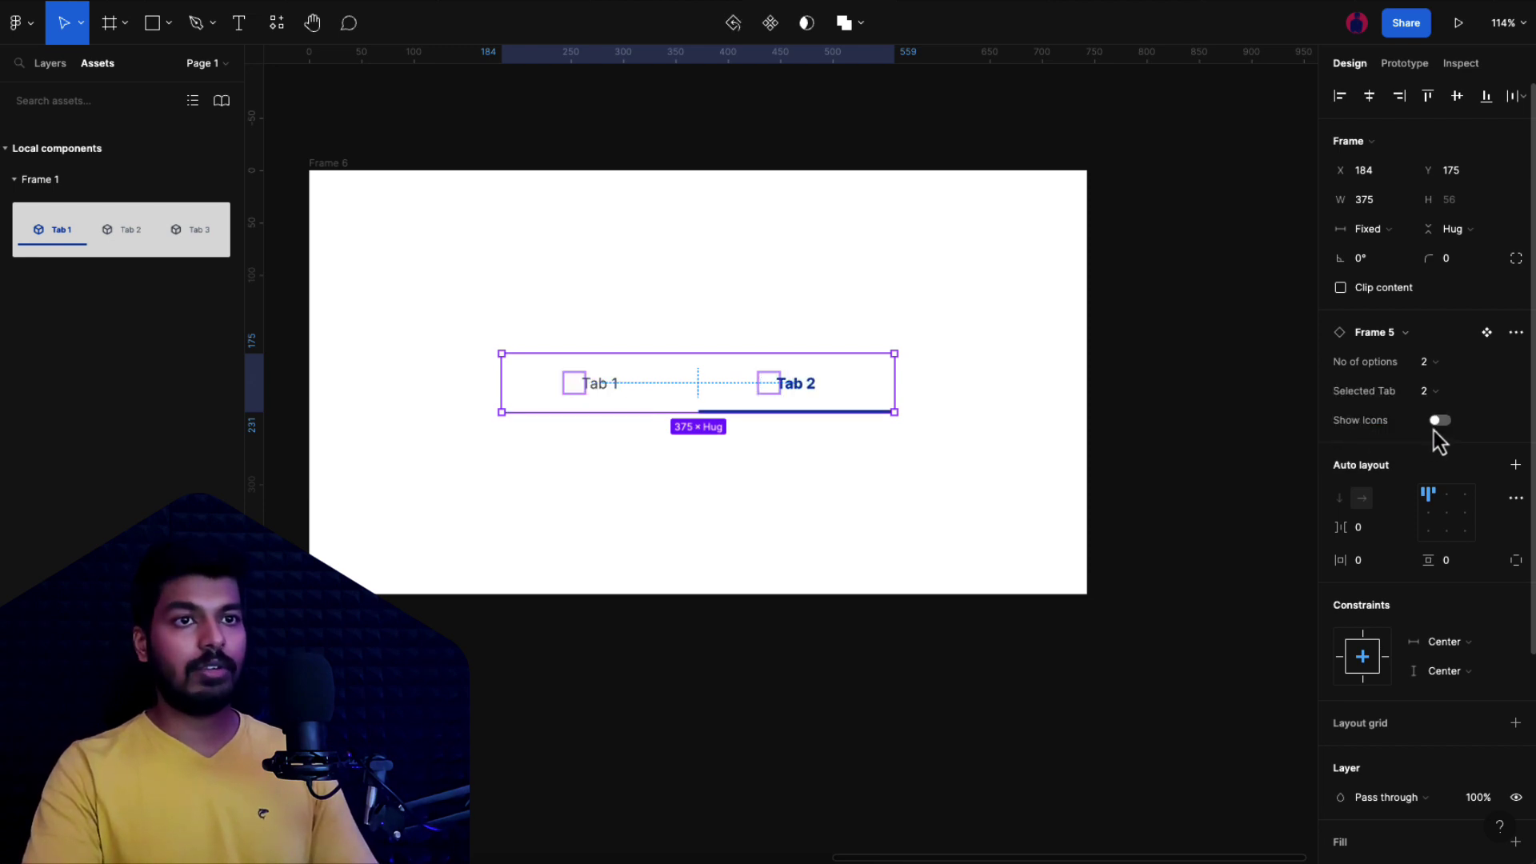
click(1434, 425)
click(1434, 426)
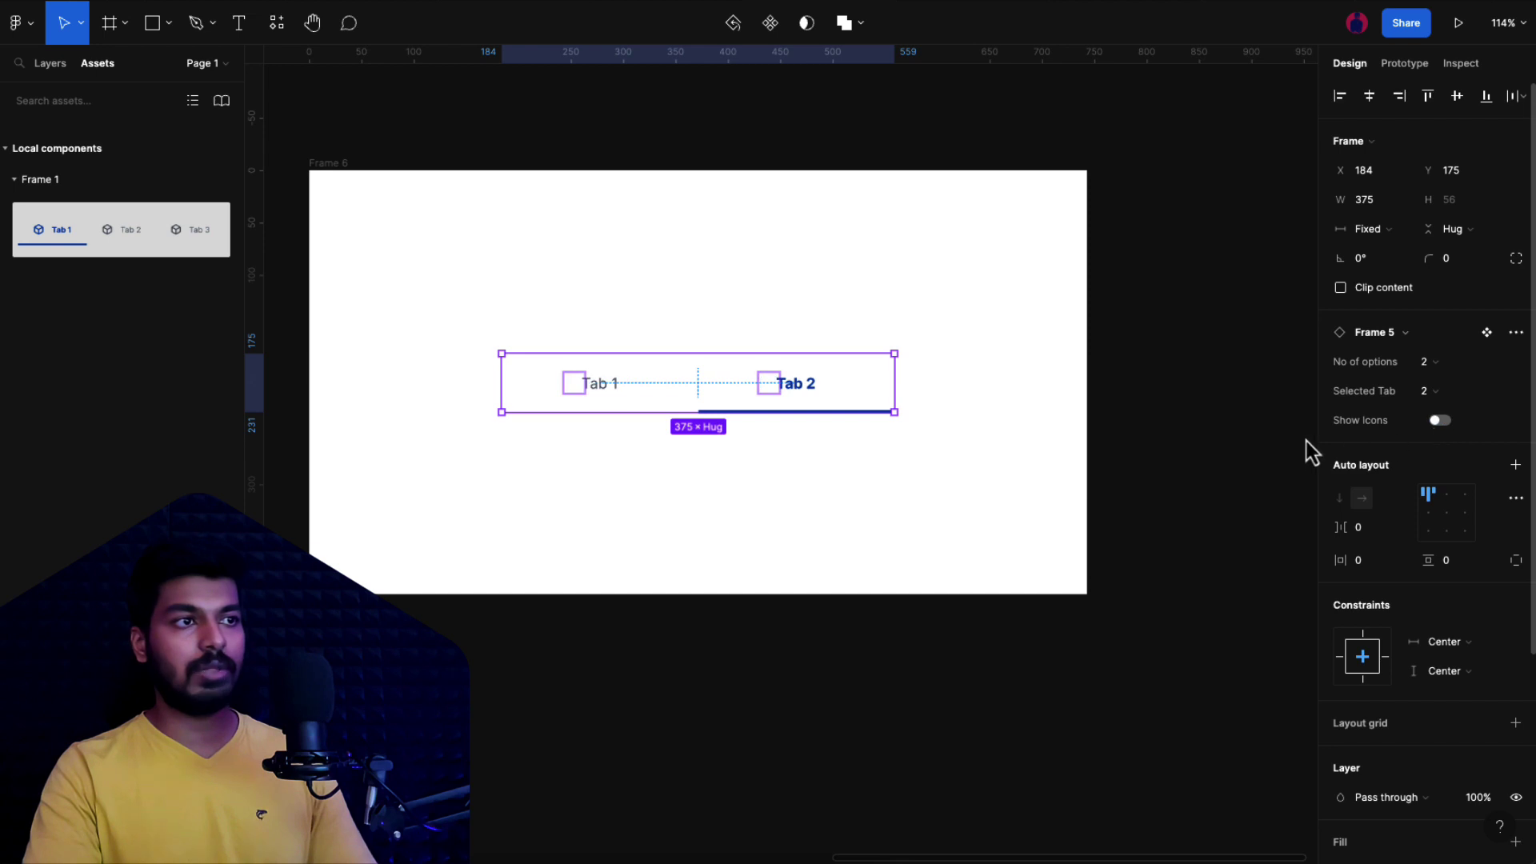
click(1020, 478)
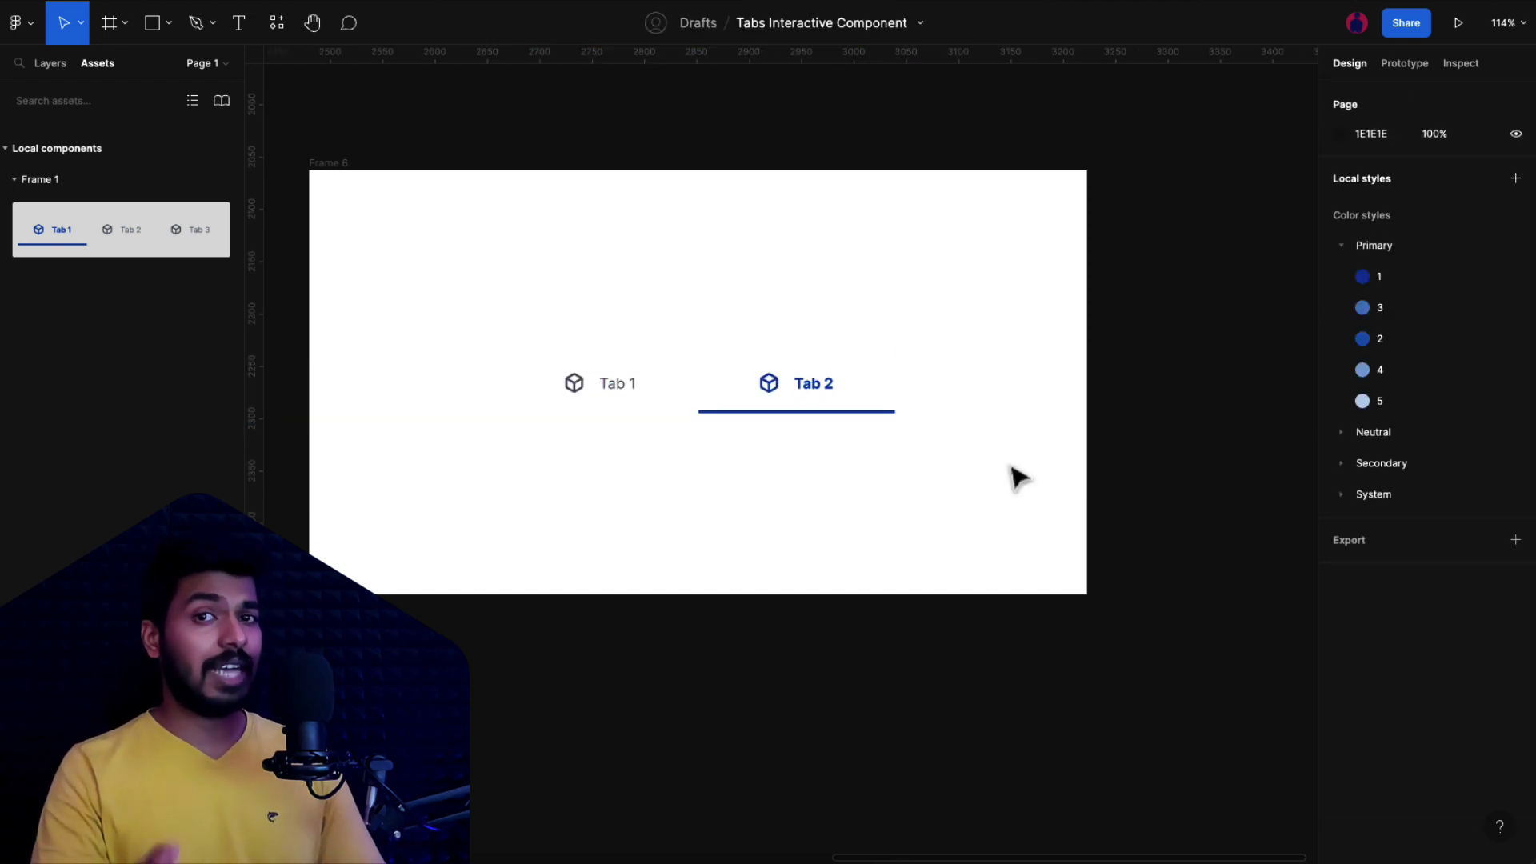